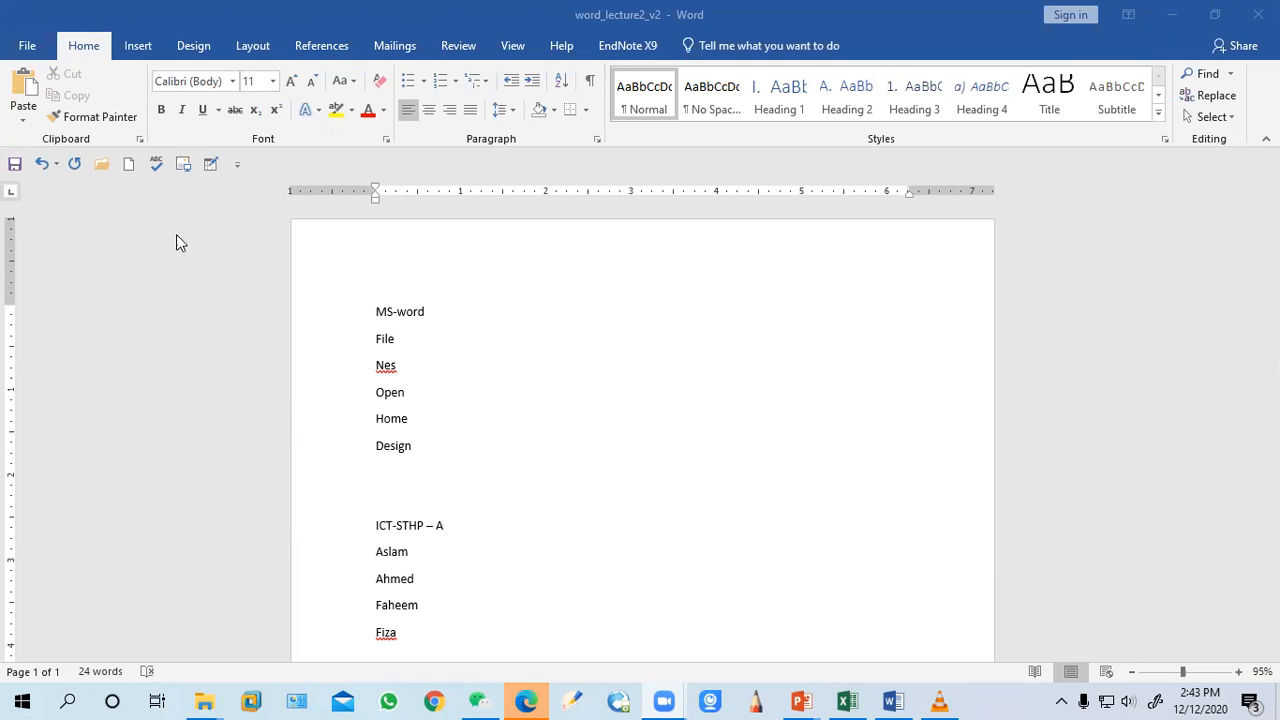
Delete the misspelled "Nes" entry from the MS-word list
double_click(390, 370)
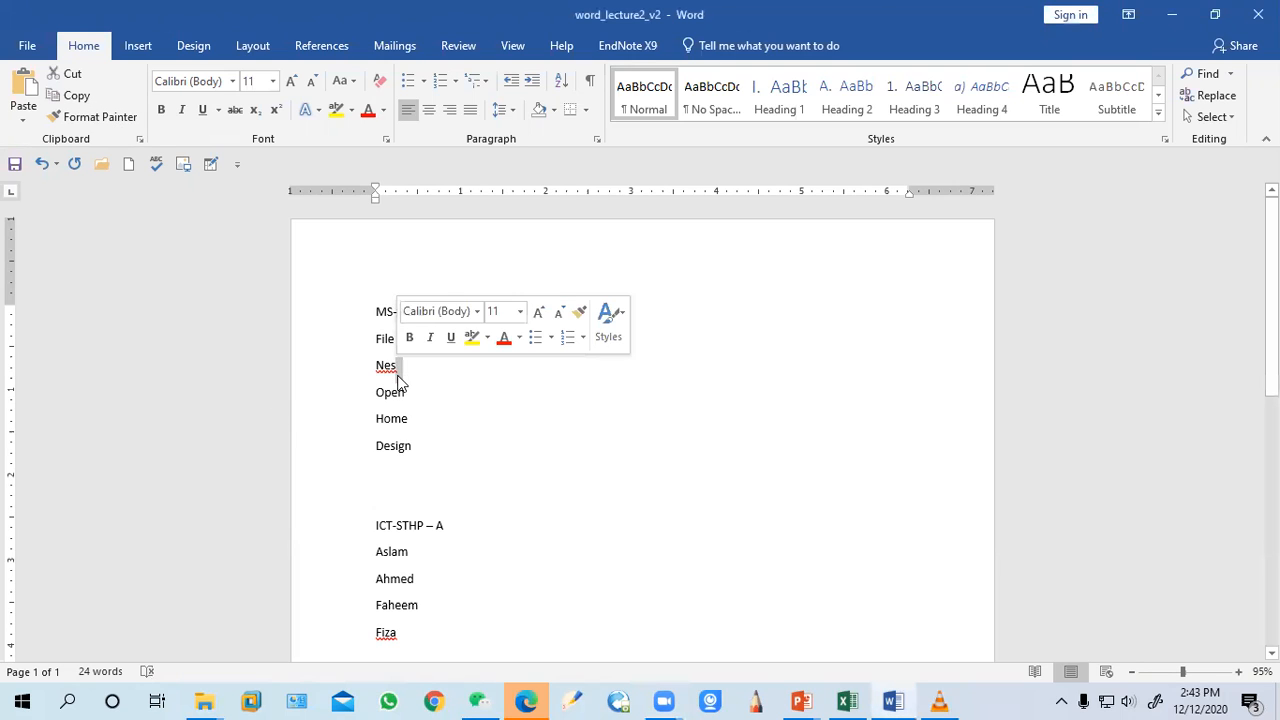
key(BackSpace)
key(BackSpace)
key(BackSpace)
key(BackSpace)
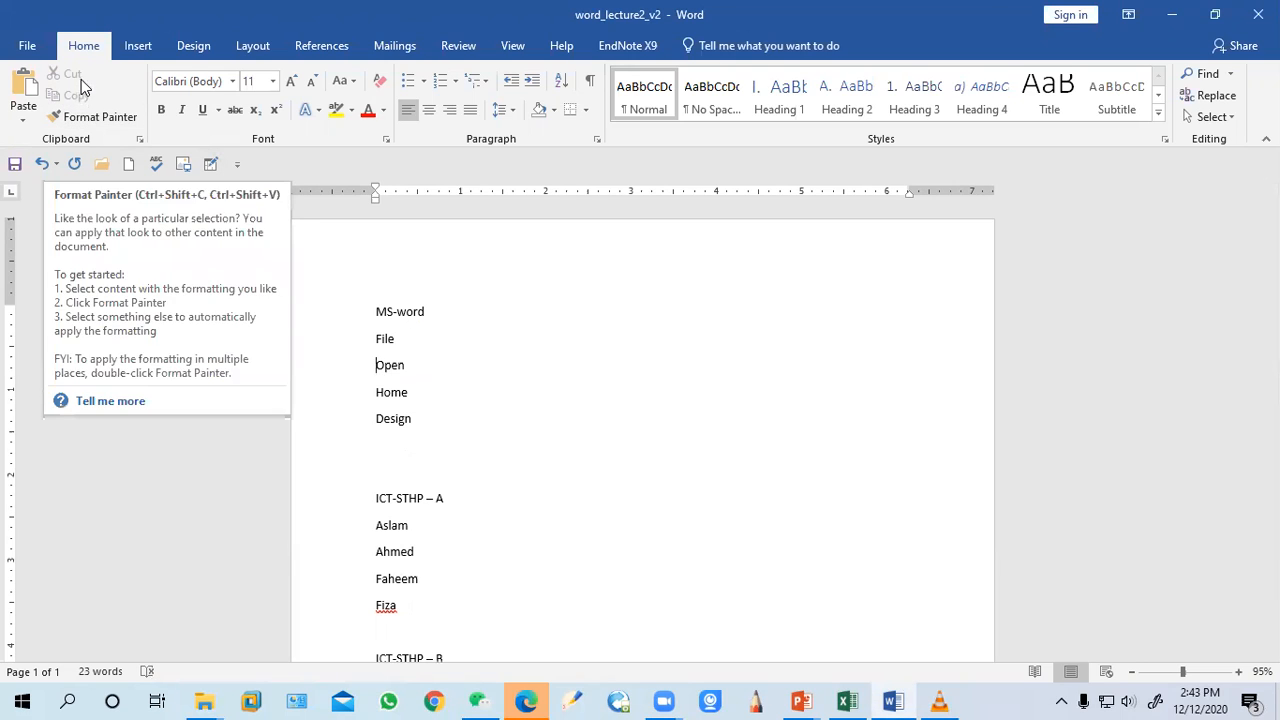
drag(418, 425, 366, 340)
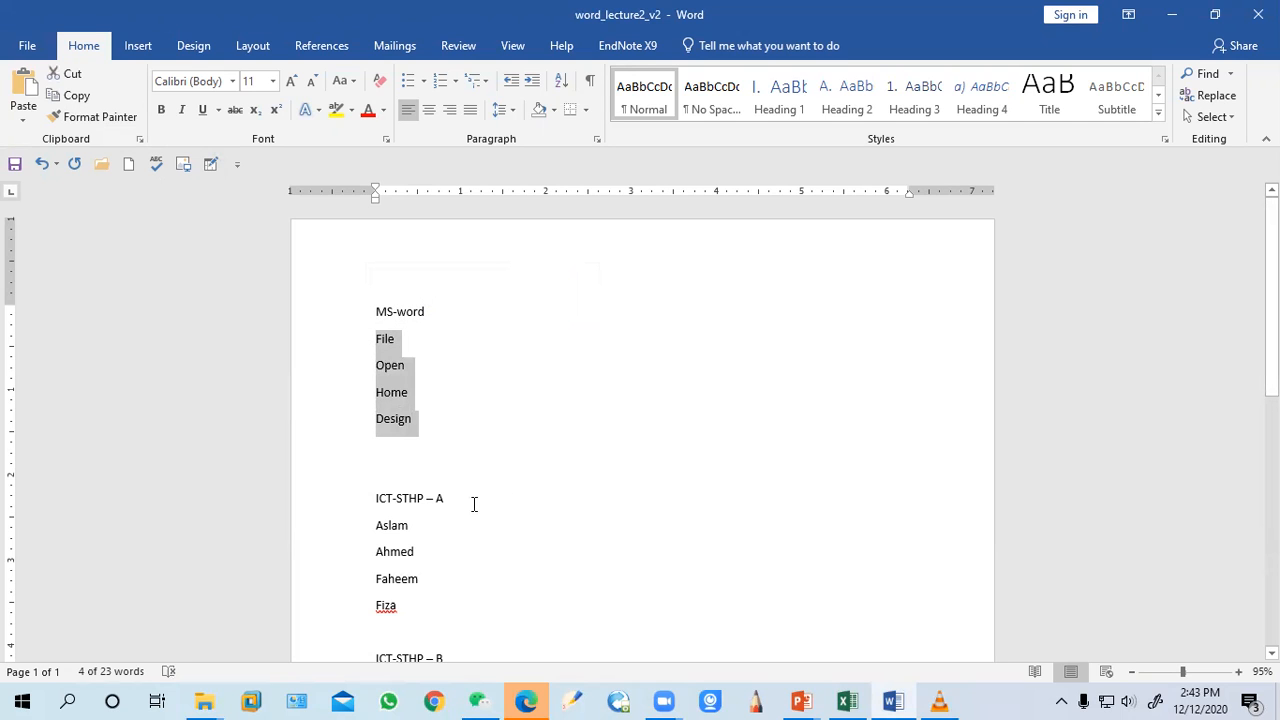
scroll(560, 506, down, 10)
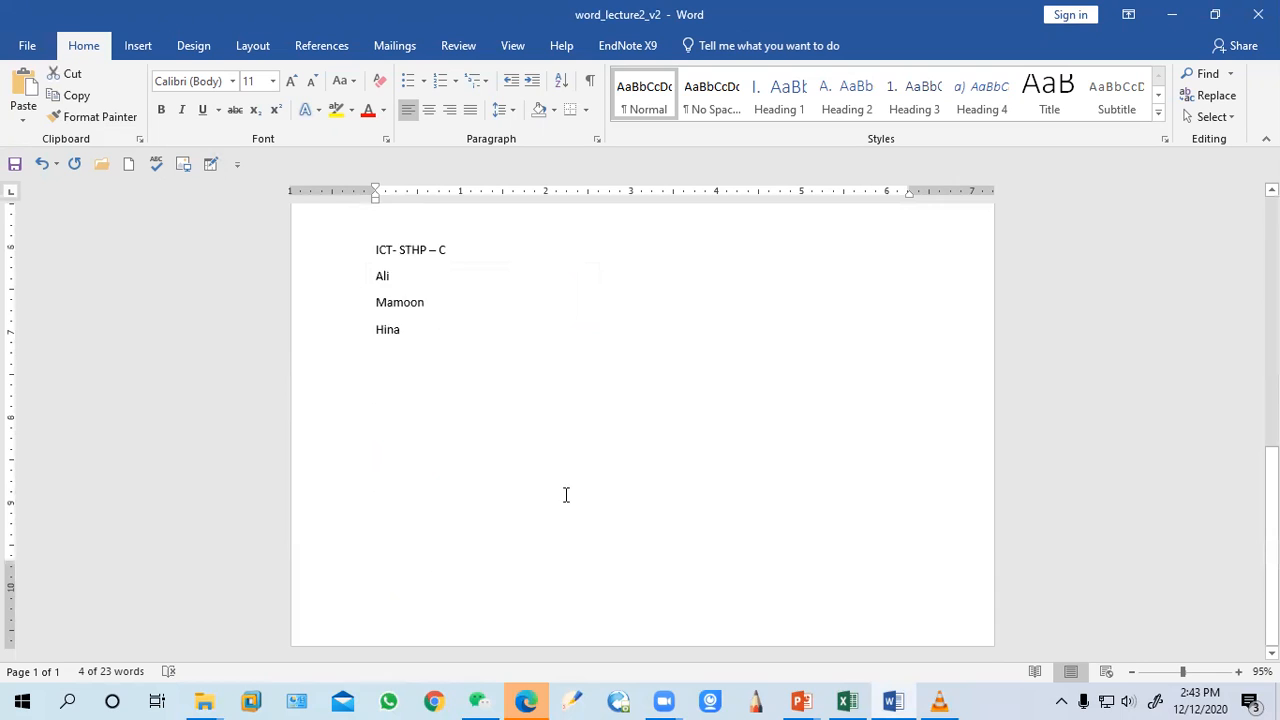
scroll(565, 495, up, 10)
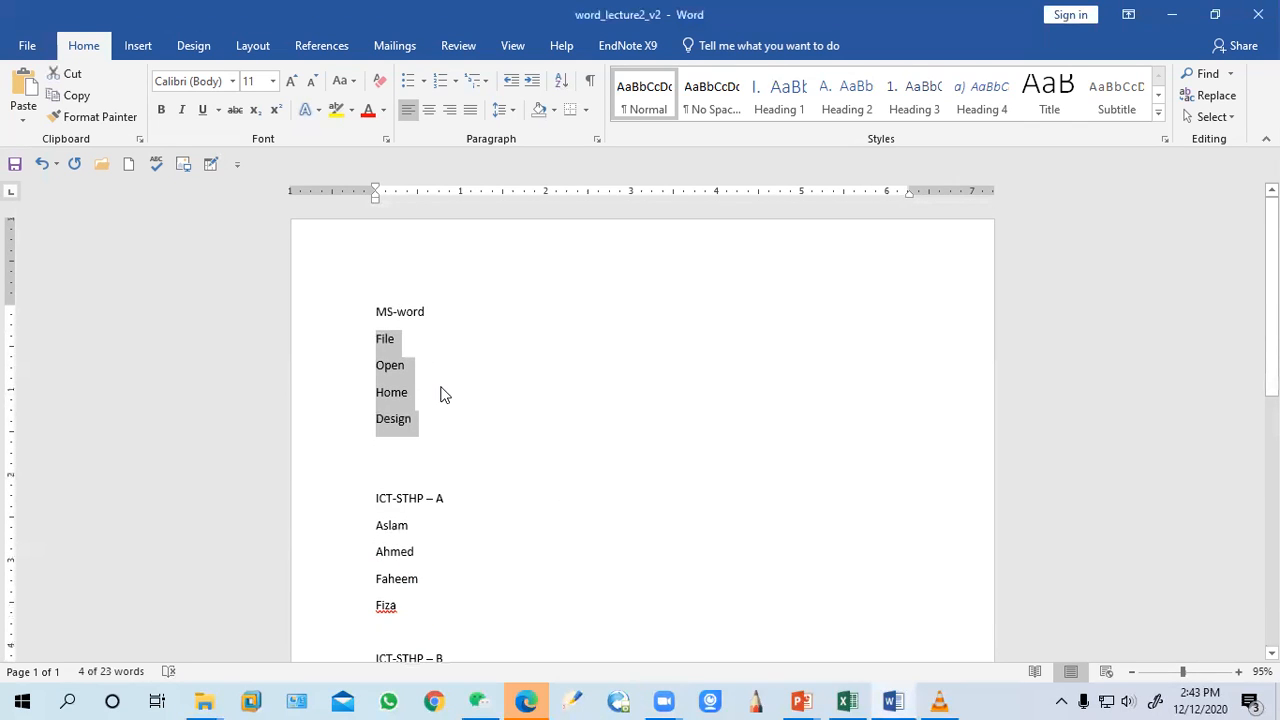
click(481, 358)
Copy the MS-word list and paste it as text only on a new page after the last group
drag(434, 427, 374, 310)
click(77, 96)
scroll(554, 474, down, 10)
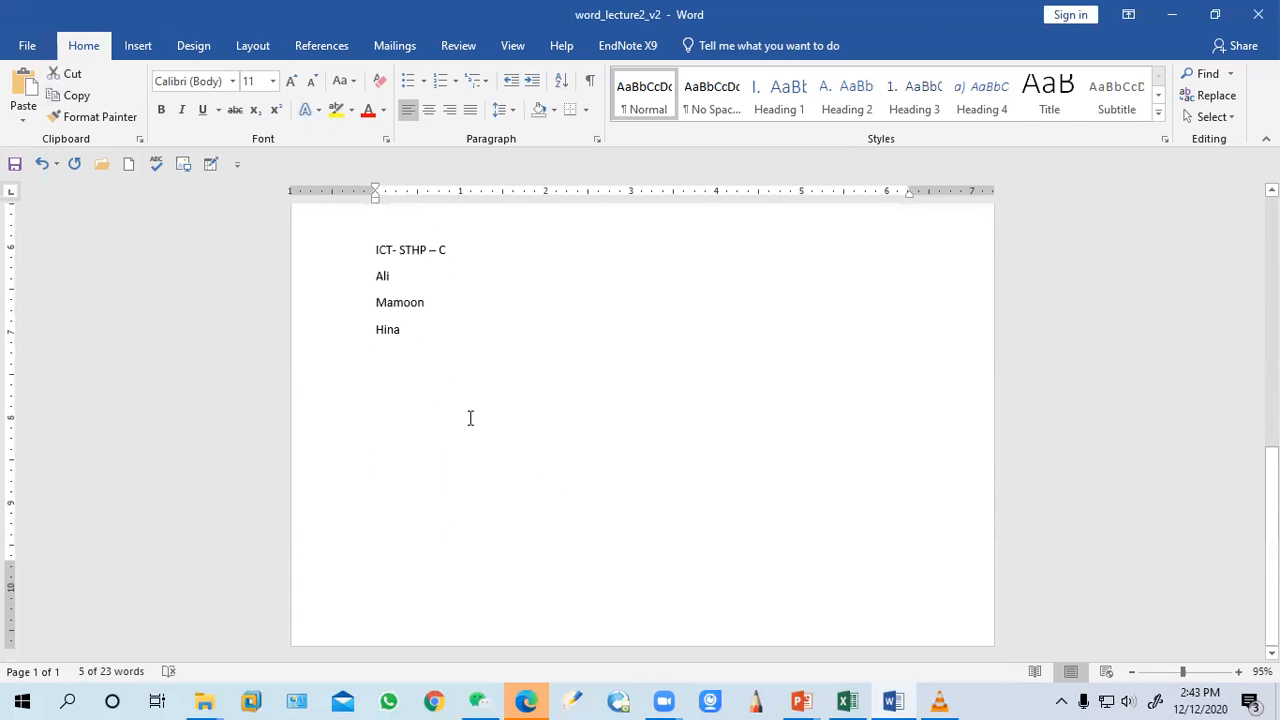
click(470, 418)
key(Return)
key(Return)
key(Return)
key(Return)
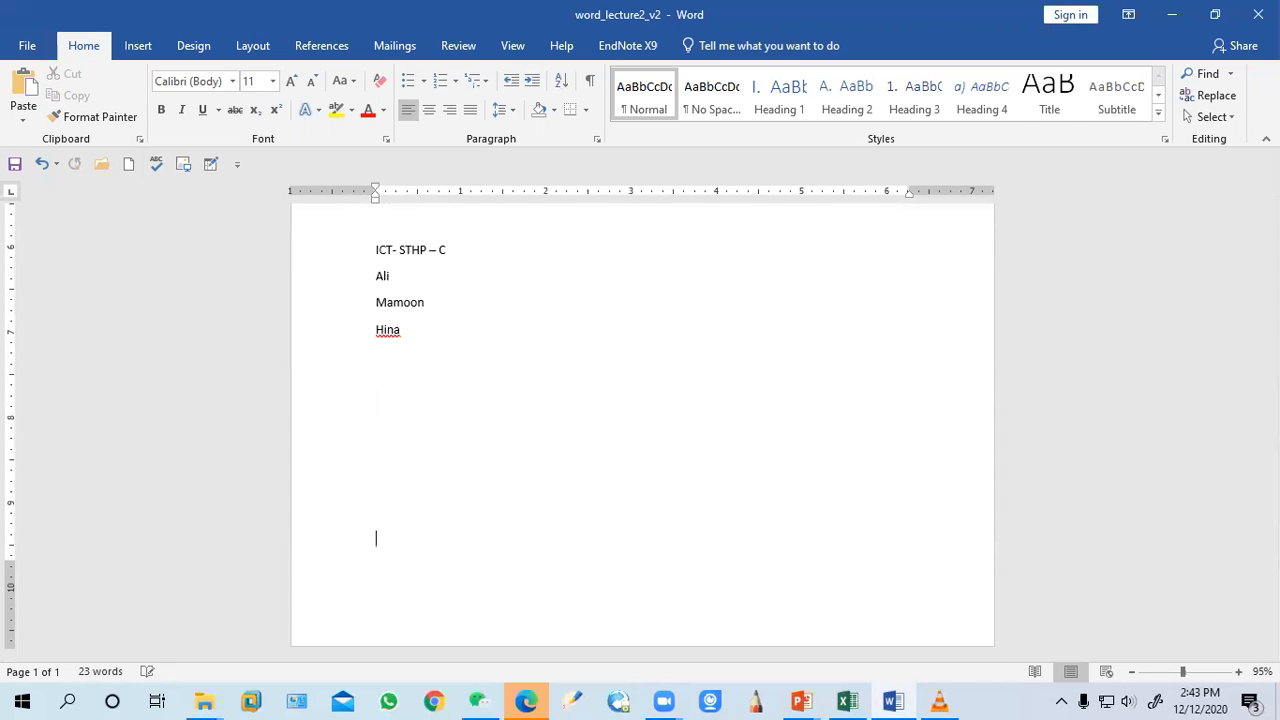
key(ctrl+Return)
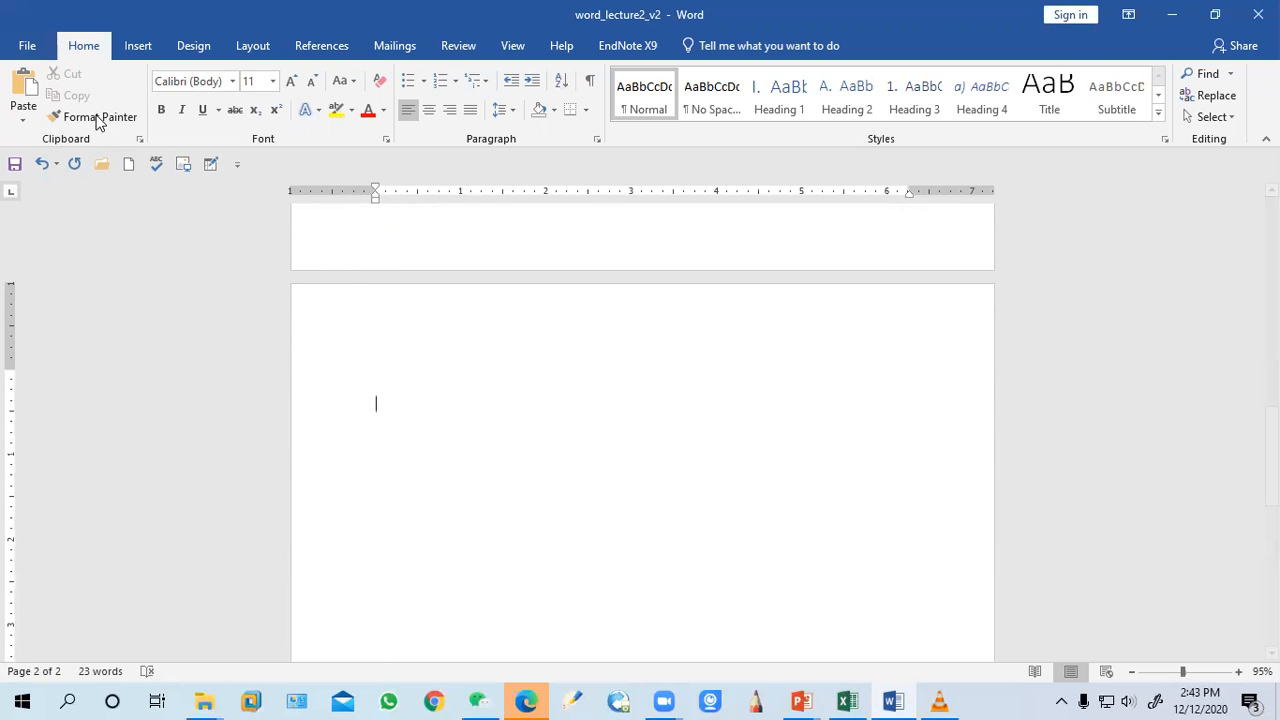
click(24, 121)
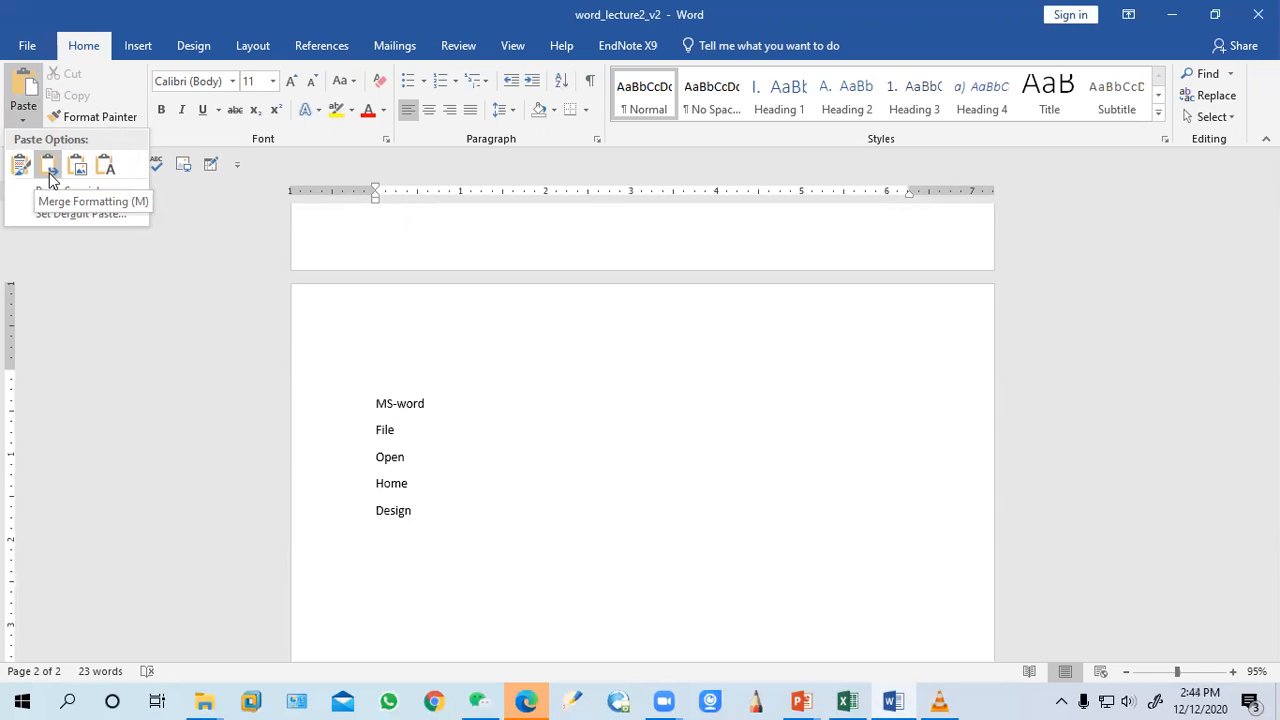
click(105, 168)
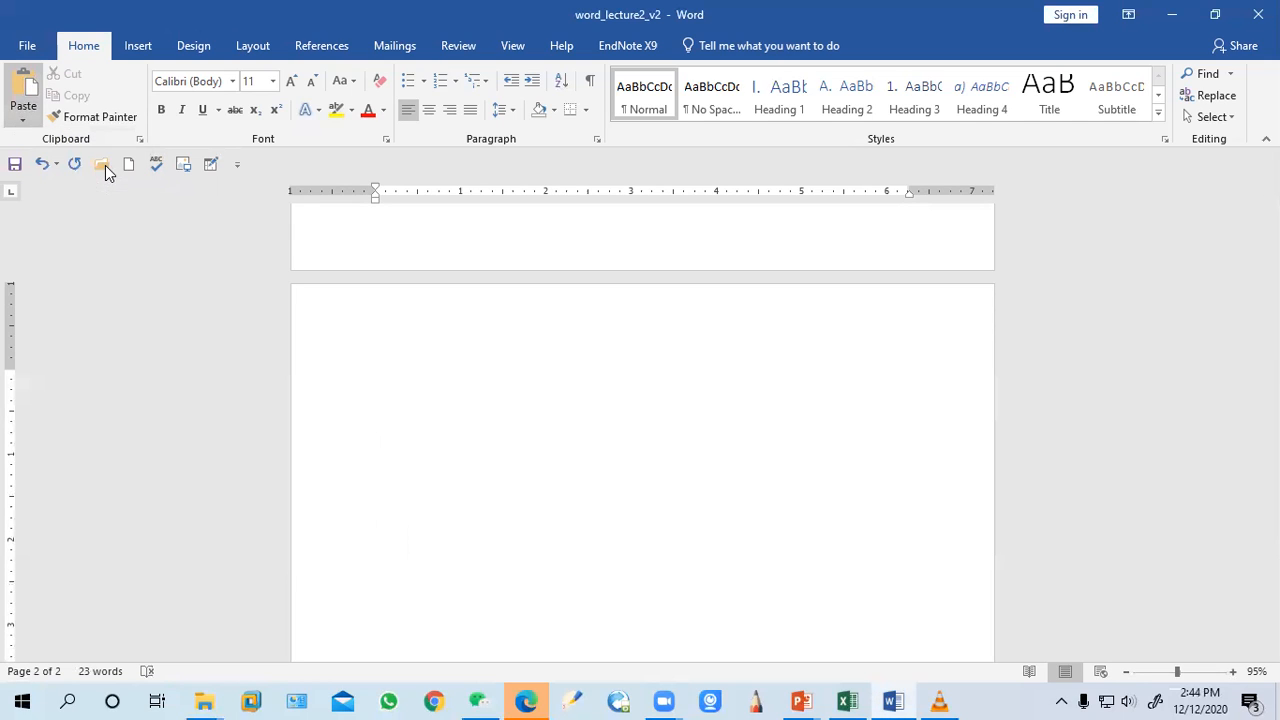
Cut the original MS-word list from the top of the document
scroll(463, 517, up, 10)
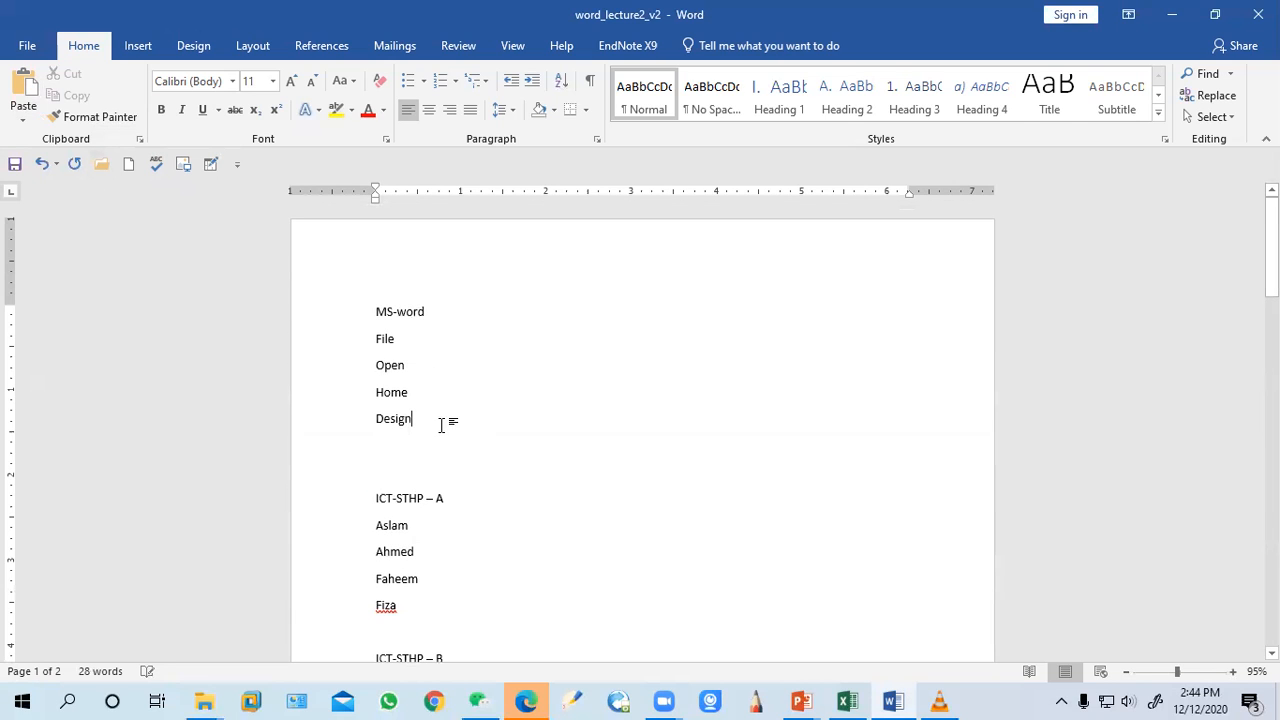
drag(443, 420, 323, 251)
click(82, 76)
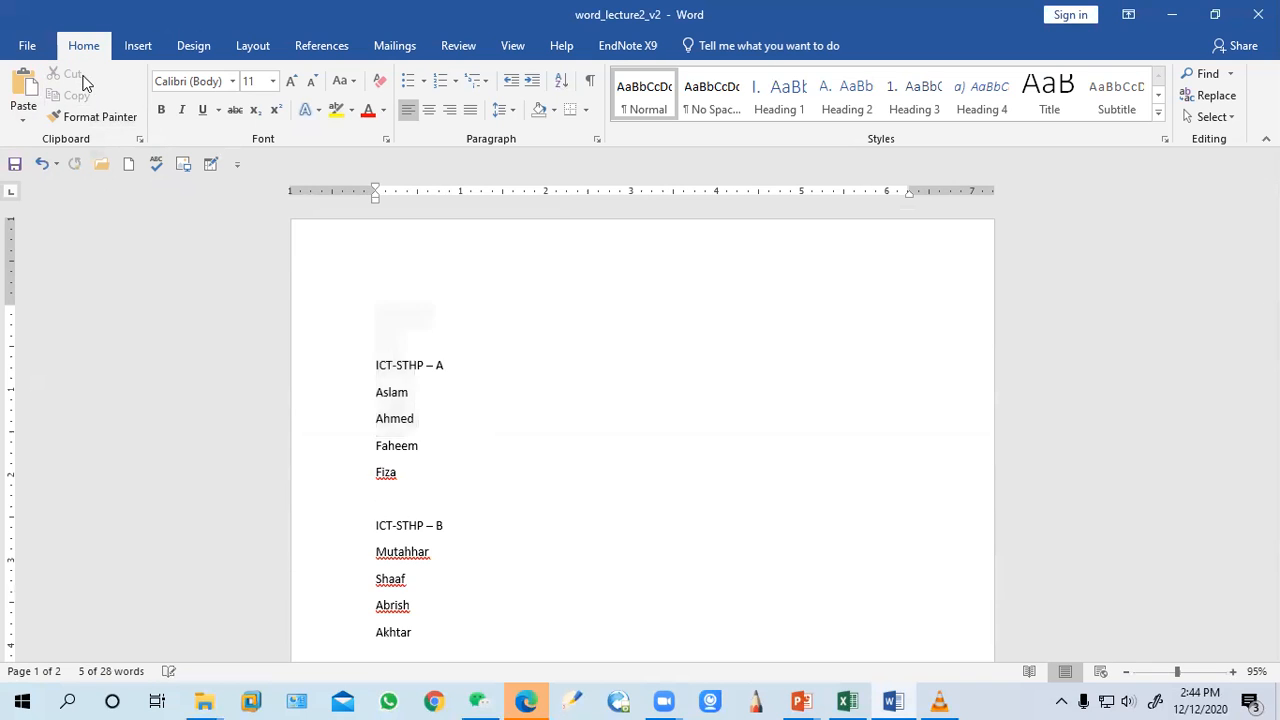
Paste the cut MS-word list two blank lines below "Design" on the second page
scroll(486, 408, down, 10)
scroll(491, 418, down, 5)
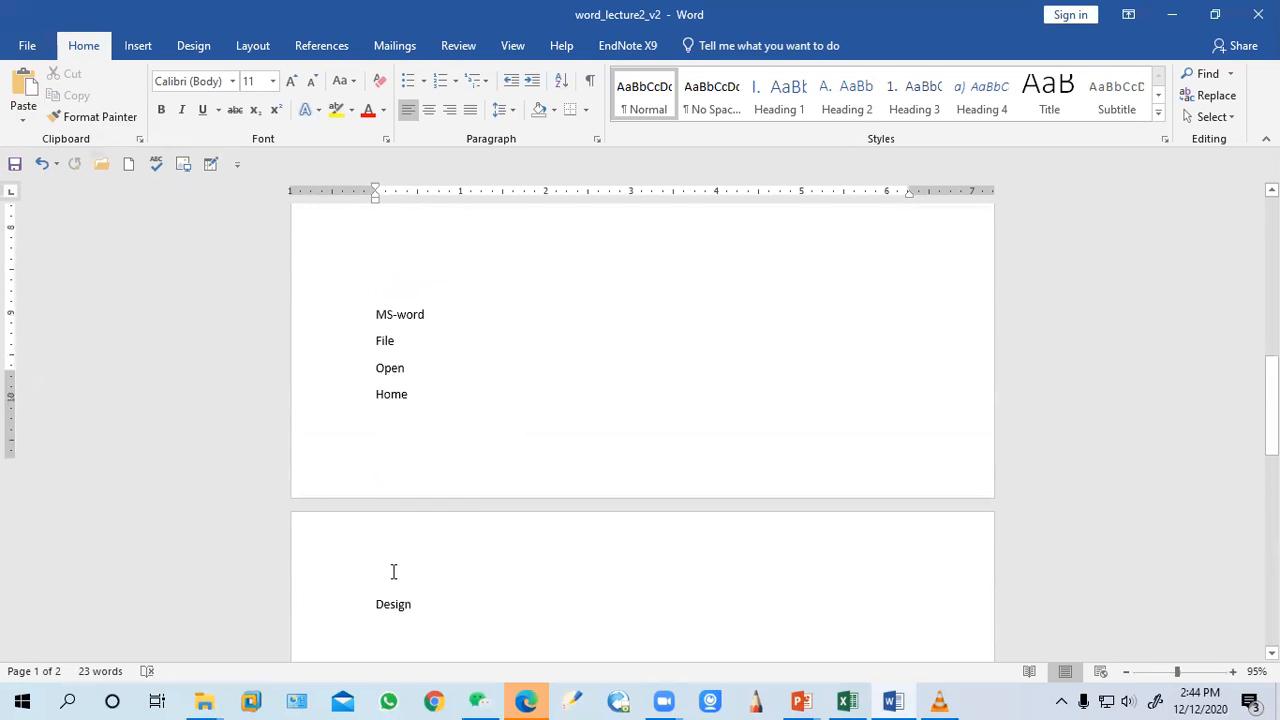
scroll(411, 489, up, 4)
scroll(411, 489, down, 4)
scroll(444, 478, down, 1)
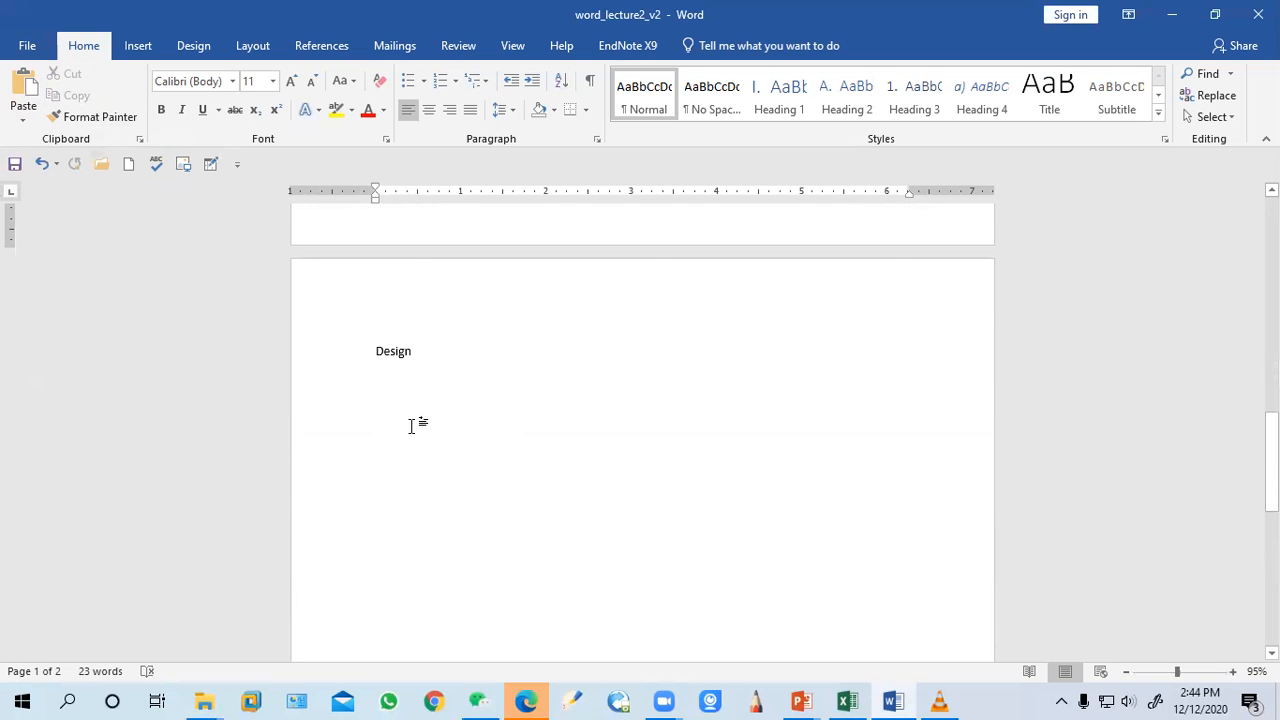
click(479, 365)
key(Return)
key(Return)
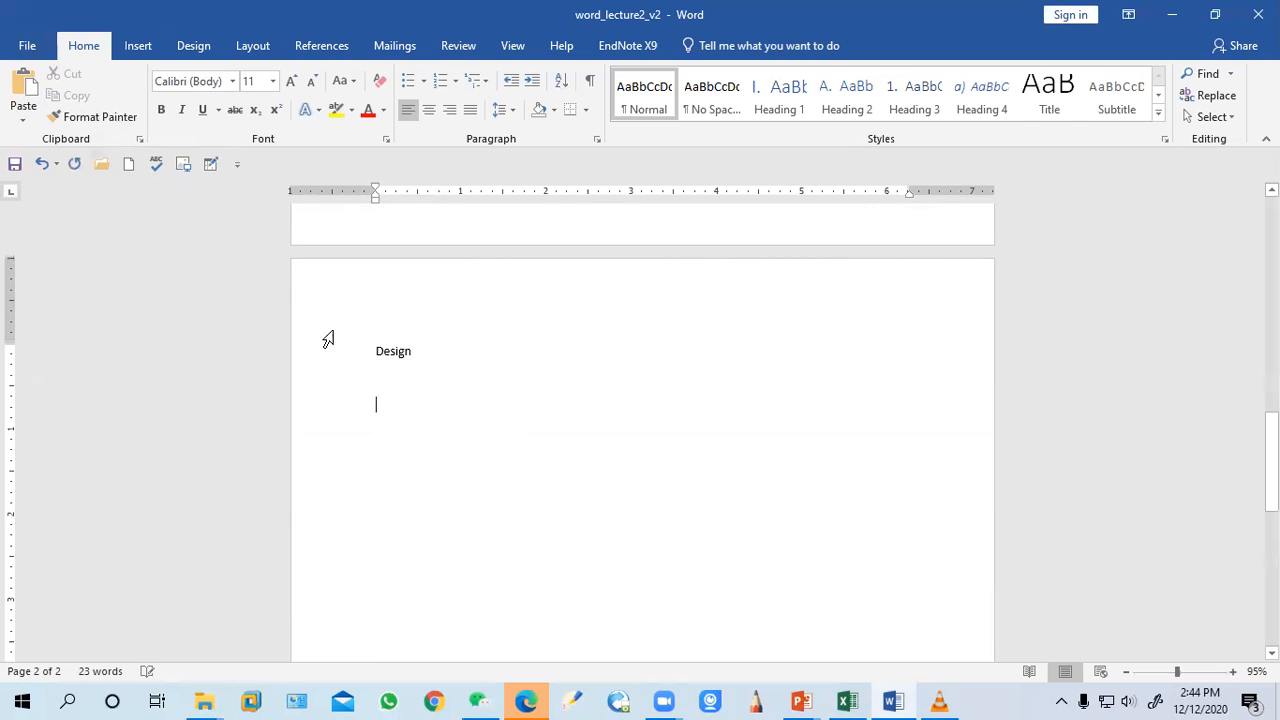
click(23, 88)
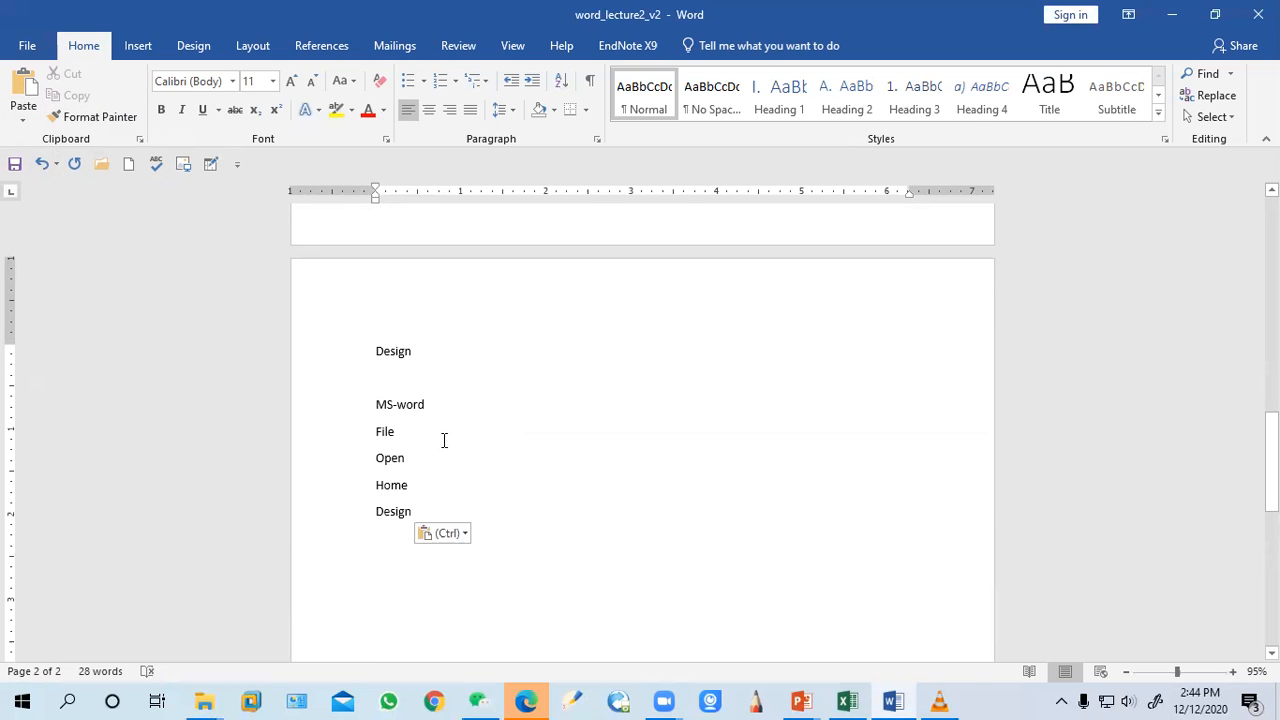
Copy the ICT-STHP – A heading together with its list of names
scroll(608, 225, up, 12)
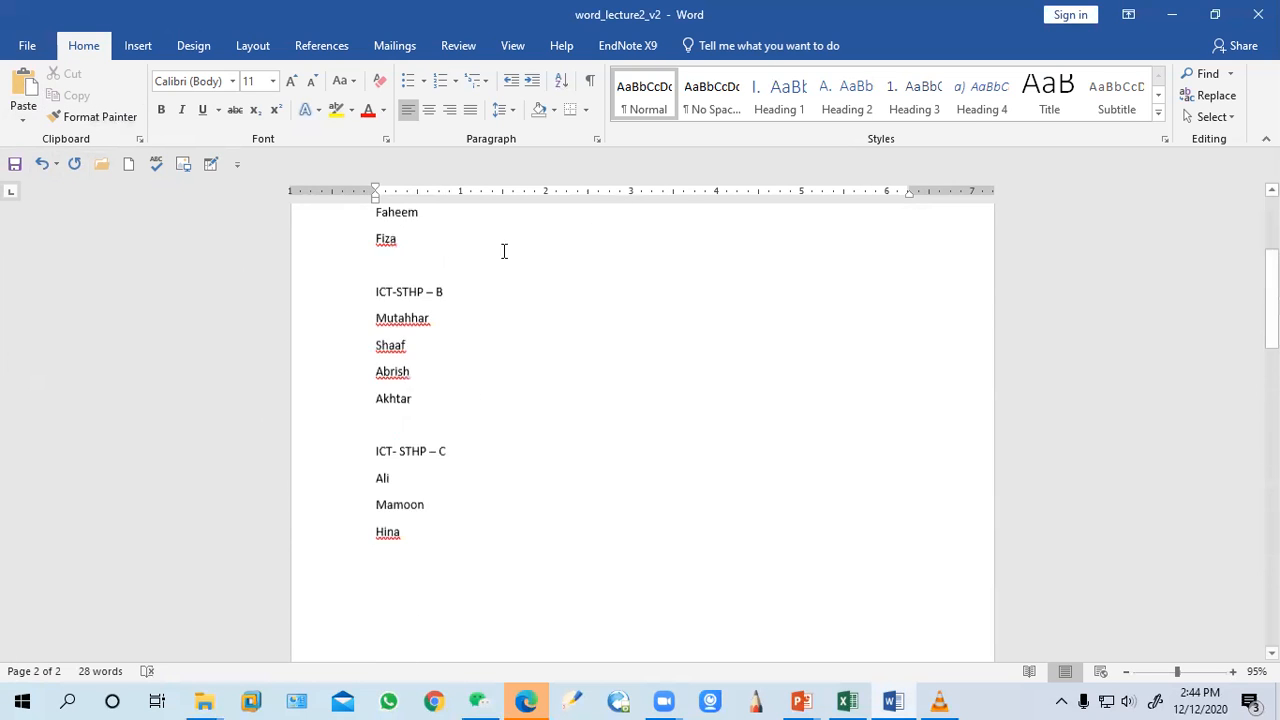
scroll(431, 497, down, 10)
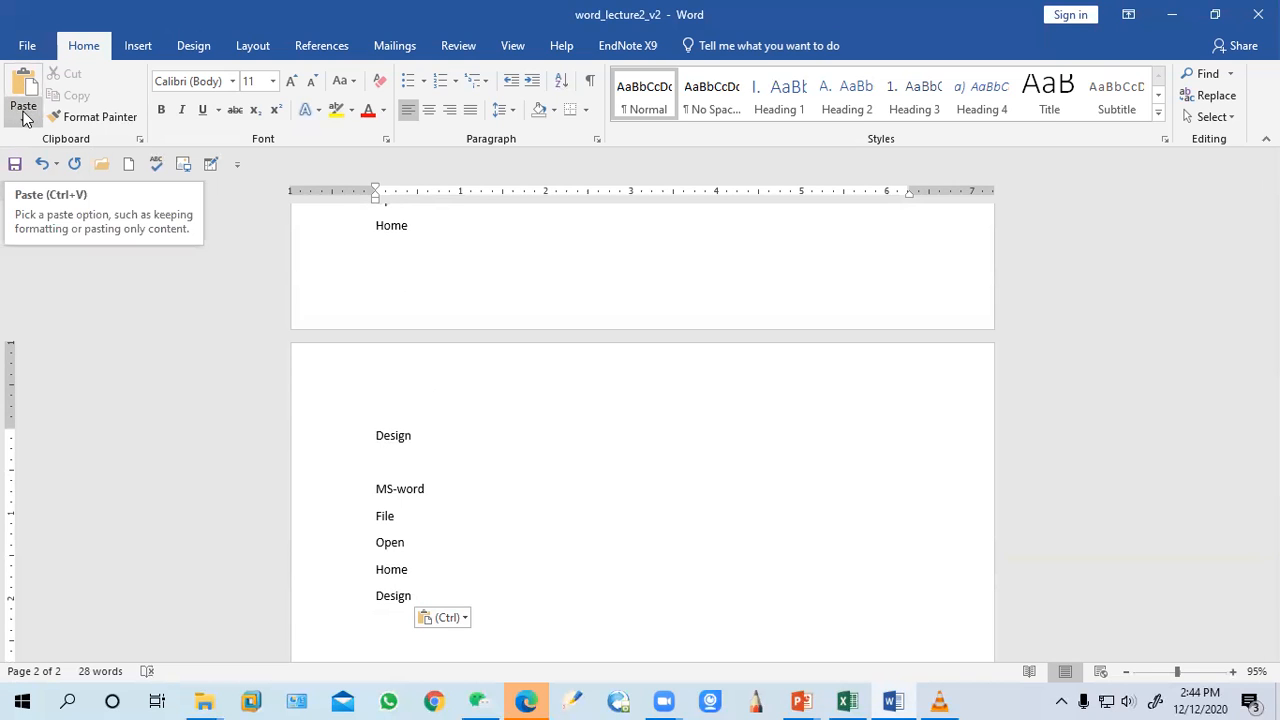
scroll(532, 363, up, 1)
scroll(532, 363, up, 10)
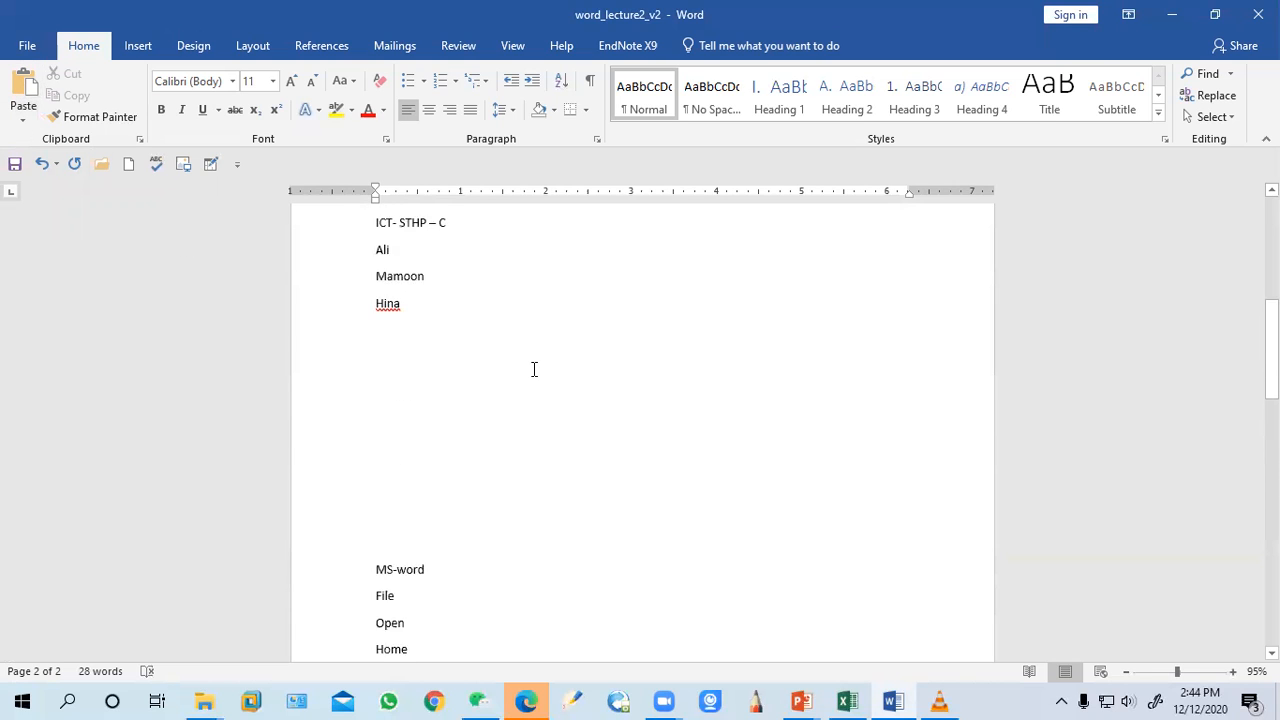
drag(474, 491, 360, 366)
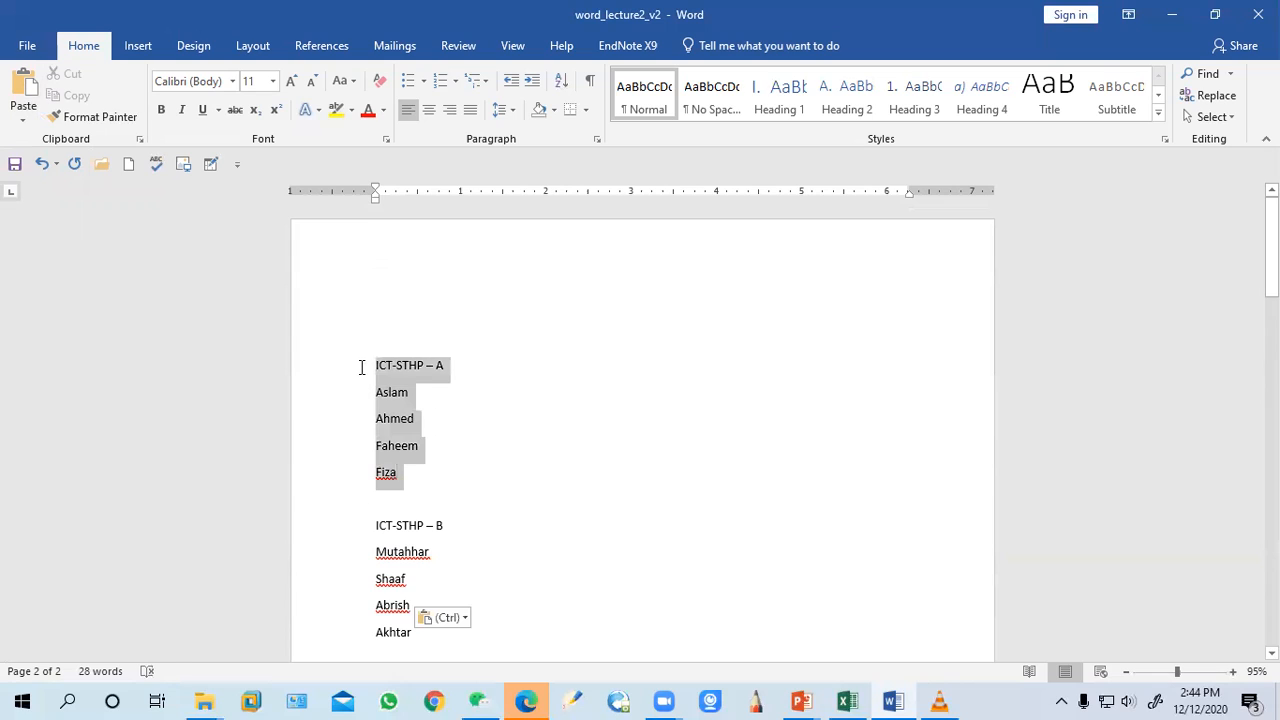
click(78, 97)
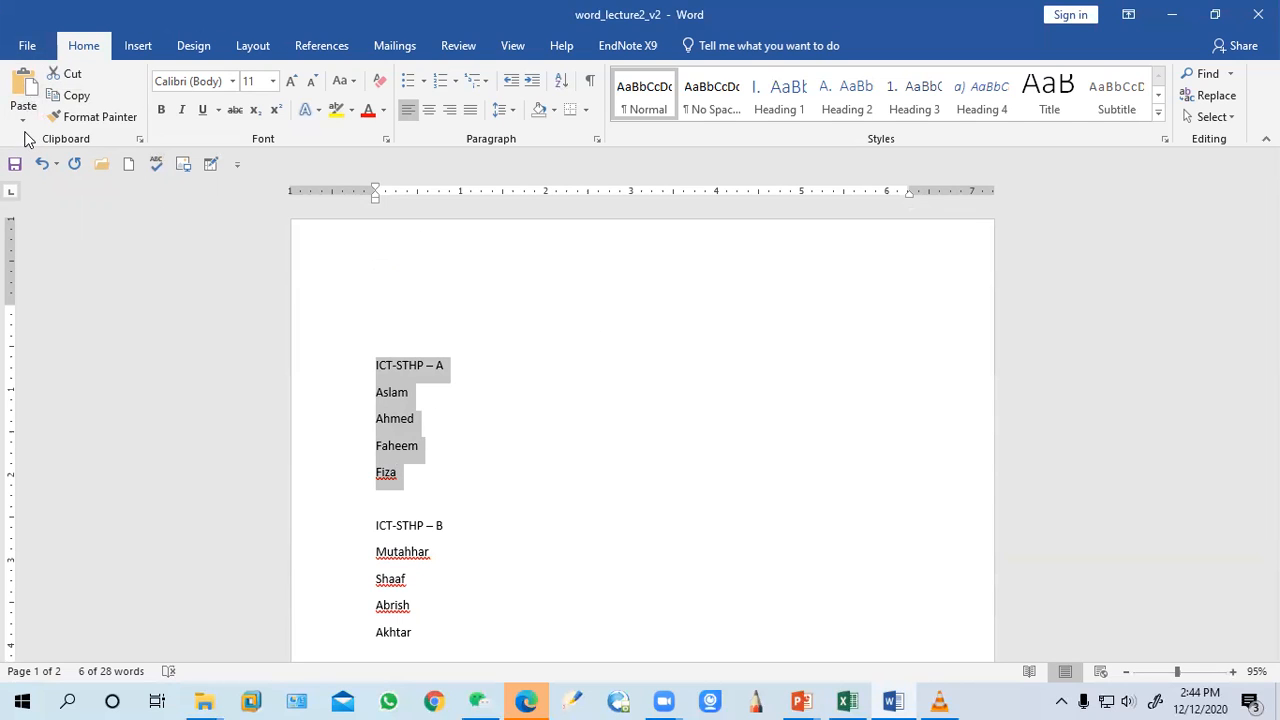
Create a new blank document
click(25, 46)
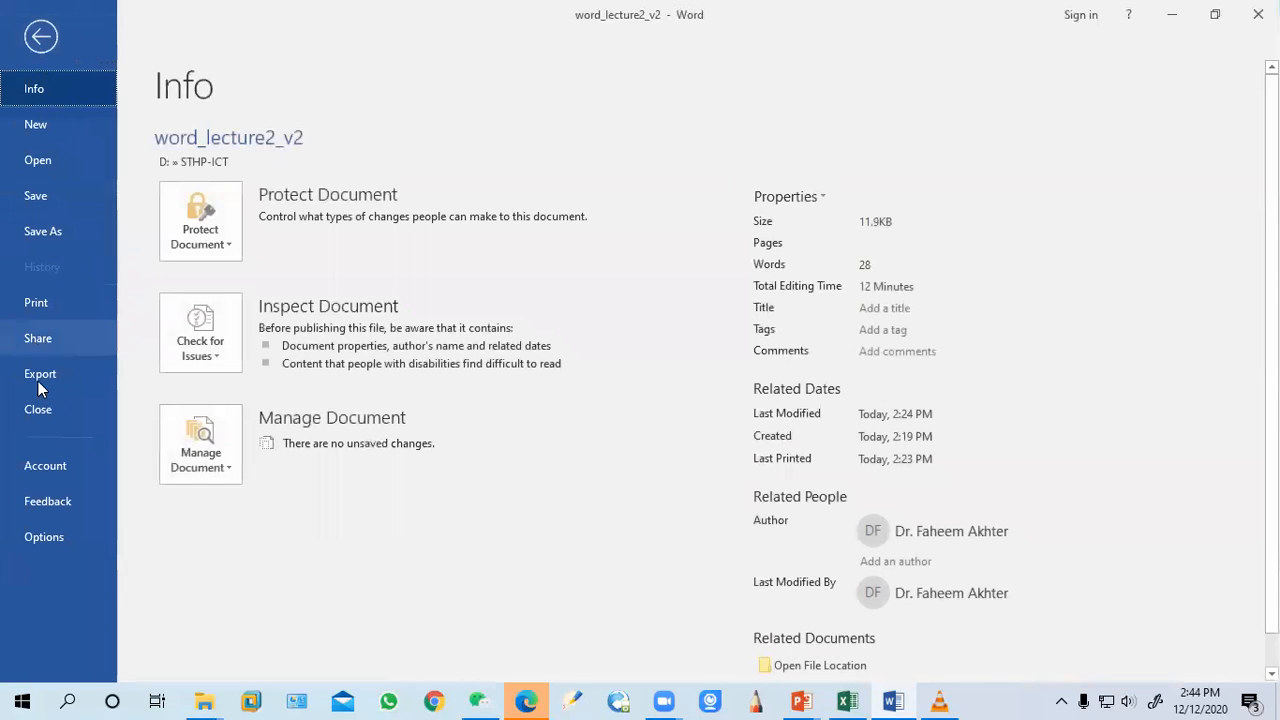
click(54, 123)
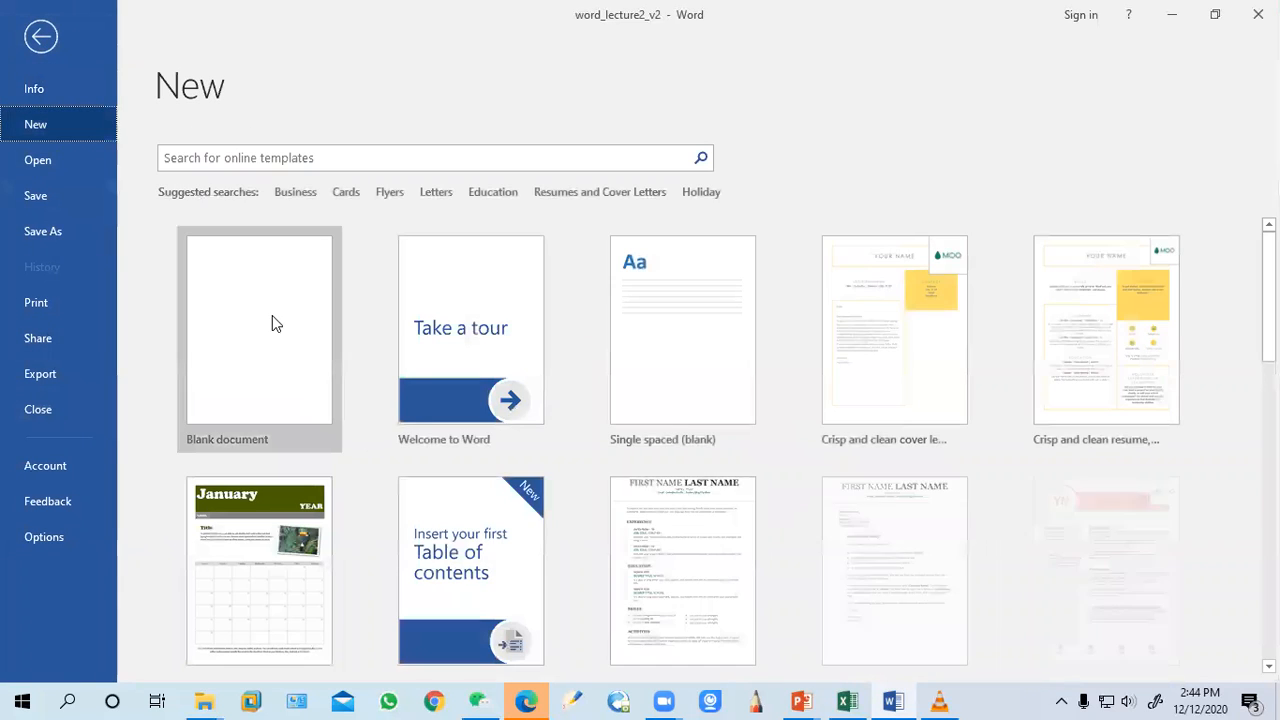
click(272, 316)
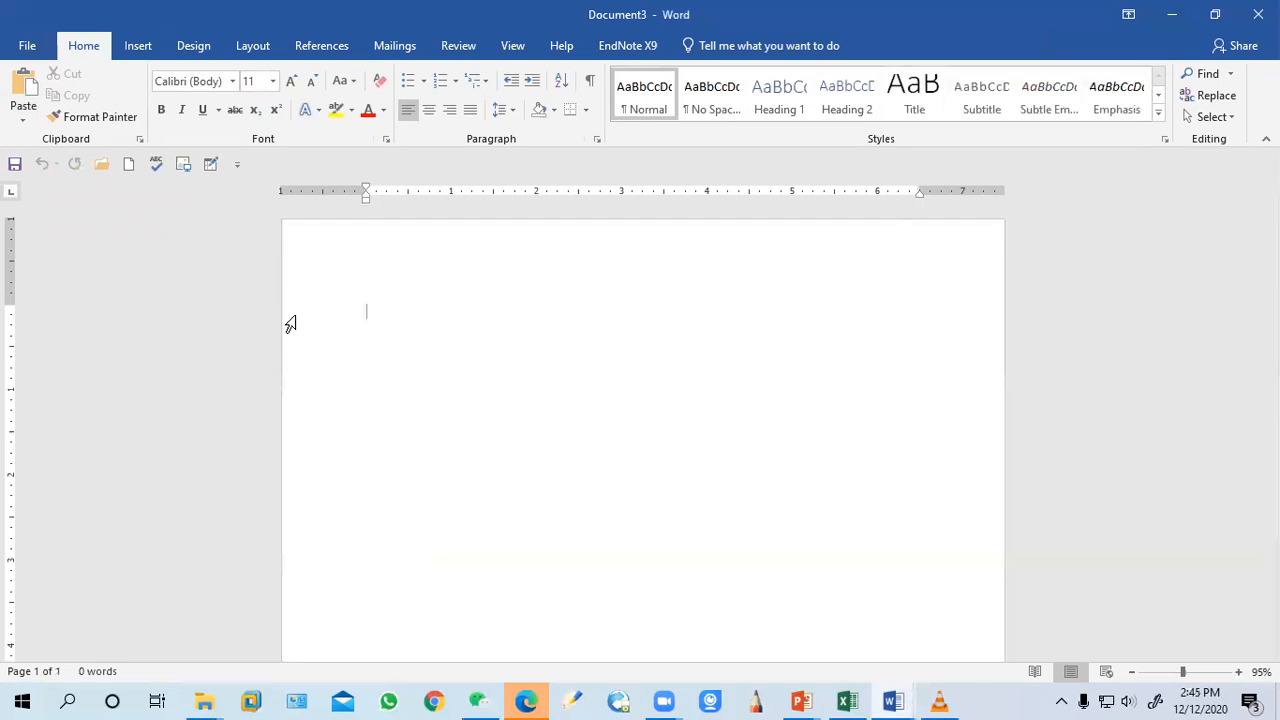
Paste Special the copied group into the new document as Picture (Enhanced Metafile)
click(23, 120)
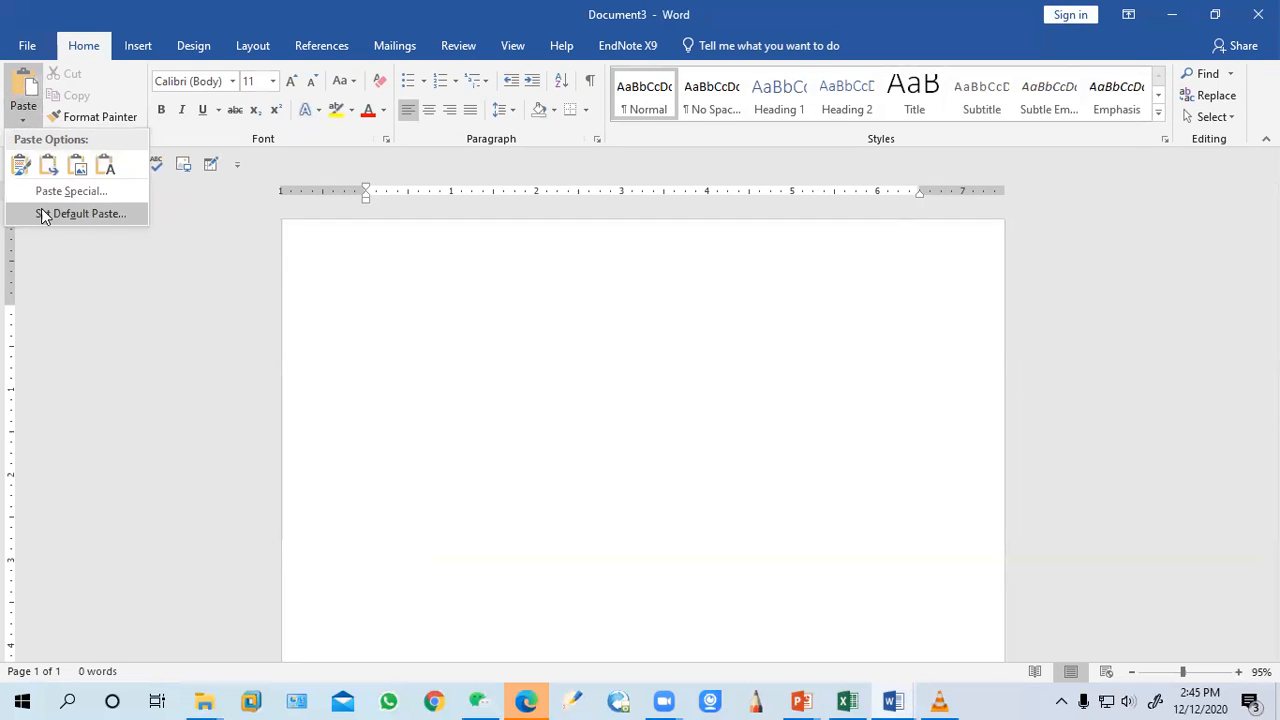
click(100, 192)
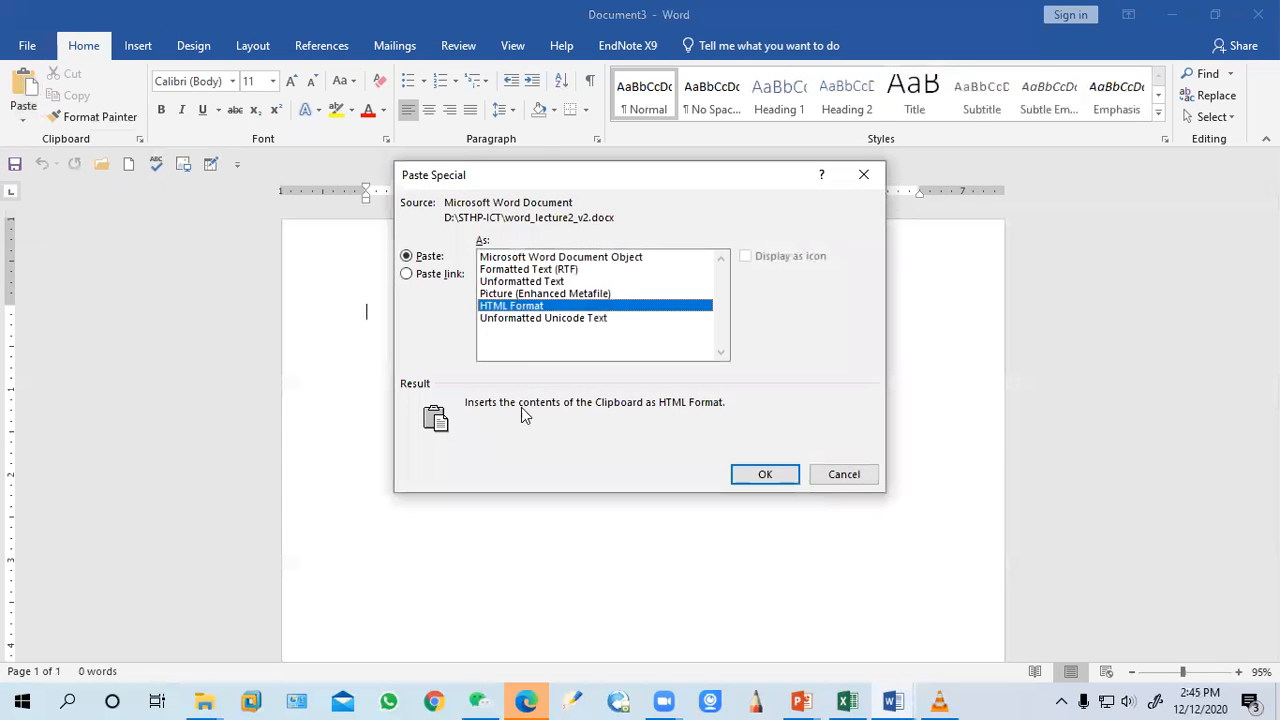
click(571, 293)
click(762, 474)
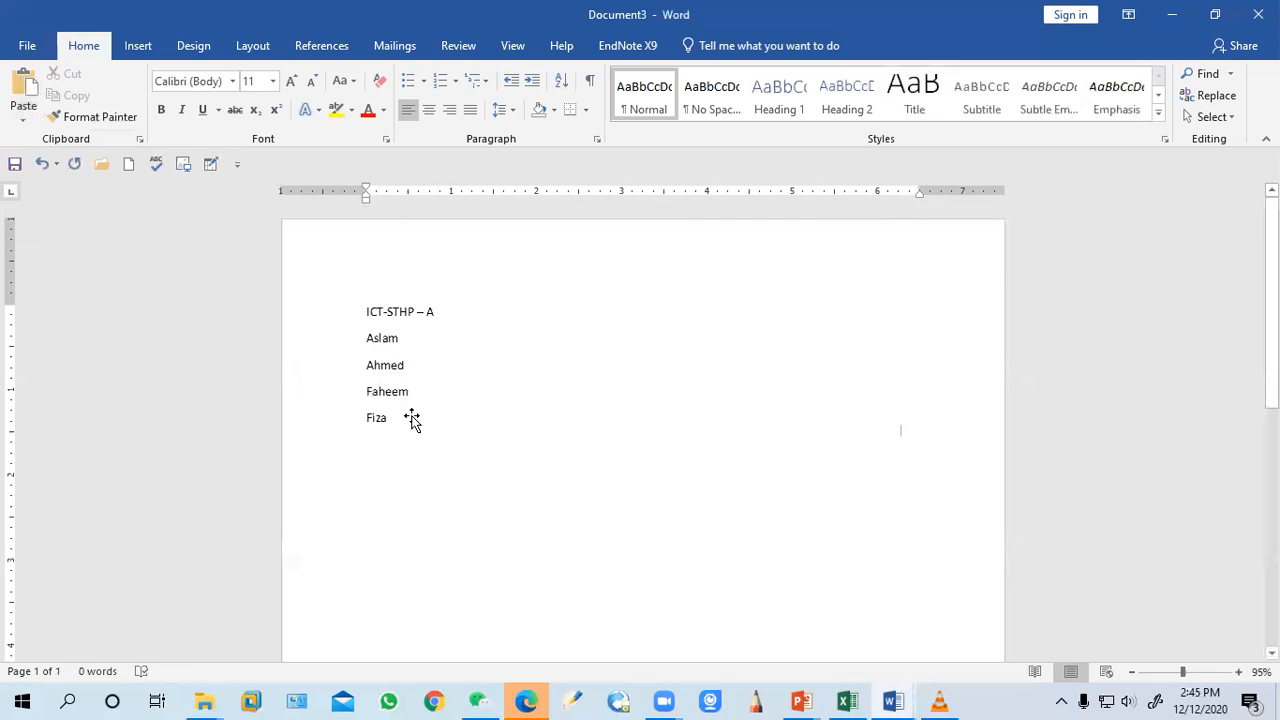
Select the pasted picture and delete it
click(398, 372)
click(423, 351)
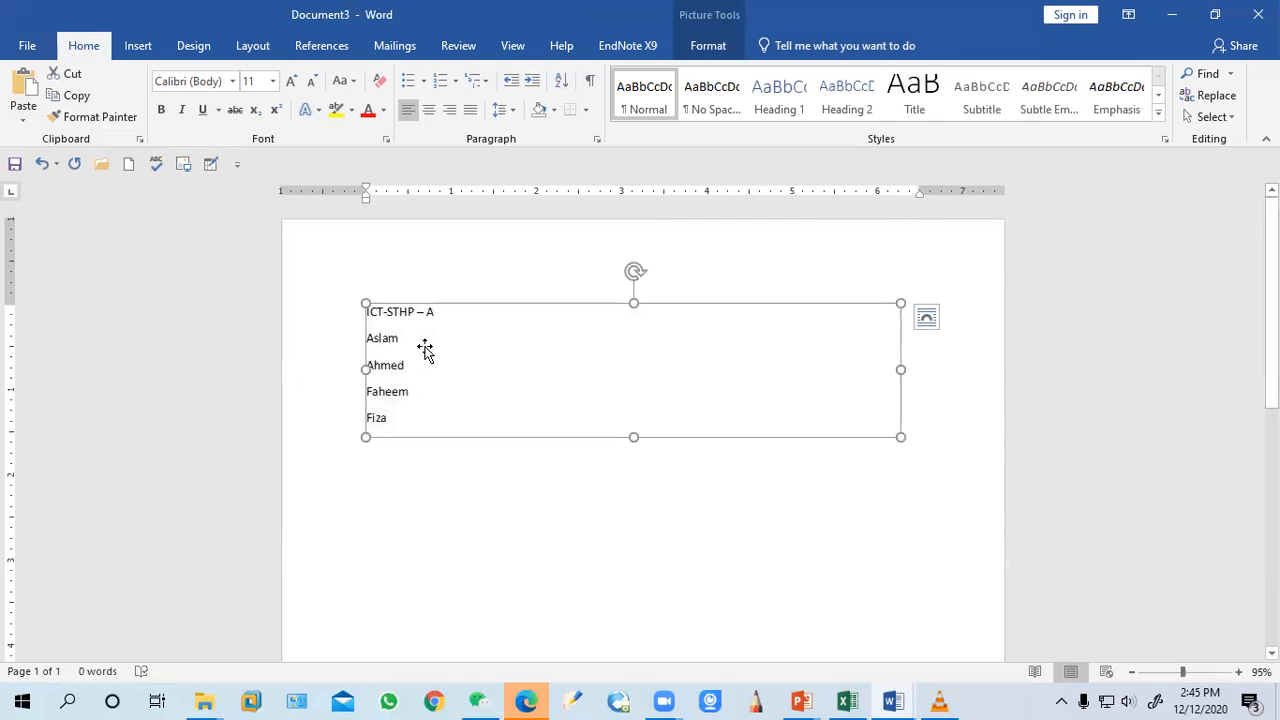
double_click(423, 317)
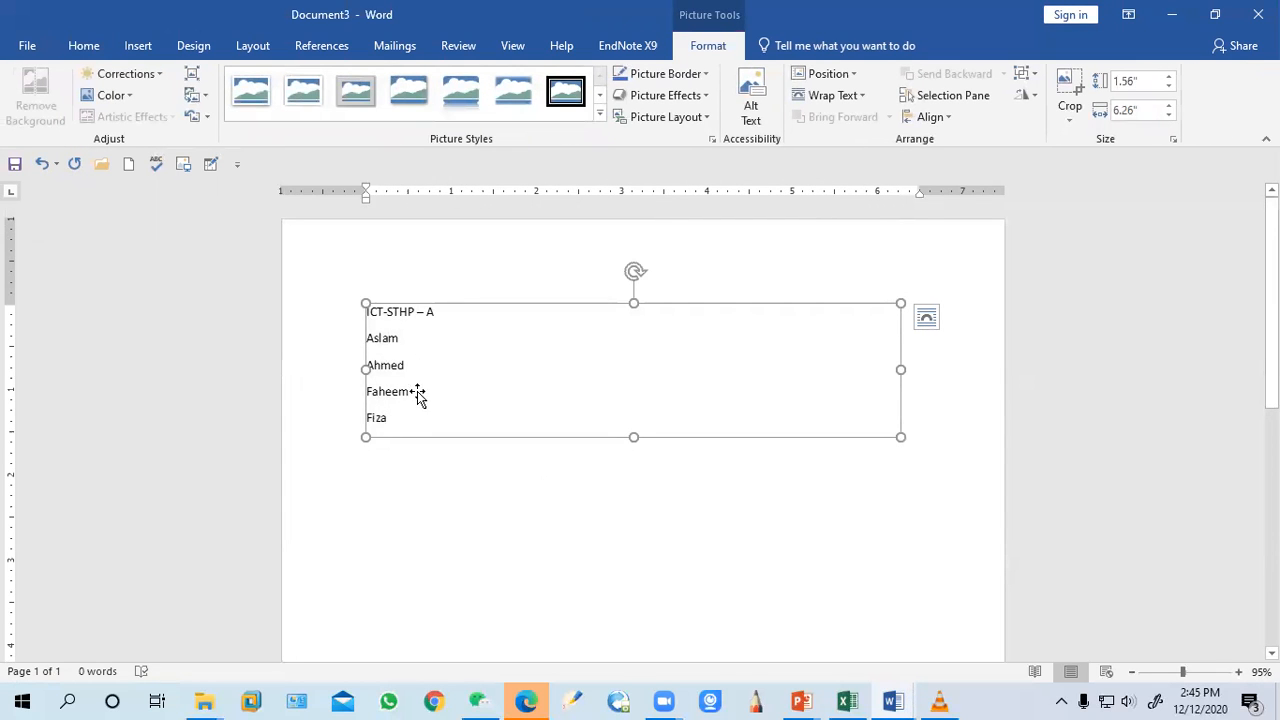
key(Delete)
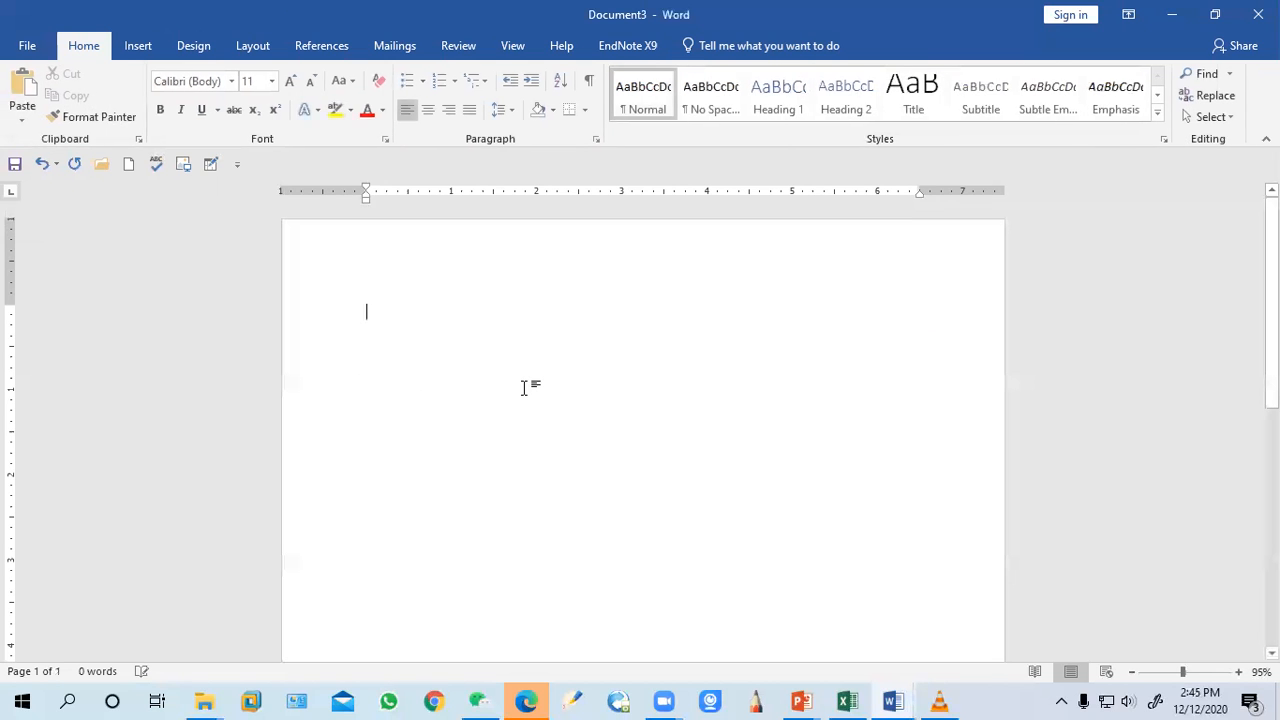
Close the new document without saving it
click(27, 45)
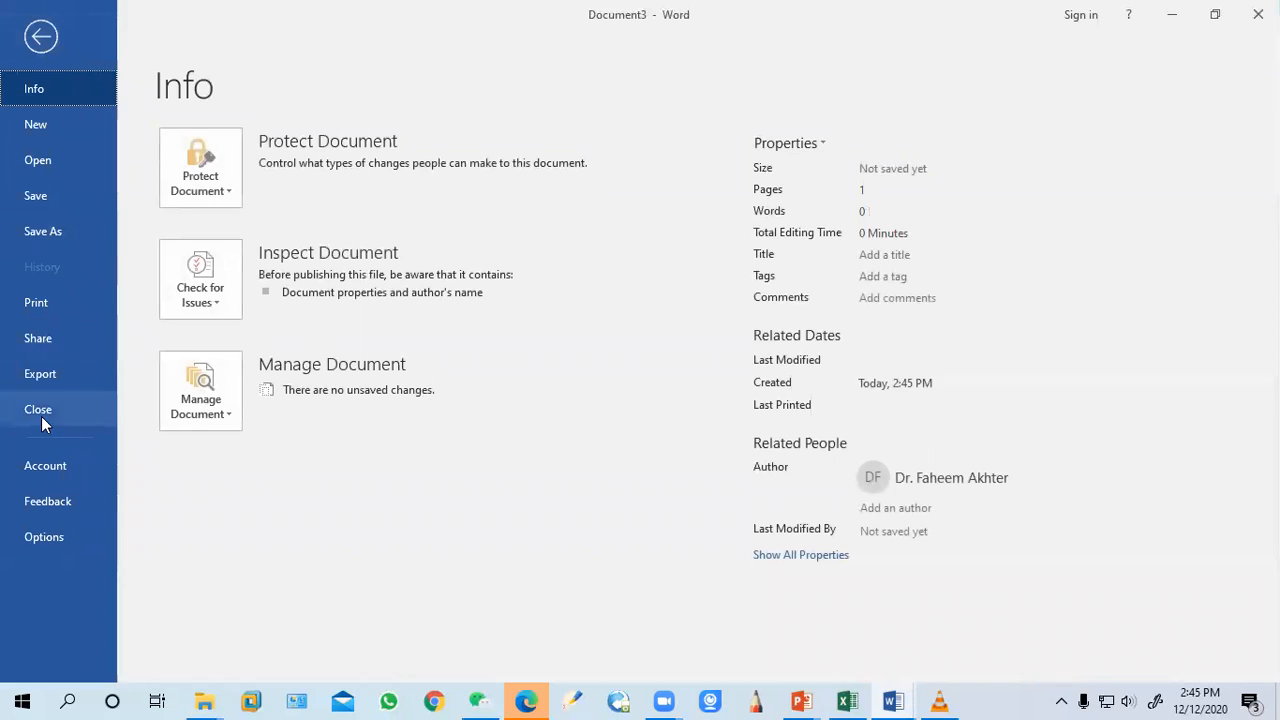
click(41, 420)
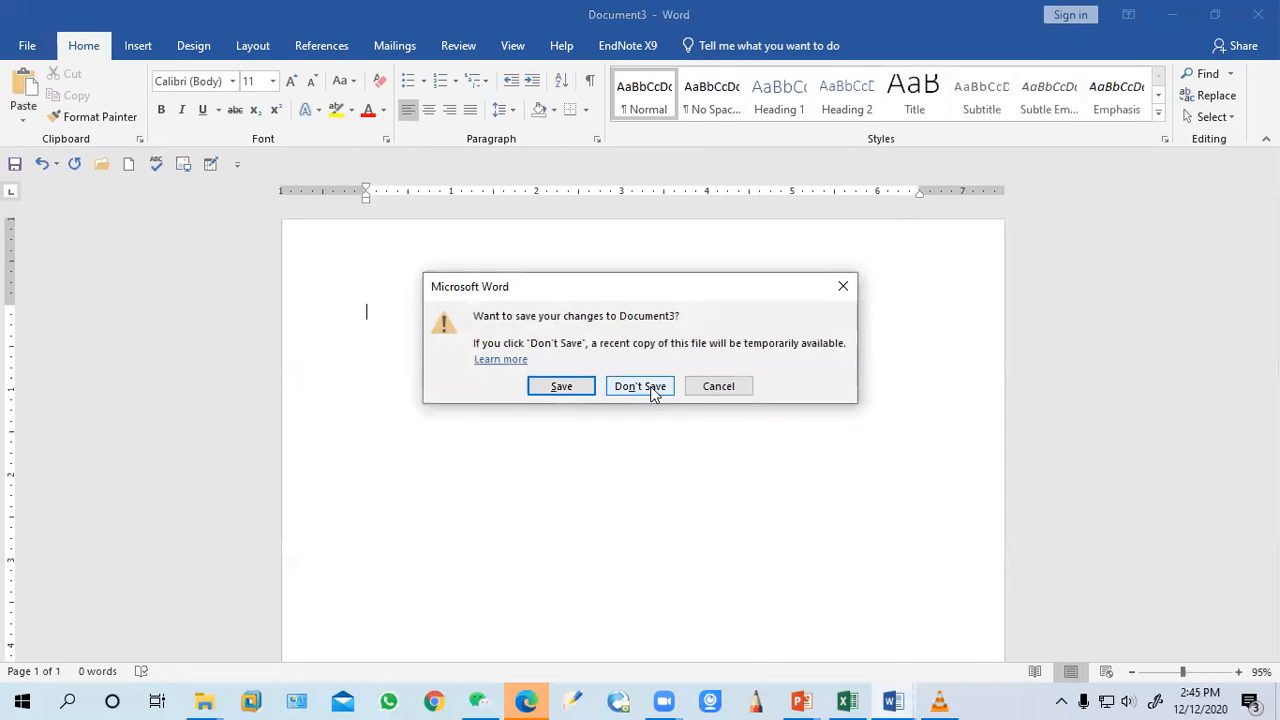
click(640, 386)
Discard the new document's changes while closing it
click(510, 369)
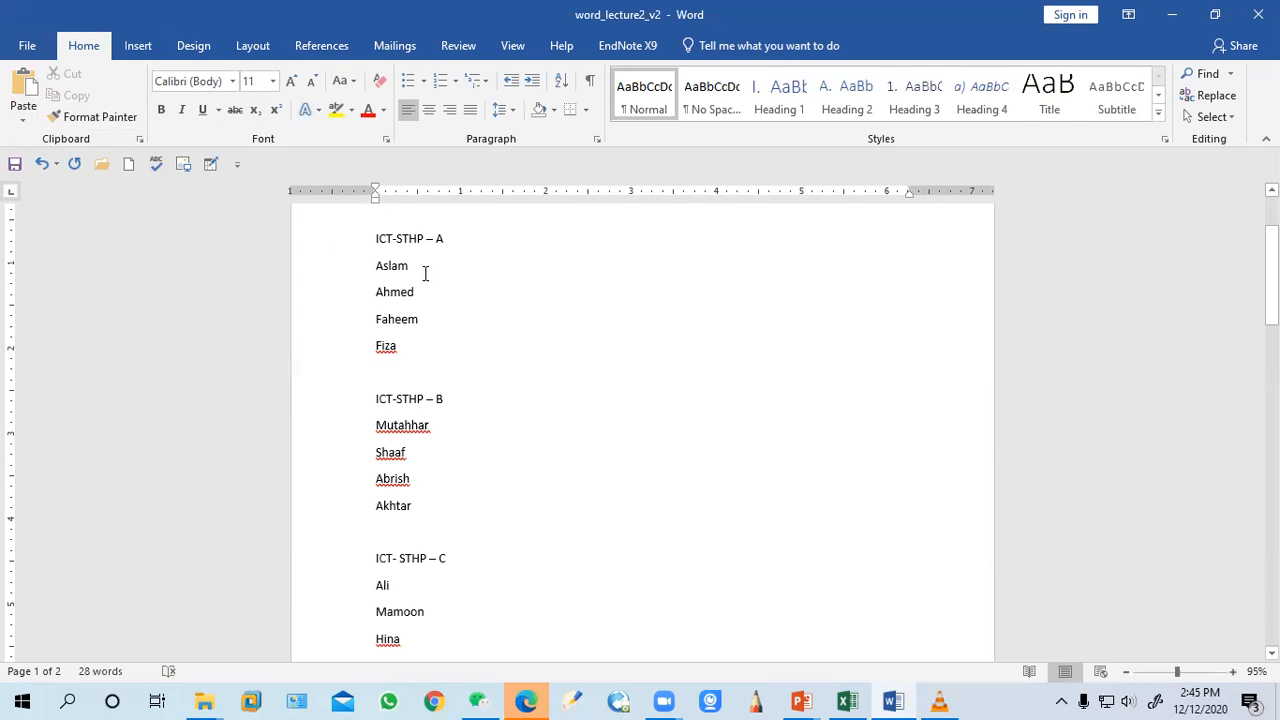
Set the ICT-STHP – A heading's font to Arial Rounded MT Bold
drag(447, 242, 371, 241)
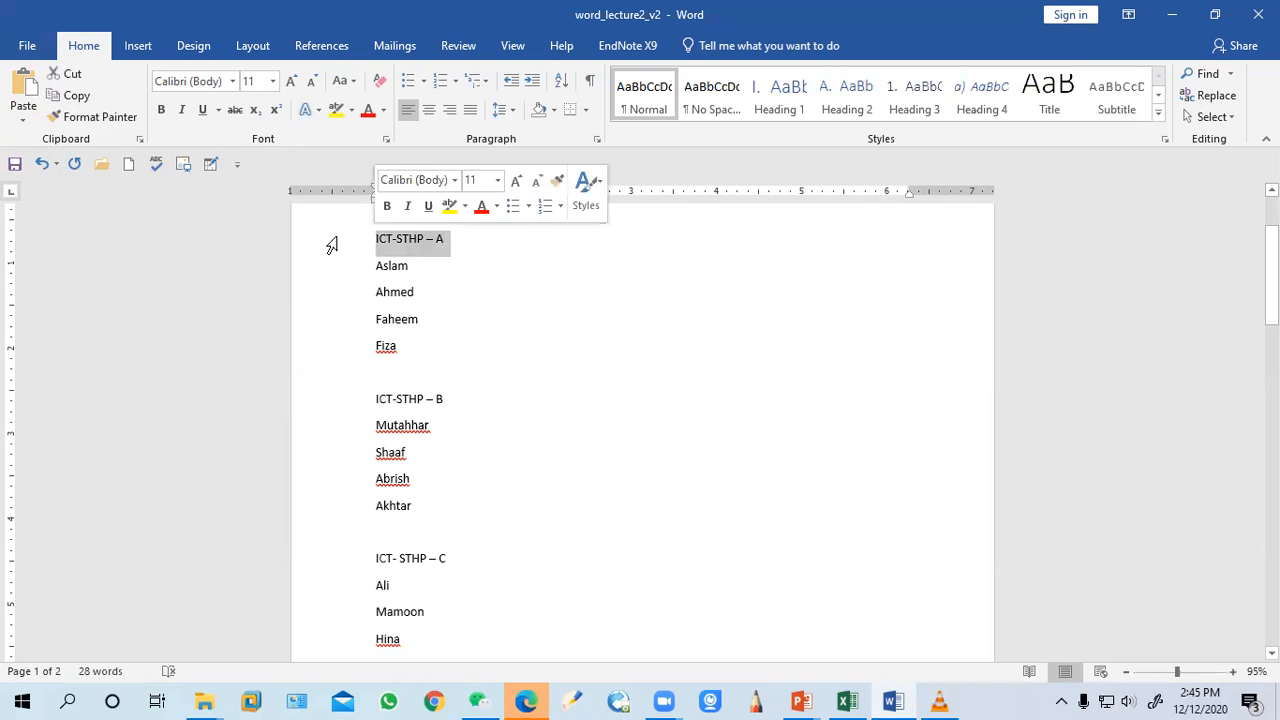
click(231, 82)
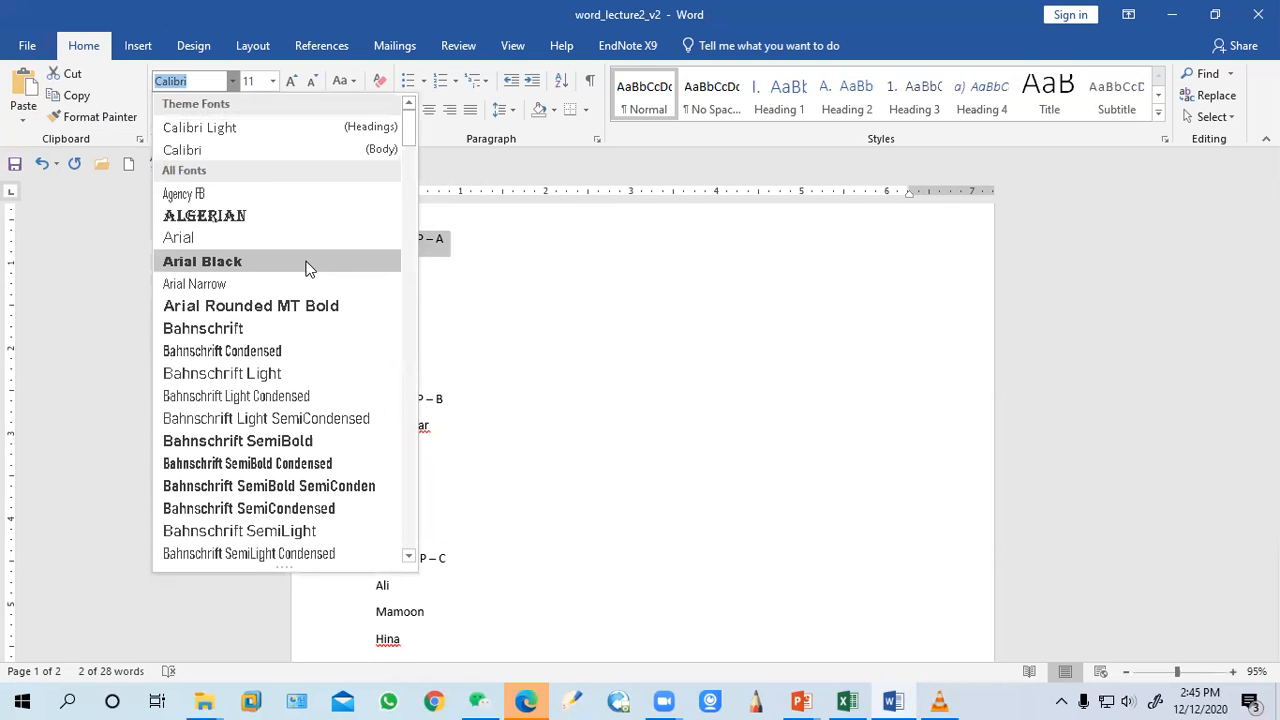
click(247, 306)
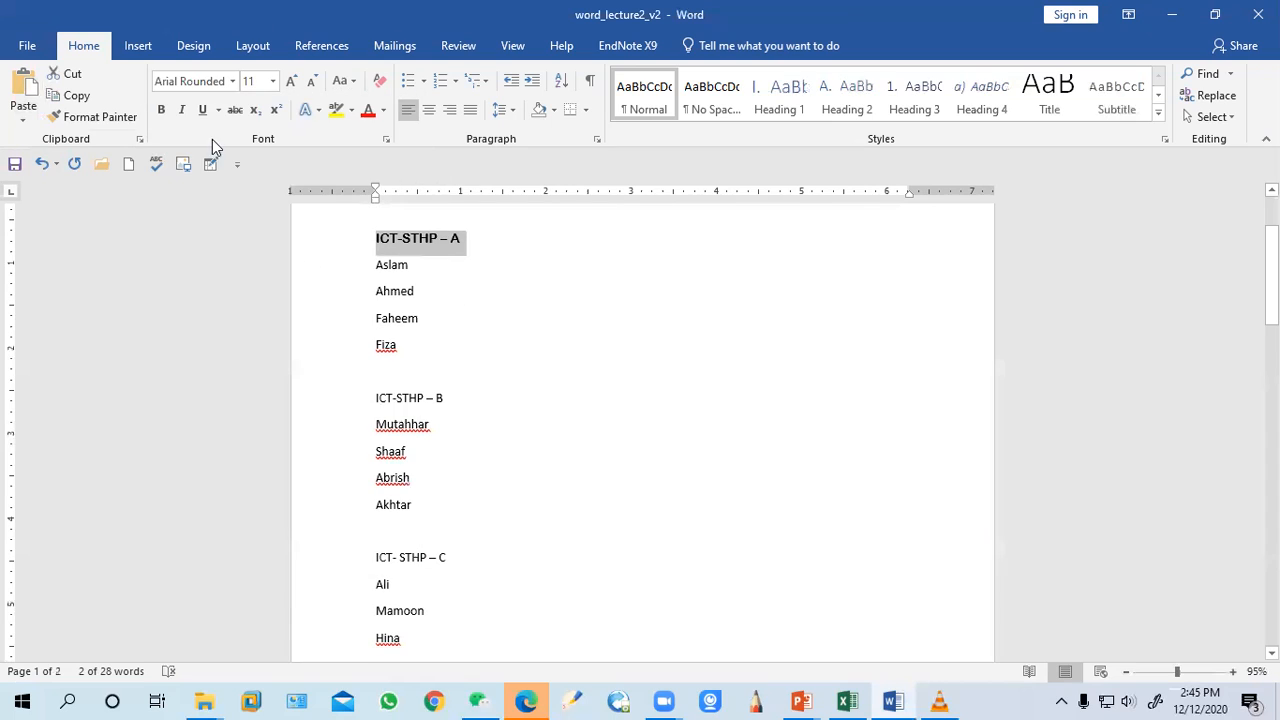
Delete the extra pasted MS-word group from the end of the document
click(416, 397)
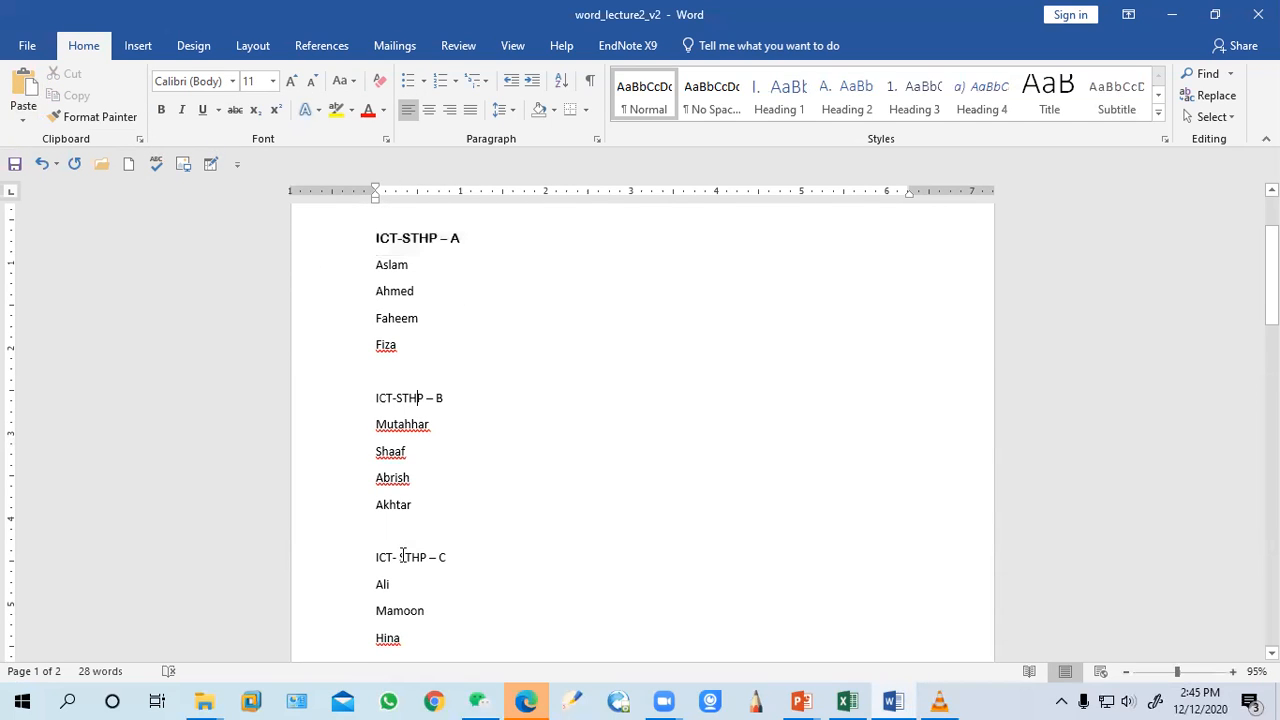
scroll(420, 547, up, 1)
scroll(420, 547, down, 2)
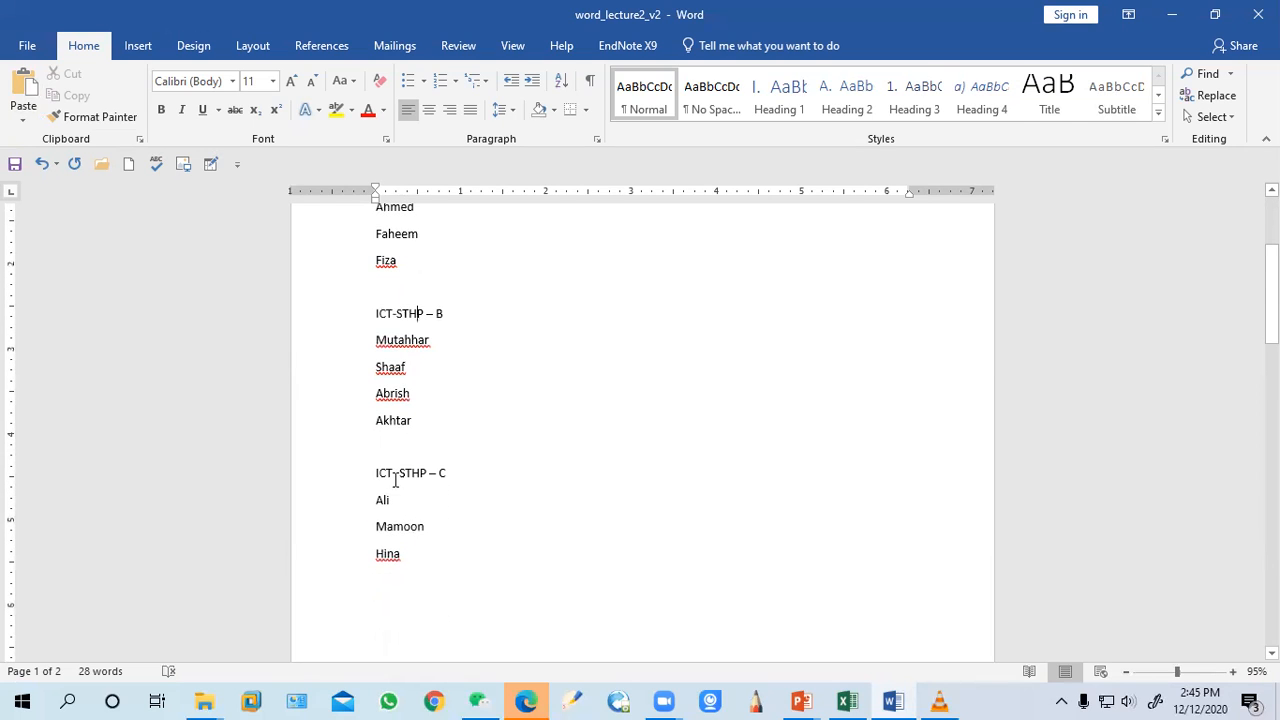
scroll(453, 478, down, 7)
drag(443, 500, 380, 376)
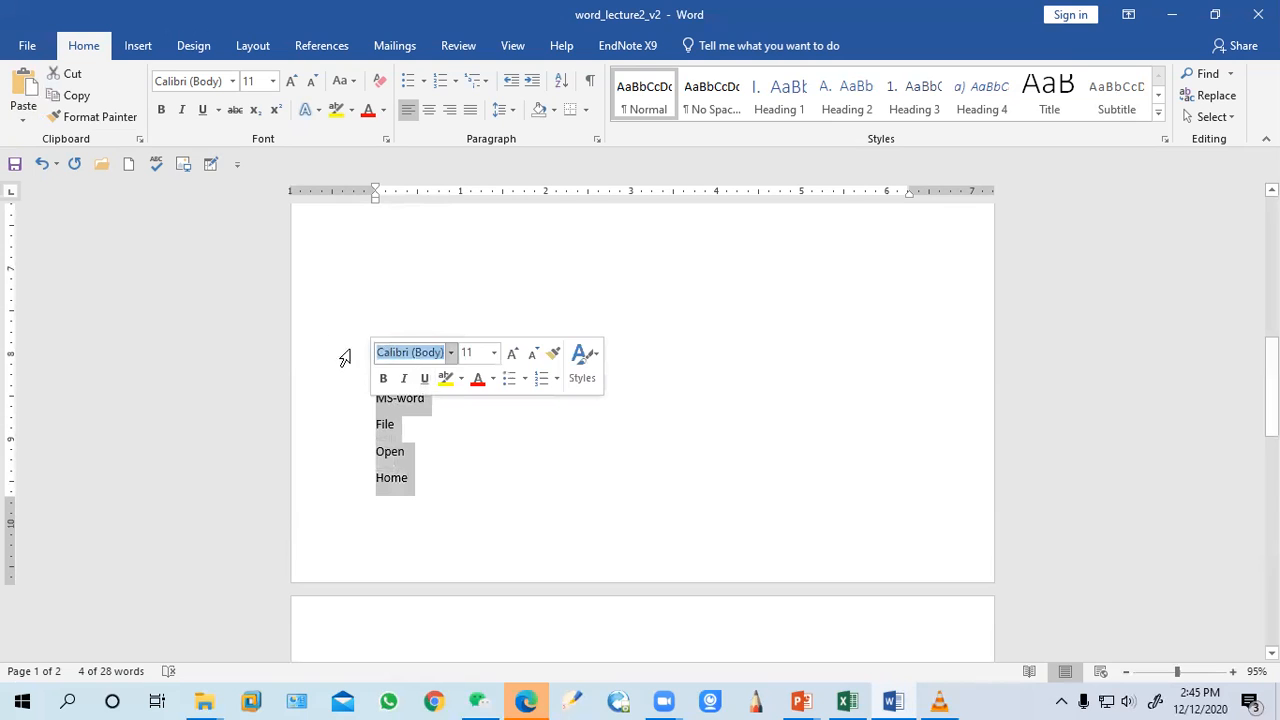
key(BackSpace)
key(BackSpace)
key(BackSpace)
key(BackSpace)
key(BackSpace)
key(BackSpace)
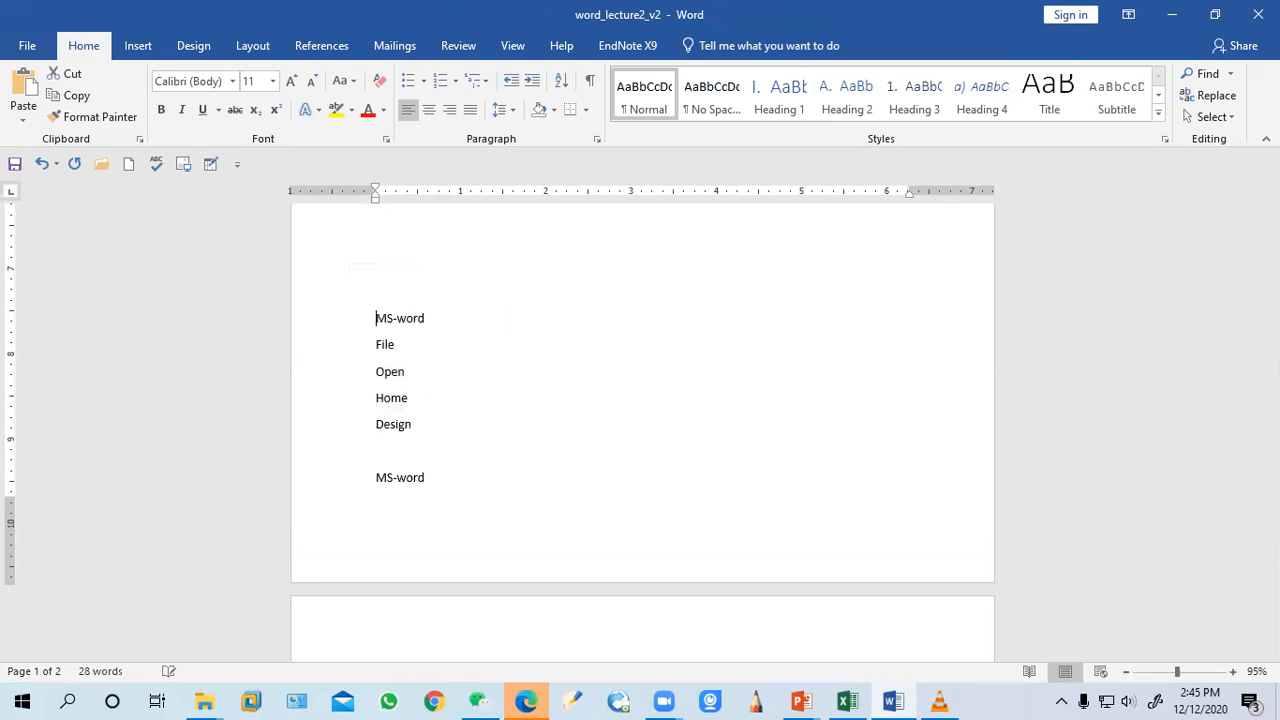
key(BackSpace)
key(BackSpace)
key(BackSpace)
key(BackSpace)
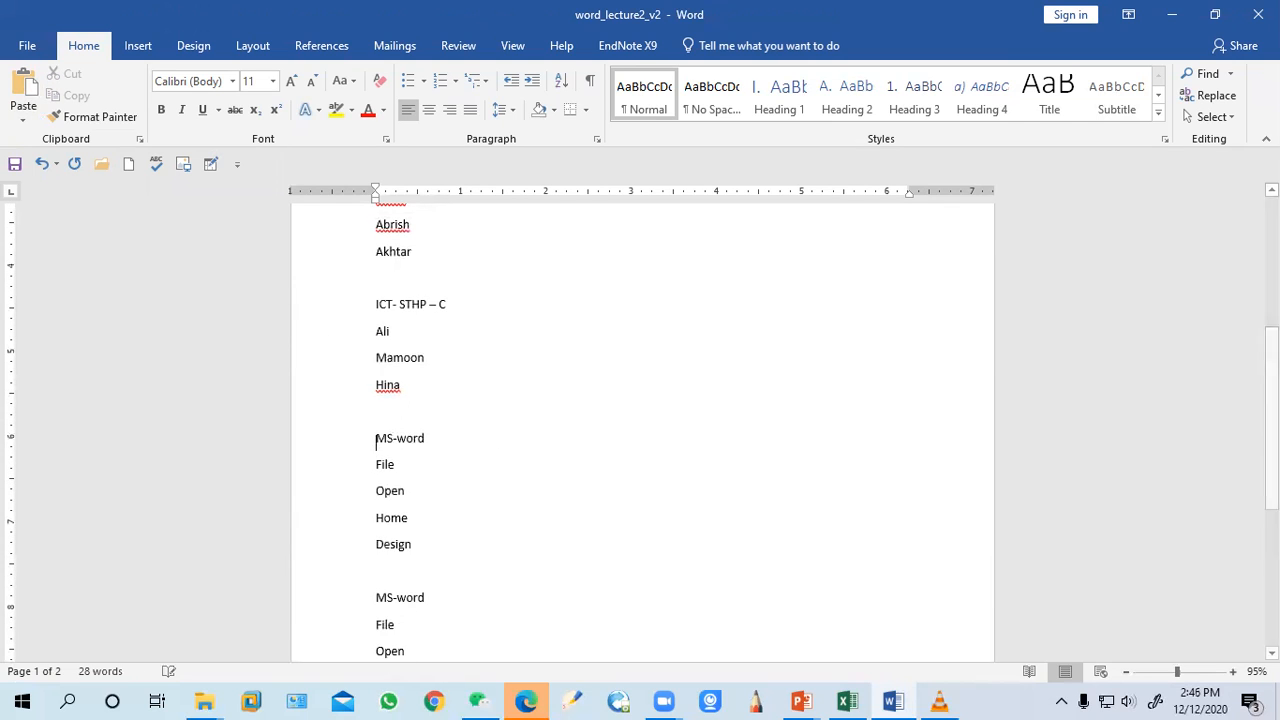
Copy the ICT-STHP – A heading's formatting to the other group headings with Format Painter
scroll(443, 397, up, 5)
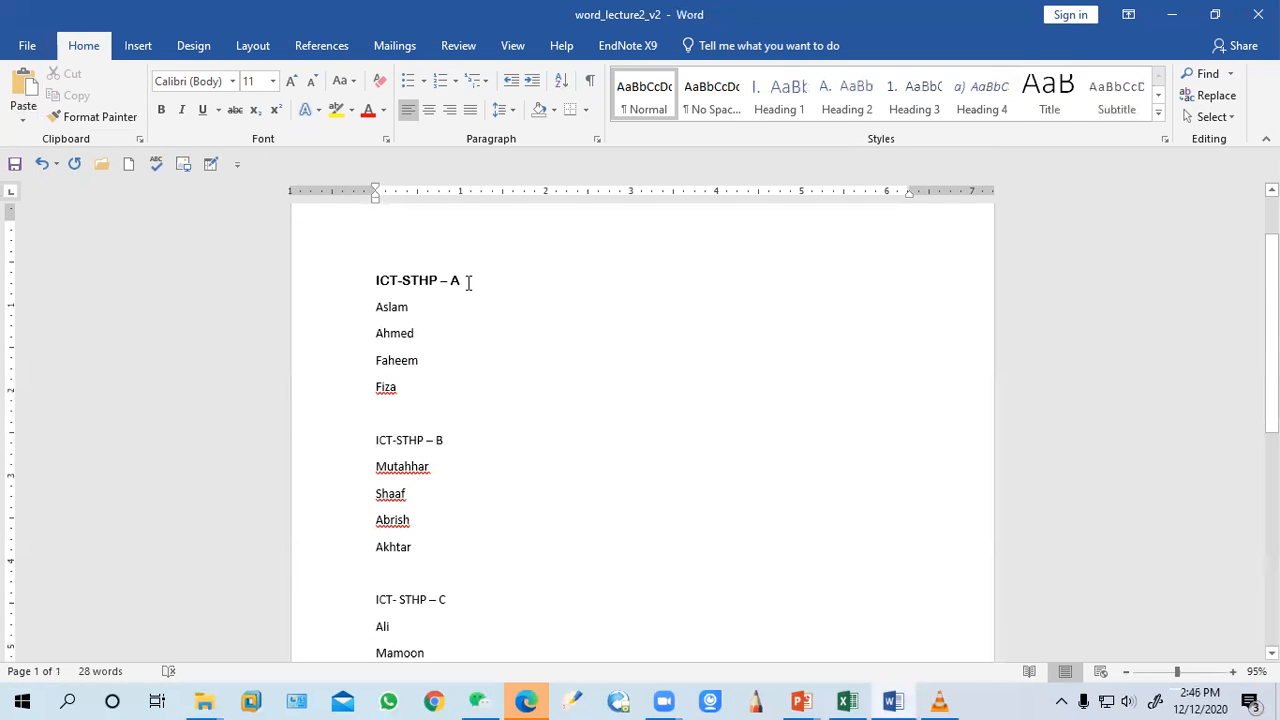
drag(463, 280, 374, 281)
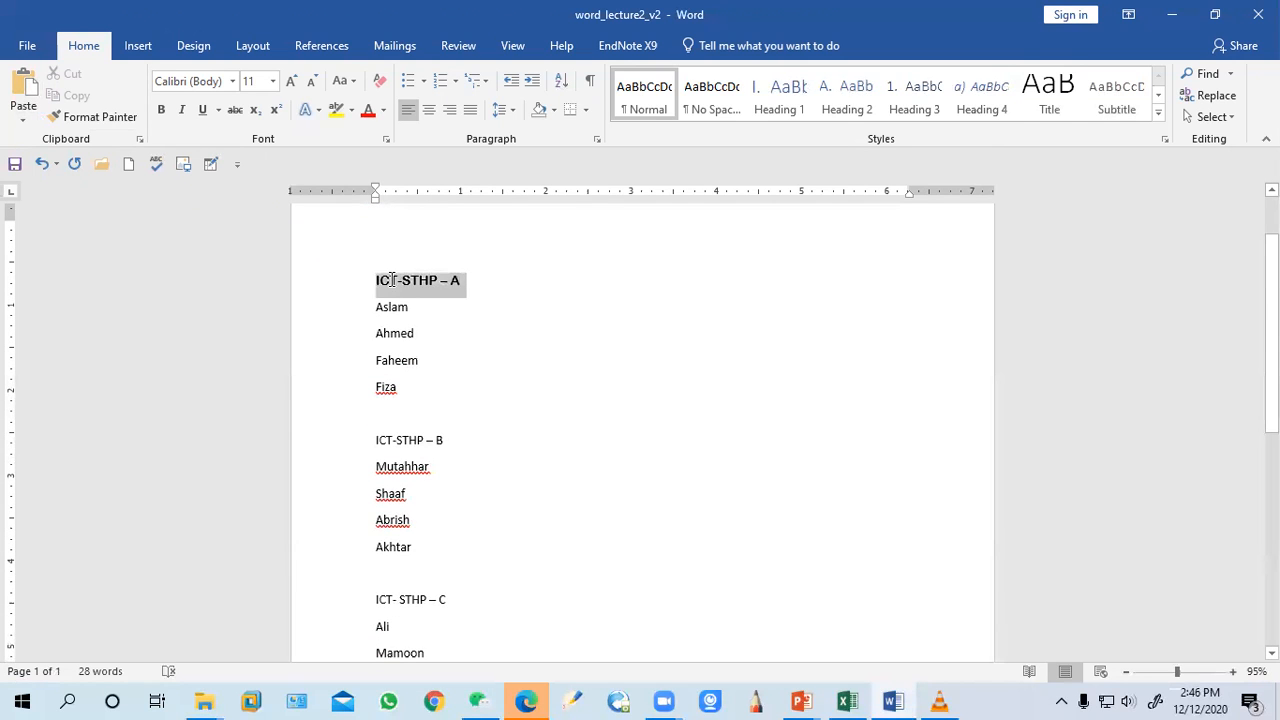
click(90, 122)
drag(457, 440, 374, 440)
scroll(500, 540, down, 2)
click(90, 117)
drag(453, 514, 377, 521)
click(100, 120)
scroll(443, 463, down, 3)
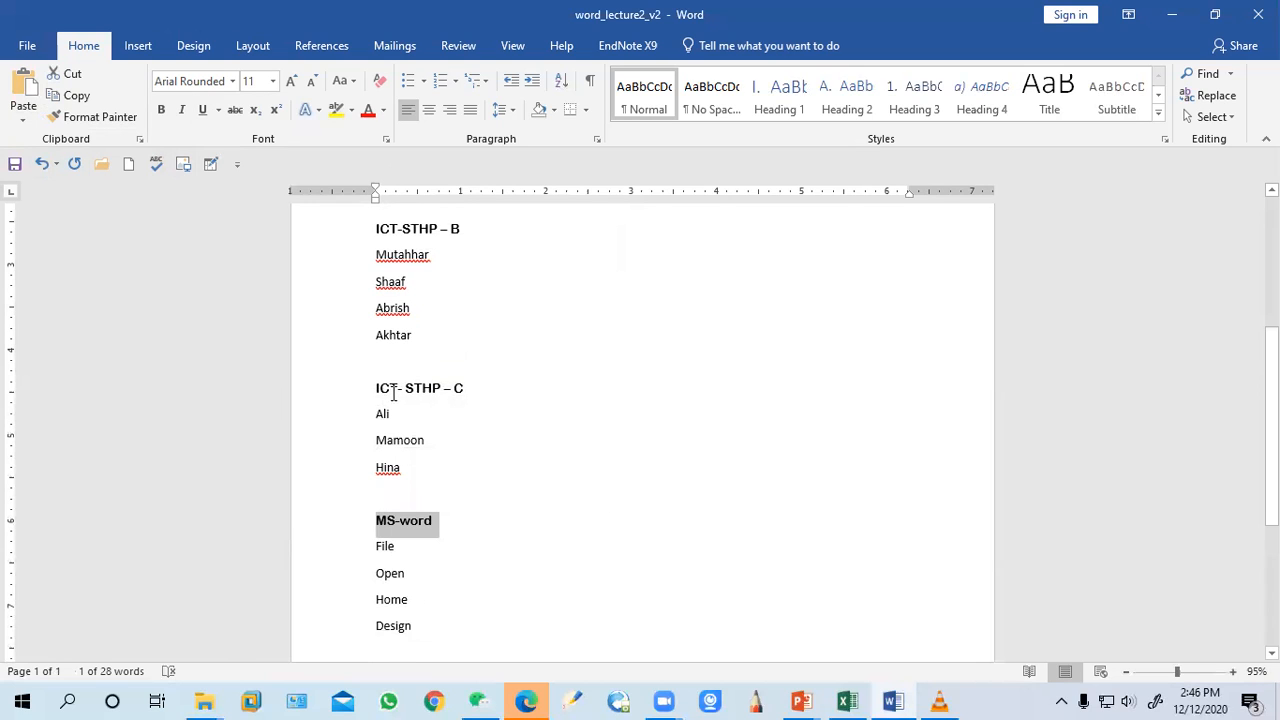
Make the ICT-STHP – A heading italic and underlined
scroll(380, 372, up, 7)
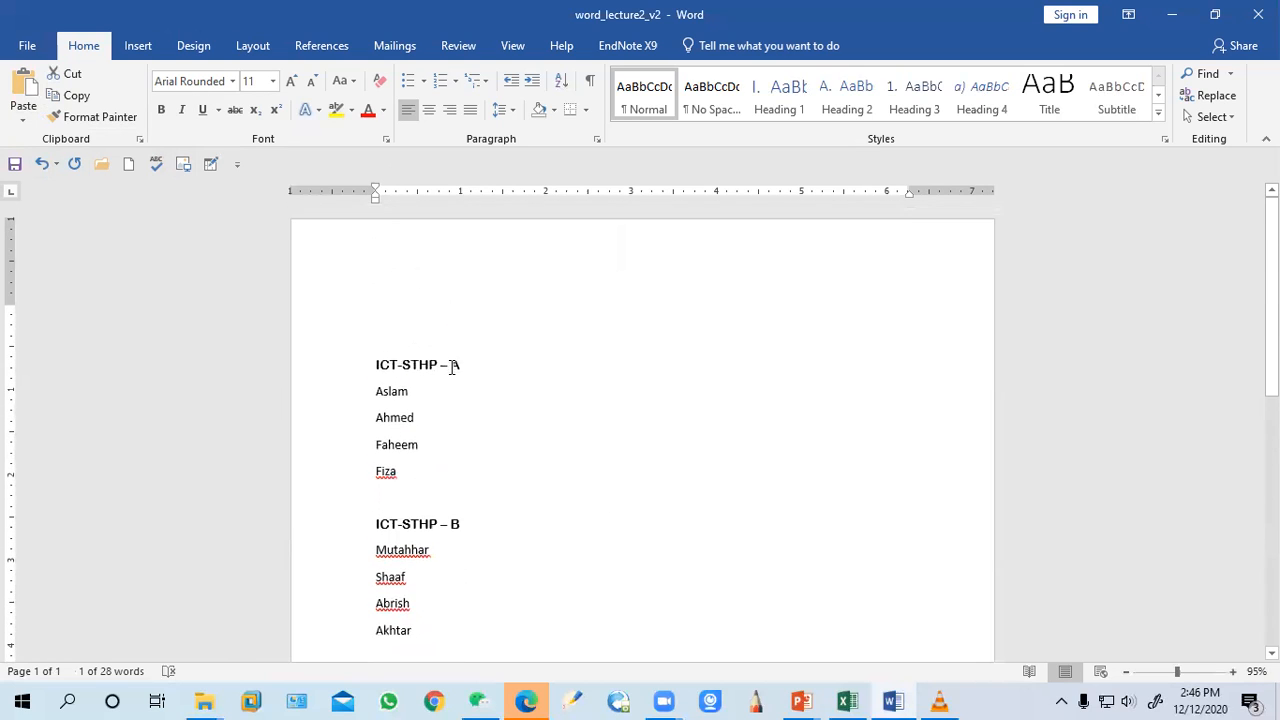
drag(460, 365, 337, 366)
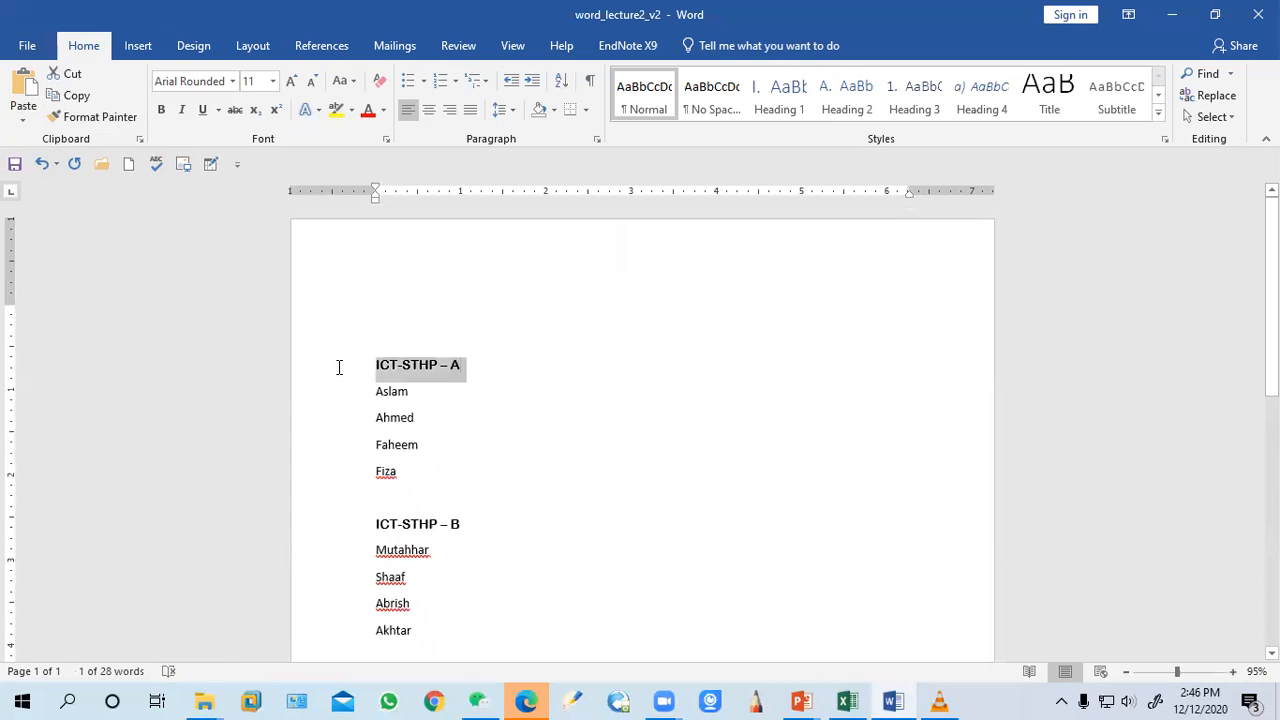
click(185, 111)
click(204, 111)
click(578, 398)
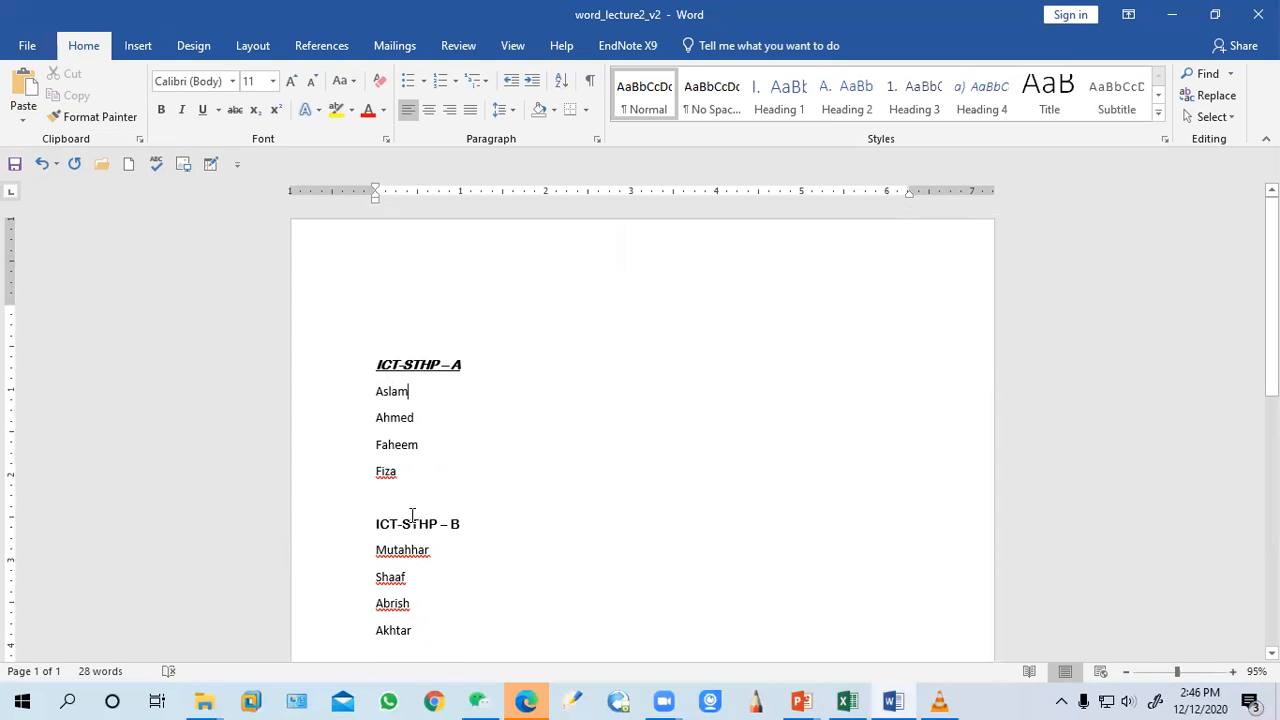
Copy the A heading's italic underlined formatting to the B, C and MS-word headings with Format Painter
drag(463, 367, 372, 358)
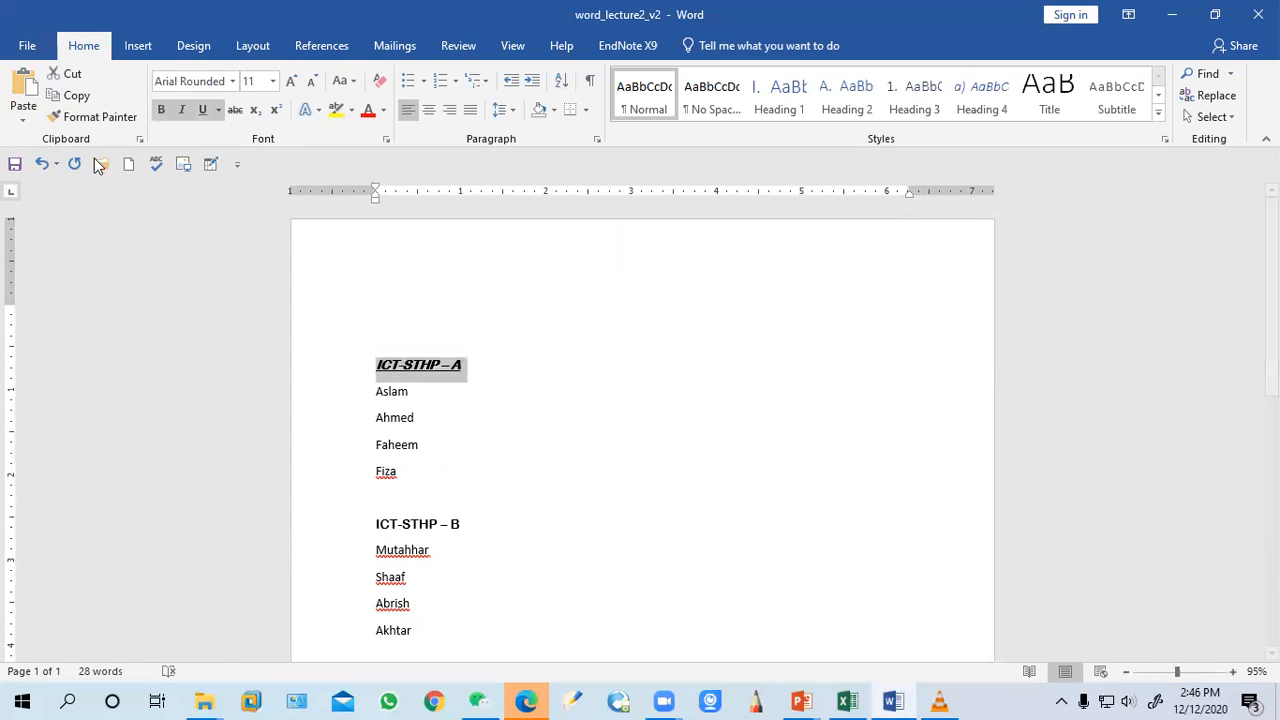
click(100, 116)
drag(466, 522, 378, 526)
scroll(526, 560, down, 2)
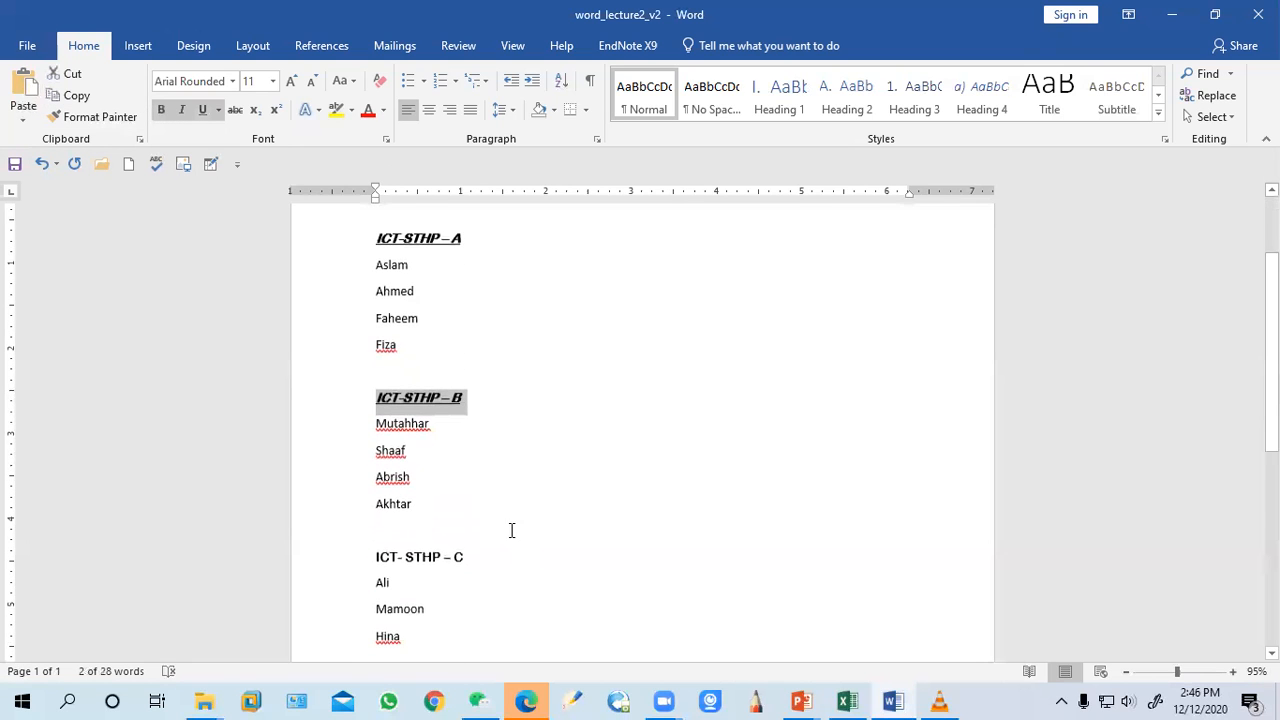
click(120, 116)
drag(468, 557, 378, 557)
scroll(500, 569, down, 3)
click(100, 116)
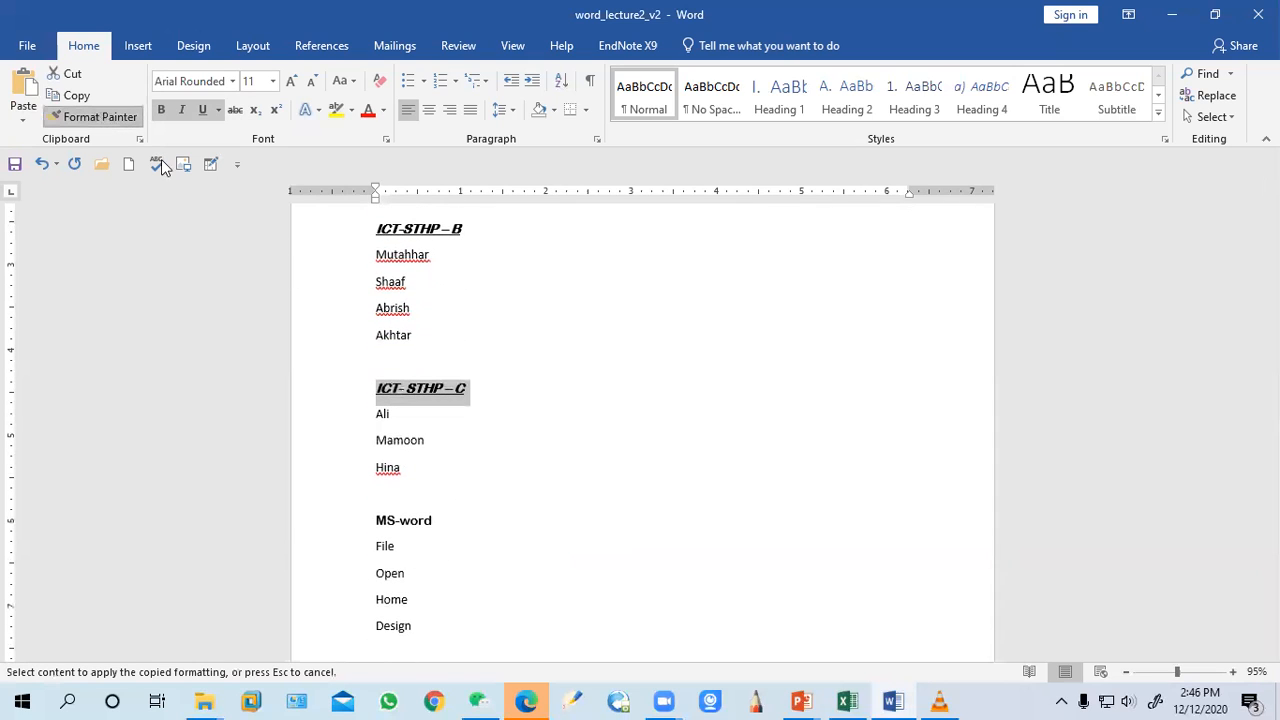
mouse_move(440, 522)
mouse_down()
mouse_move(372, 523)
mouse_move(381, 530)
mouse_up()
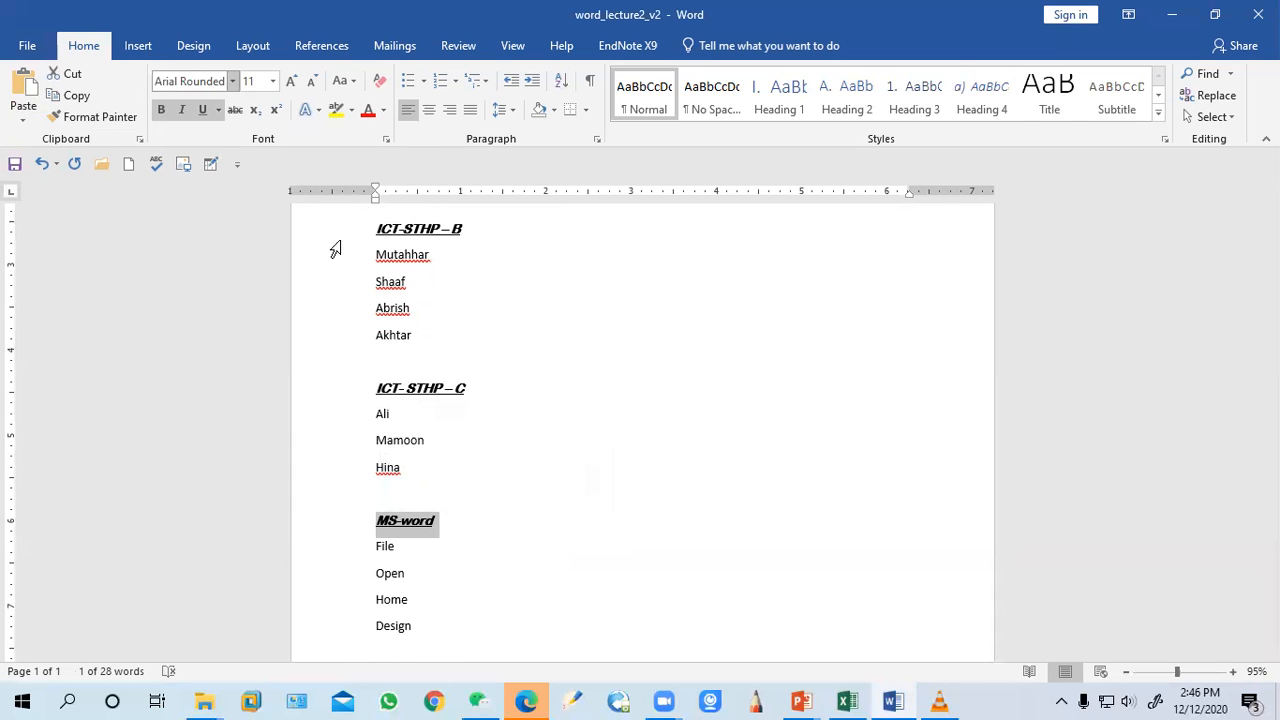
scroll(480, 414, up, 4)
drag(470, 364, 380, 362)
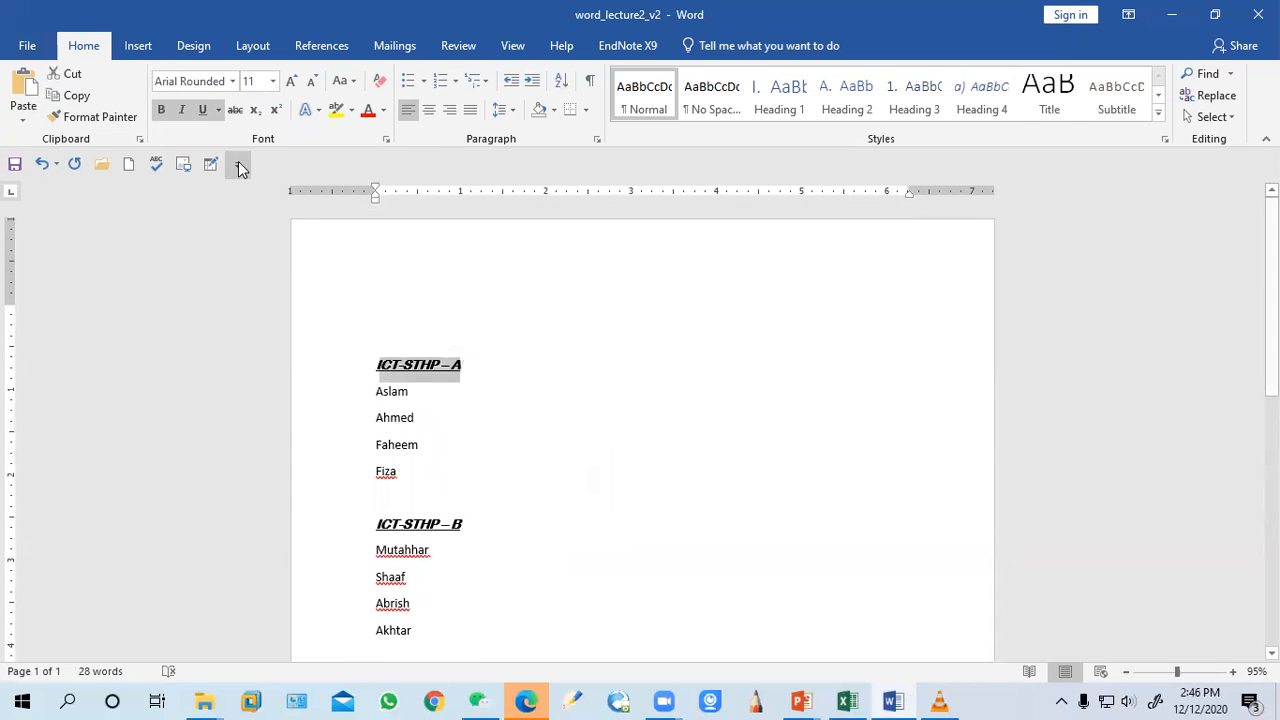
click(232, 81)
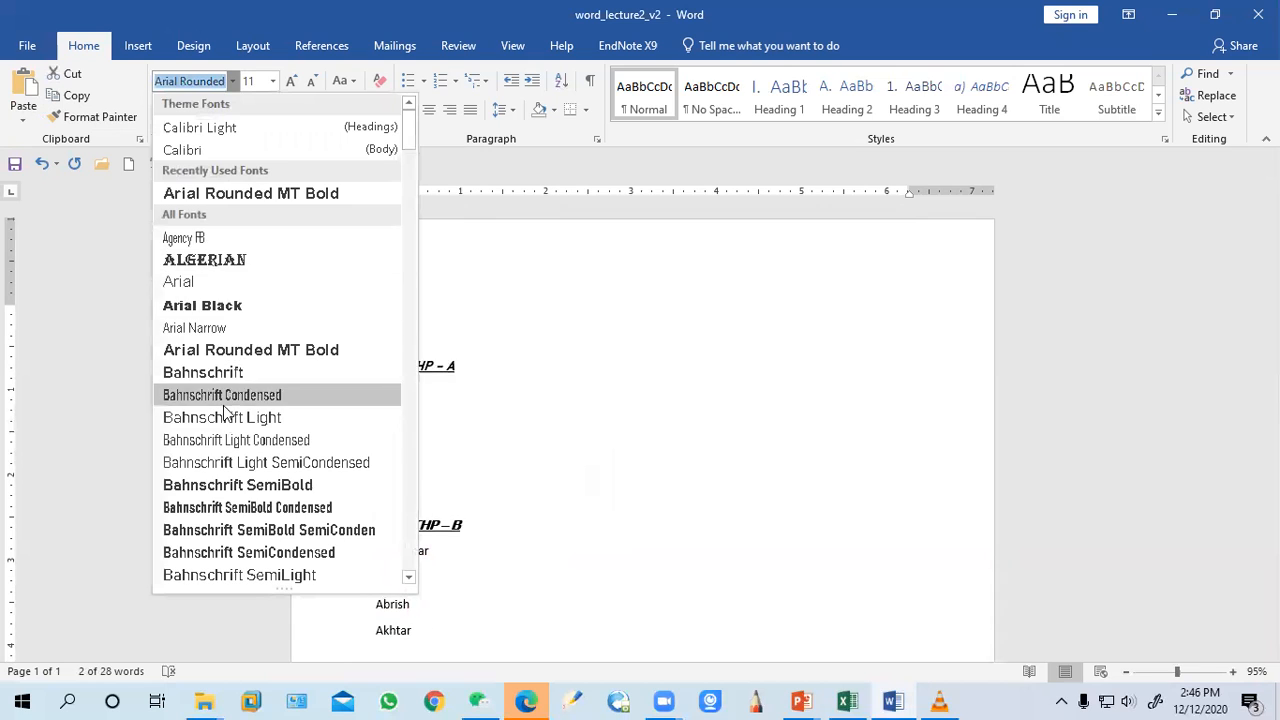
click(495, 349)
Apply the Calibri font to the names under ICT-STHP – A
drag(405, 472, 377, 394)
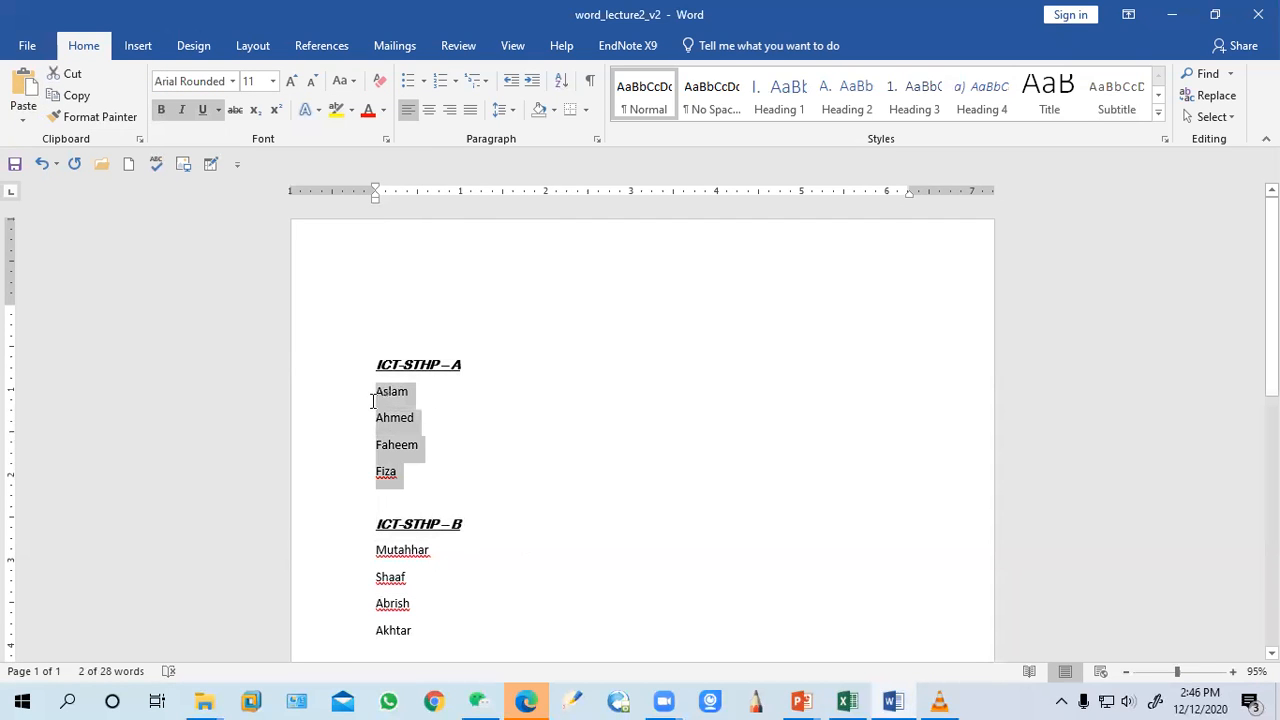
click(232, 81)
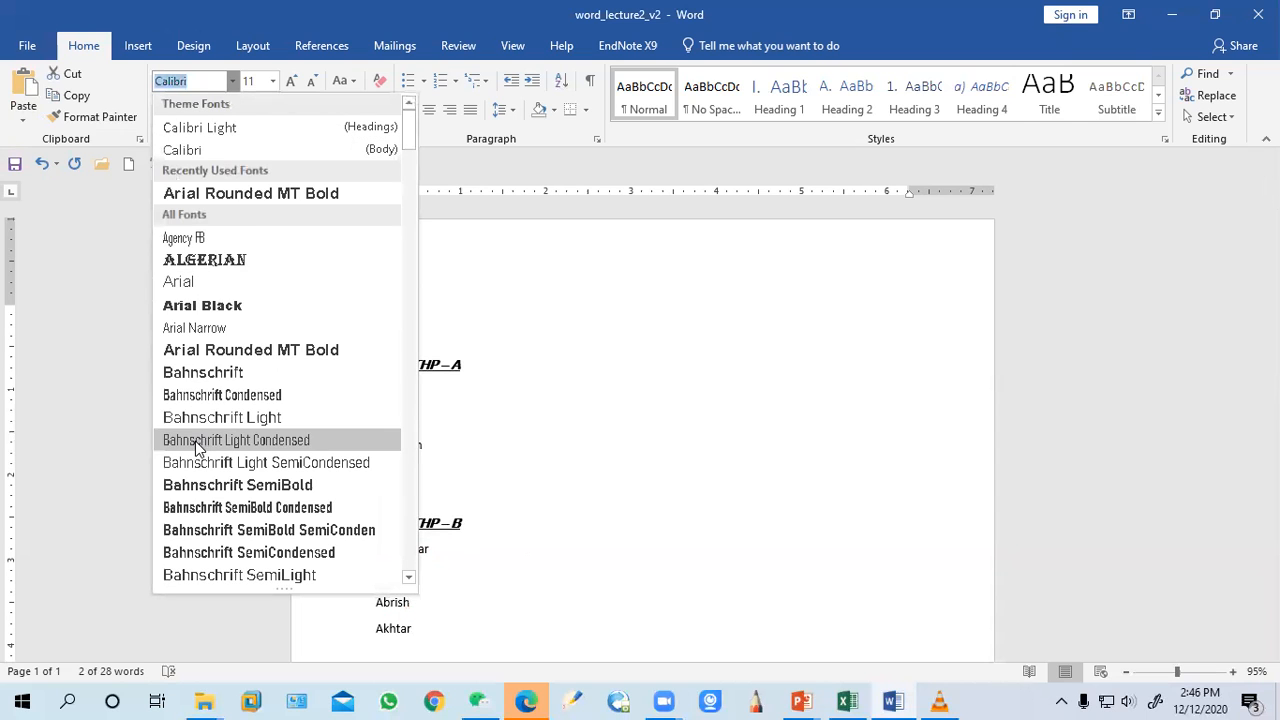
scroll(240, 530, down, 4)
scroll(247, 320, up, 4)
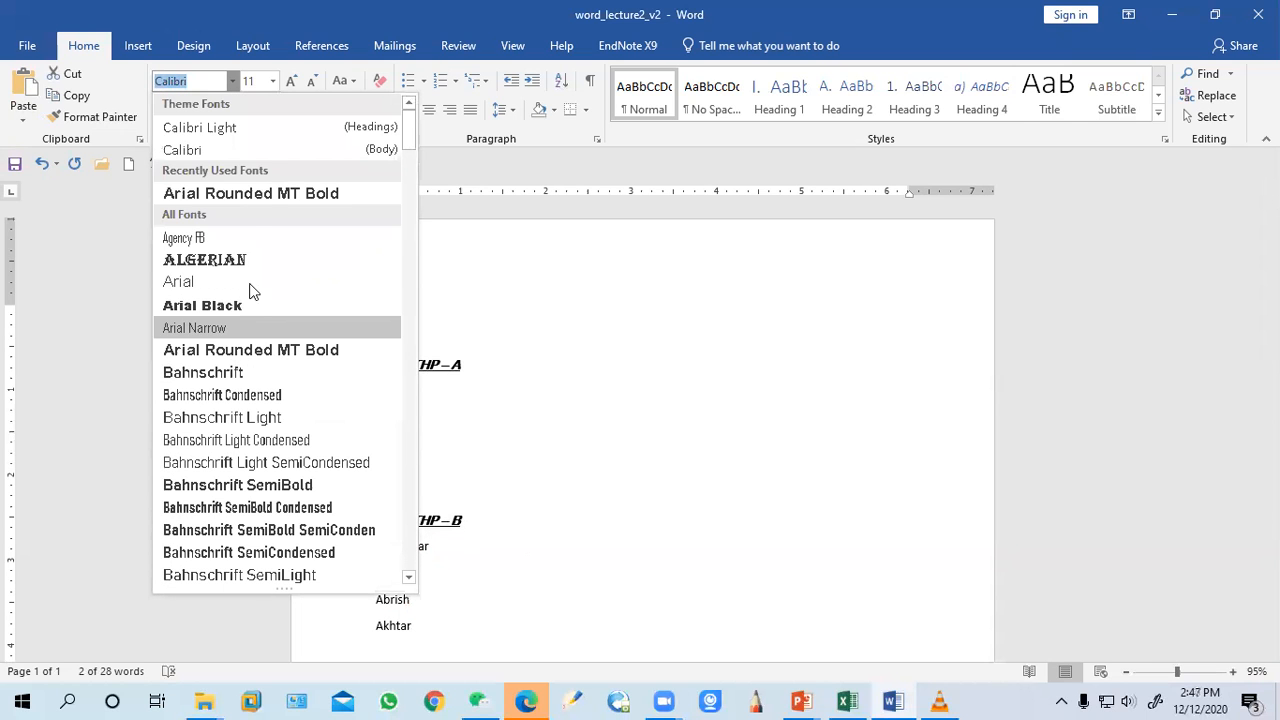
click(219, 148)
click(466, 442)
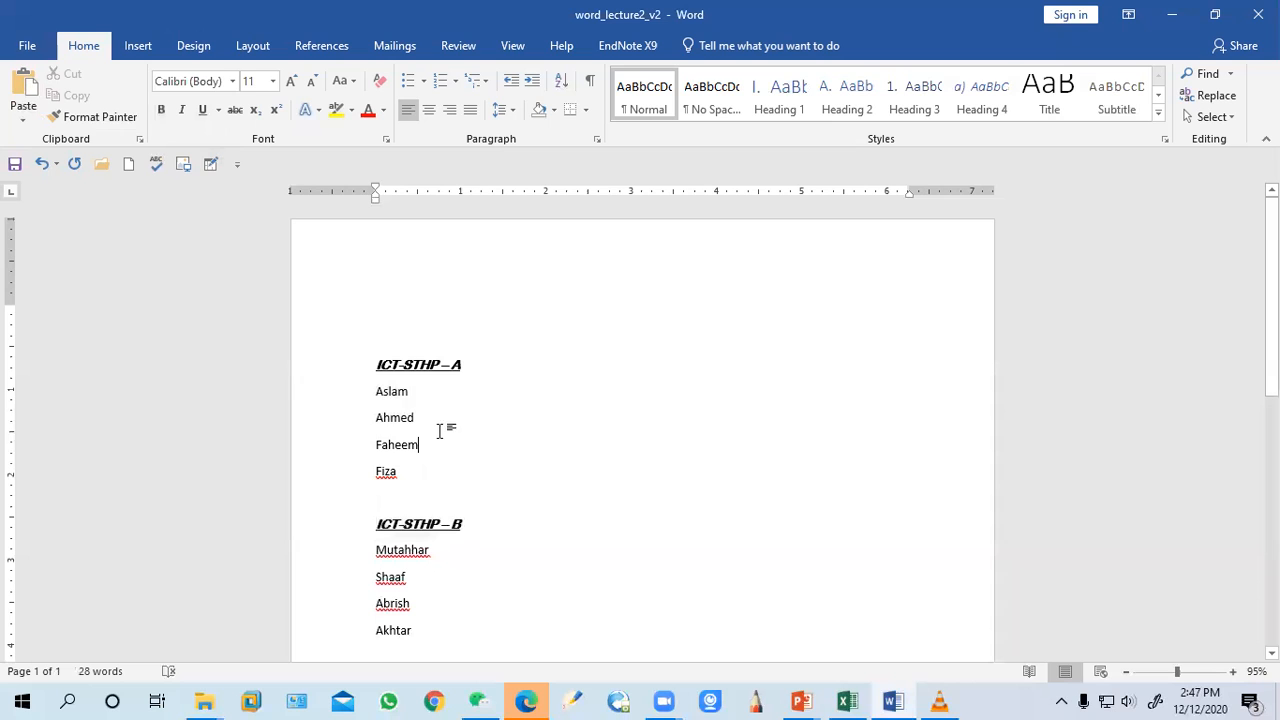
Set the names under ICT-STHP – A to Arial Rounded MT Bold
drag(407, 480, 375, 390)
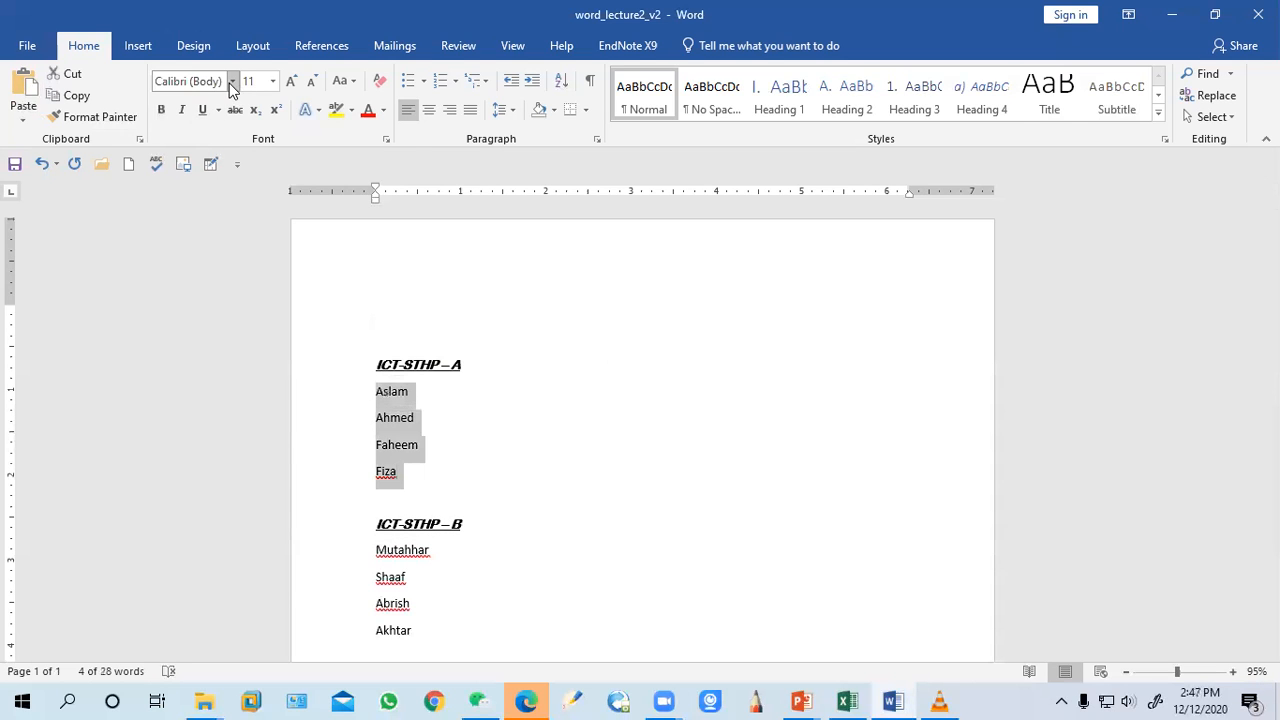
click(232, 81)
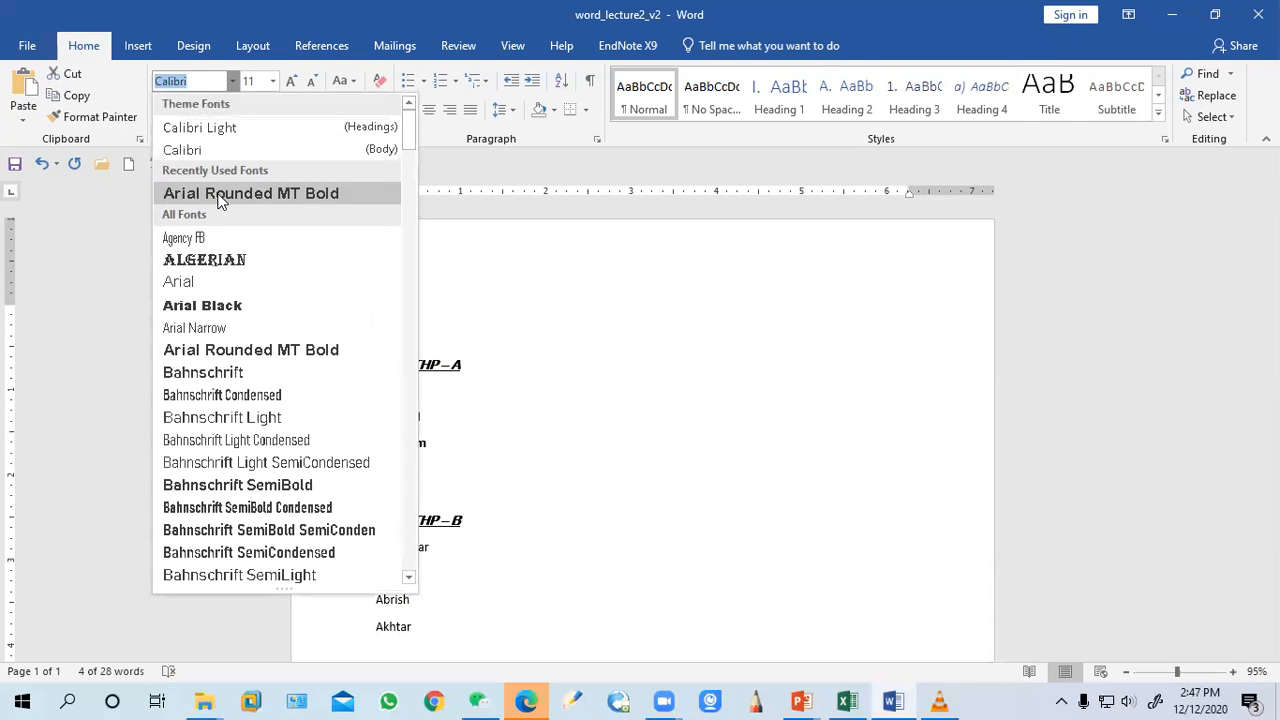
click(210, 194)
click(446, 490)
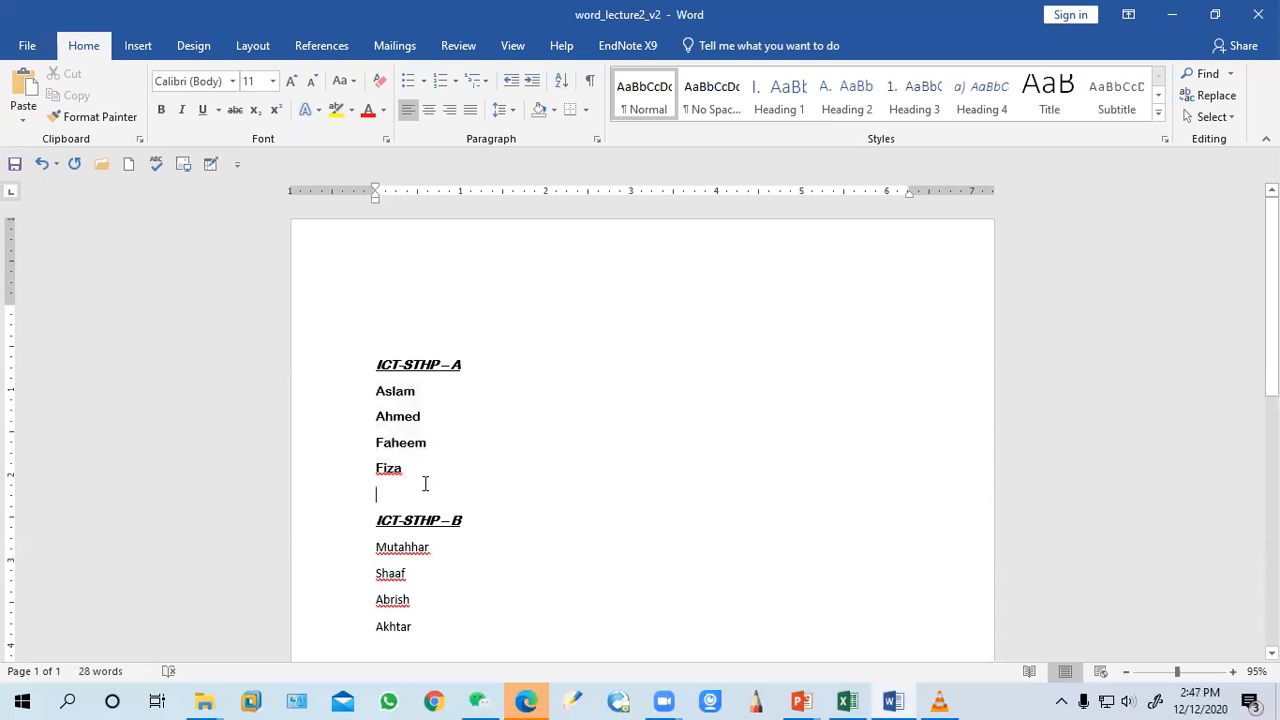
Set the group A names' size to 11, then grow and shrink their font size step by step
click(424, 416)
drag(400, 481, 351, 402)
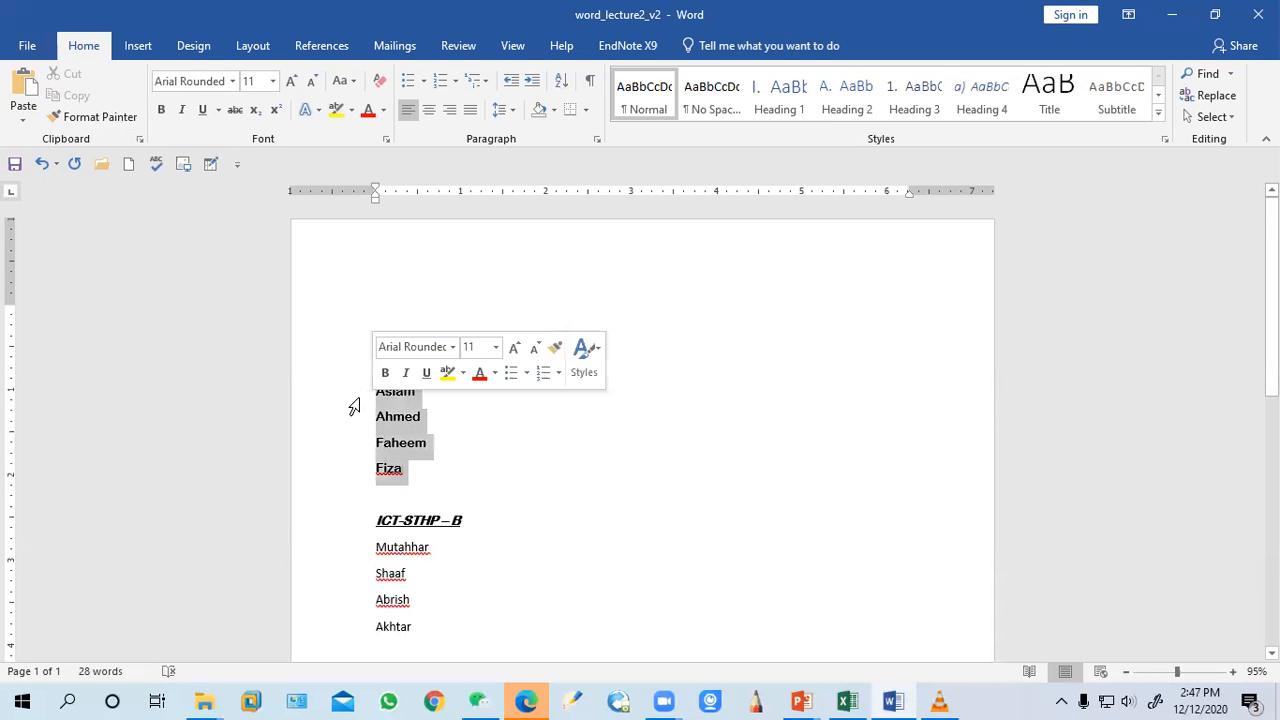
click(273, 81)
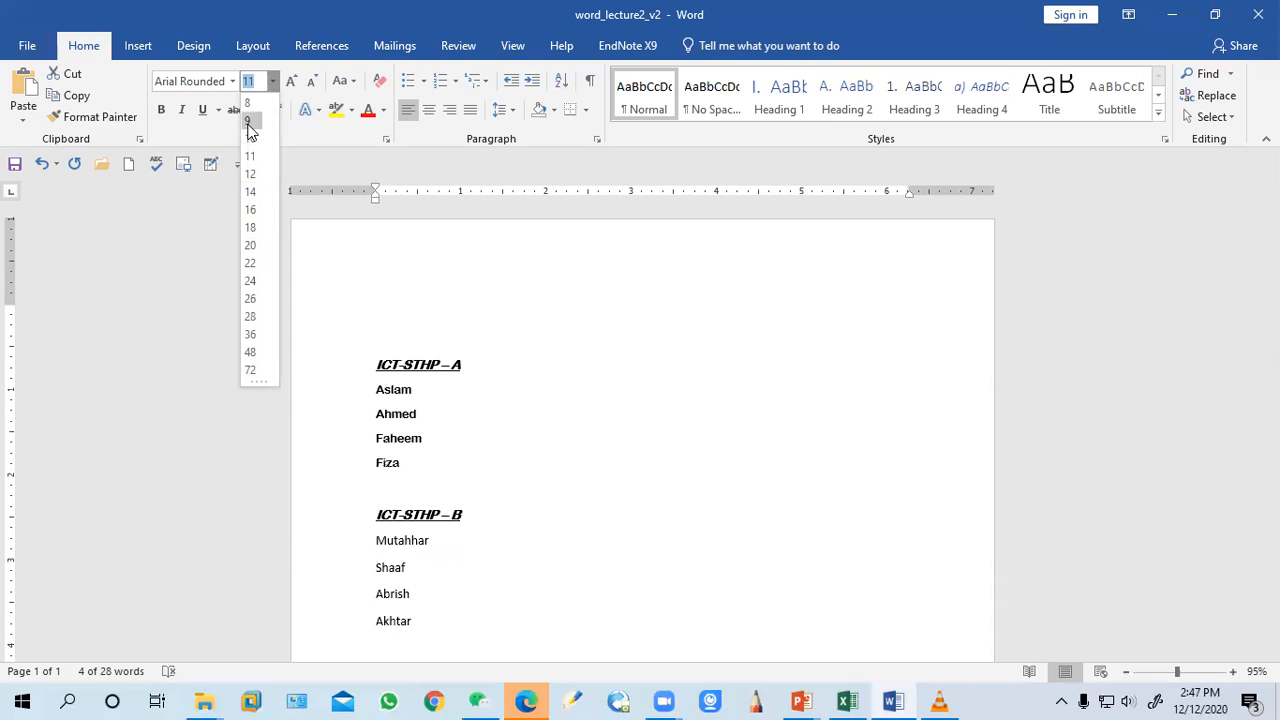
click(251, 158)
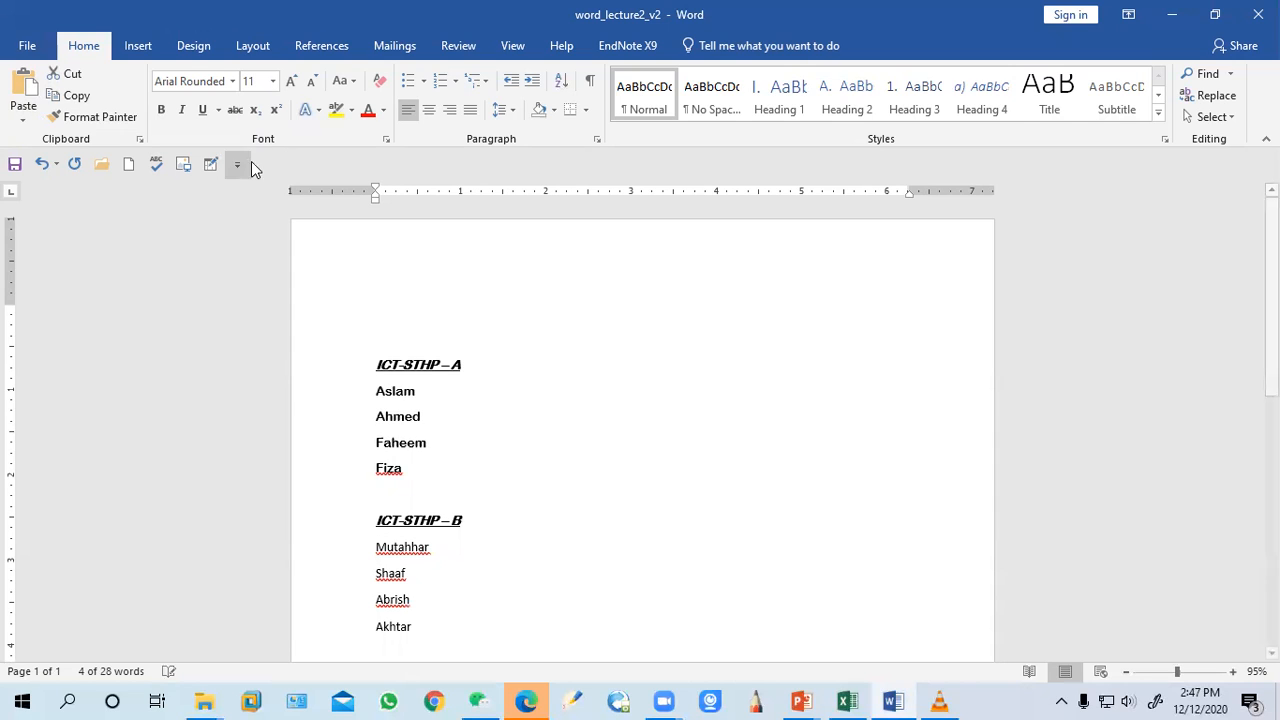
click(289, 81)
click(289, 81)
click(289, 81)
click(311, 82)
click(311, 82)
click(311, 82)
click(311, 82)
click(310, 82)
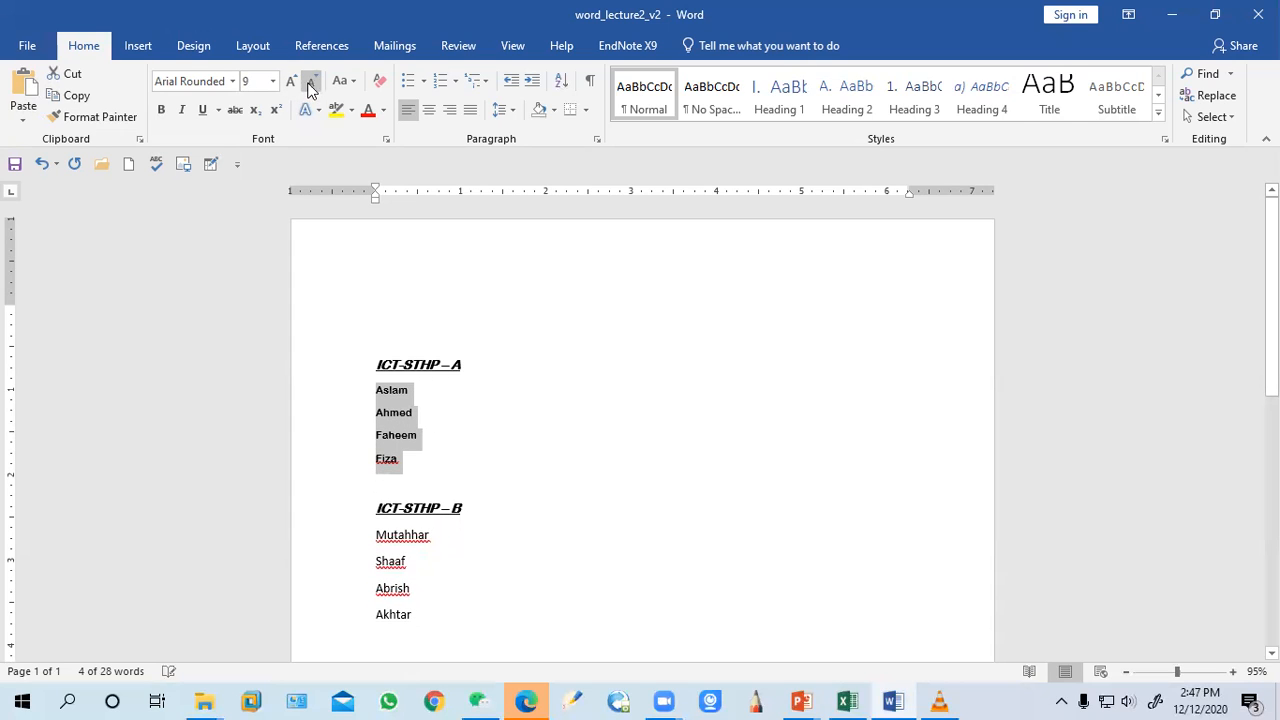
Grow and shrink the group A names' font size again, returning it to 11
click(296, 86)
click(297, 85)
click(297, 85)
click(297, 85)
click(297, 85)
click(297, 85)
click(311, 82)
click(311, 82)
click(311, 82)
click(311, 82)
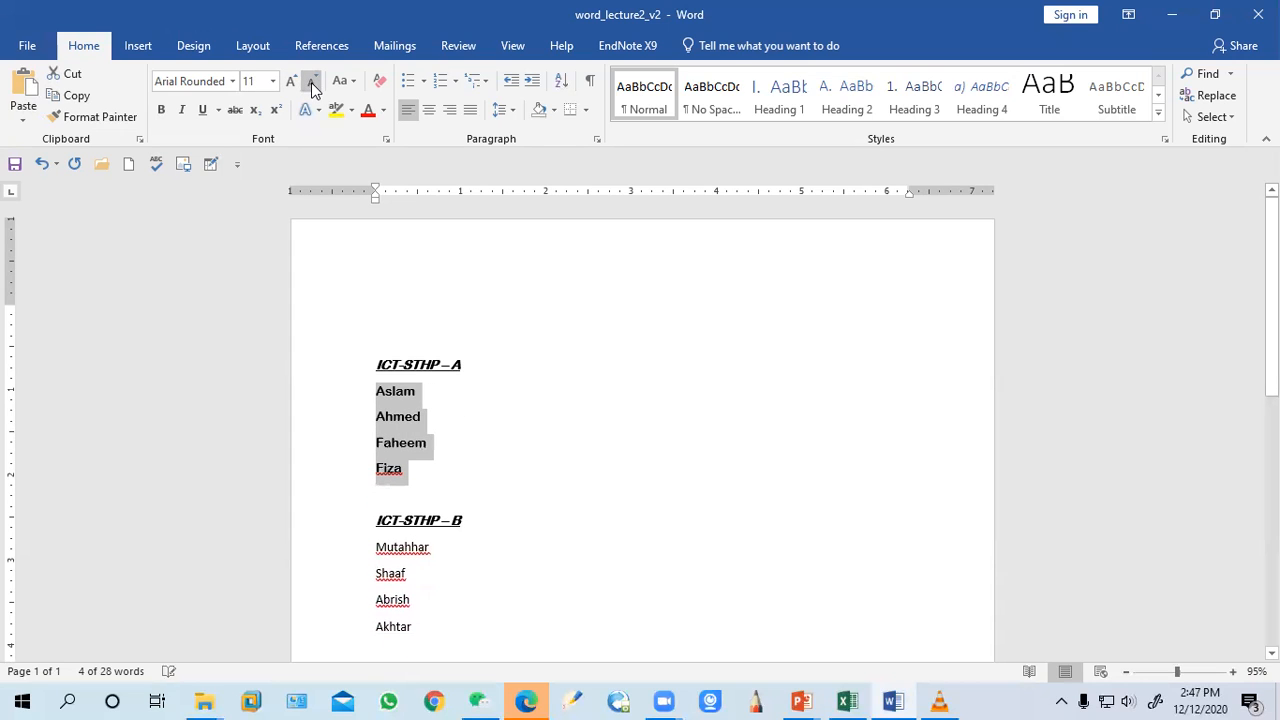
Toggle bold, italic and underline on and off for the group A names
click(161, 109)
click(163, 112)
click(181, 111)
click(180, 112)
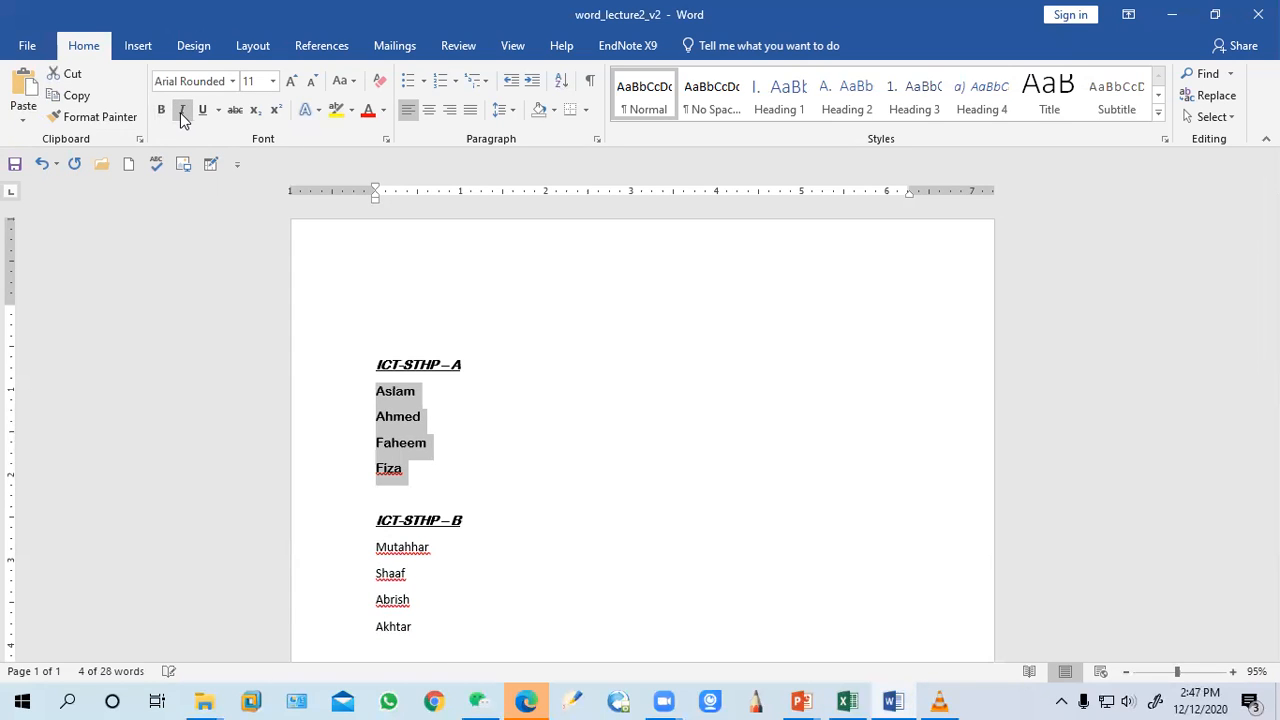
click(205, 112)
click(205, 112)
Apply strikethrough to the names under ICT-STHP – A
click(236, 112)
click(449, 470)
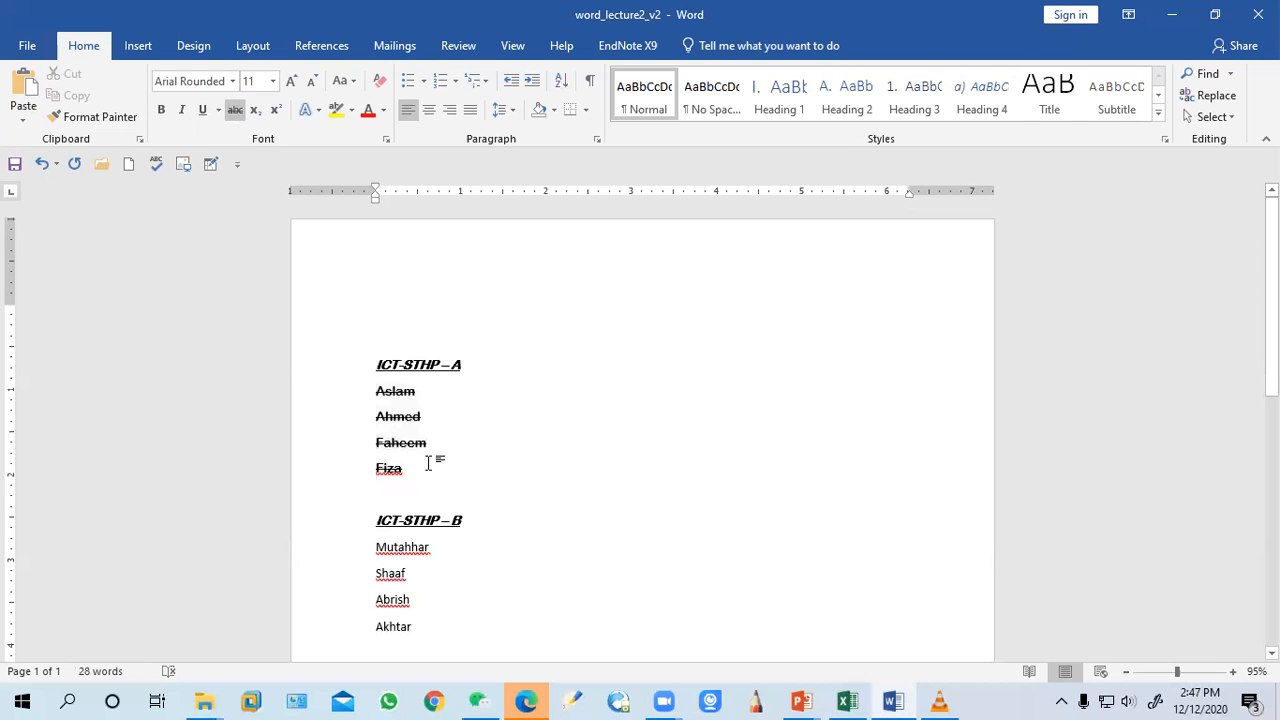
Add a new line reading 1st below Fiza in the group A list
key(Return)
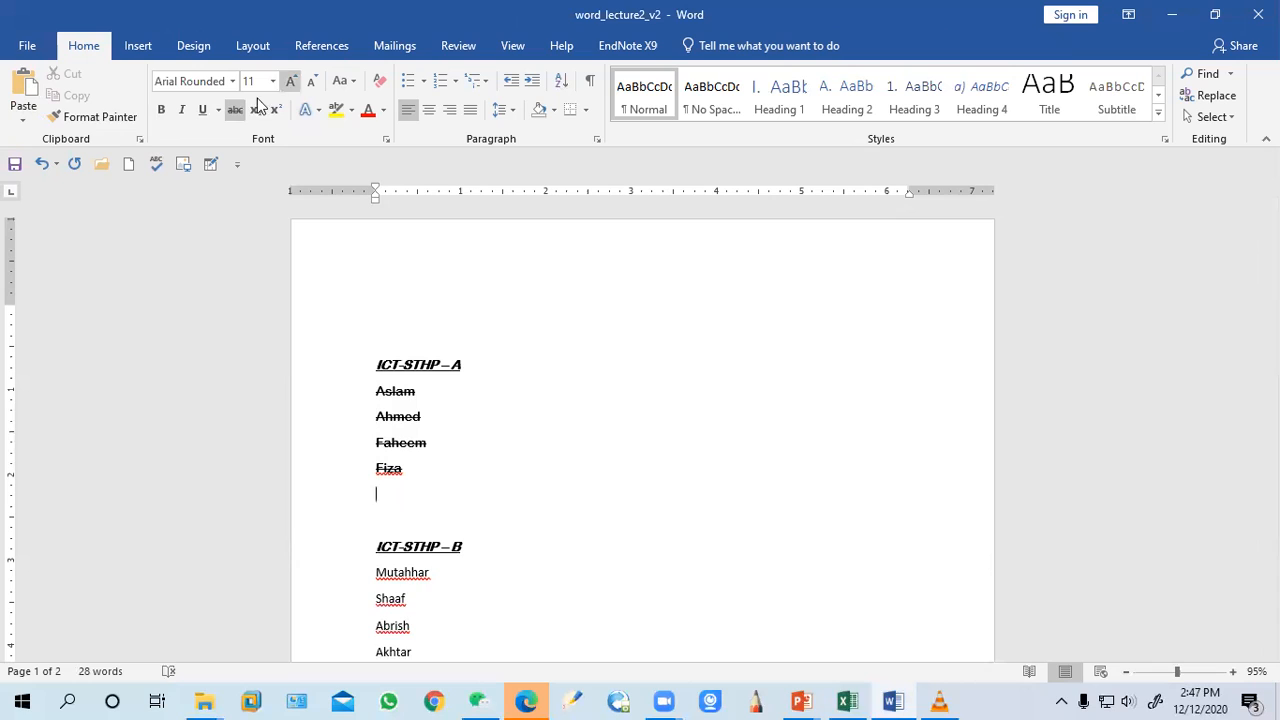
text(ist)
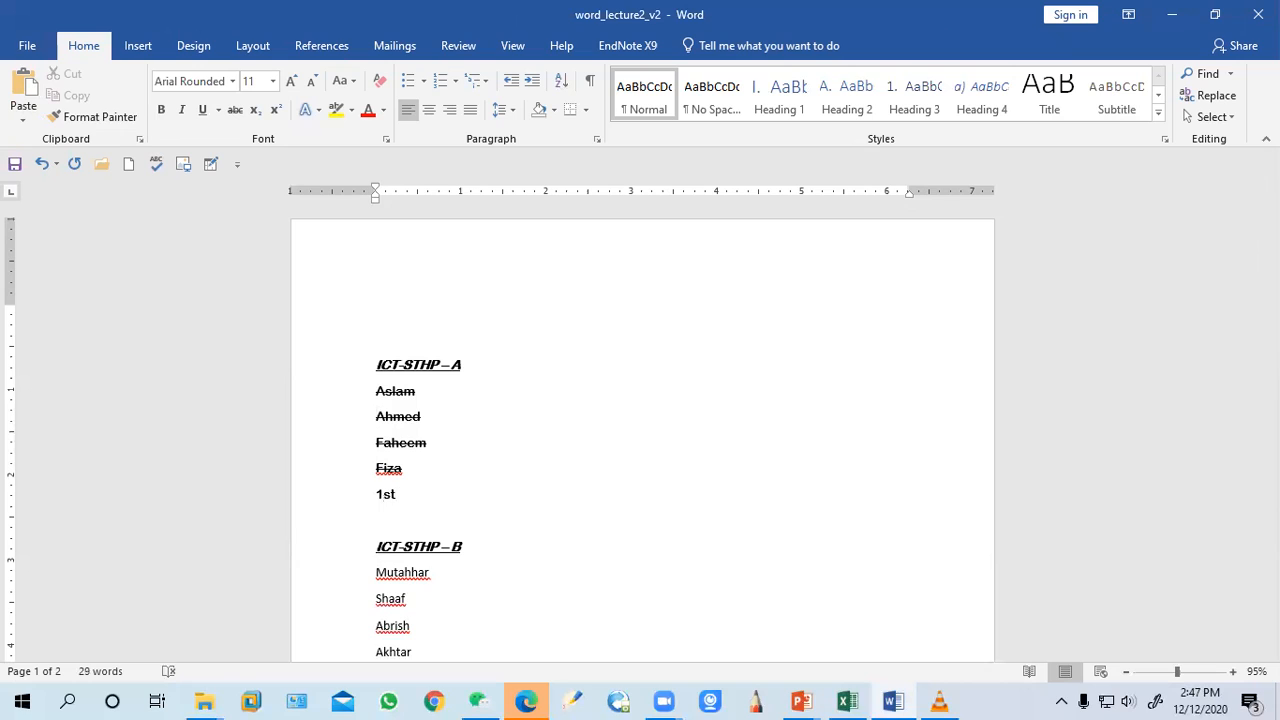
key(Return)
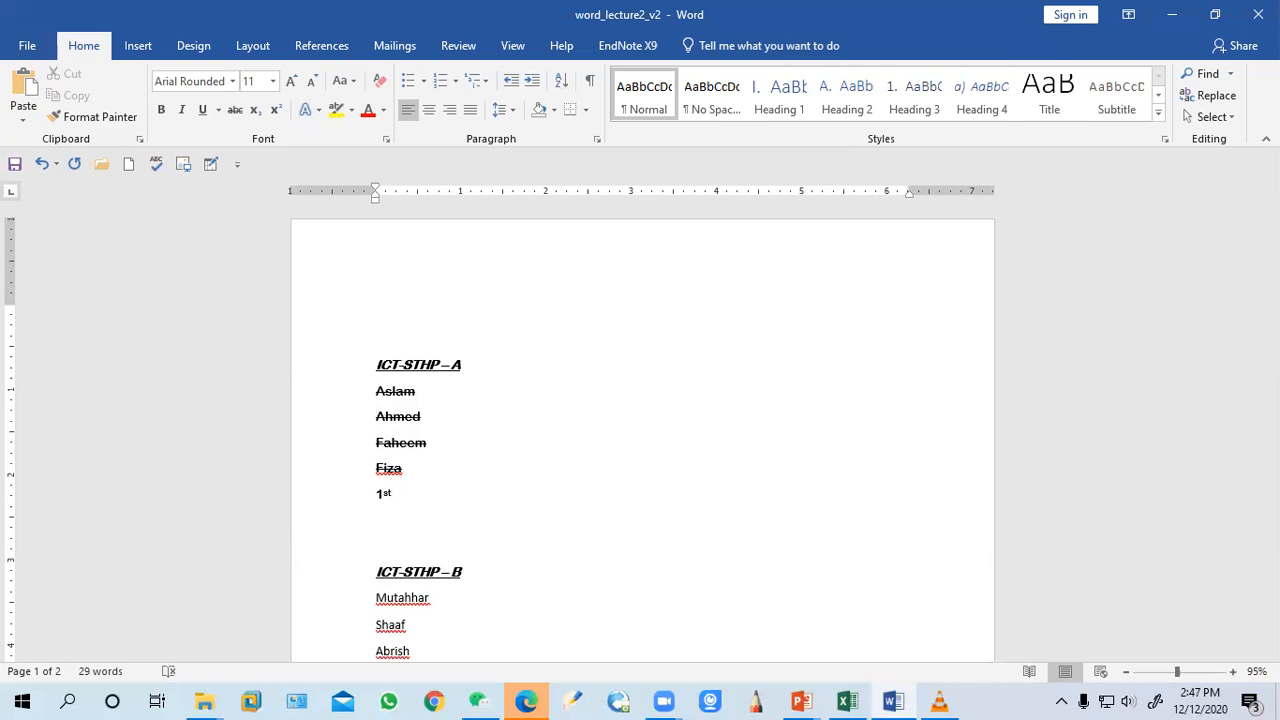
key(BackSpace)
key(BackSpace)
key(BackSpace)
key(BackSpace)
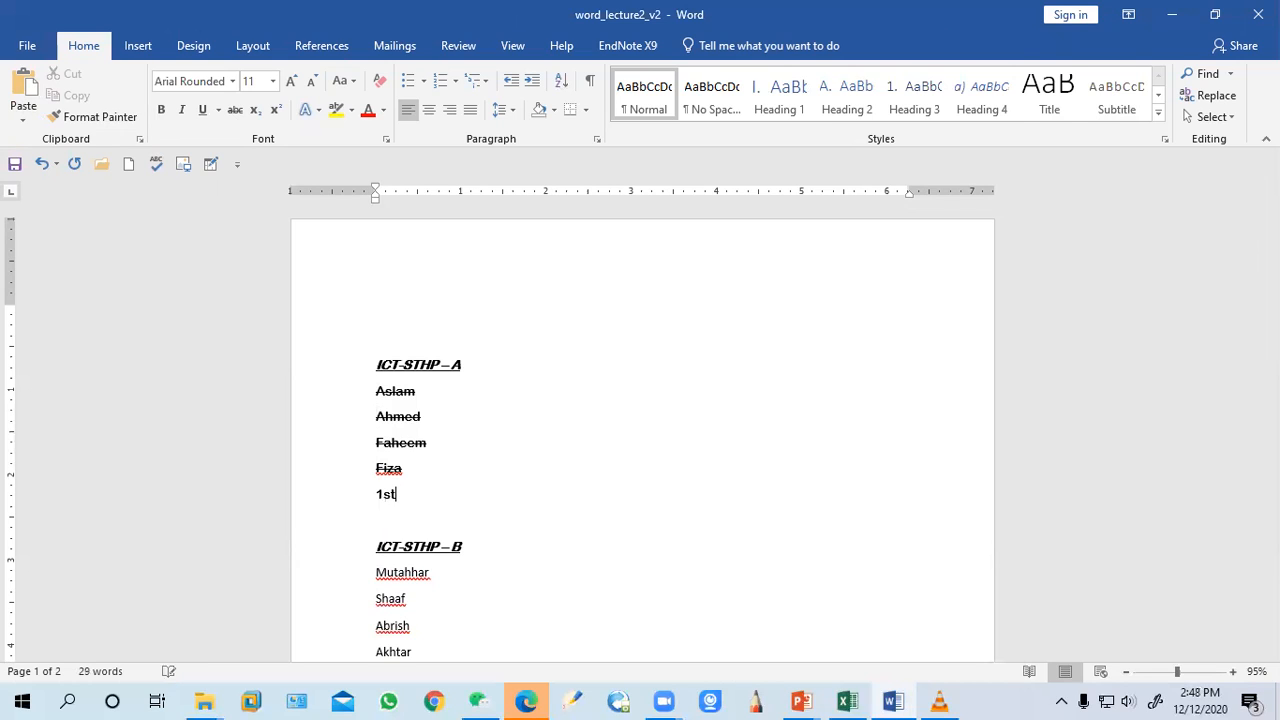
Select the st of 1st and format it as superscript
key(shift+Left)
key(shift+Left)
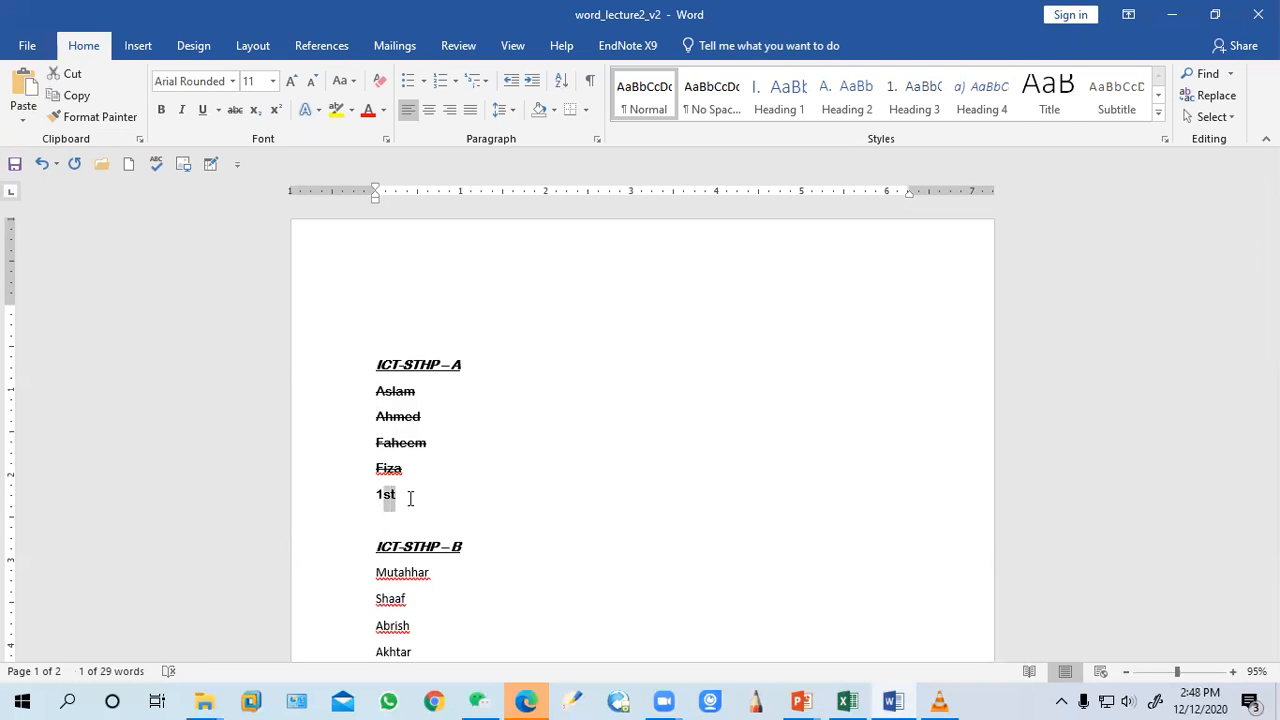
click(251, 112)
click(276, 112)
Select the group A names and remove their strikethrough
click(352, 84)
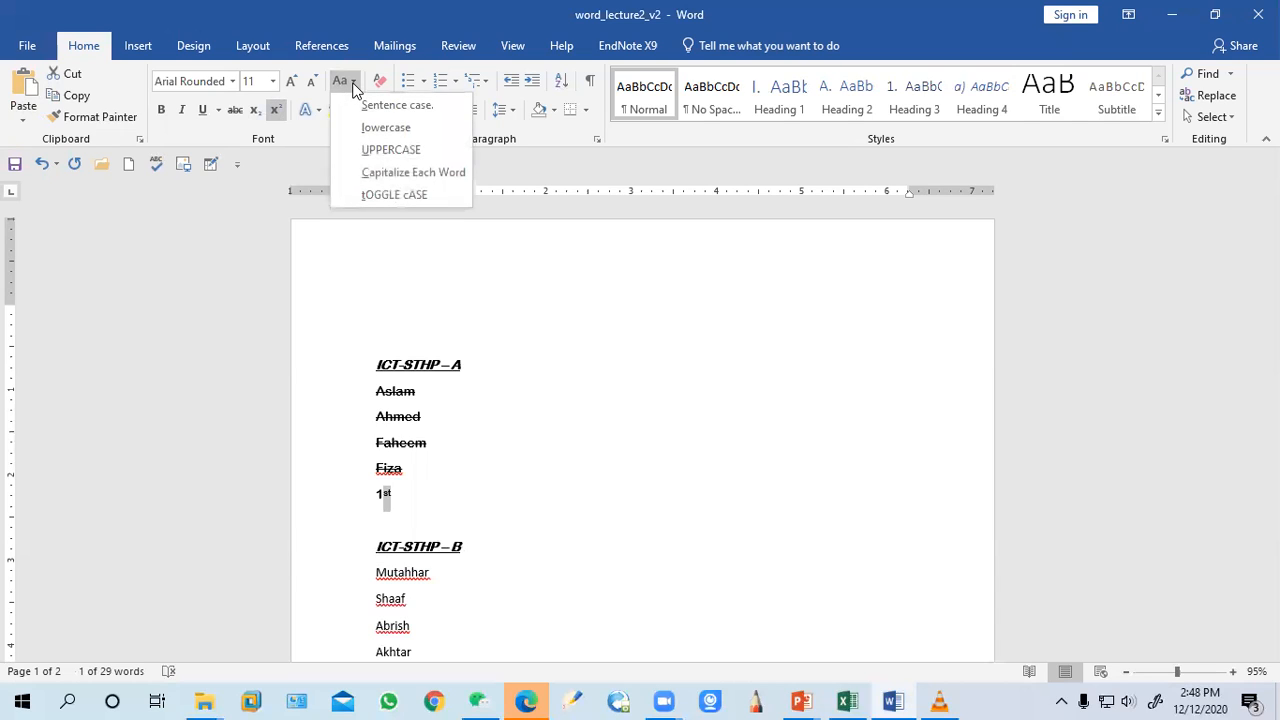
click(394, 490)
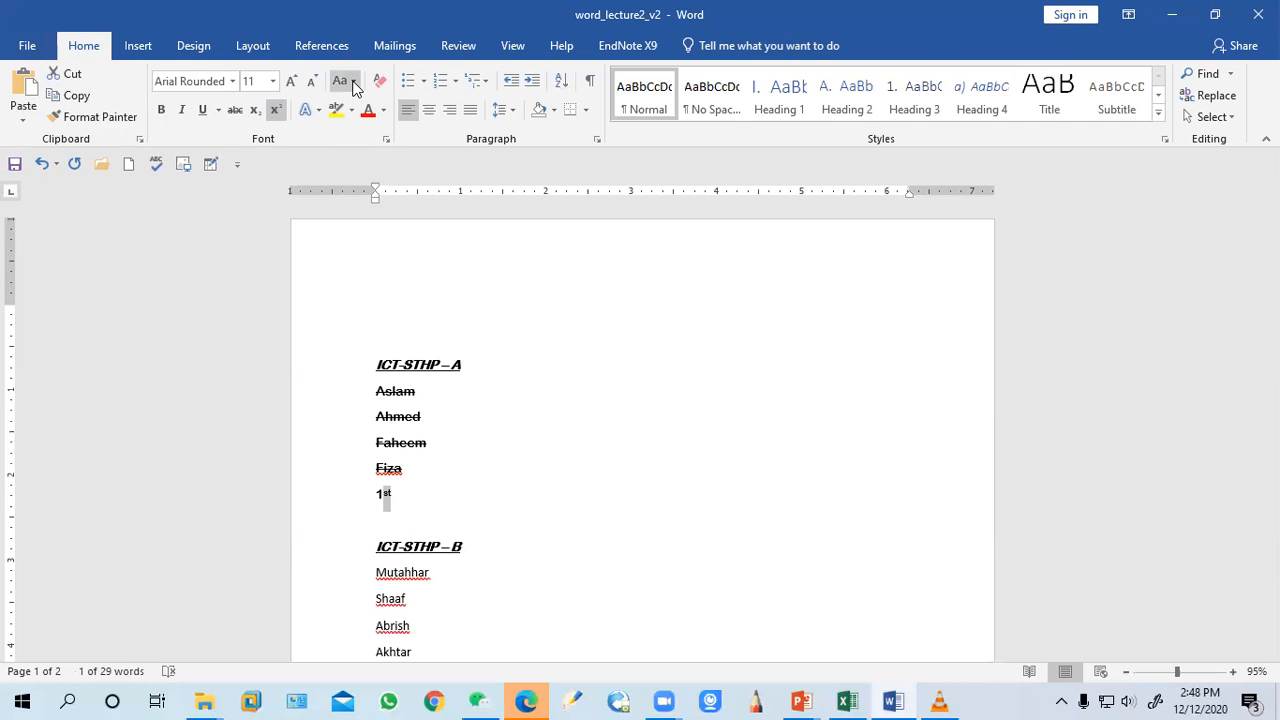
drag(416, 500, 371, 397)
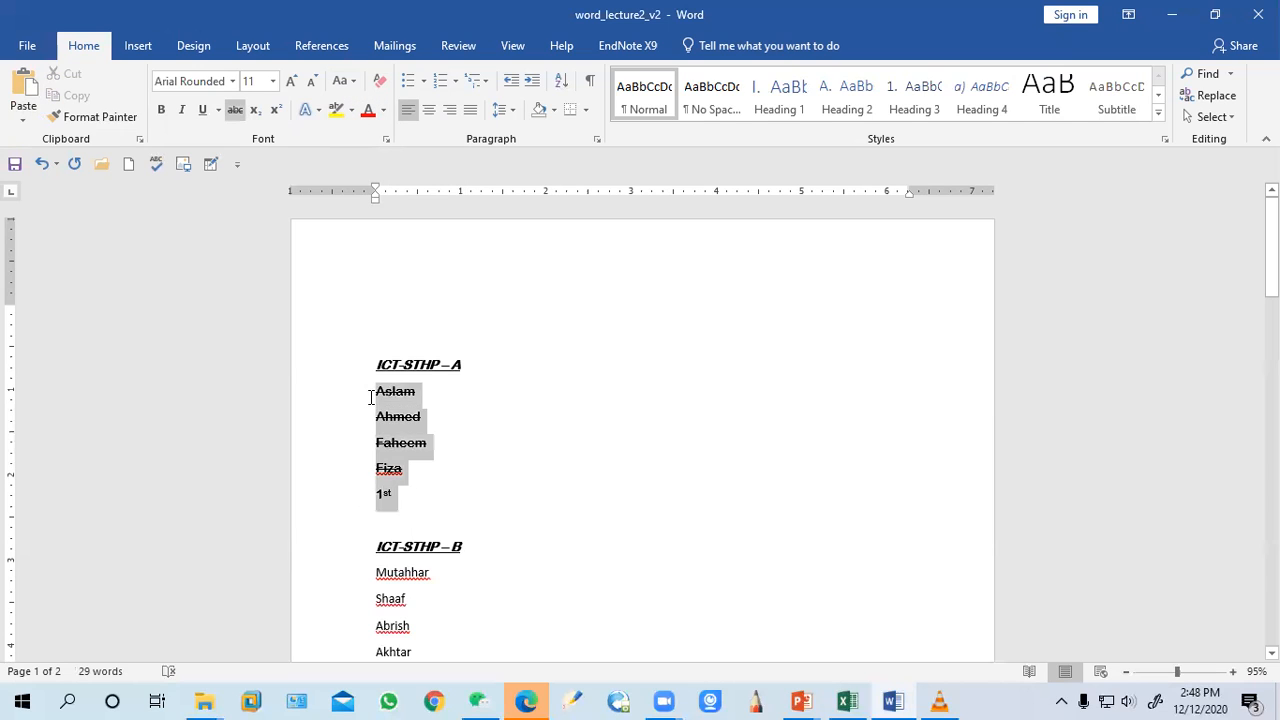
click(234, 109)
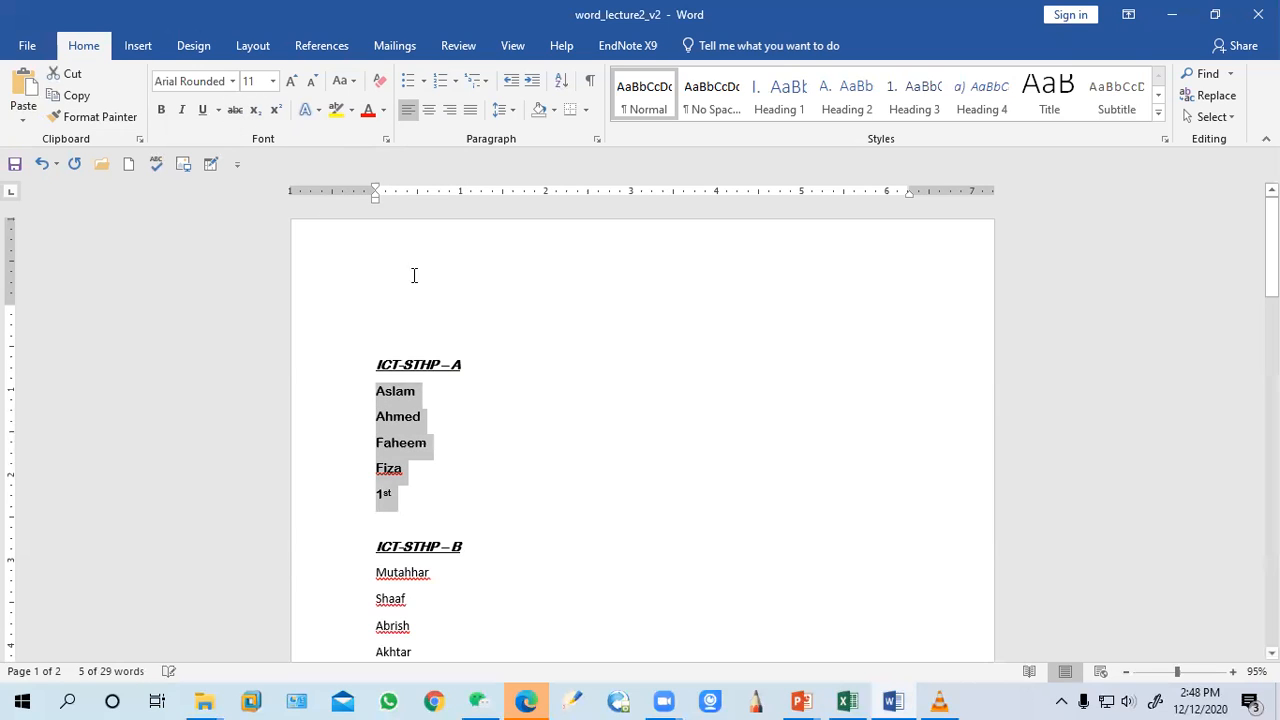
Apply Sentence case and then lowercase to the group A names
click(356, 82)
click(370, 106)
click(354, 82)
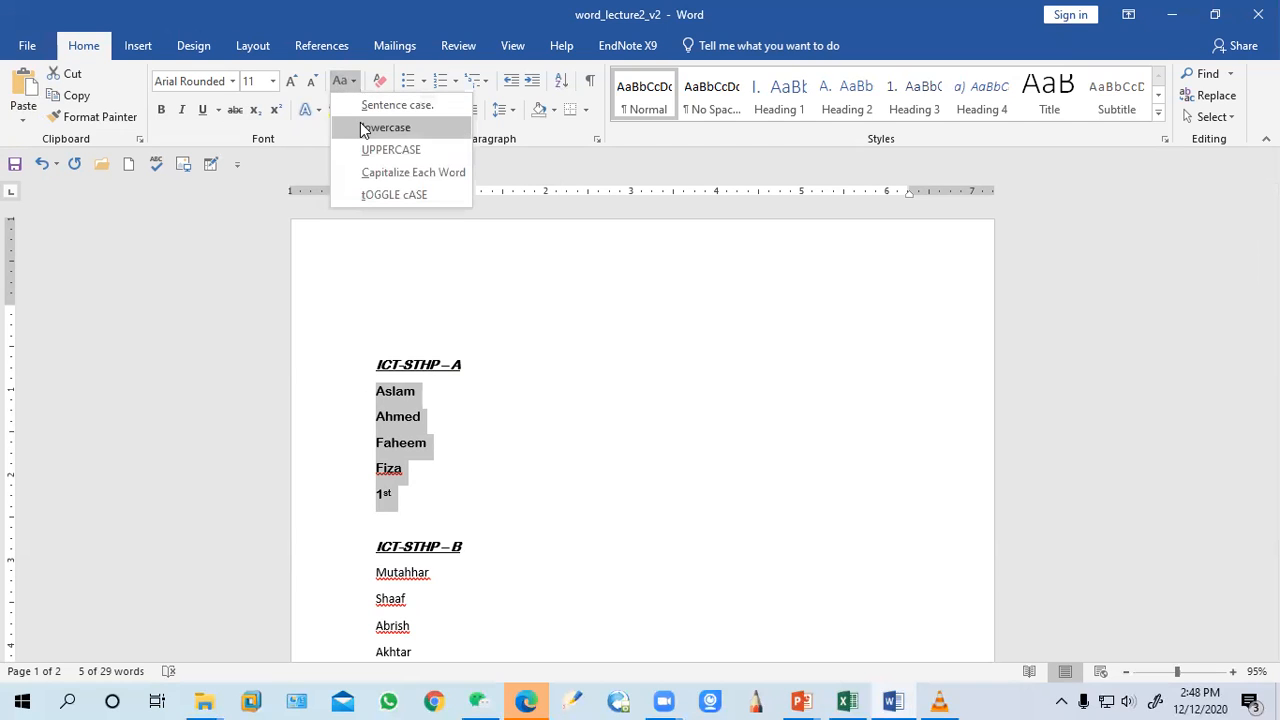
click(364, 128)
Change the group A names to UPPERCASE and then to Capitalize Each Word
click(350, 84)
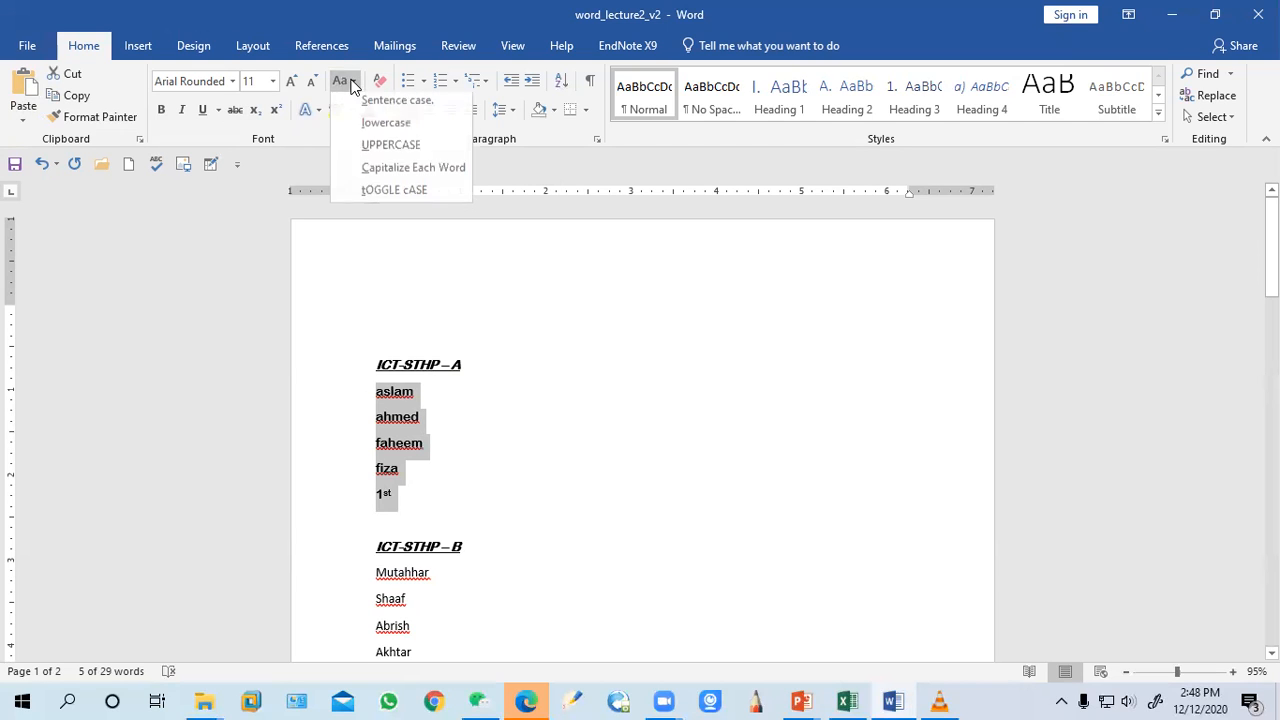
click(364, 145)
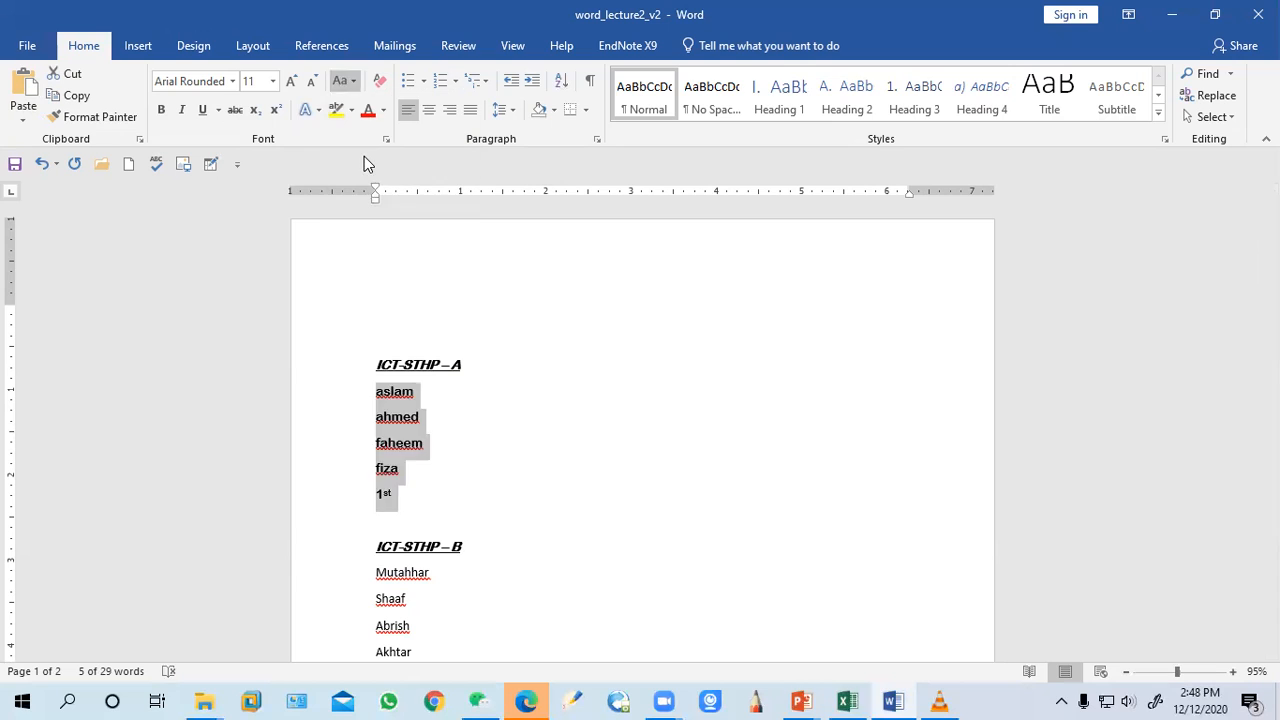
click(345, 84)
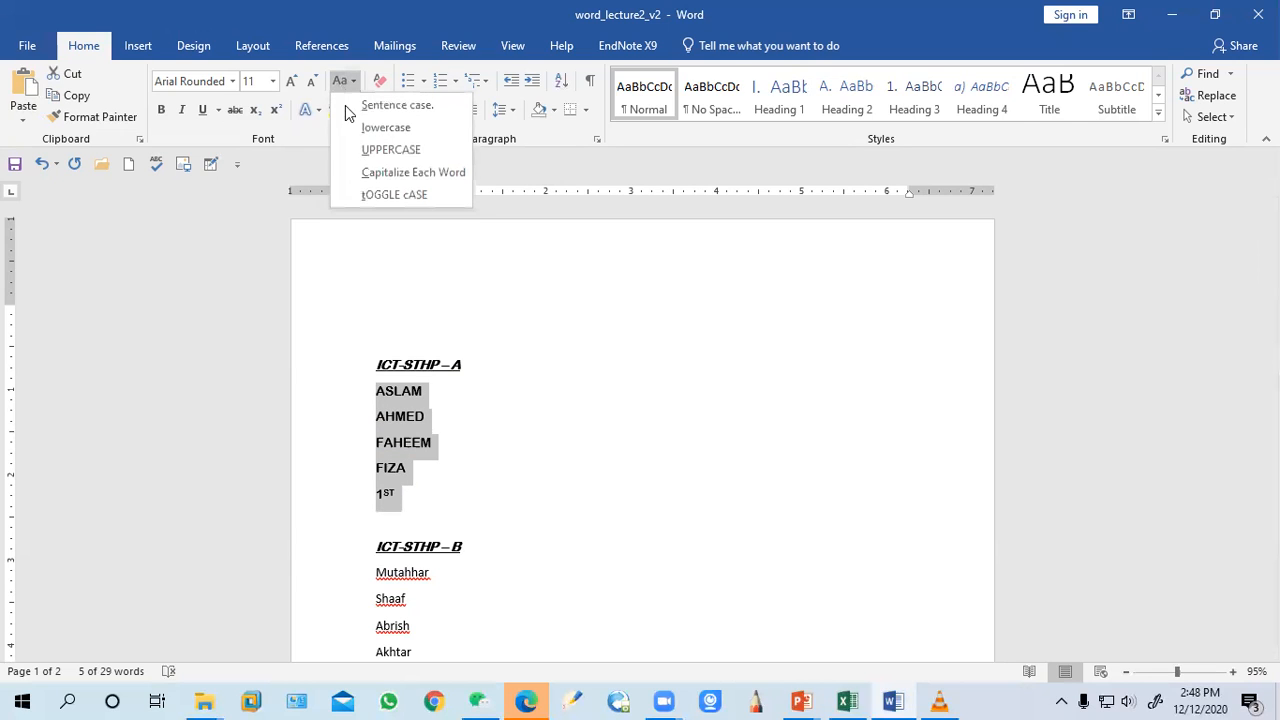
click(368, 176)
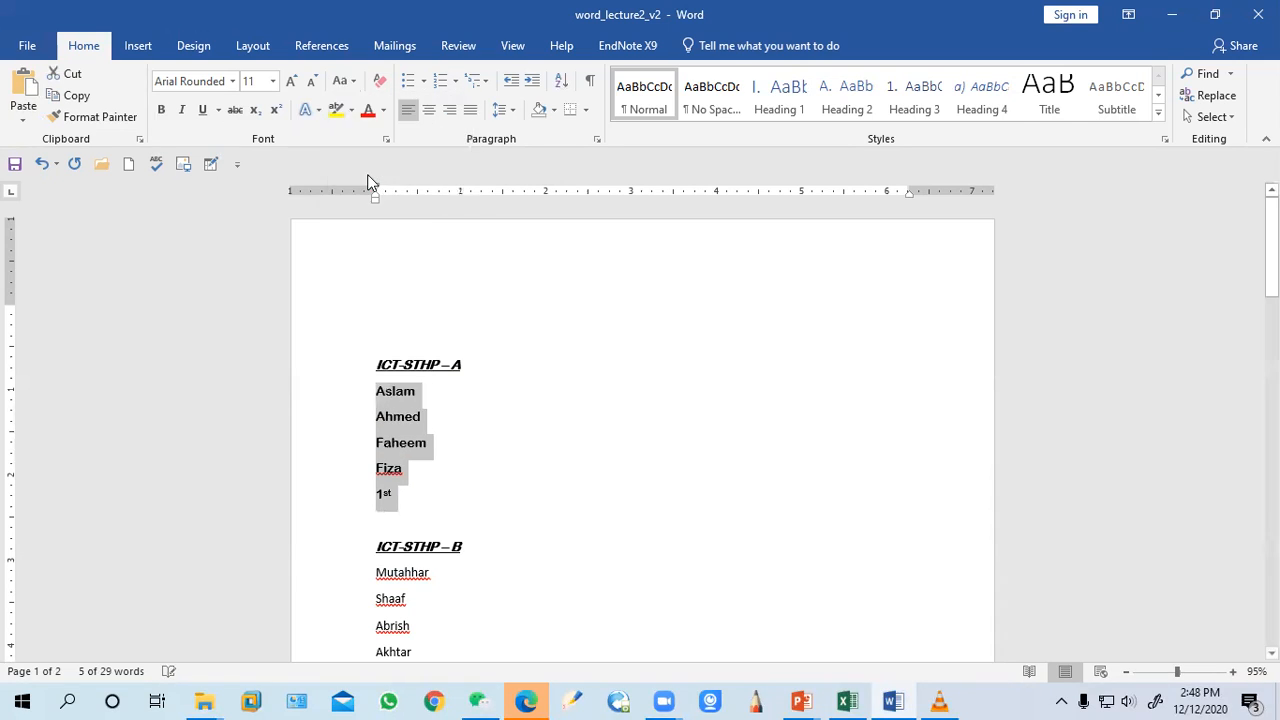
click(418, 391)
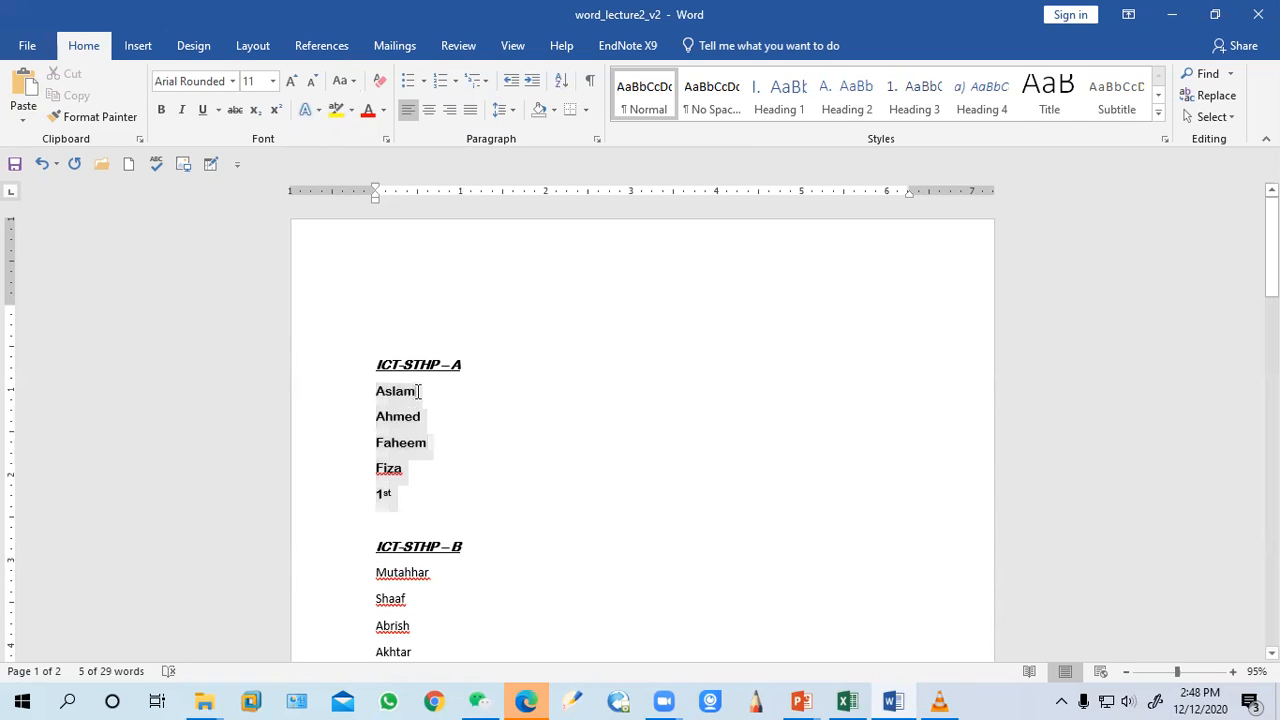
text(ahemed)
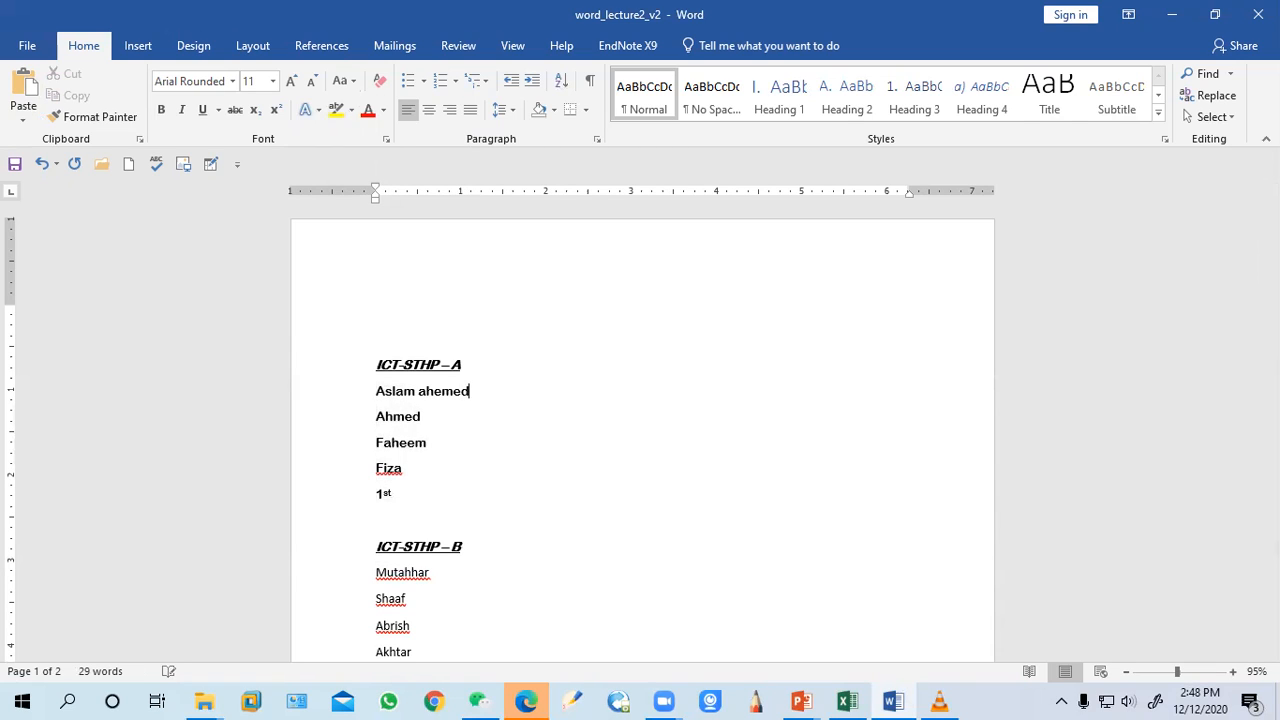
key(BackSpace)
key(BackSpace)
key(BackSpace)
text(me)
Reselect the group A names and apply Capitalize Each Word, then Sentence case
click(598, 343)
drag(405, 504, 376, 390)
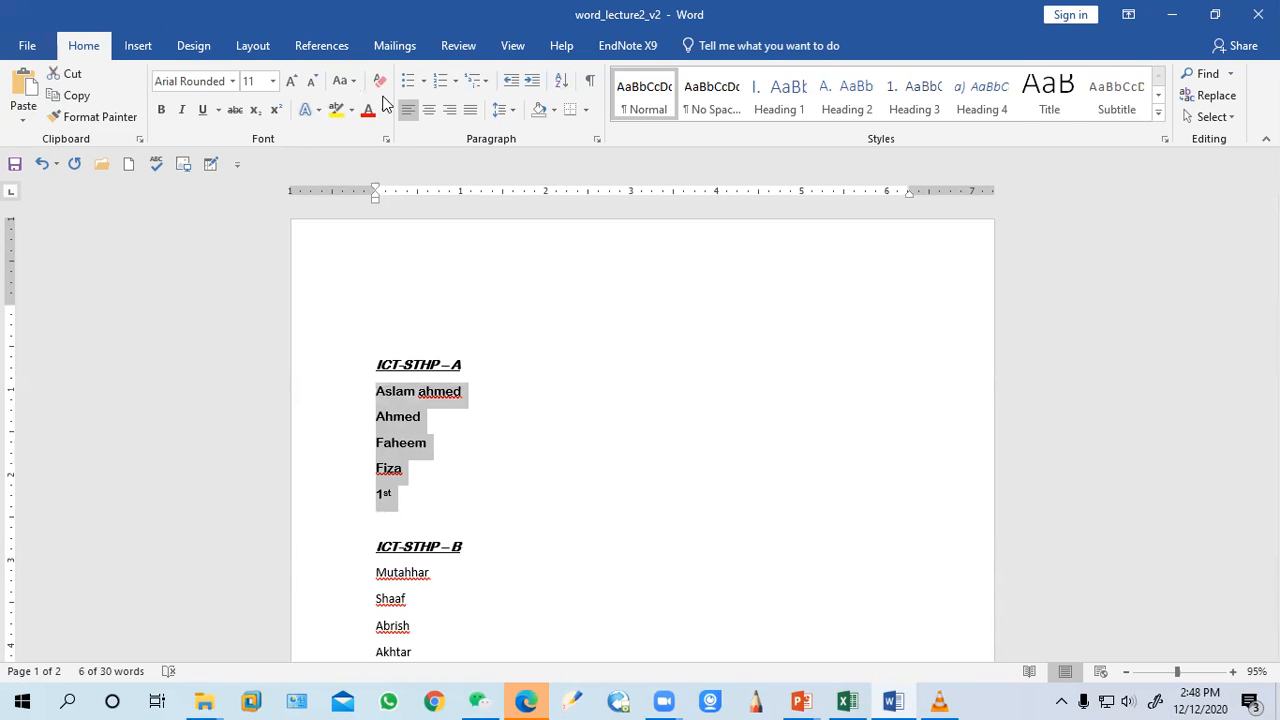
click(342, 81)
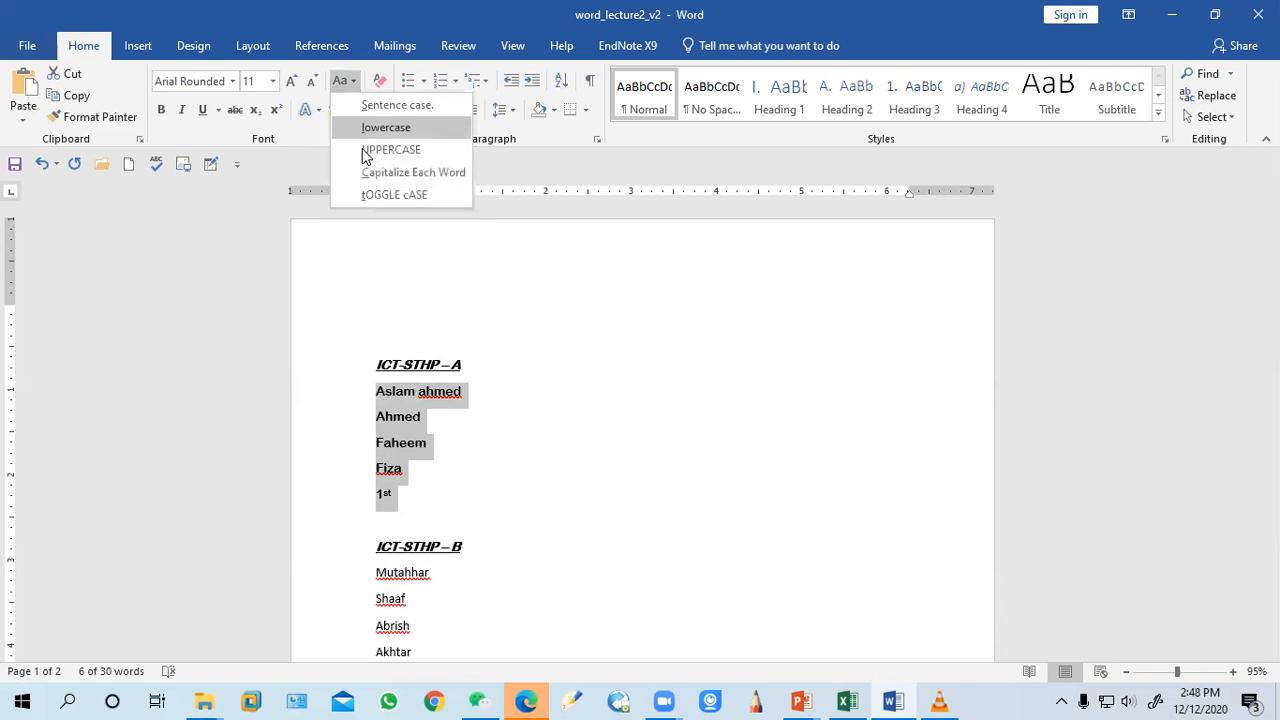
click(372, 174)
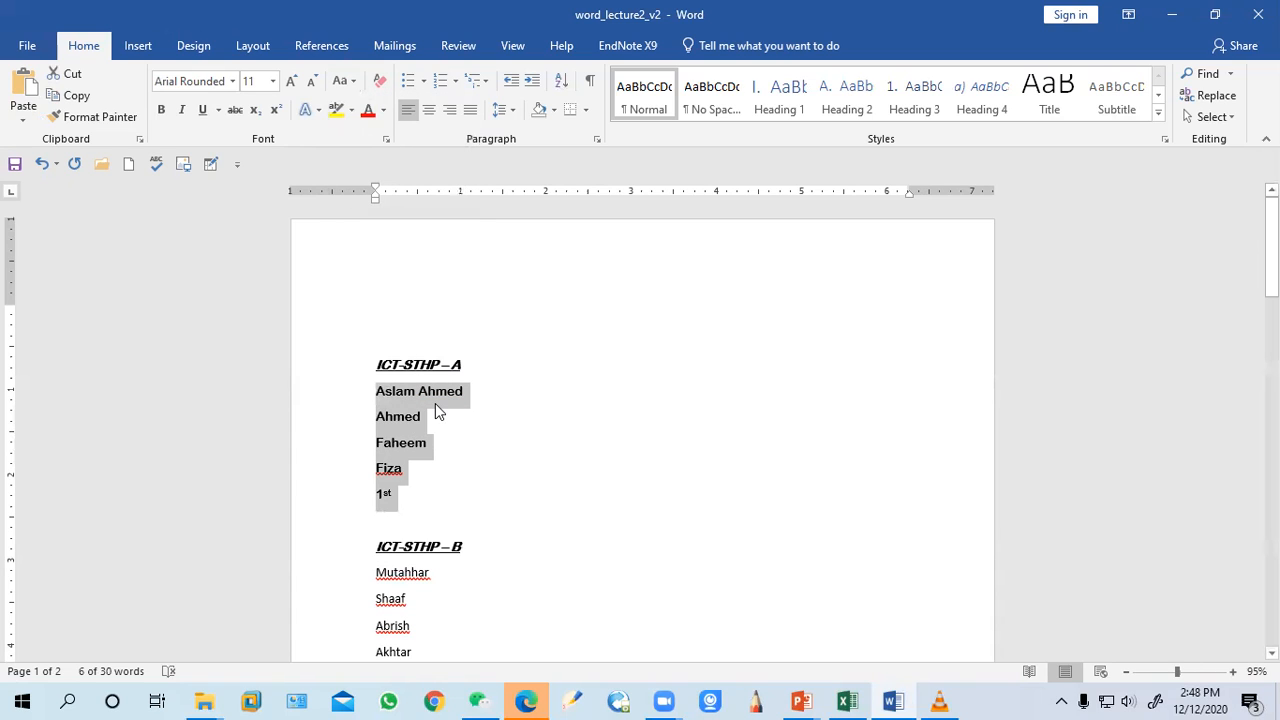
click(342, 81)
click(364, 103)
Apply tOGGLE cASE to the selected group A names
click(342, 81)
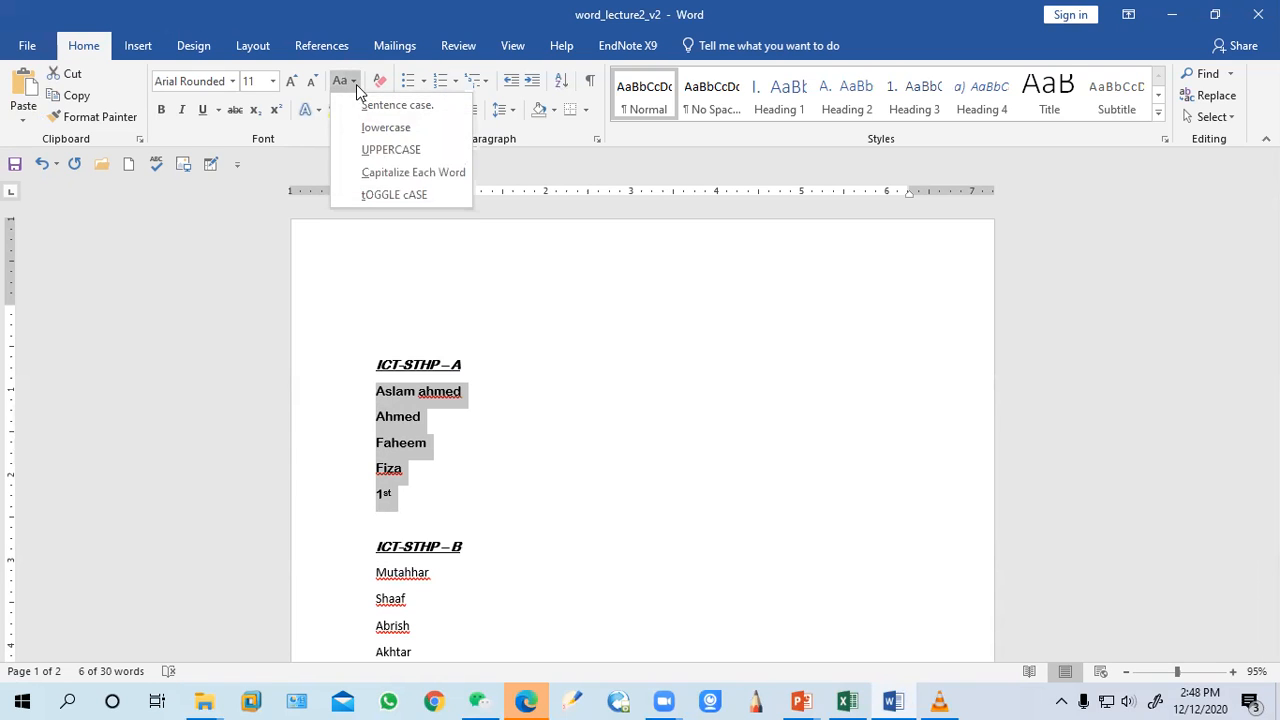
click(375, 195)
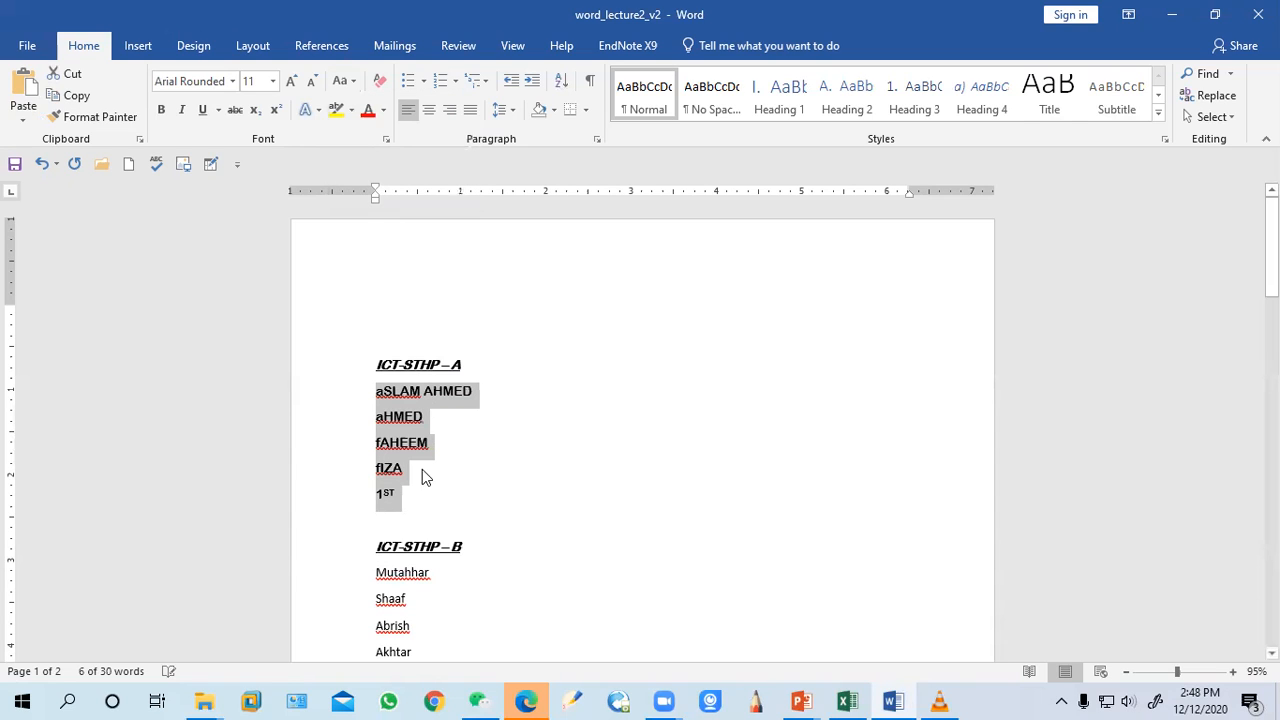
click(468, 420)
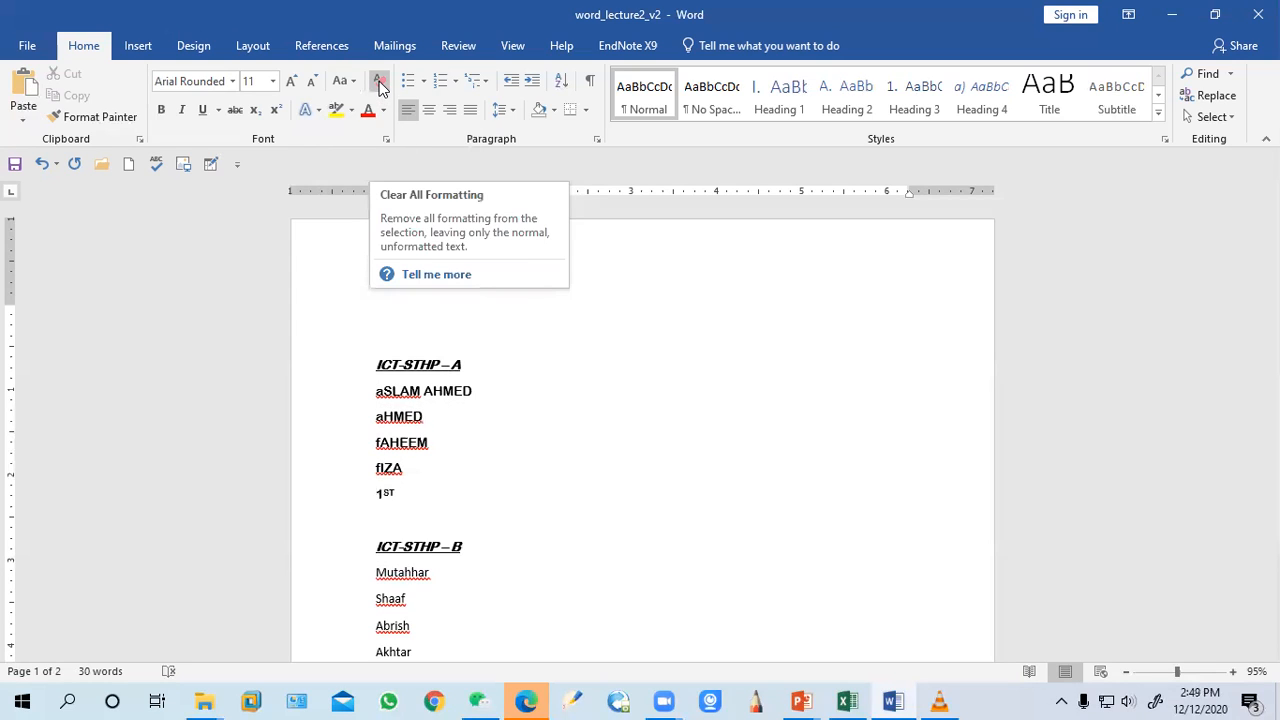
Clear all formatting from the group A heading and names
drag(418, 500, 368, 370)
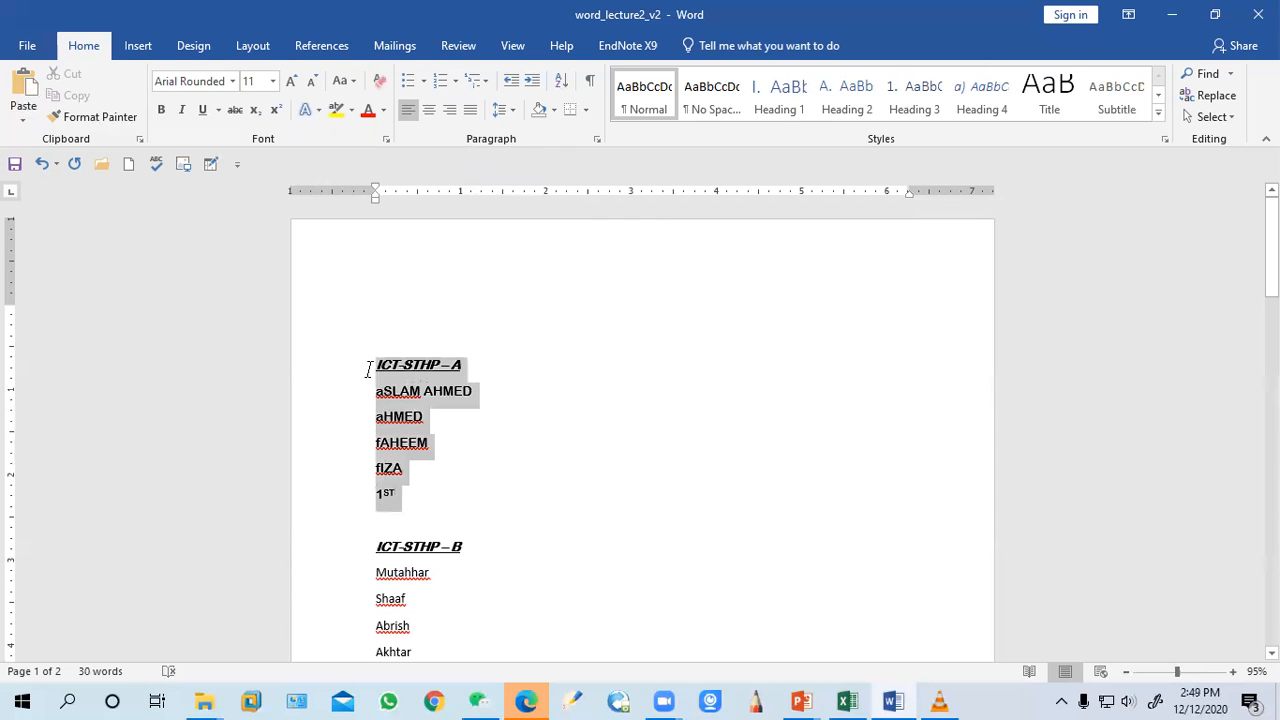
click(379, 81)
click(531, 463)
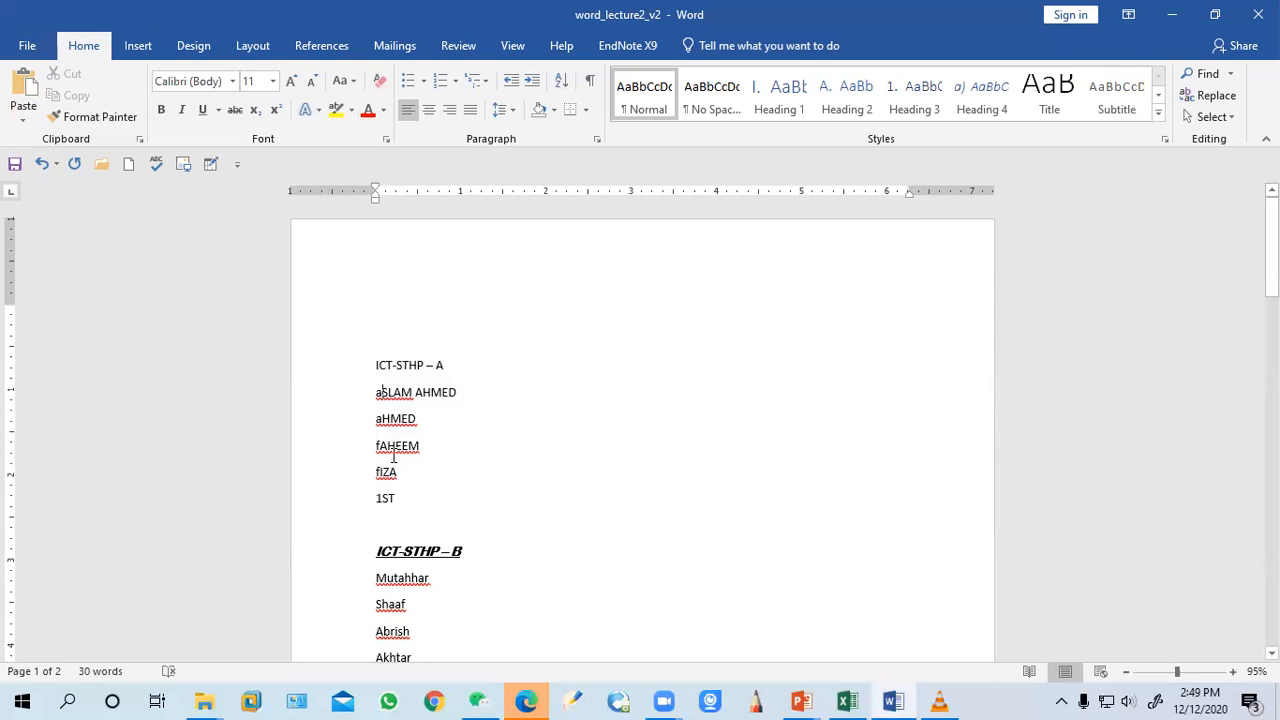
Capitalize the first letter of the Aslam line, then apply Sentence case to the group A names
key(BackSpace)
text(A)
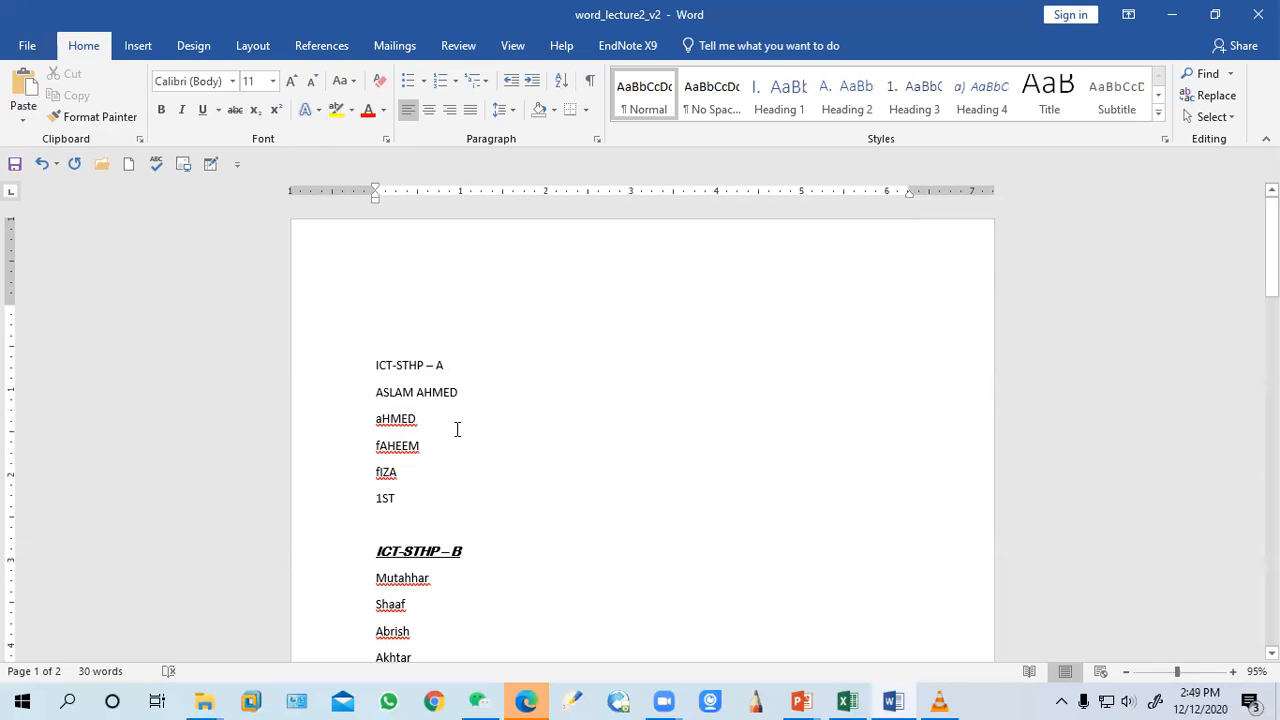
drag(410, 496, 351, 400)
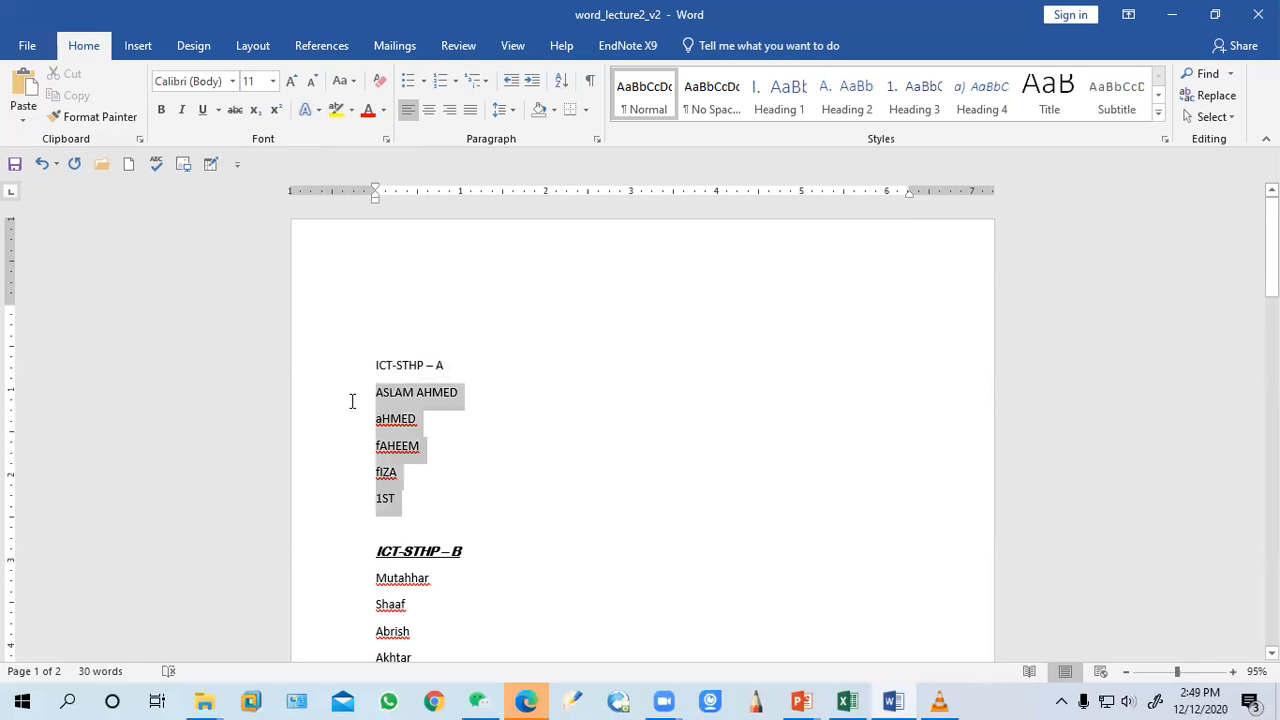
click(358, 85)
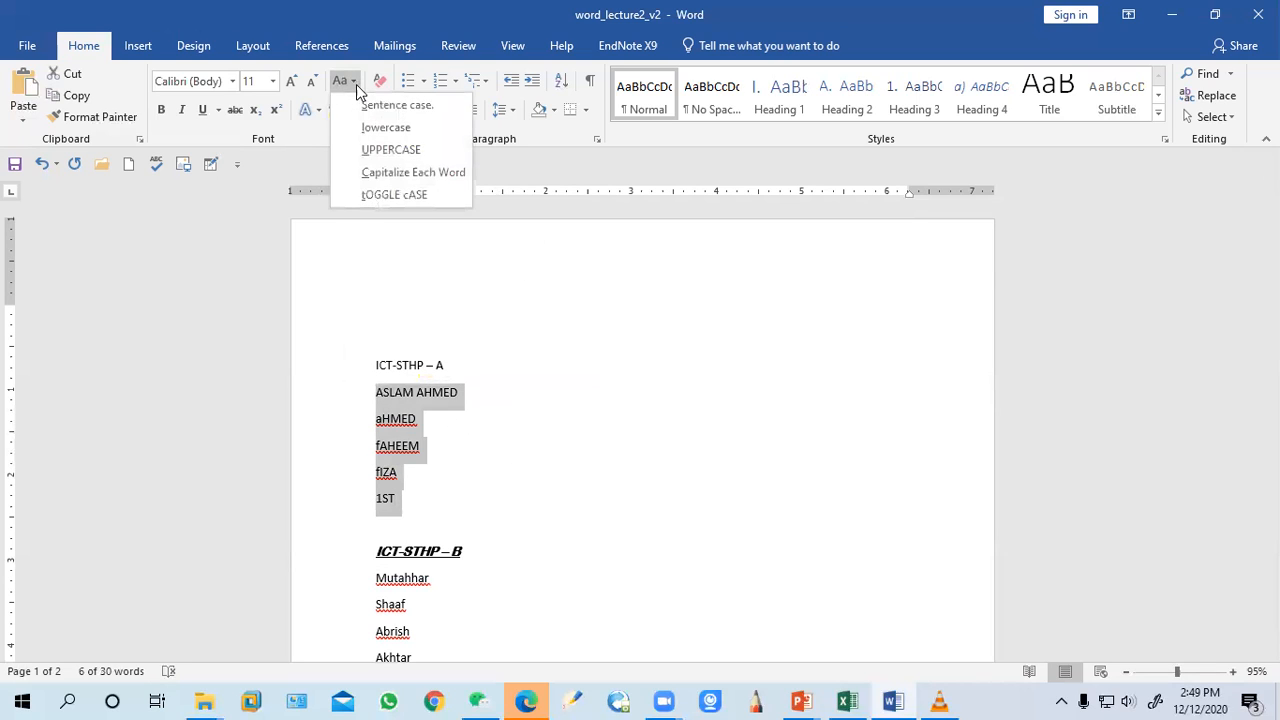
click(359, 105)
click(514, 431)
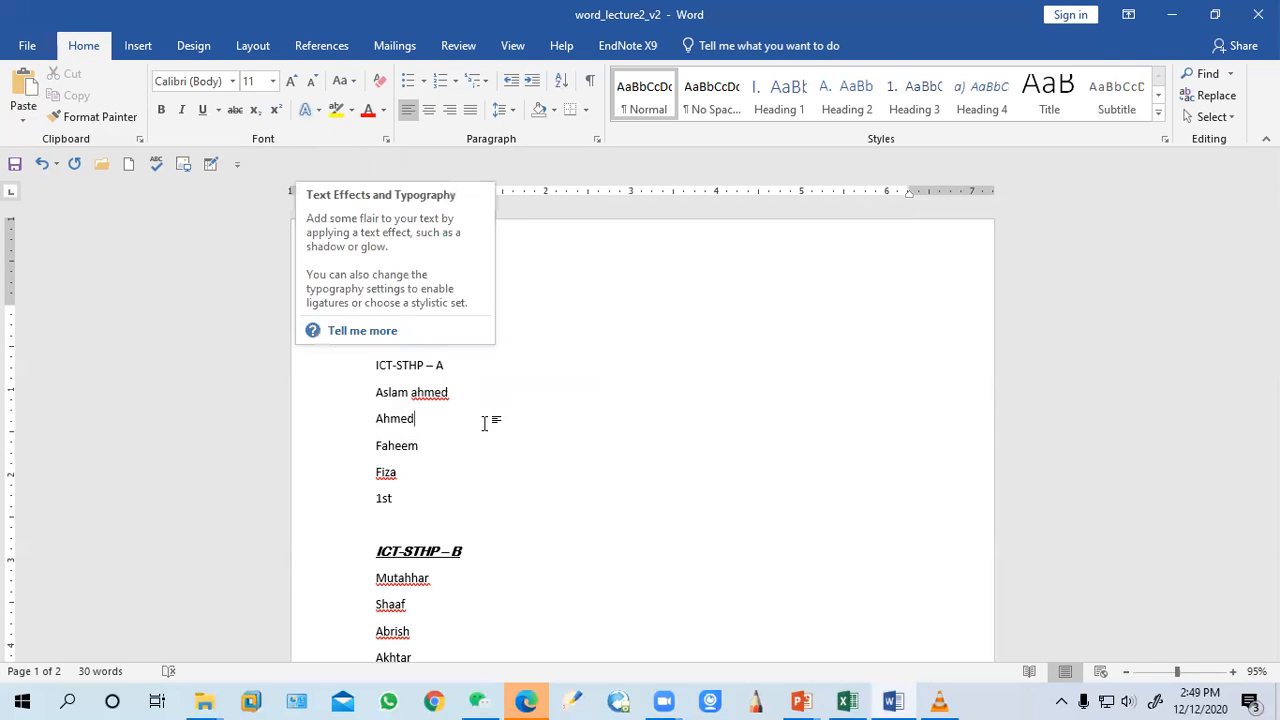
Copy the group B heading's formatting onto the group A heading with Format Painter
drag(446, 366, 394, 365)
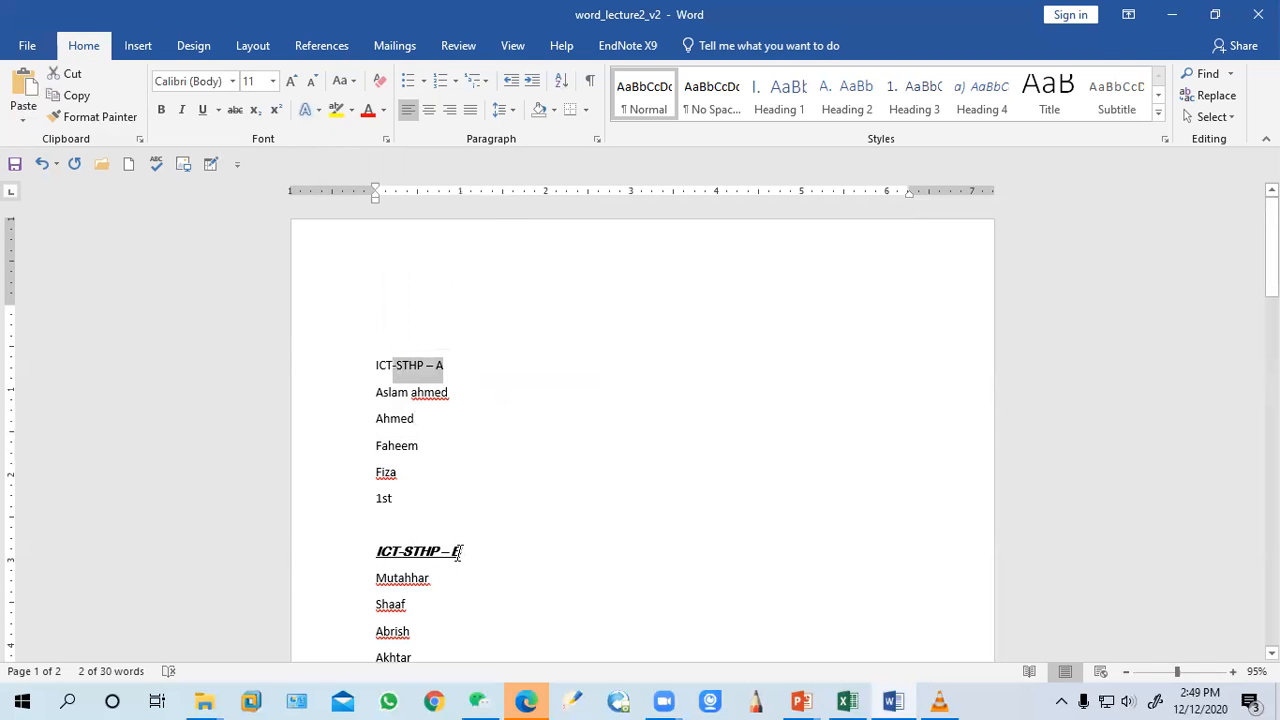
click(460, 551)
drag(460, 551, 376, 551)
click(90, 119)
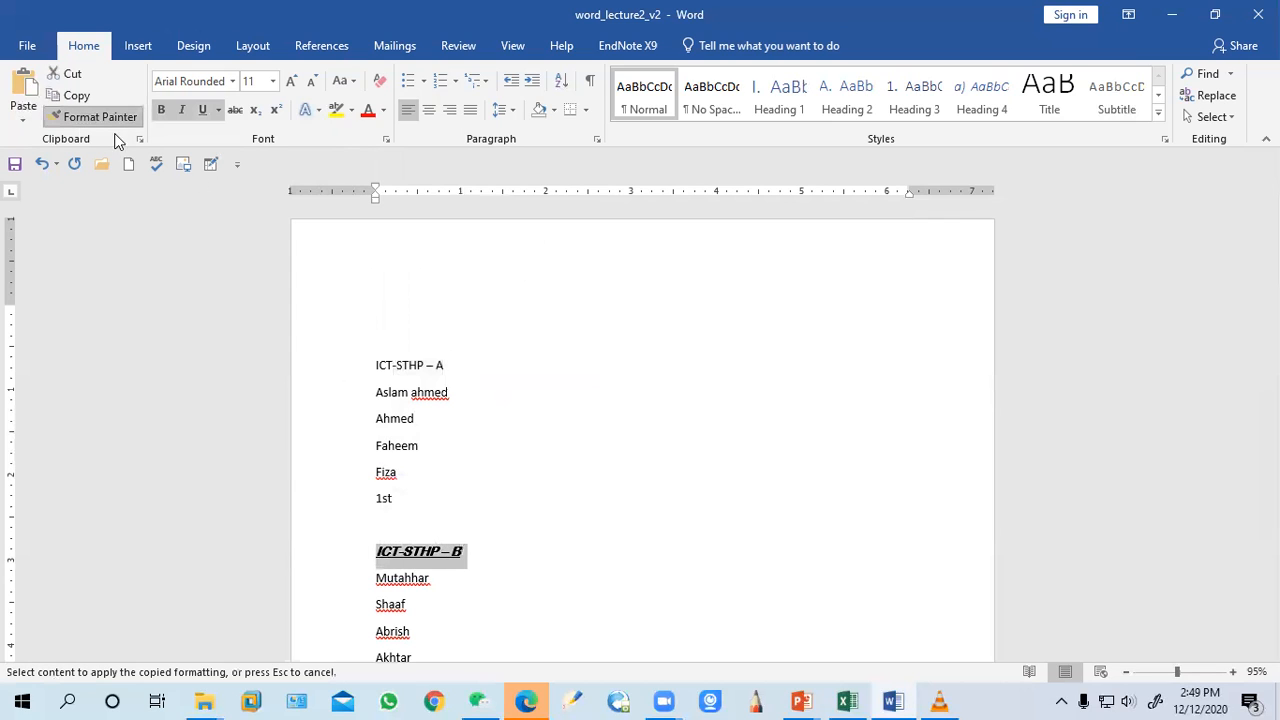
mouse_move(450, 365)
mouse_down()
mouse_move(391, 363)
mouse_move(383, 378)
mouse_up()
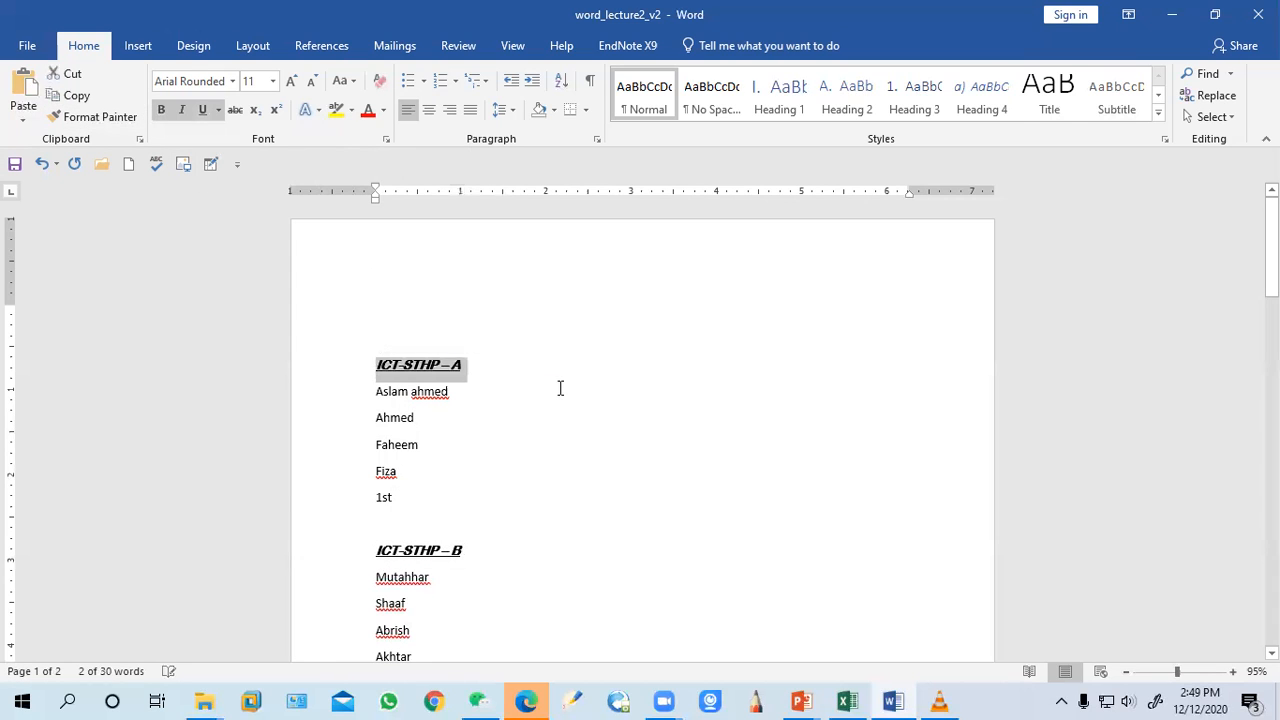
click(575, 375)
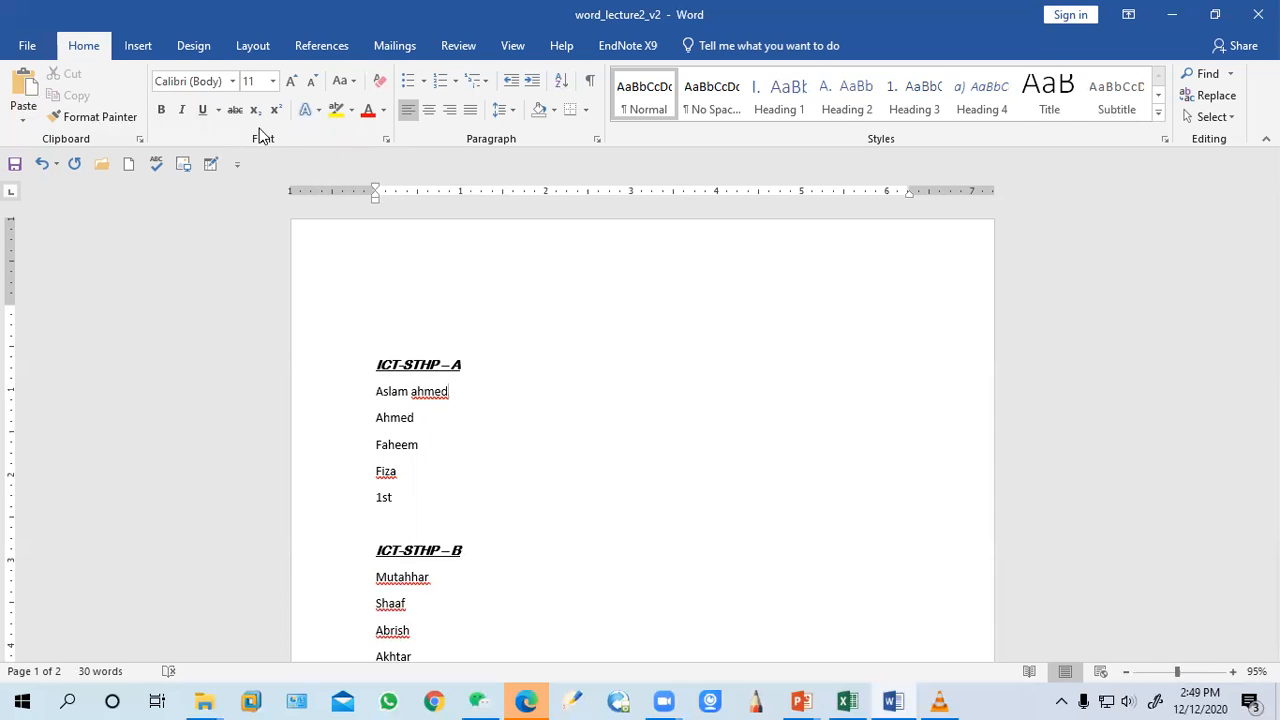
click(315, 109)
click(652, 354)
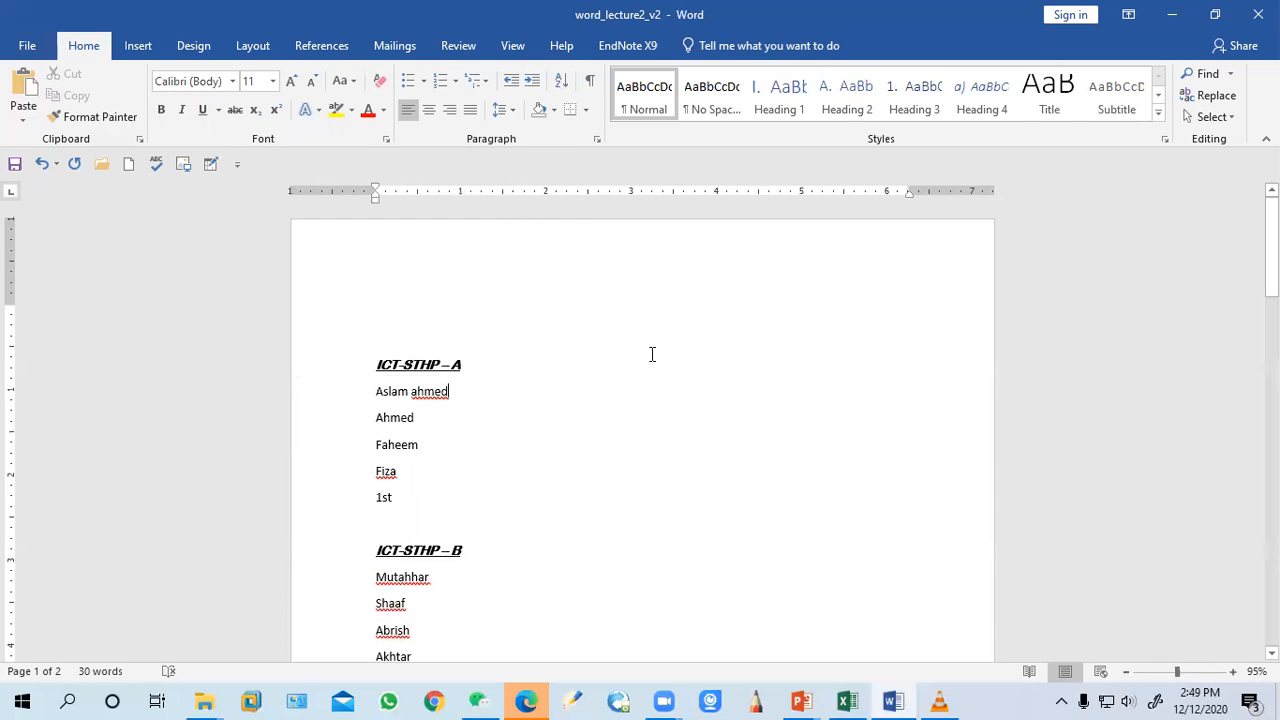
Apply a text effect to the group A heading
drag(477, 362, 357, 360)
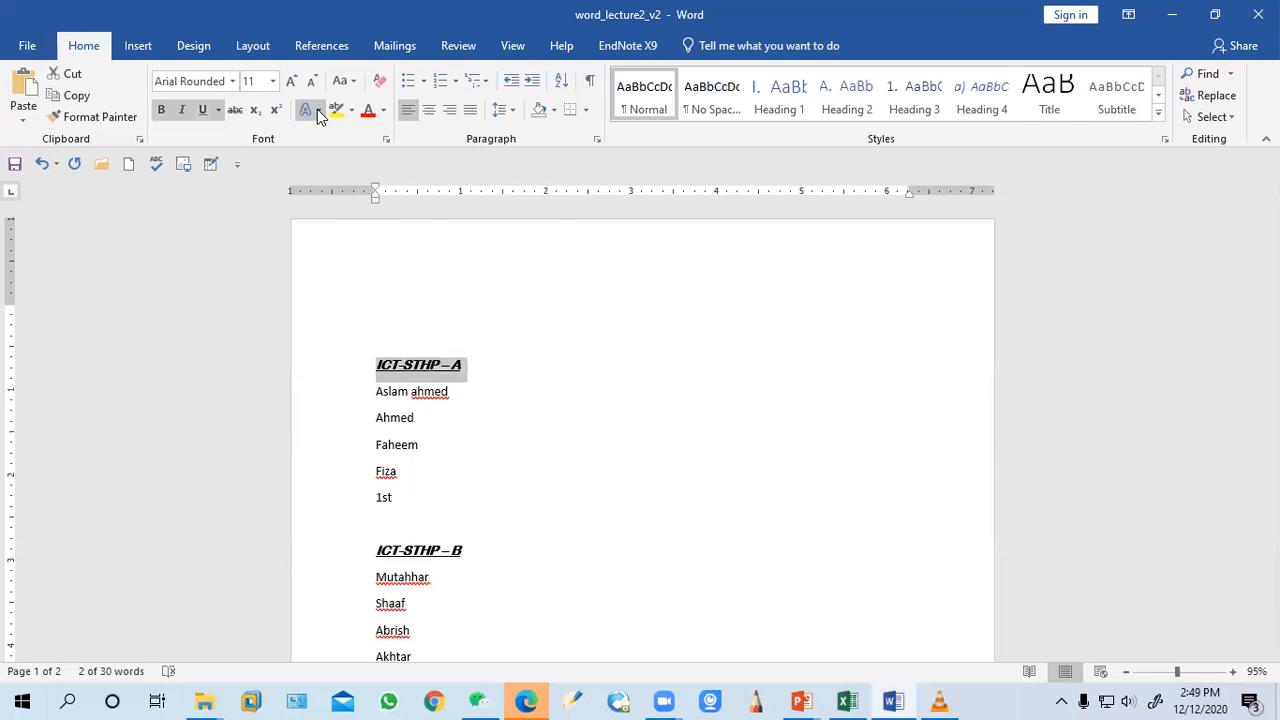
click(317, 109)
click(480, 151)
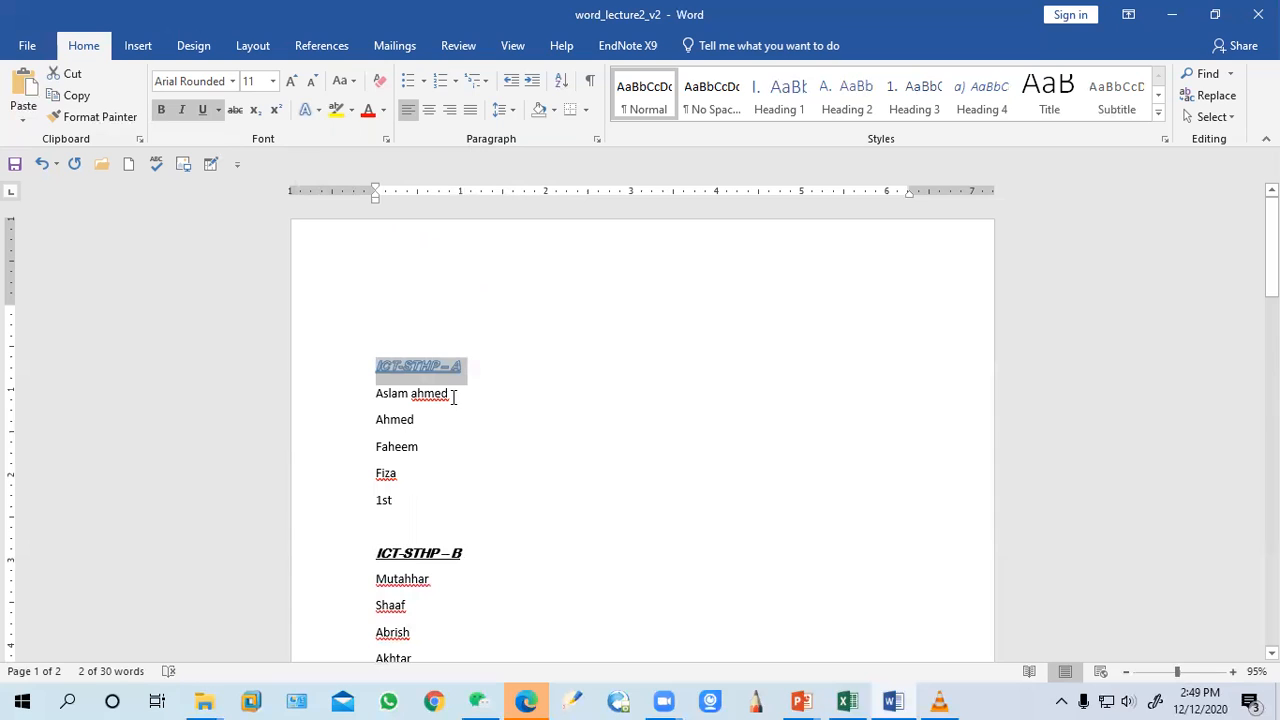
Indent the group A heading with three tabs and an increased paragraph indent
click(378, 382)
key(Tab)
key(Tab)
key(Tab)
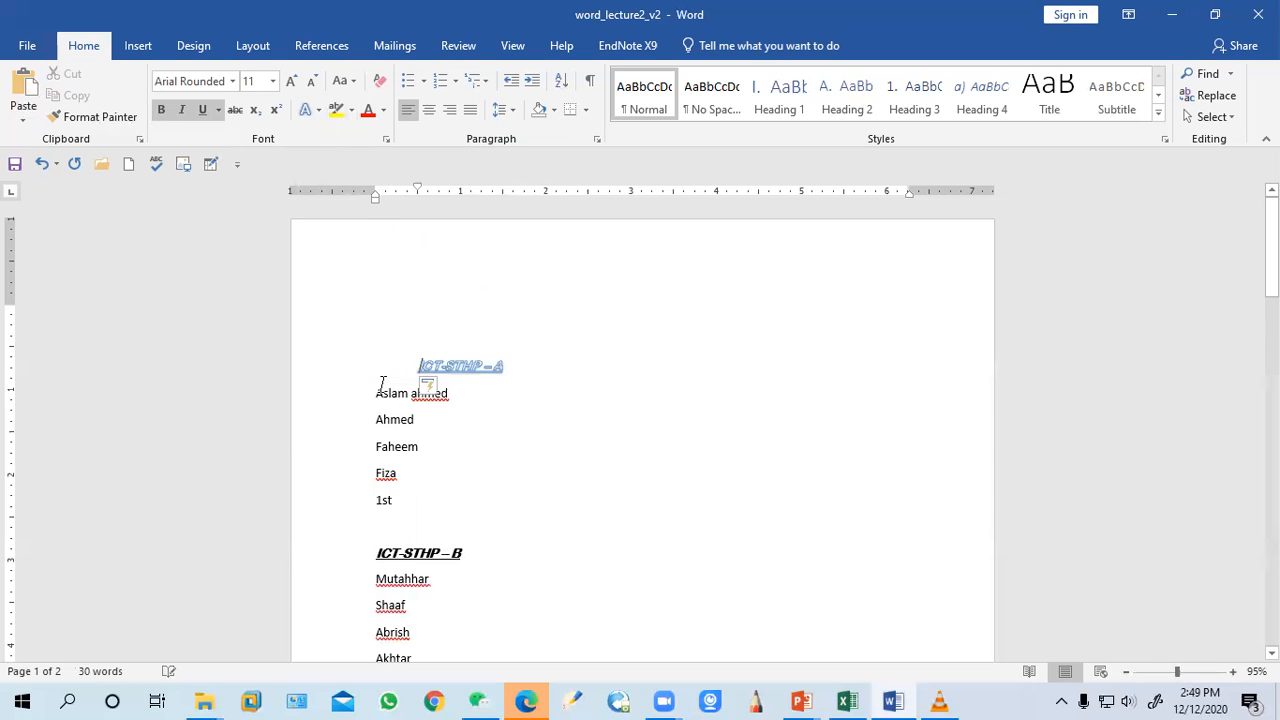
key(ctrl+m)
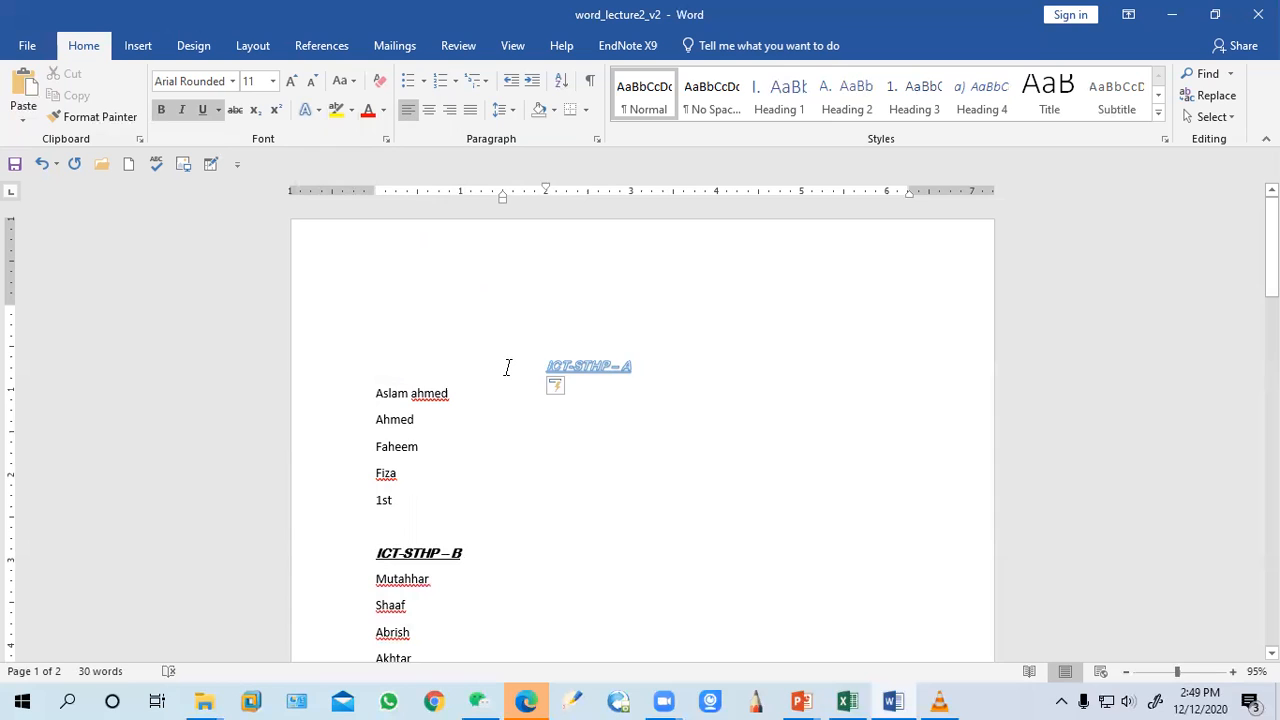
Delete the indentation in front of the group A heading
key(BackSpace)
key(BackSpace)
key(BackSpace)
key(BackSpace)
key(BackSpace)
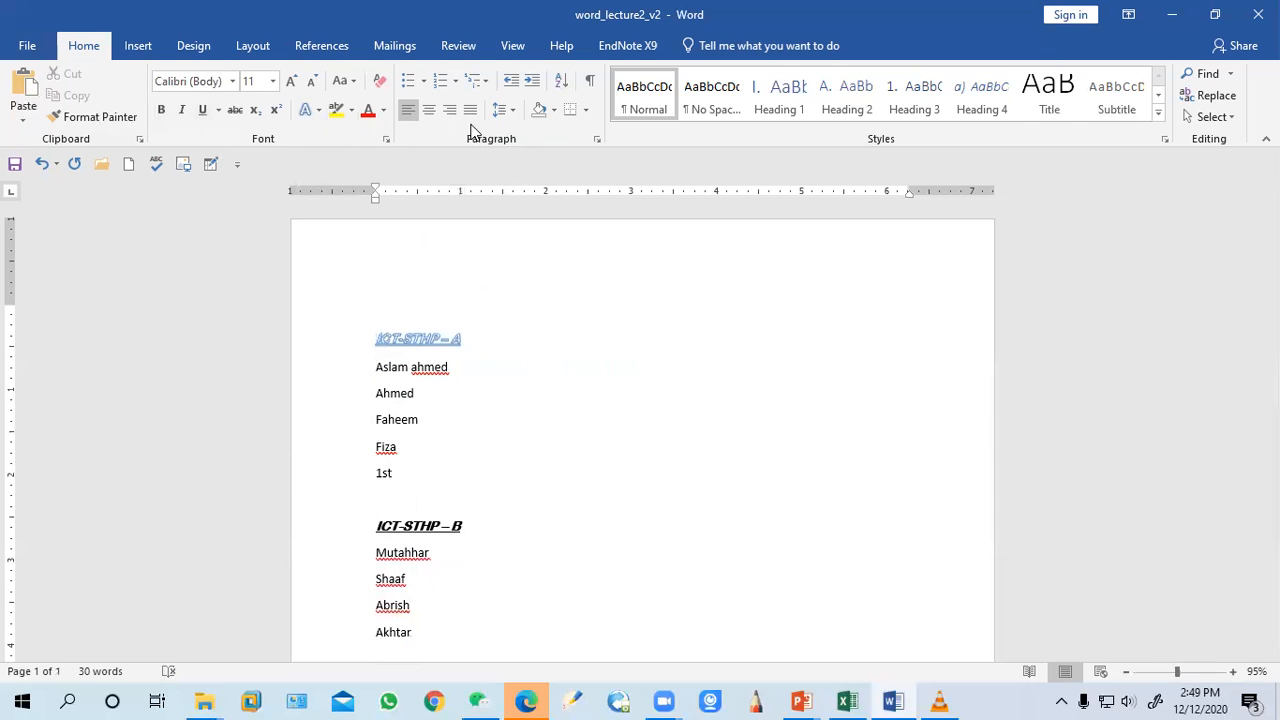
Center the group A heading and highlight it in yellow
click(430, 112)
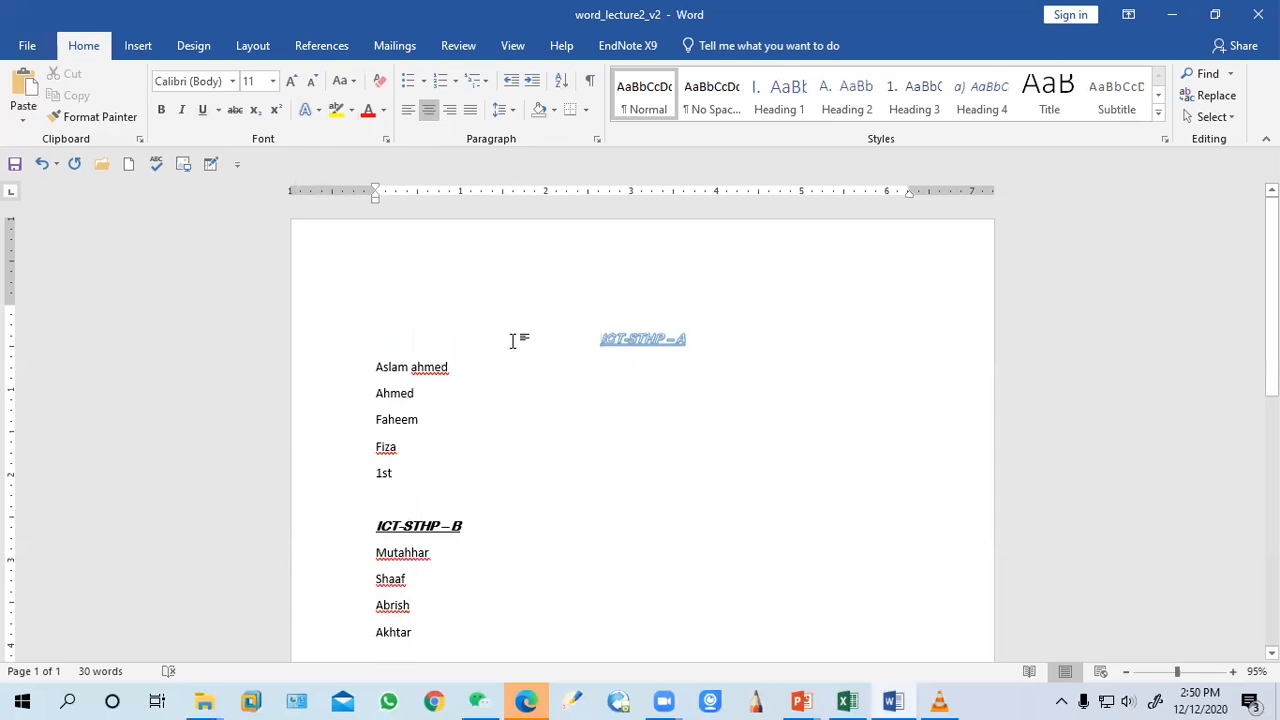
triple_click(720, 355)
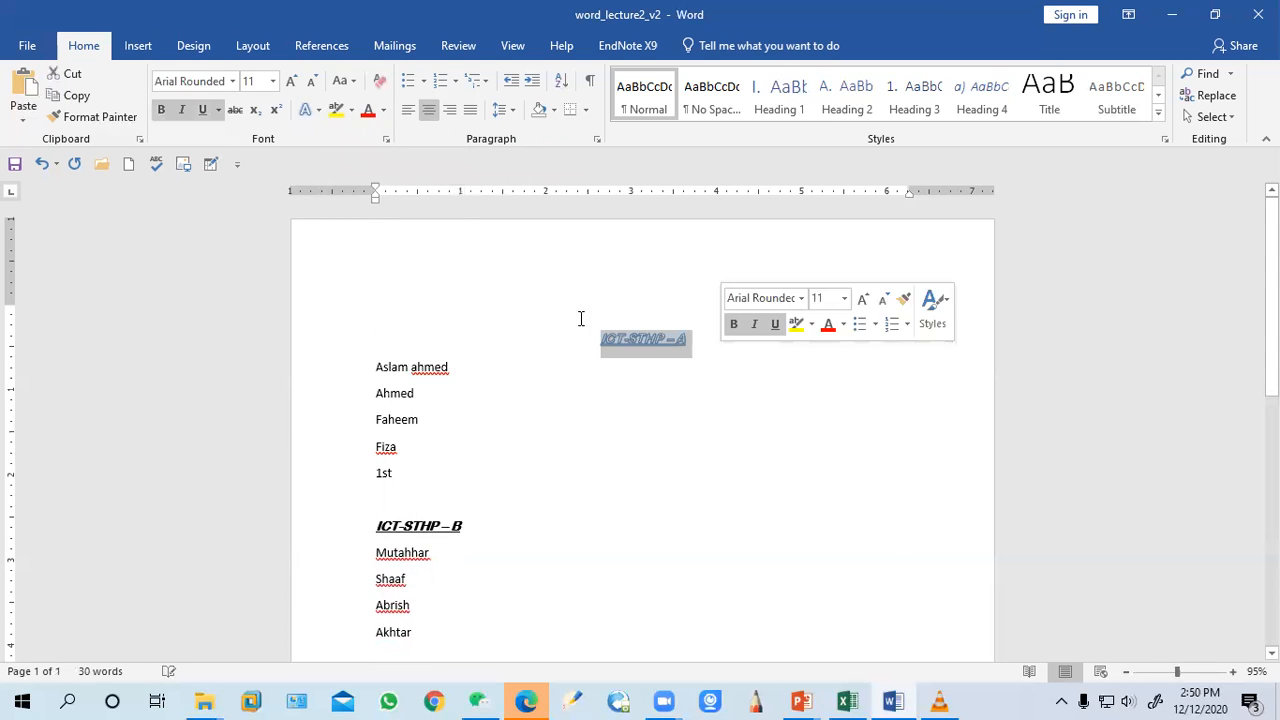
click(336, 110)
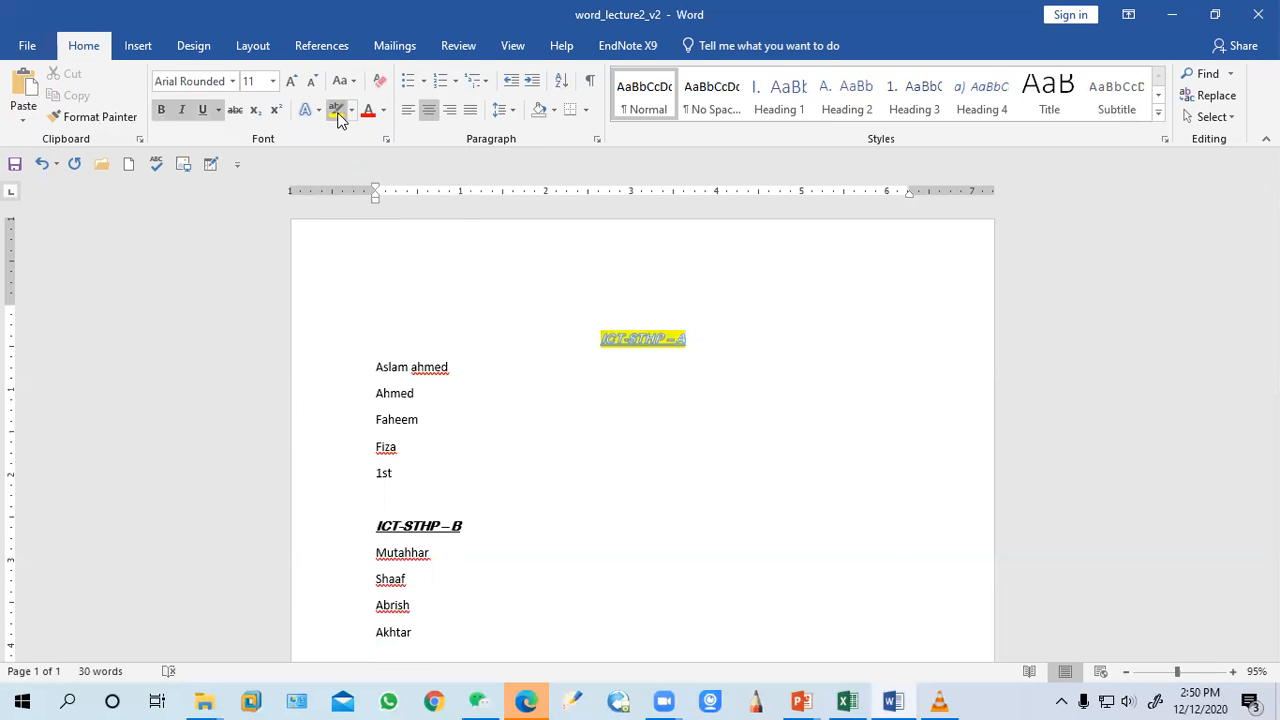
Change the highlight colour to green, then blue, and left-align the group A heading
click(351, 111)
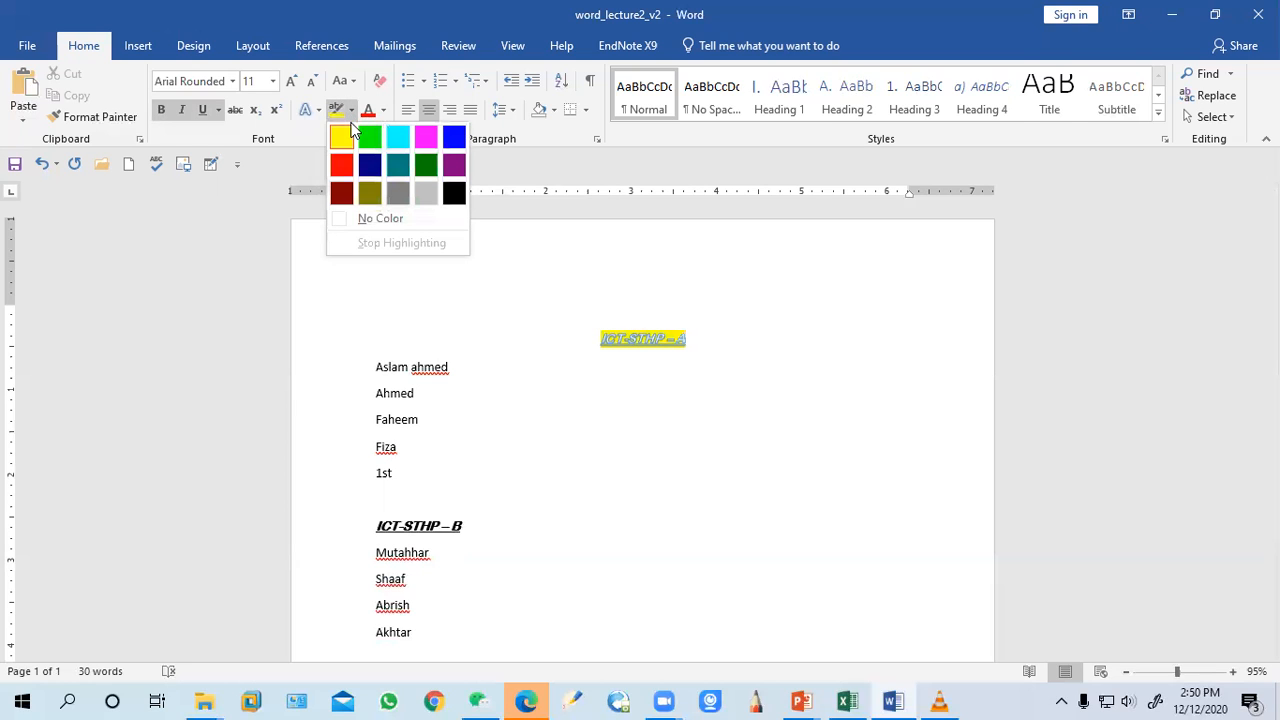
click(369, 137)
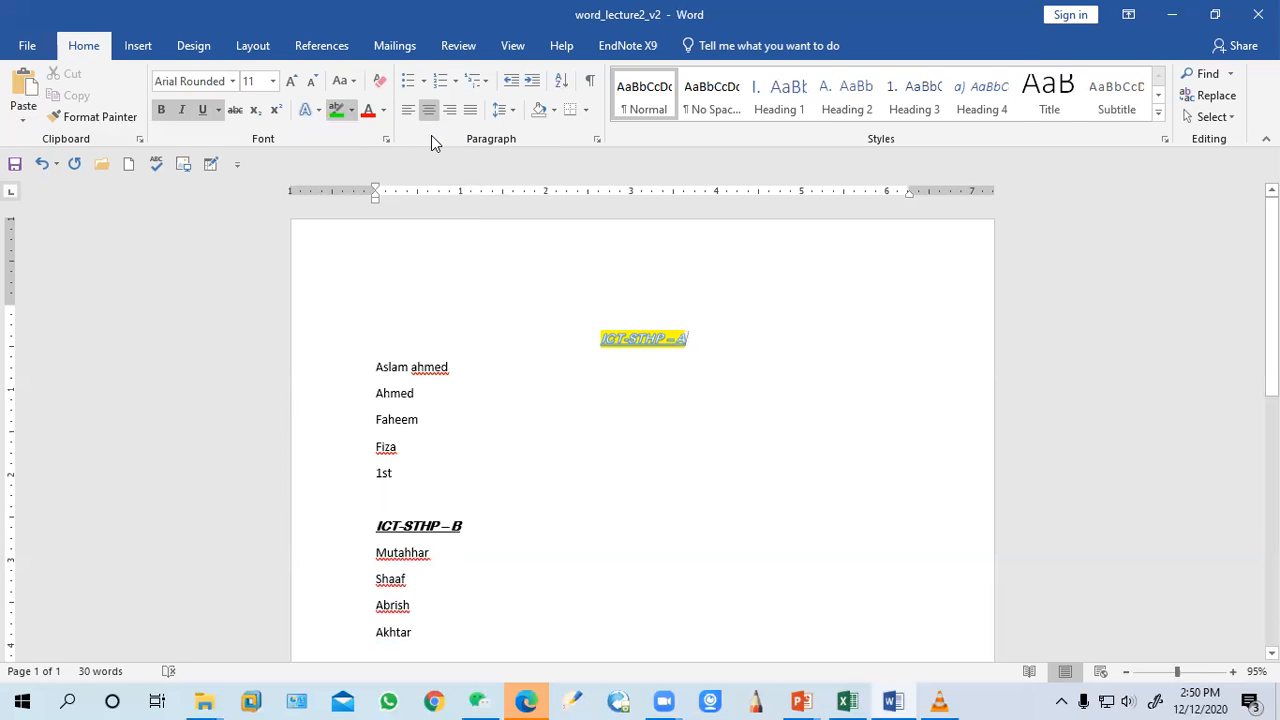
click(351, 111)
click(455, 136)
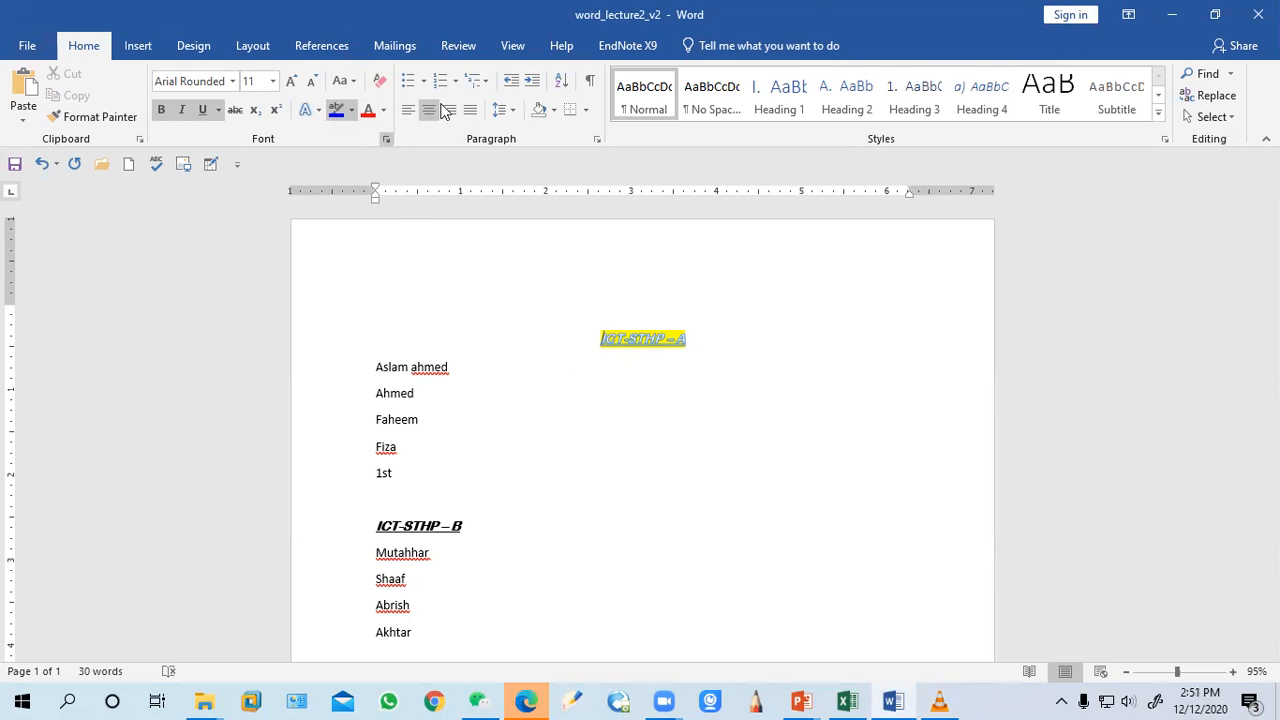
click(408, 110)
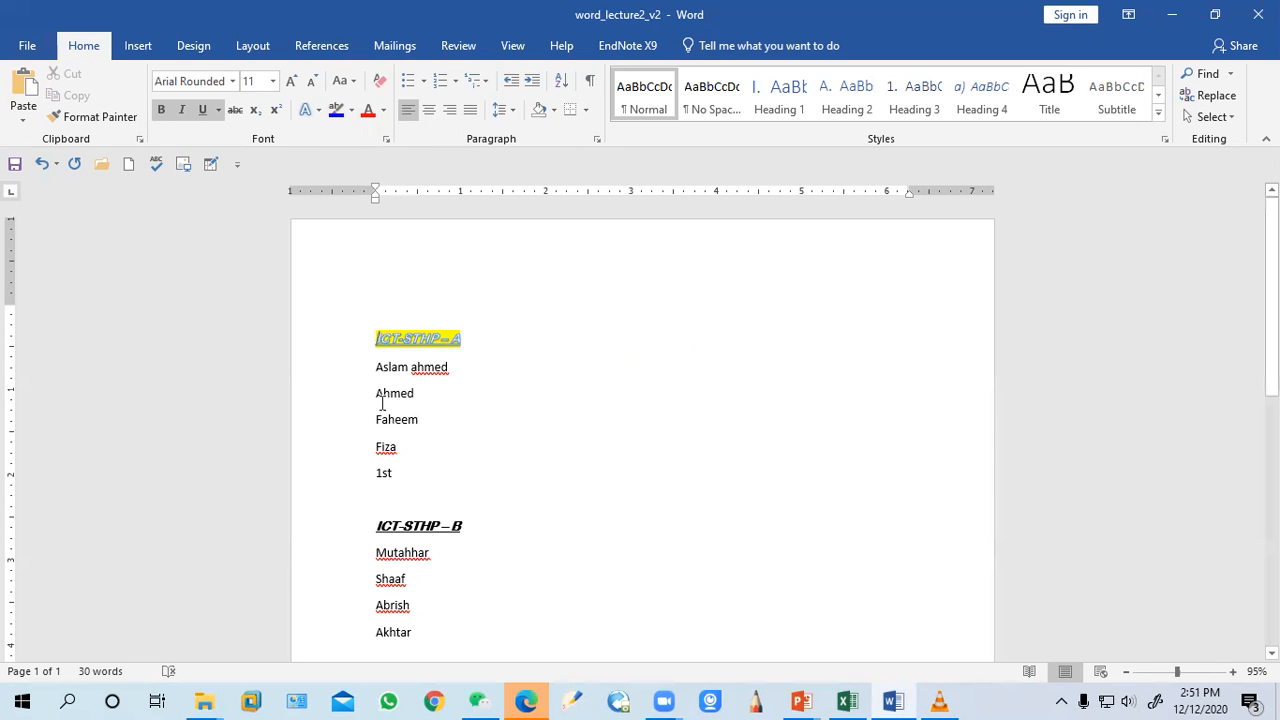
Color the Ahmed and Faheem lines blue
drag(378, 396, 422, 425)
click(384, 110)
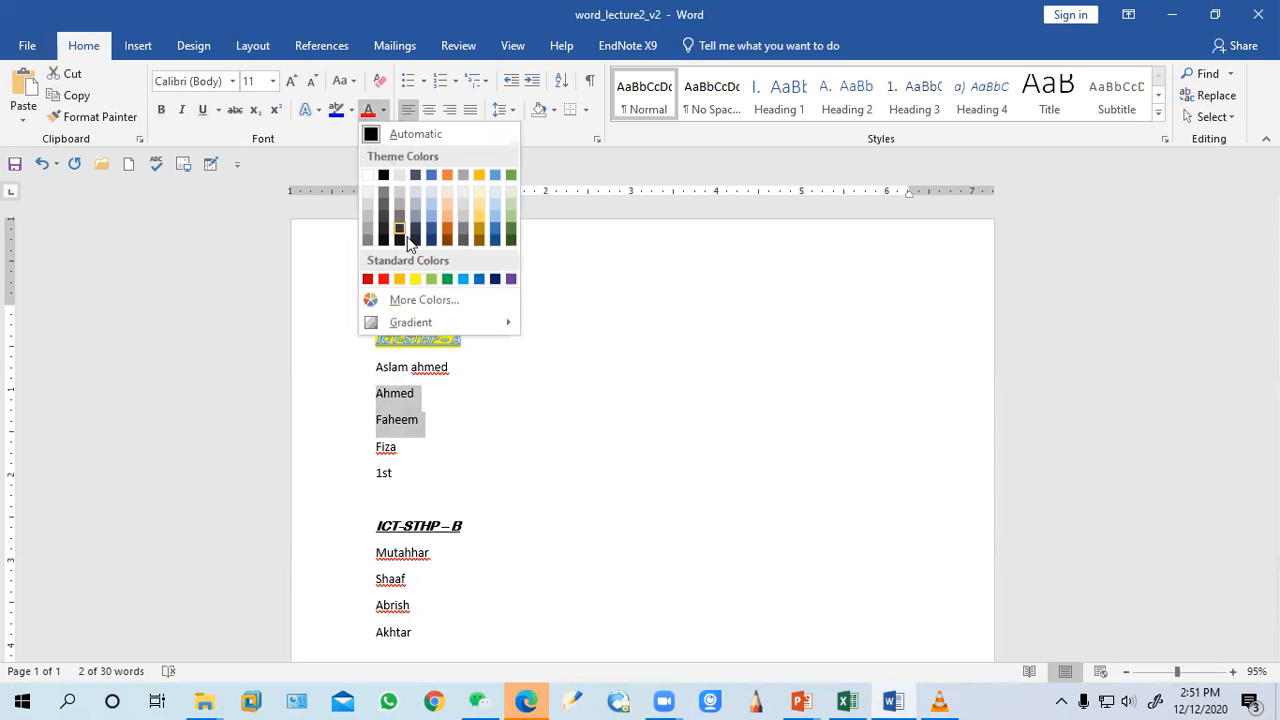
click(431, 176)
click(530, 408)
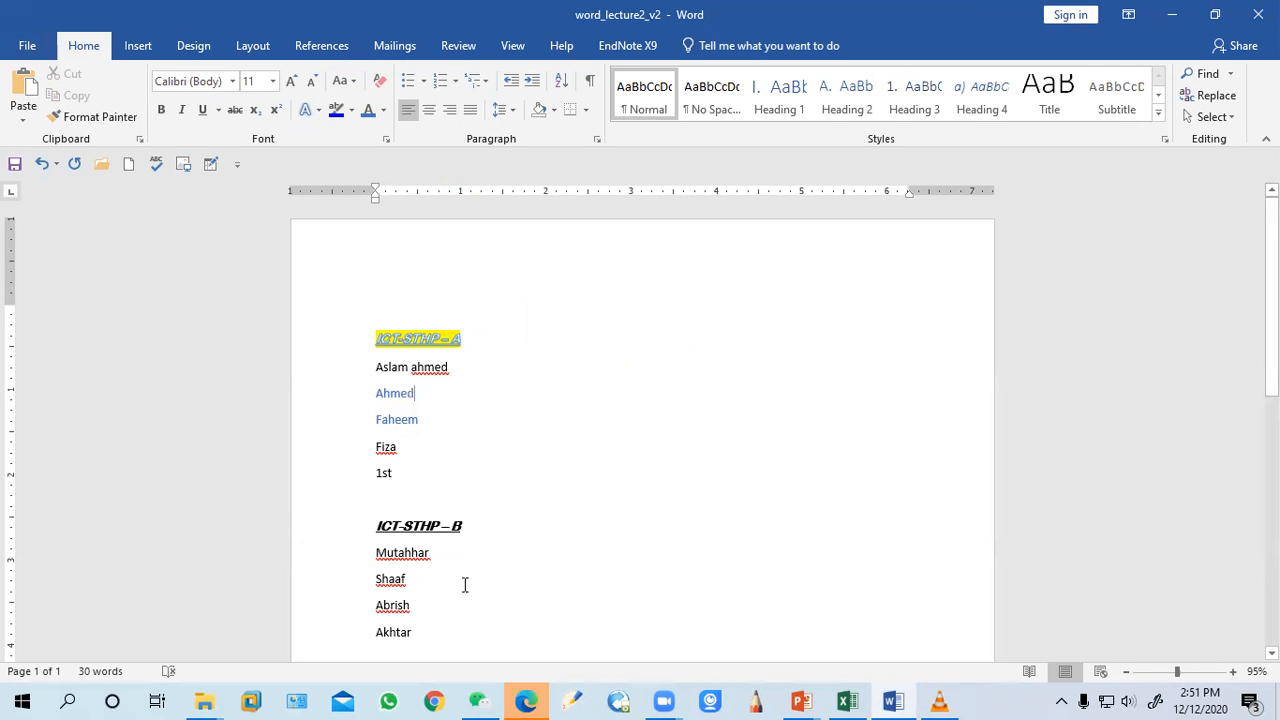
Select the whole document and clear all its formatting
scroll(464, 584, down, 2)
scroll(380, 303, up, 1)
drag(373, 298, 463, 650)
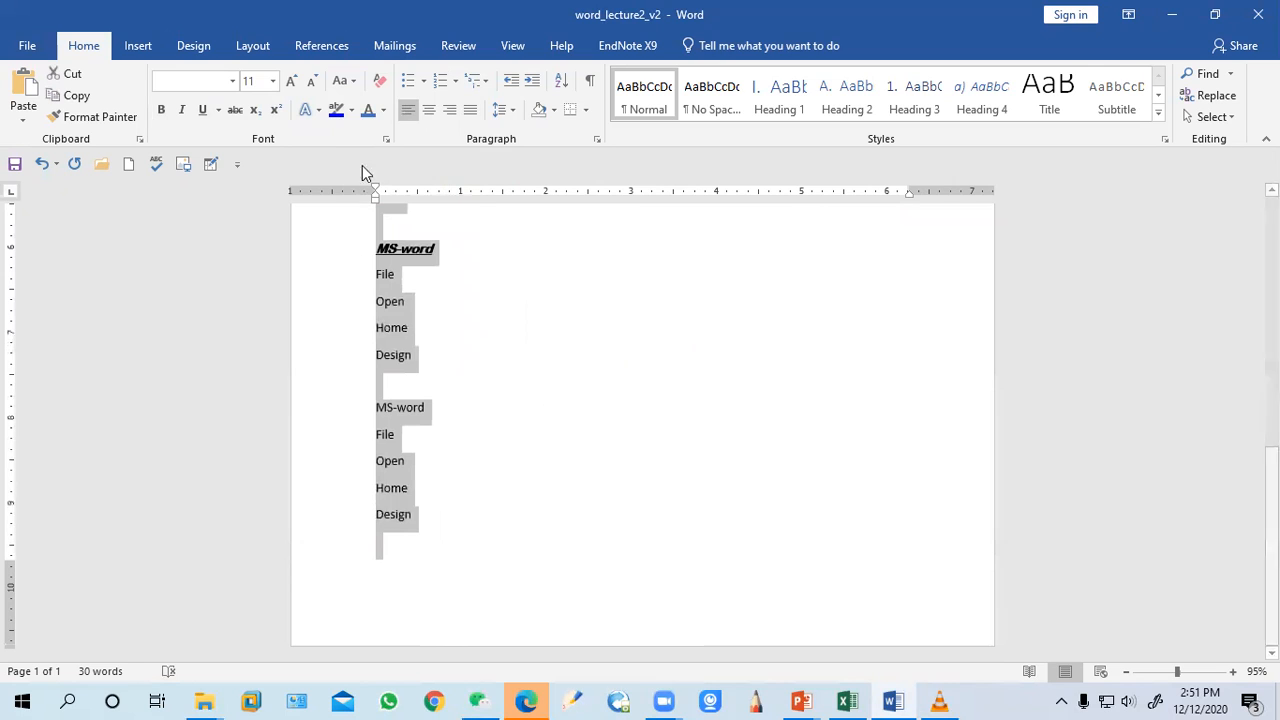
click(379, 81)
scroll(547, 470, up, 3)
scroll(547, 470, up, 5)
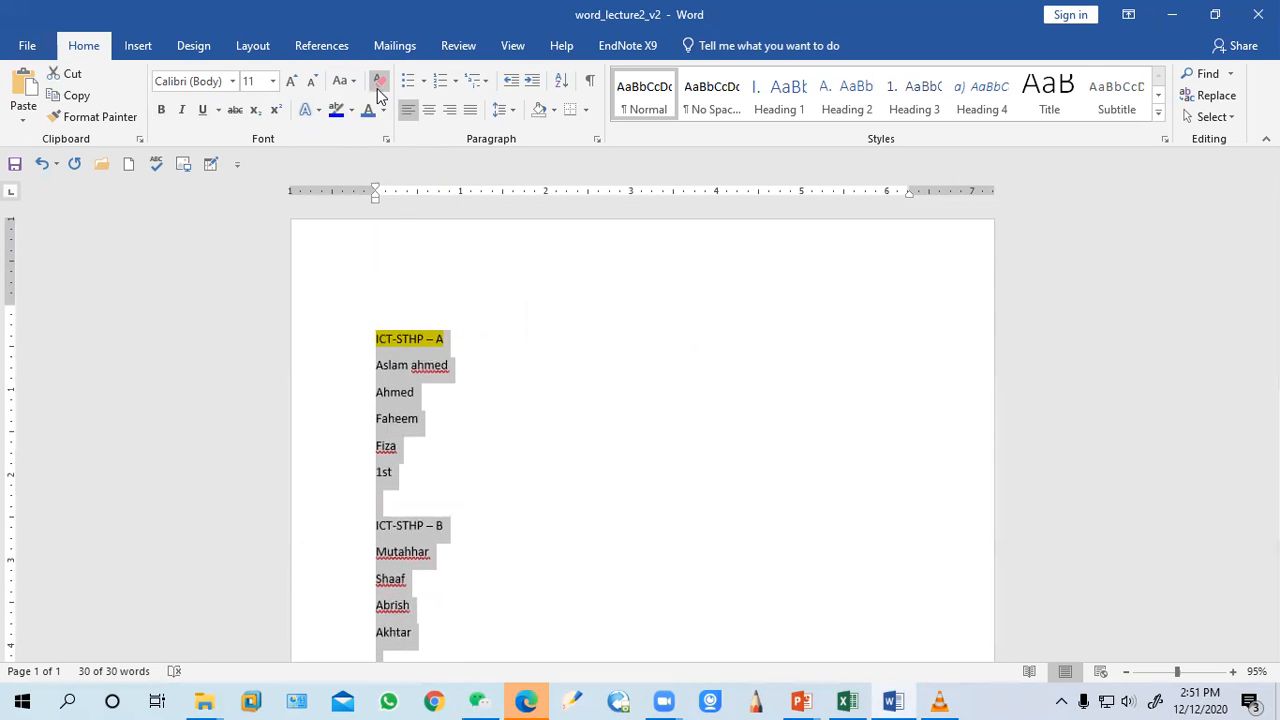
Highlight the group A heading in blue and set its font colour to white
click(398, 319)
drag(453, 338, 380, 340)
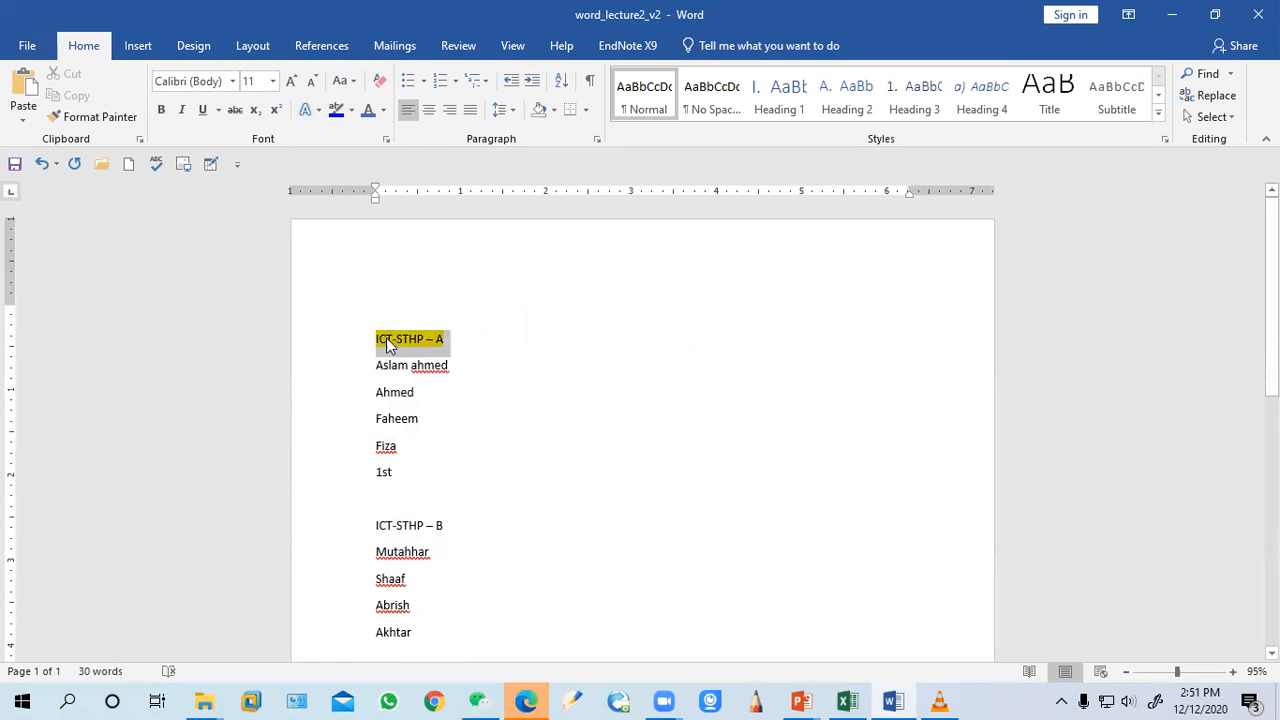
click(336, 112)
click(351, 112)
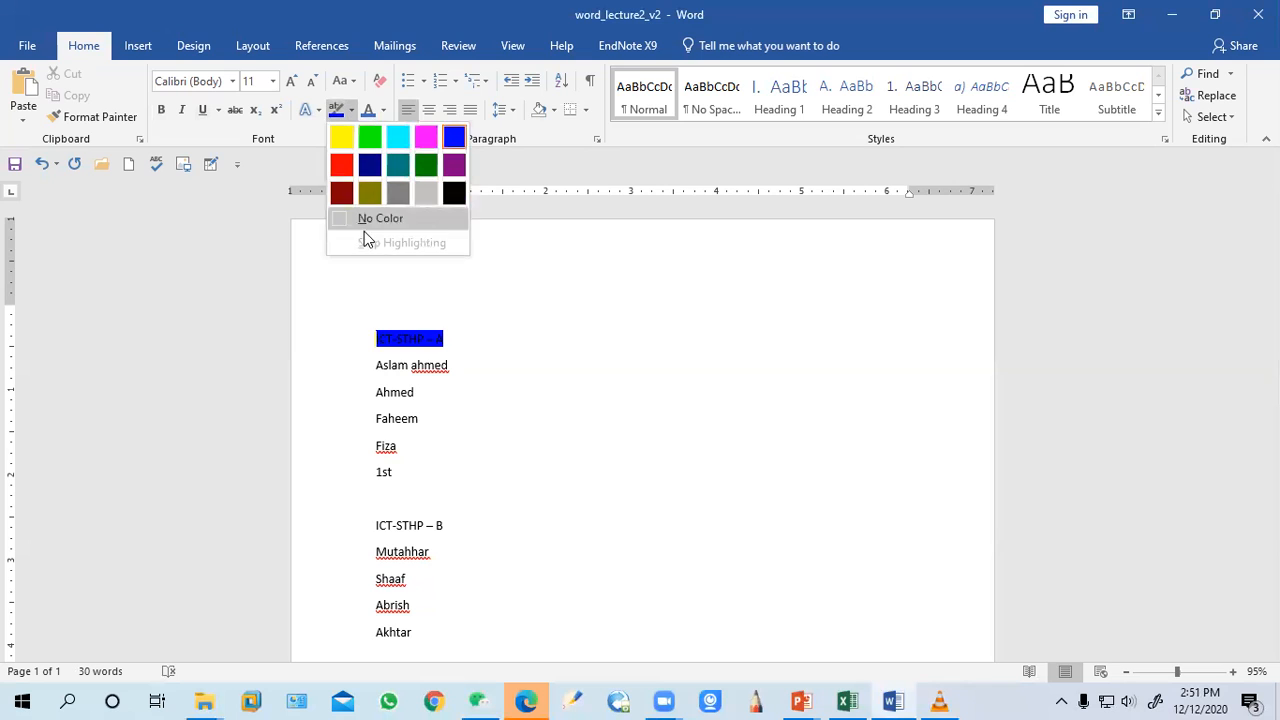
click(366, 215)
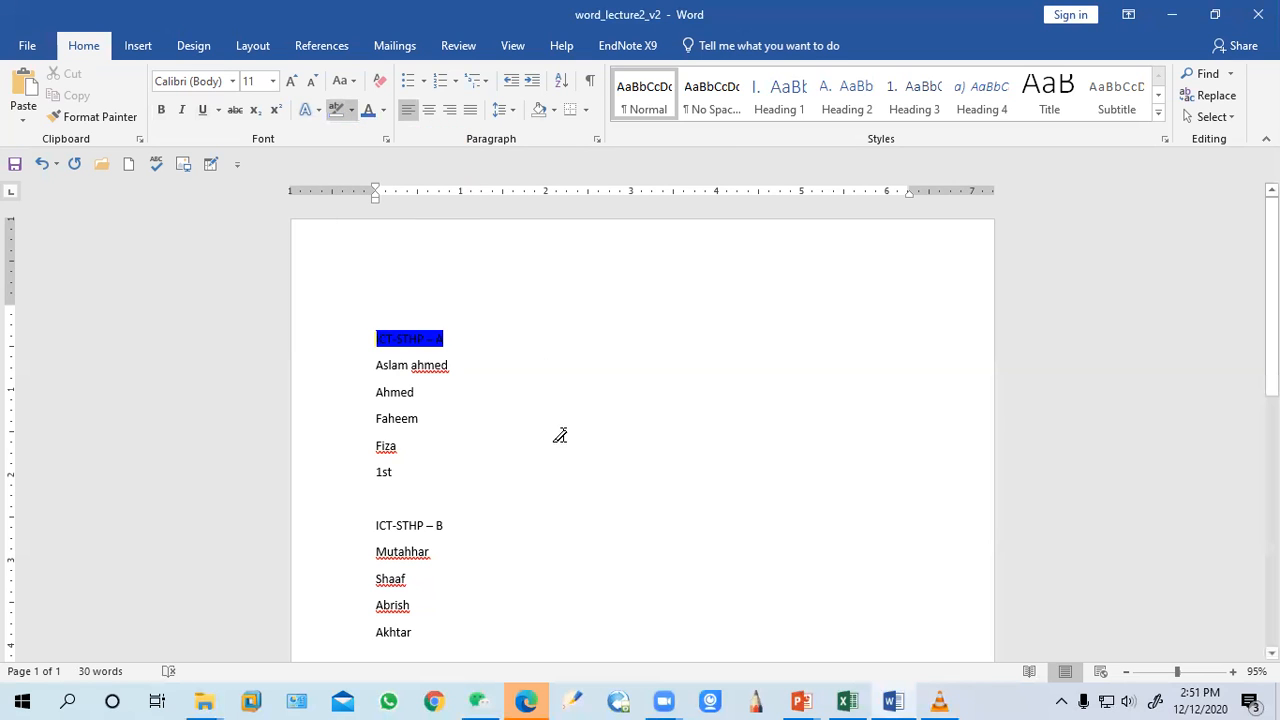
click(383, 110)
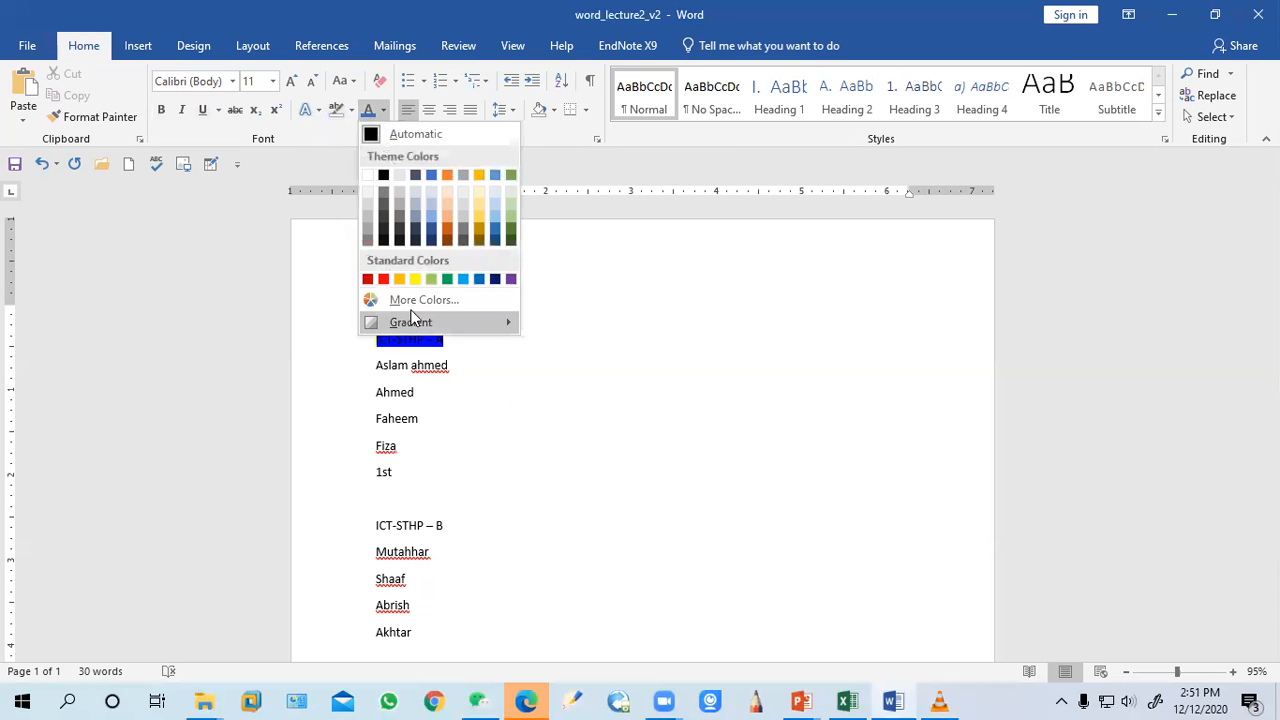
click(369, 177)
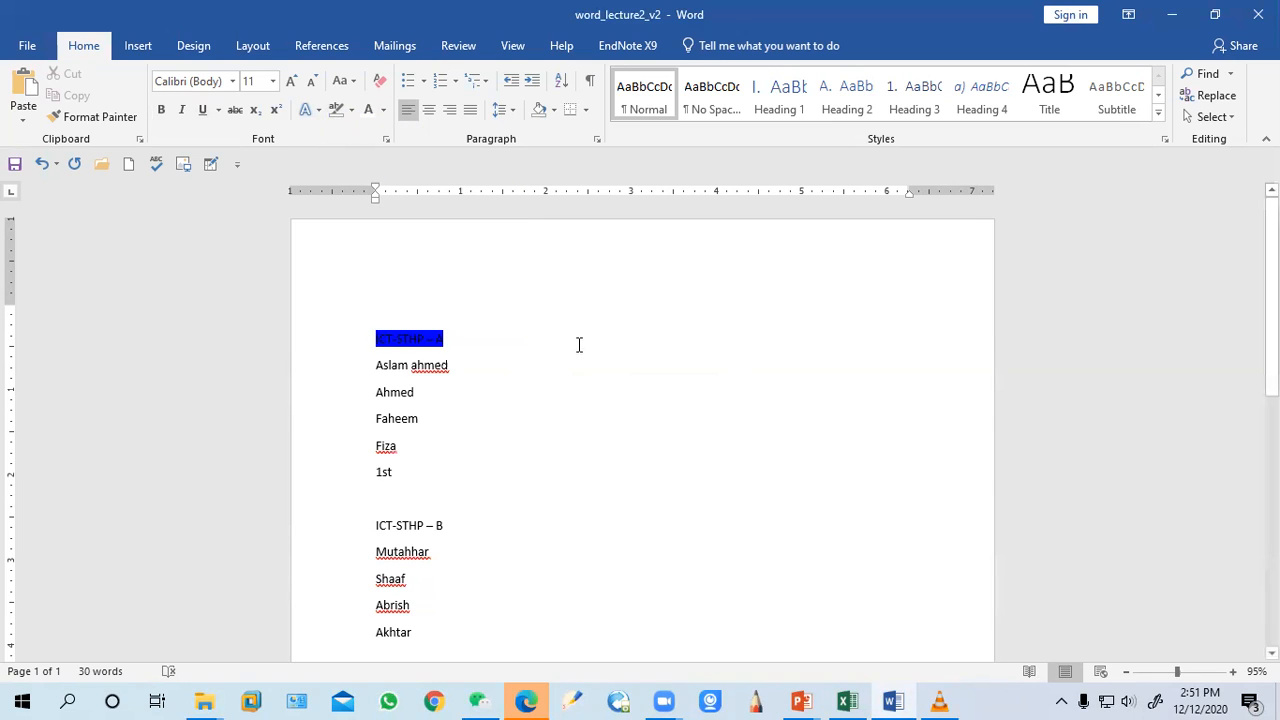
Remove the highlight from the group A heading
click(366, 339)
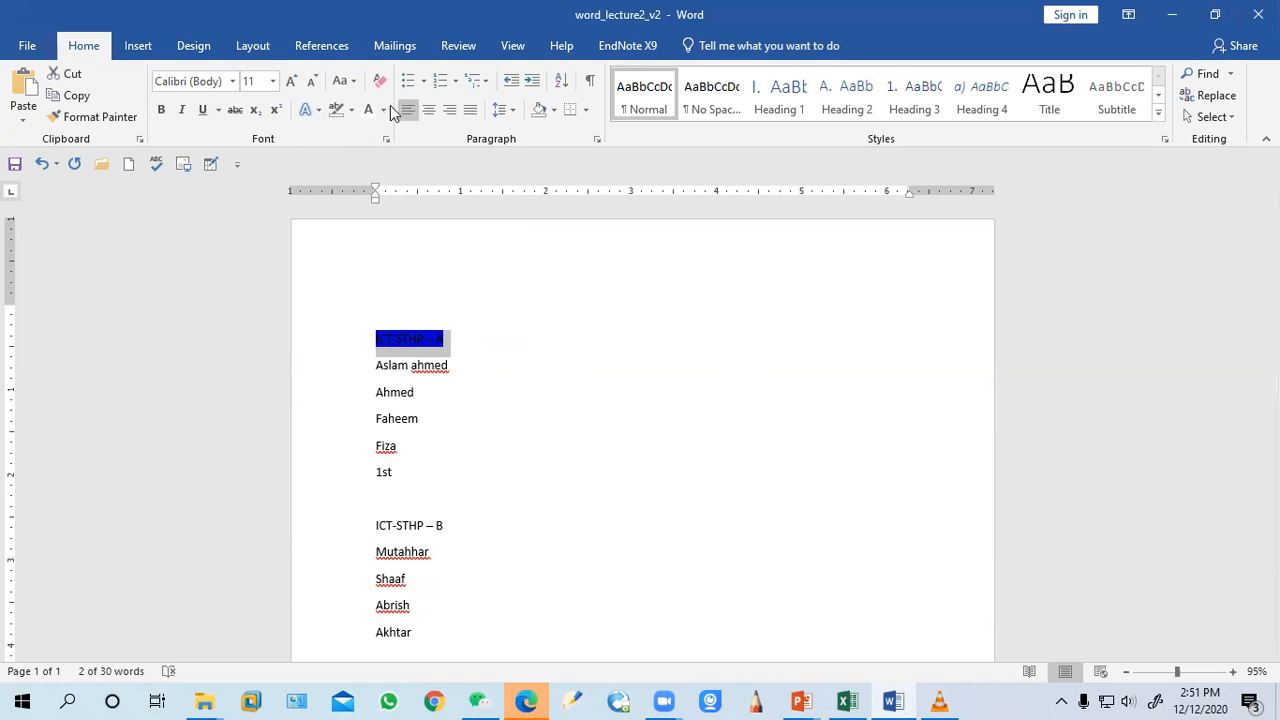
click(352, 111)
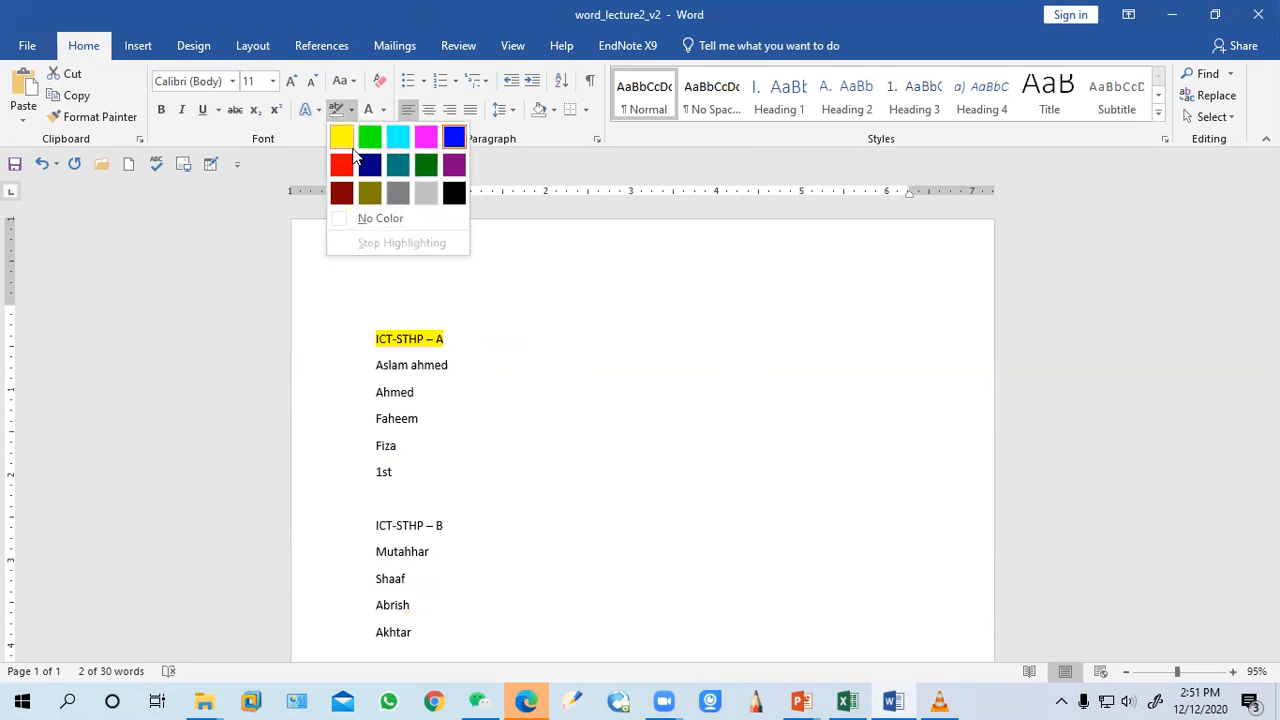
click(368, 228)
click(524, 365)
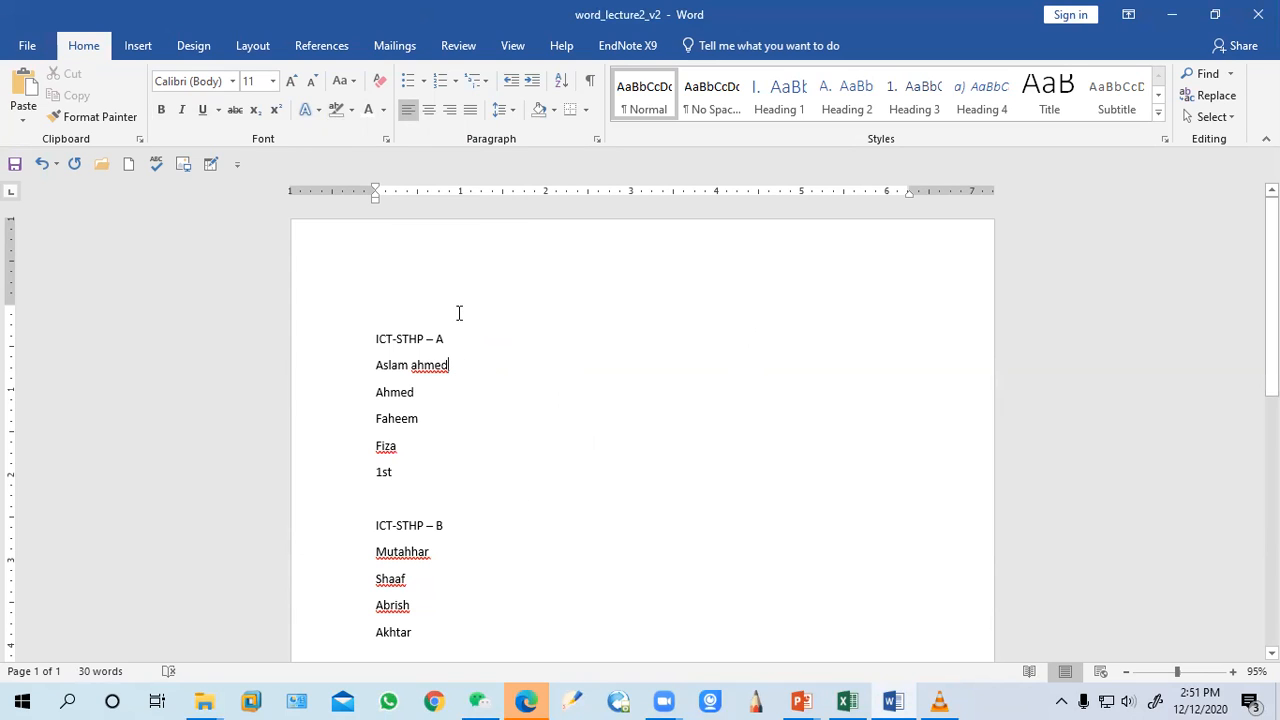
Define a new ∇ symbol bullet and apply it to the group A names
click(424, 88)
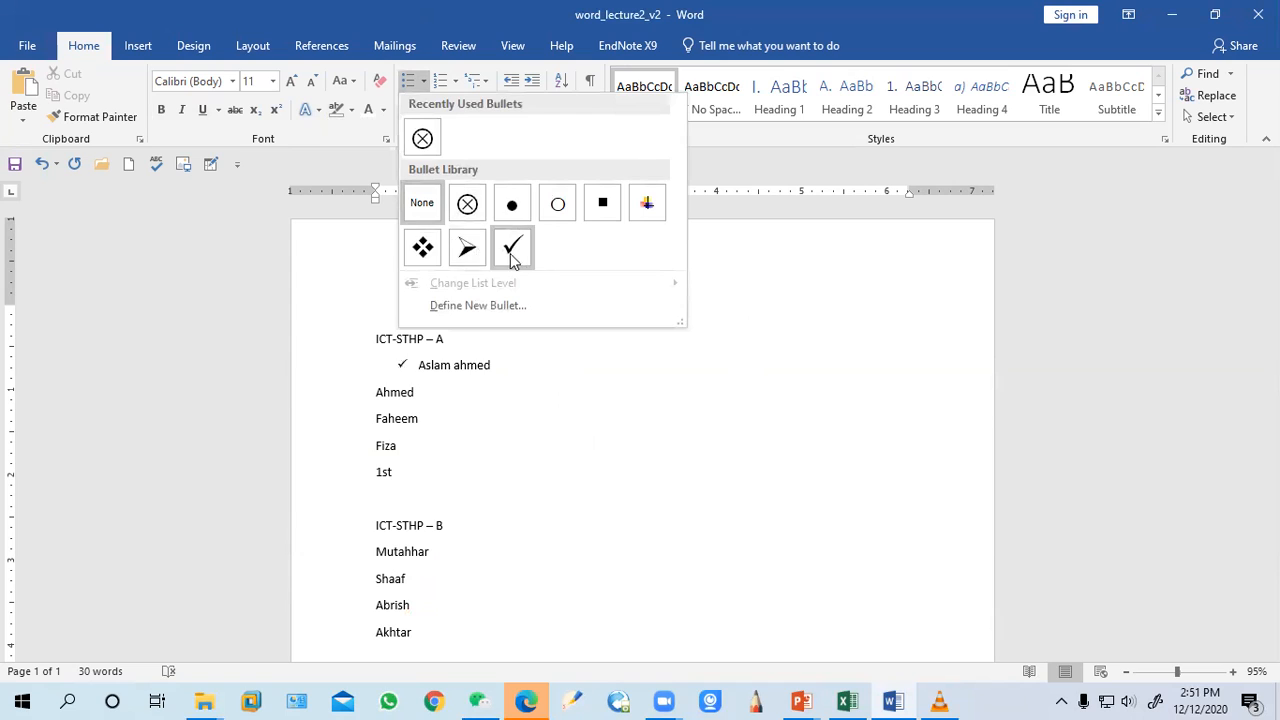
click(414, 466)
drag(402, 474, 372, 371)
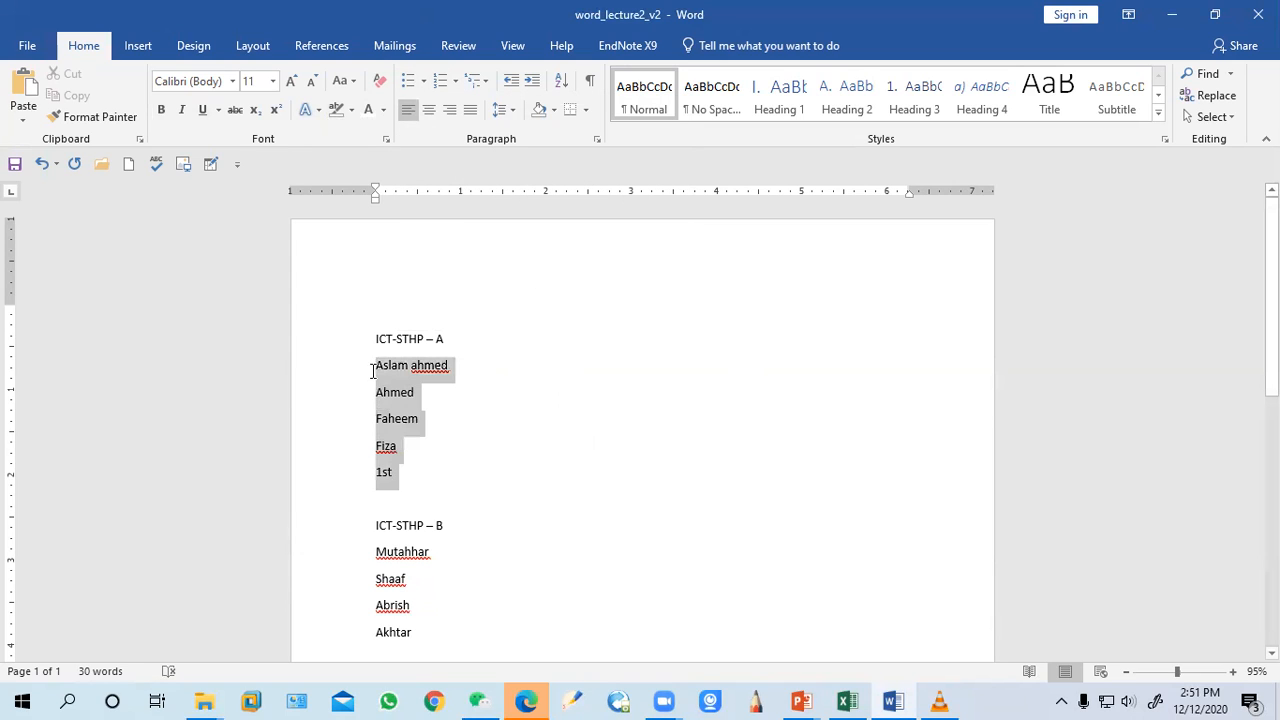
click(424, 82)
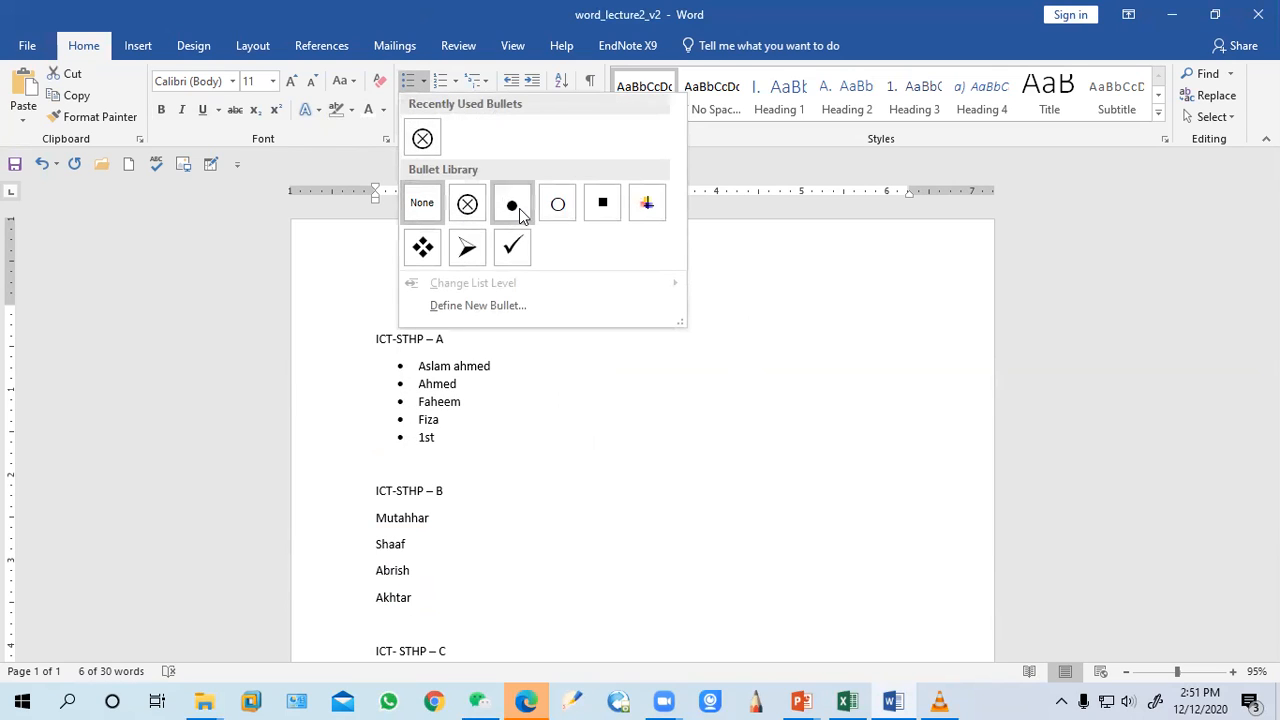
click(452, 308)
click(564, 221)
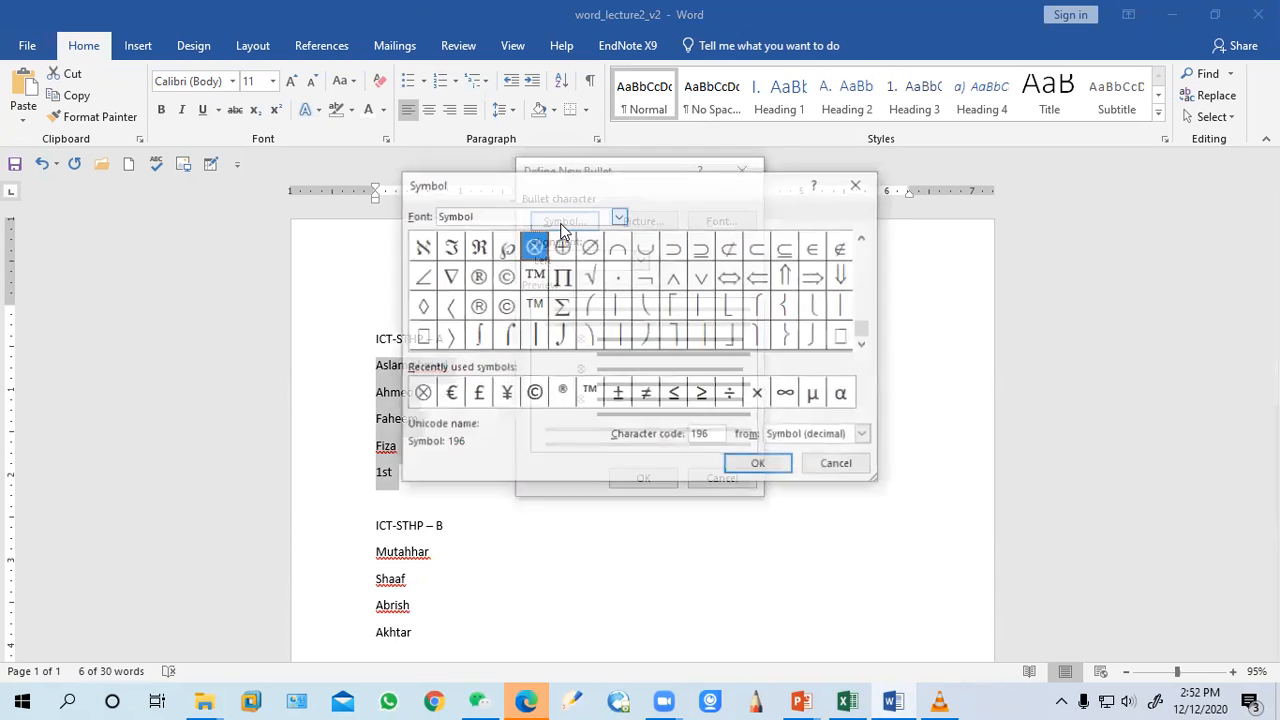
drag(540, 285, 451, 280)
click(761, 468)
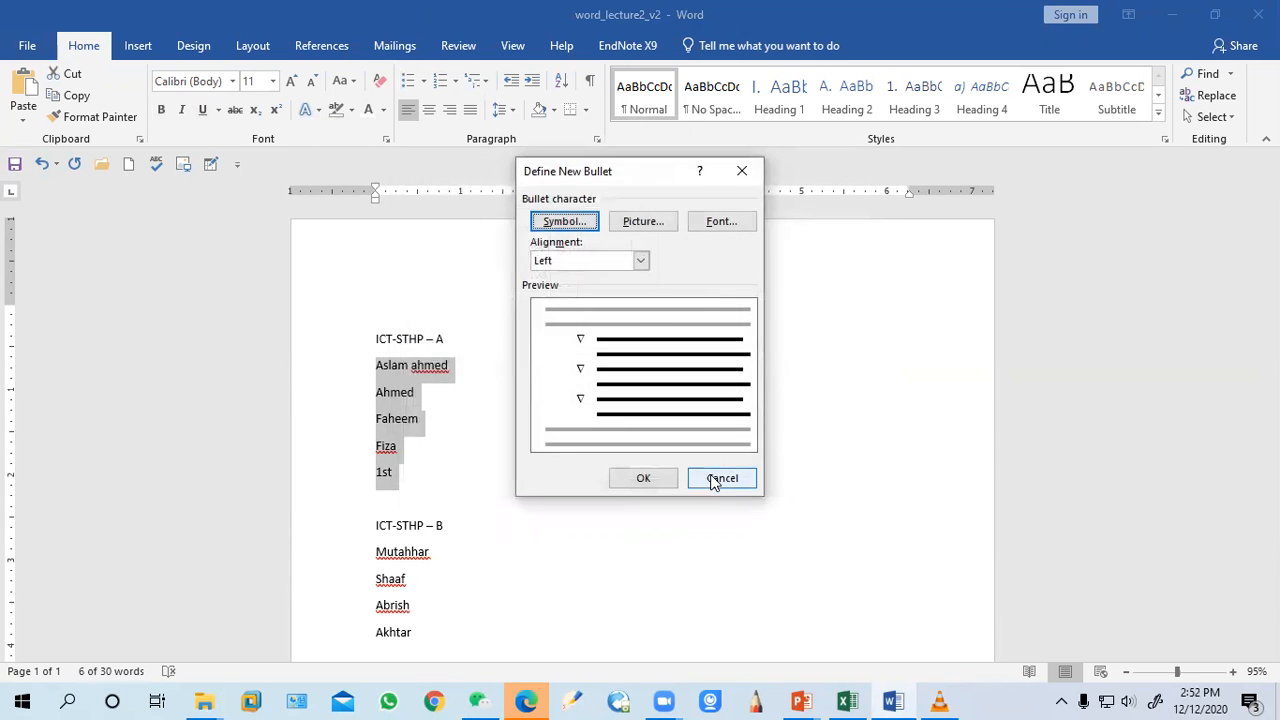
click(650, 476)
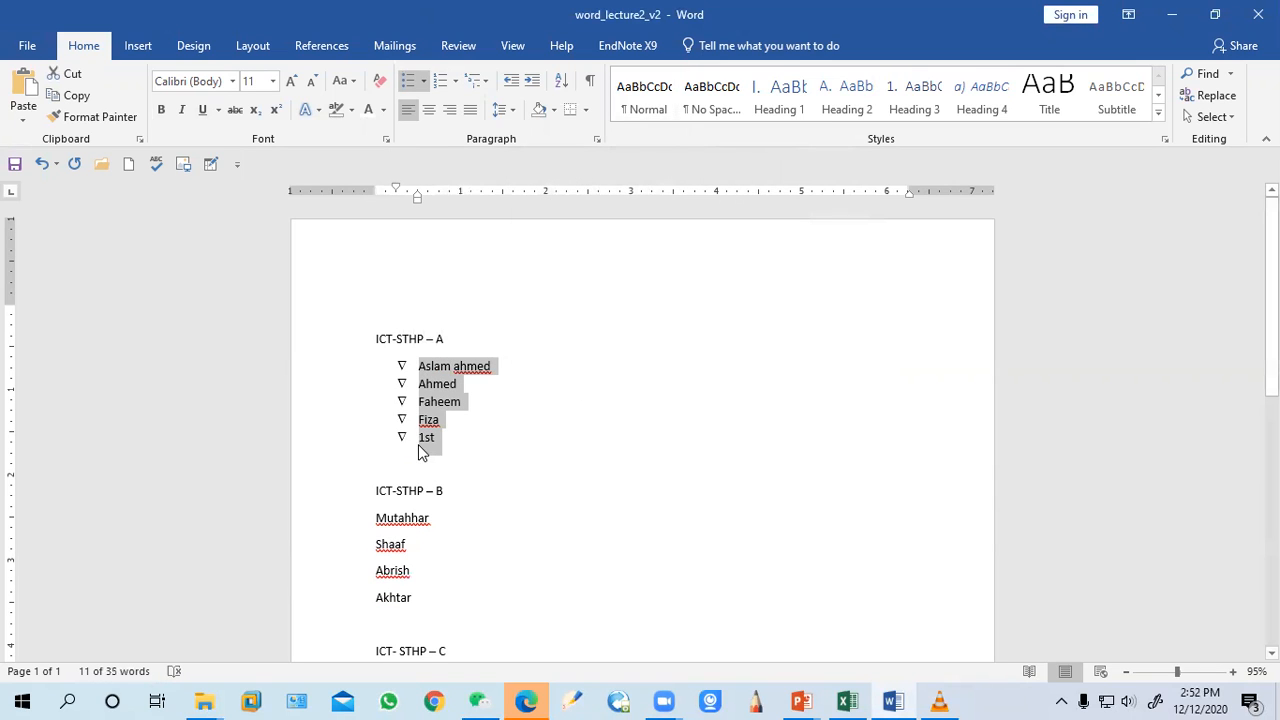
Remove the bullets from the group A names
click(423, 80)
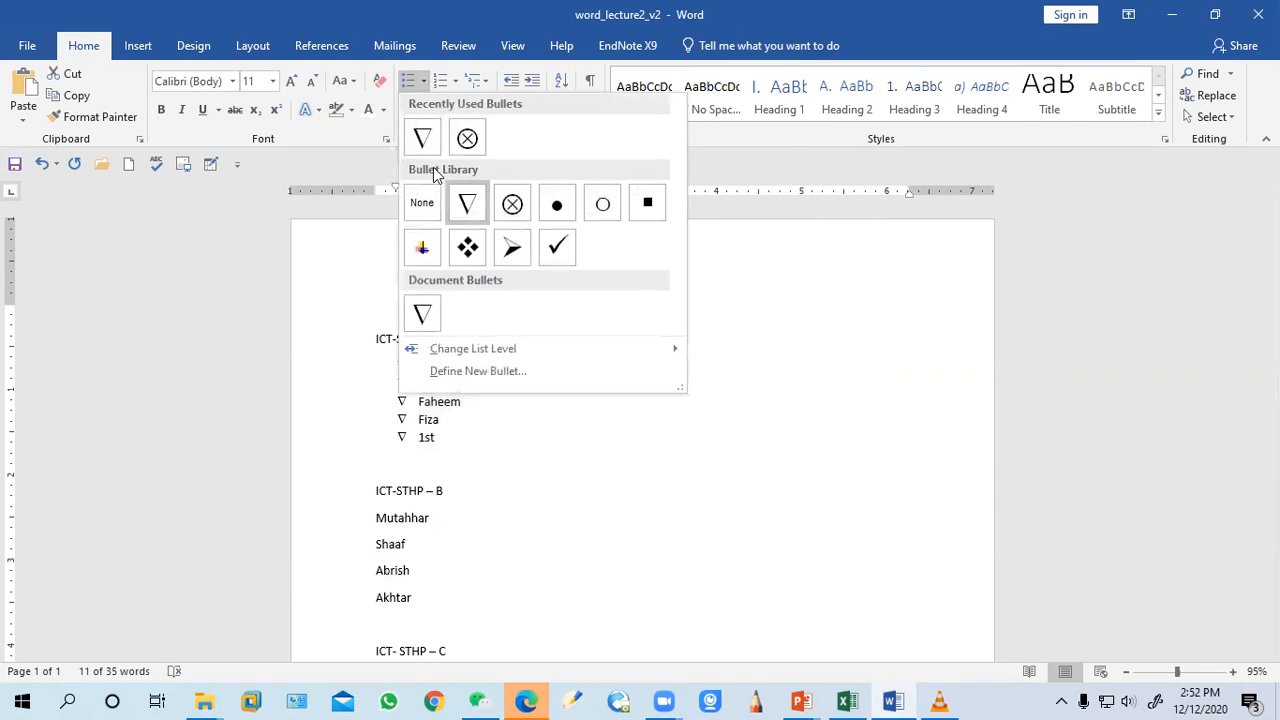
click(423, 203)
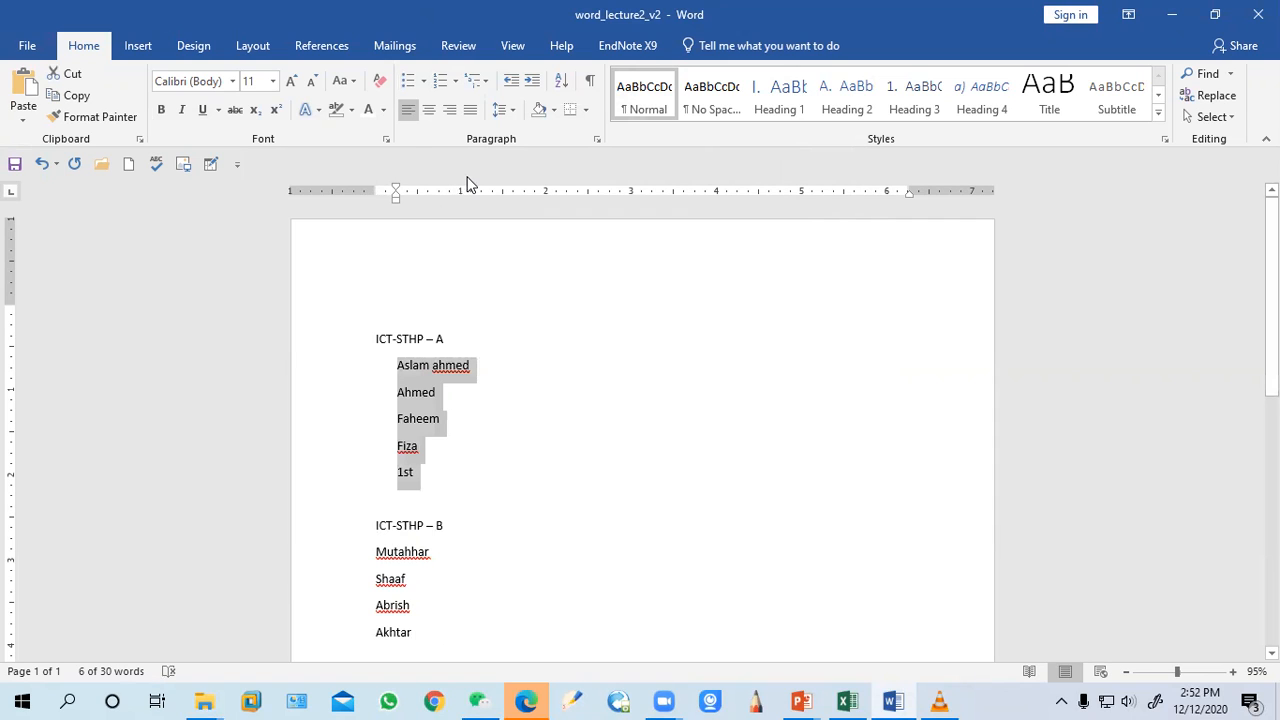
click(420, 84)
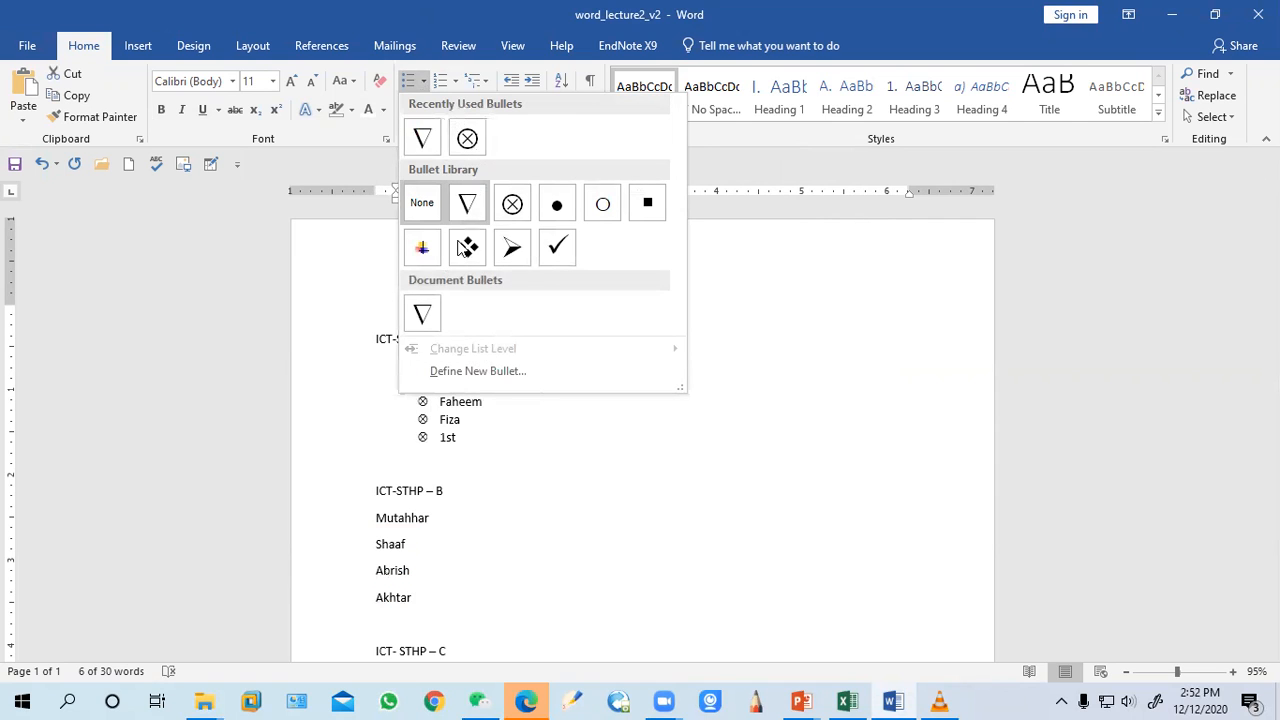
click(458, 371)
click(657, 225)
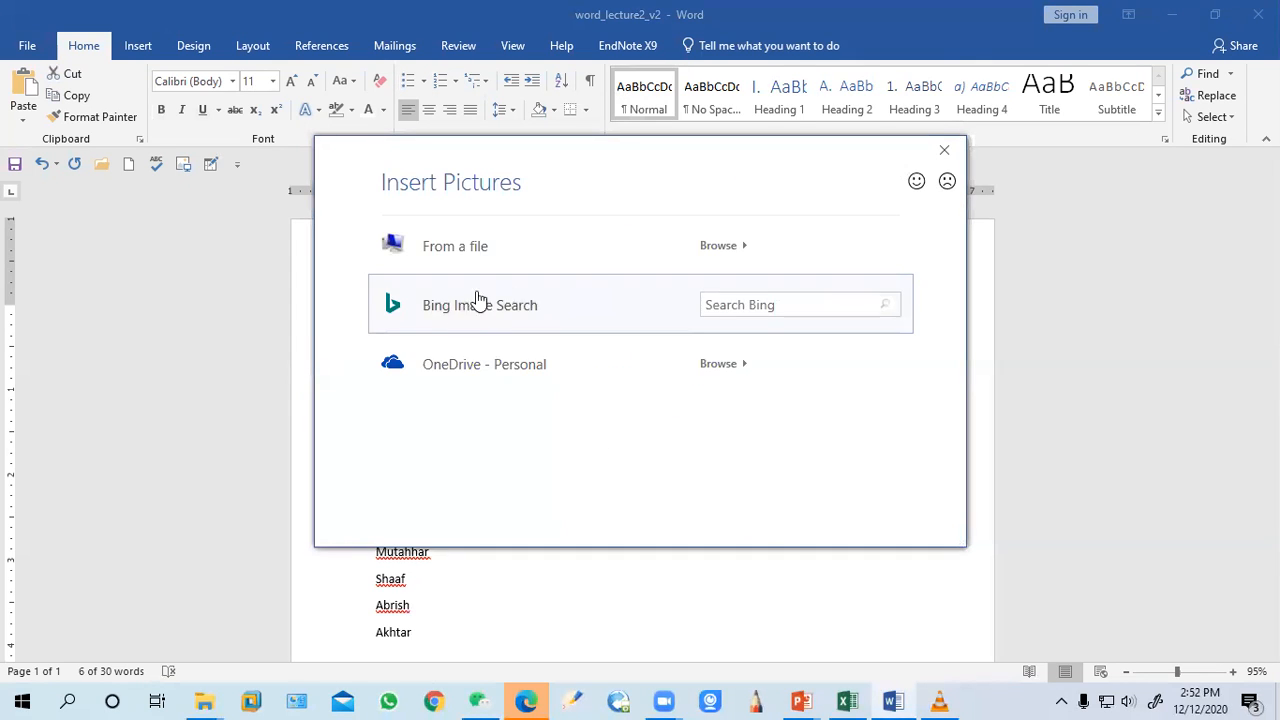
click(772, 304)
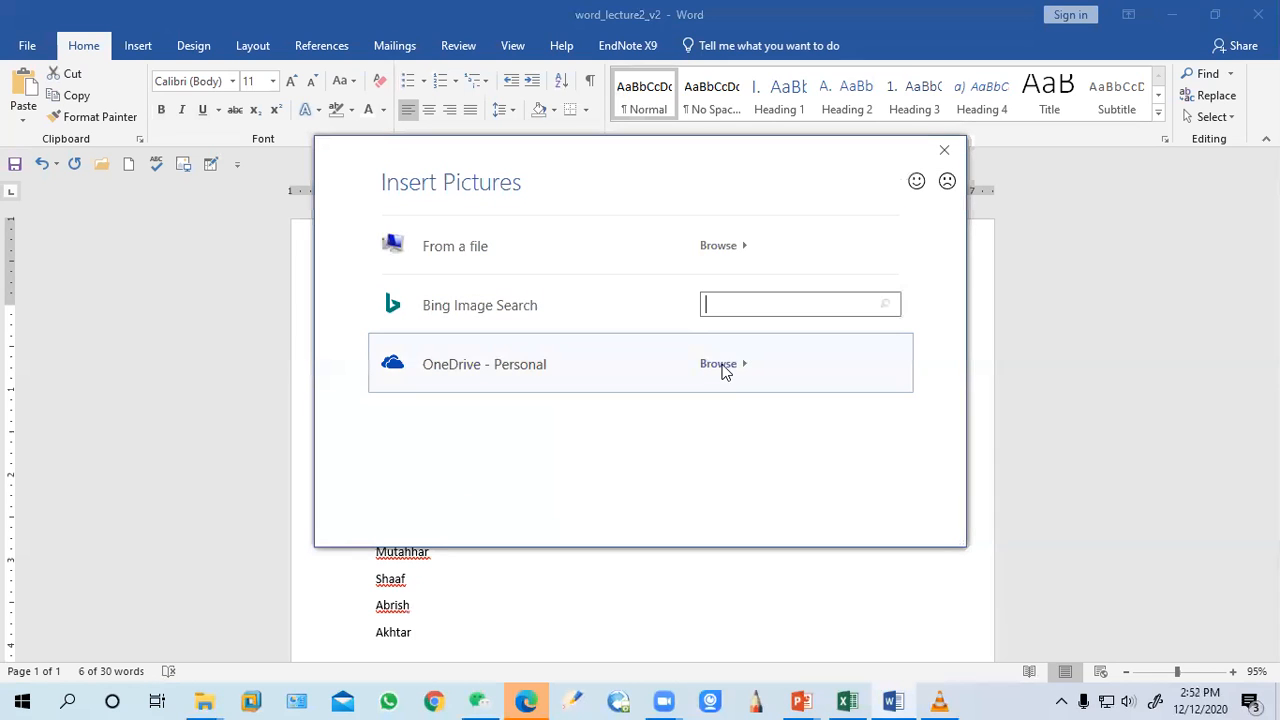
click(917, 186)
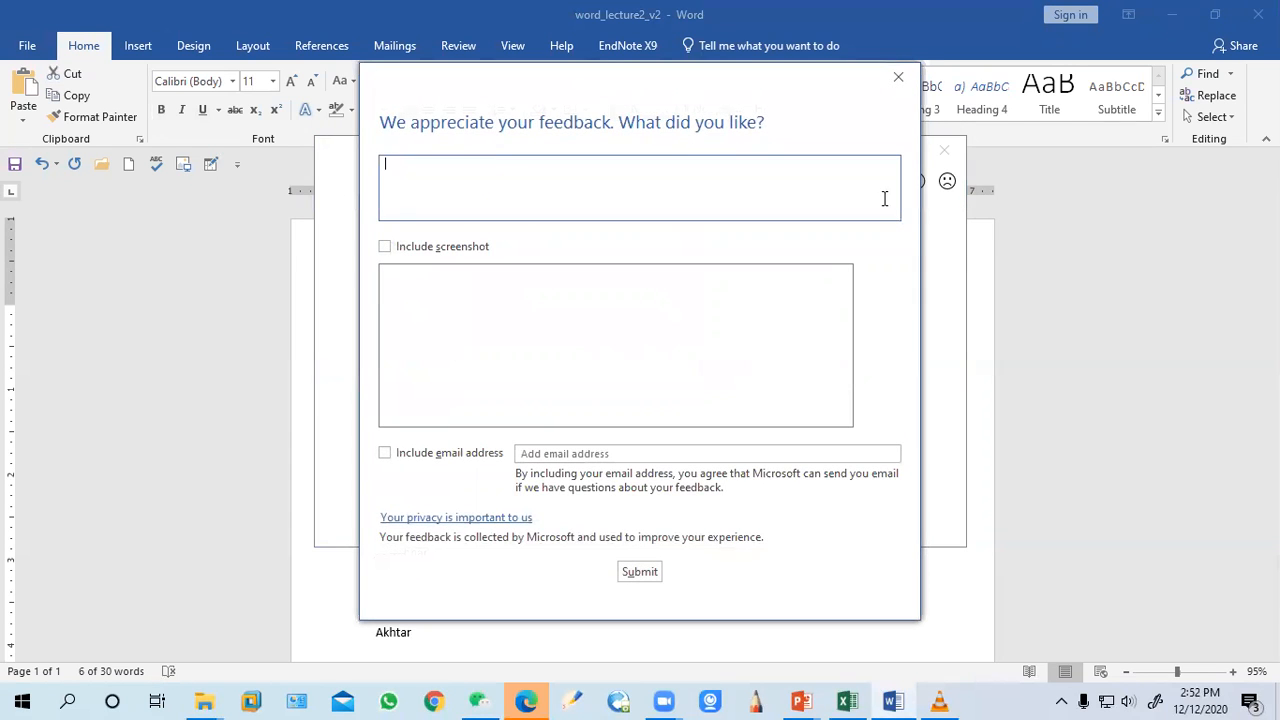
click(899, 78)
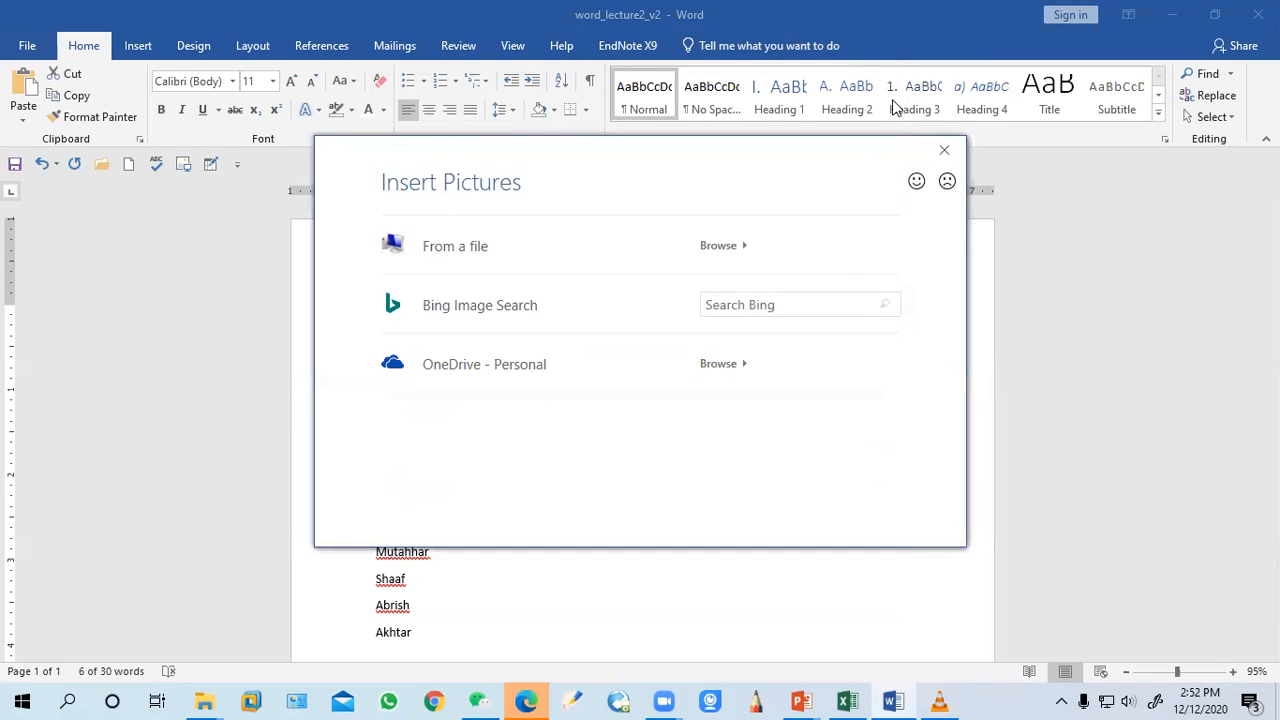
click(944, 150)
click(724, 479)
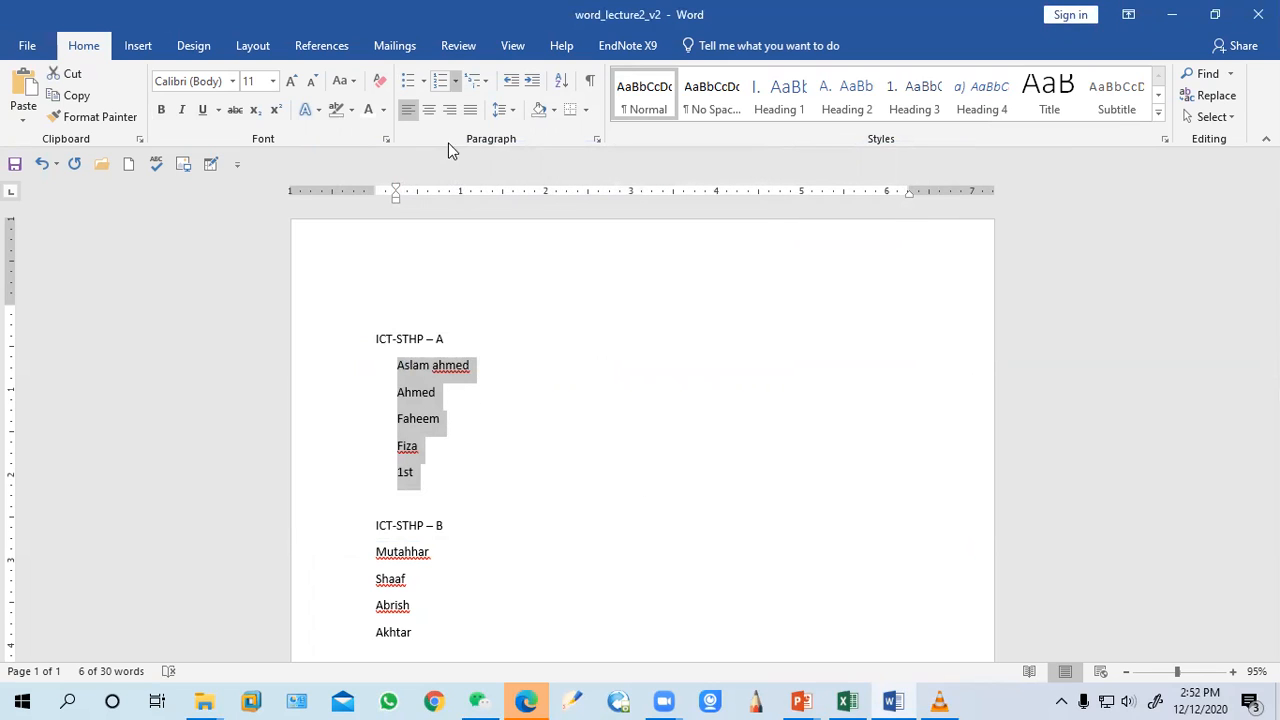
Browse the bullet, numbering and multilevel list galleries with the group A names selected
click(404, 446)
drag(427, 476, 400, 368)
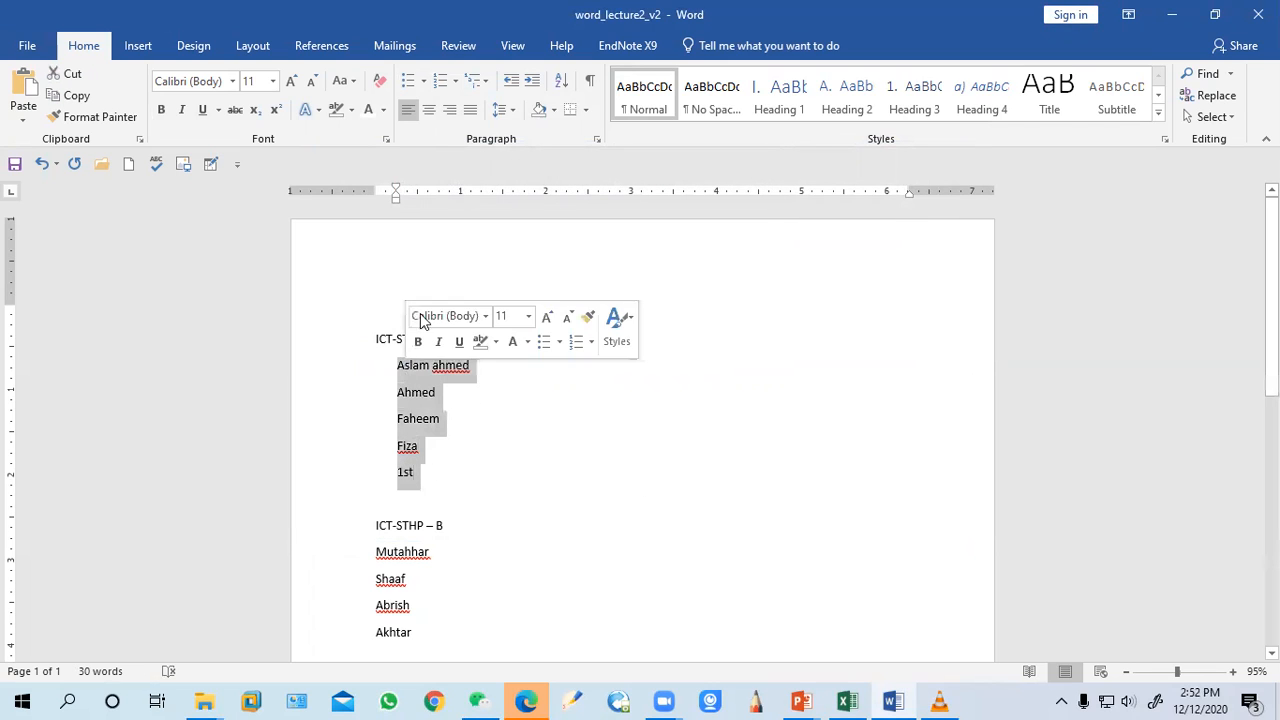
click(424, 86)
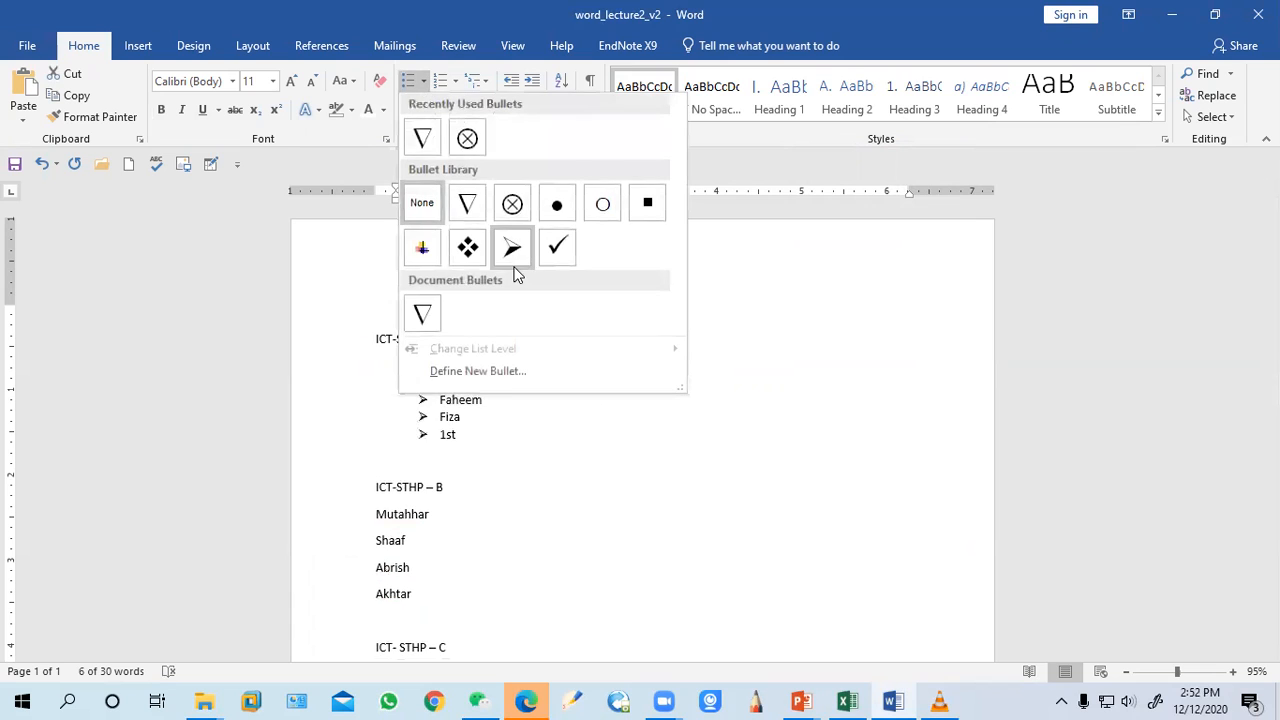
click(455, 82)
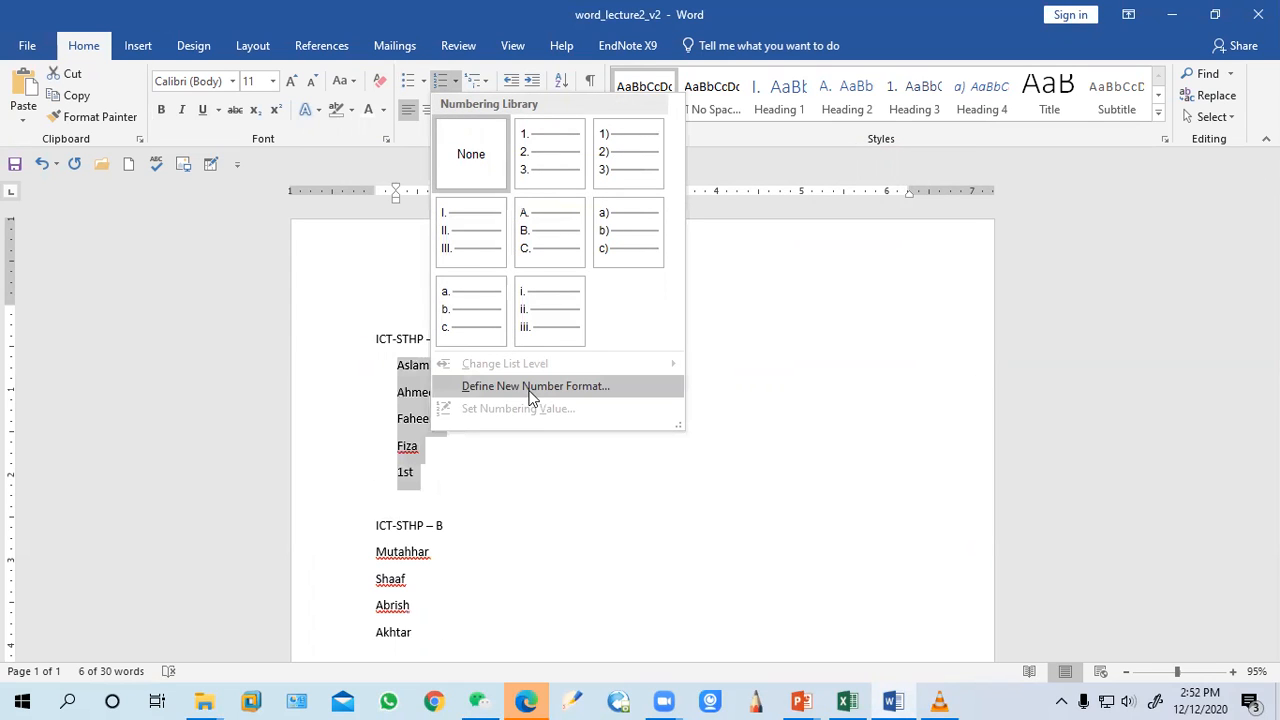
click(486, 84)
click(486, 86)
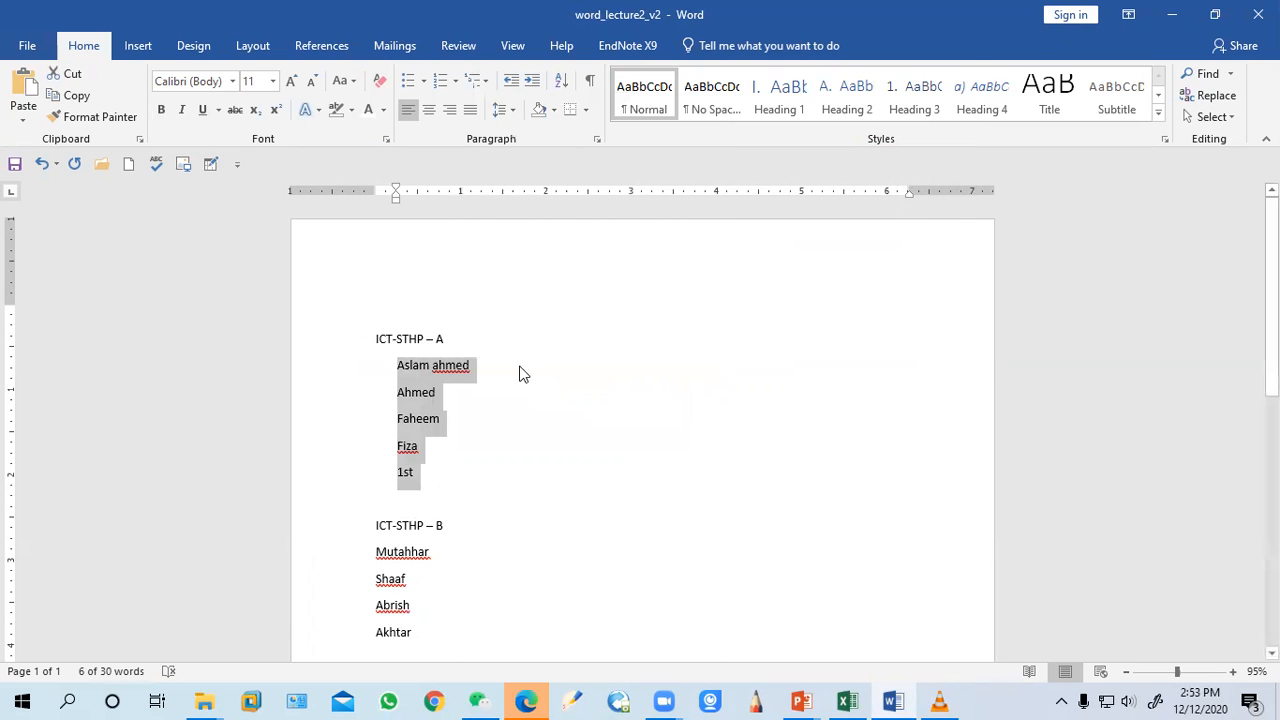
click(525, 370)
click(396, 366)
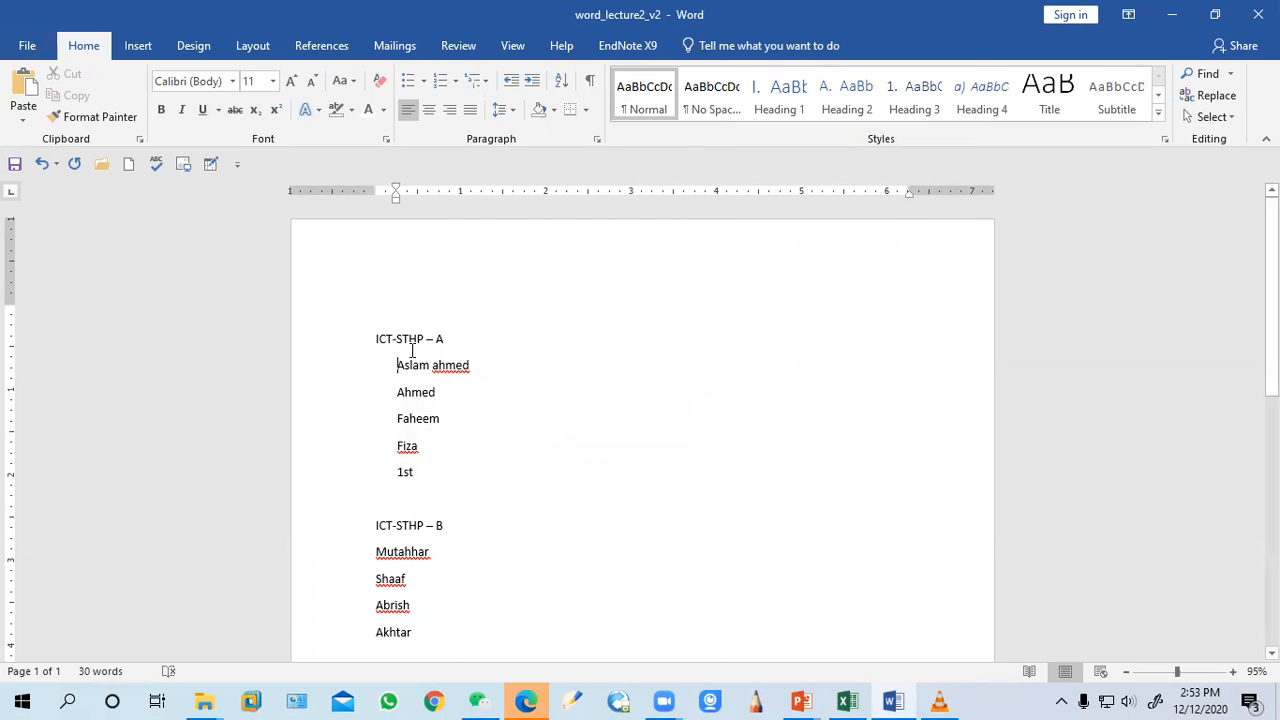
Apply the I. / A. / 1. heading multilevel list to the second MS-word list
scroll(417, 420, down, 10)
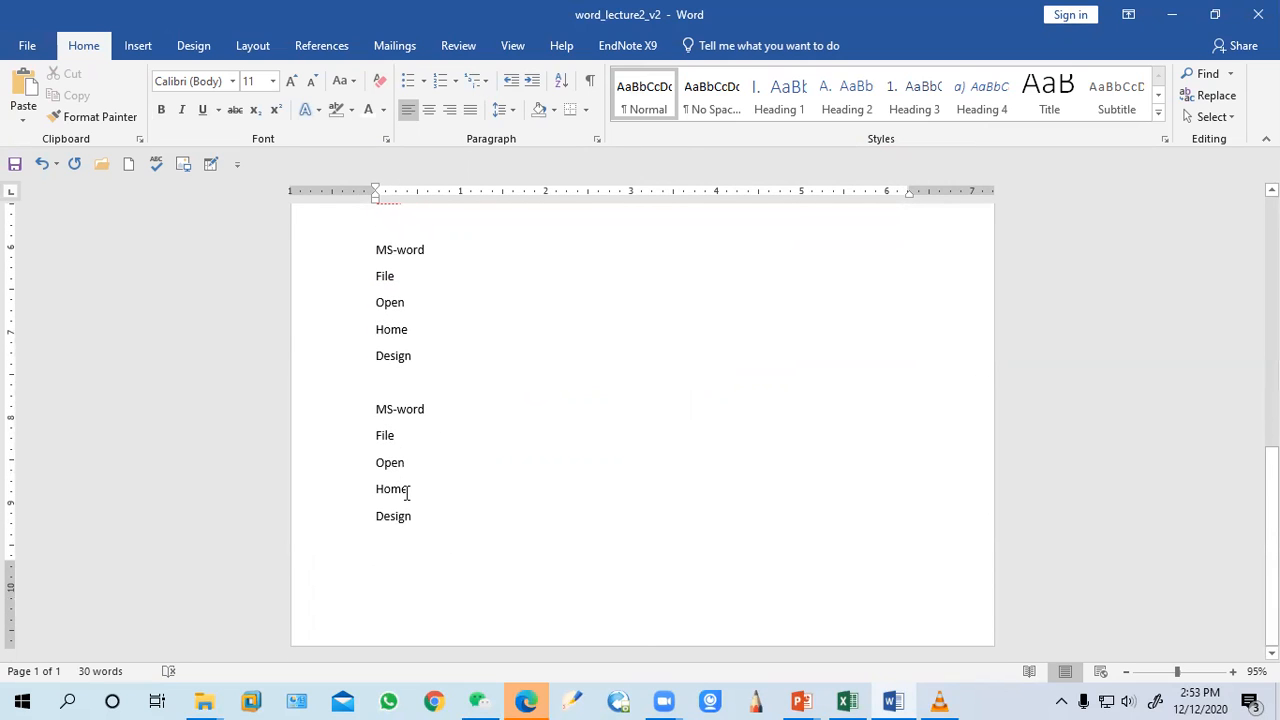
drag(418, 527, 369, 412)
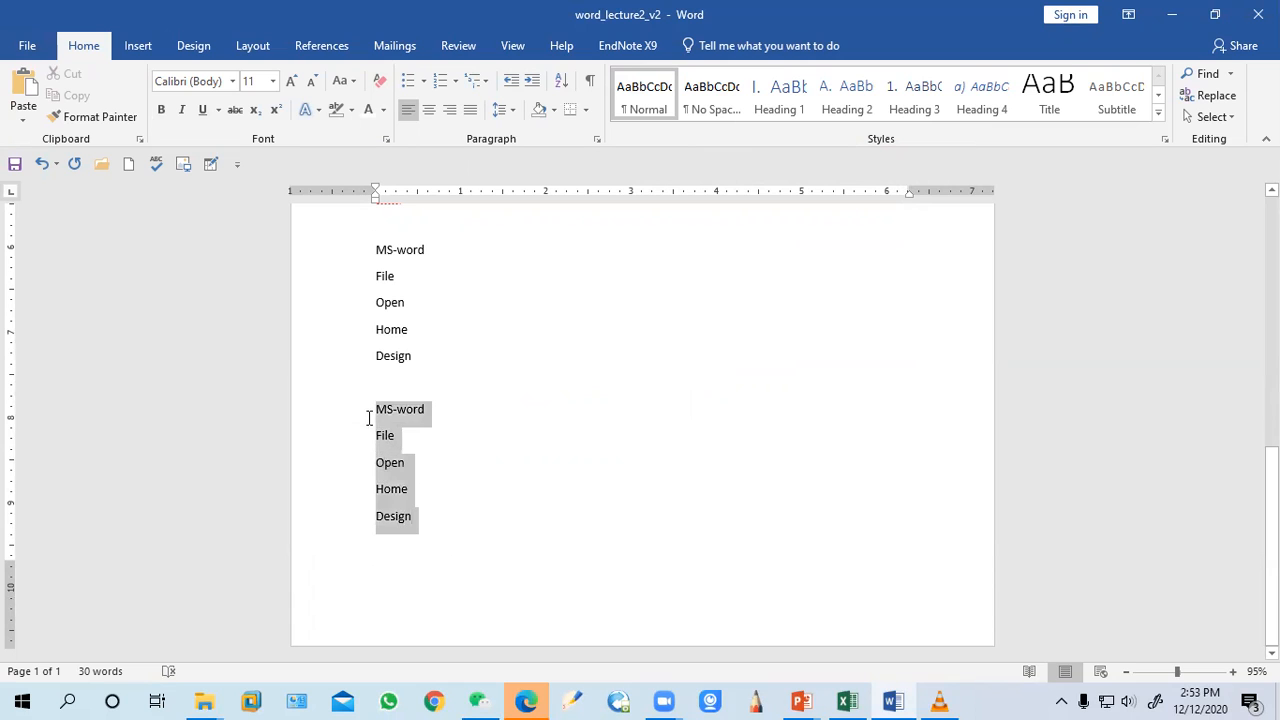
click(486, 82)
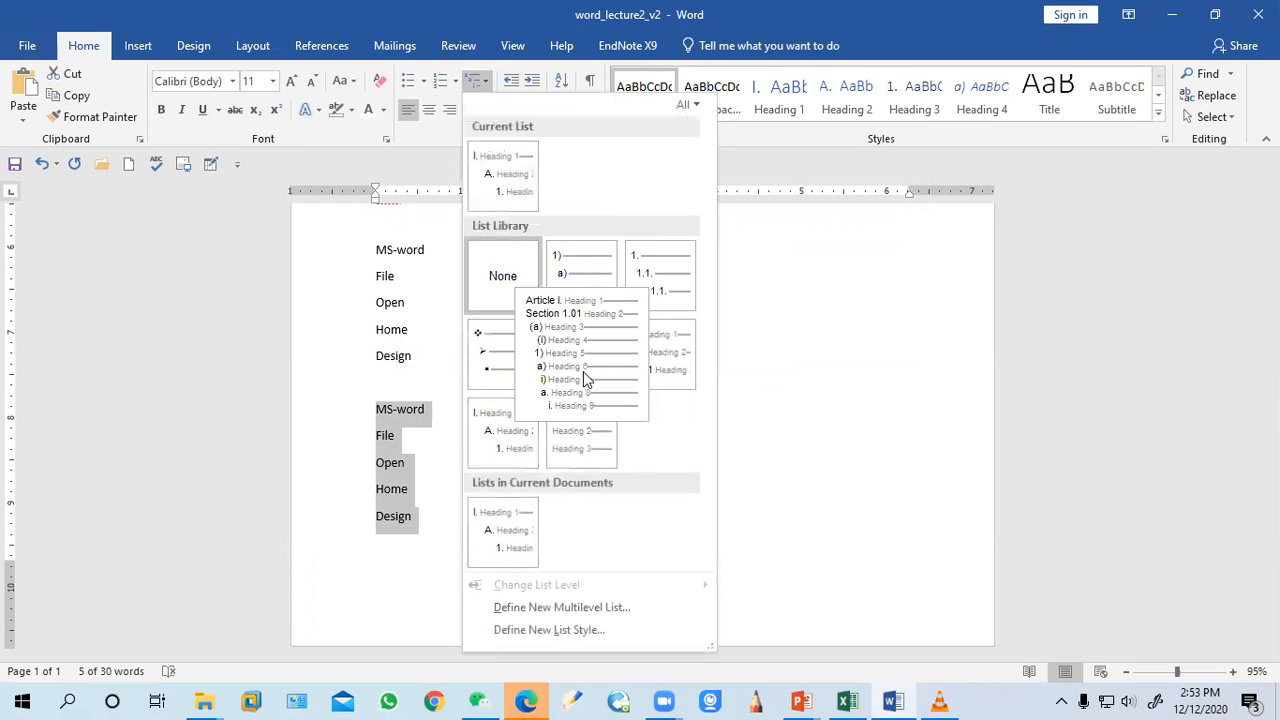
click(490, 456)
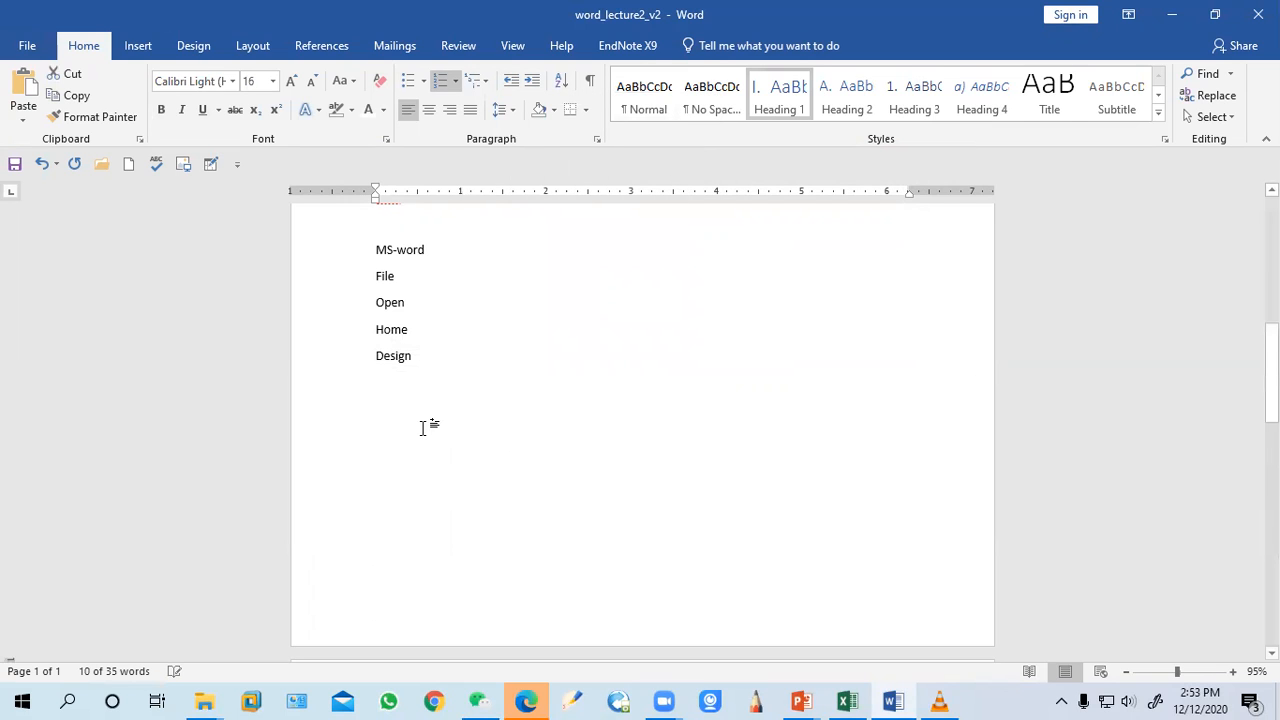
scroll(456, 430, down, 5)
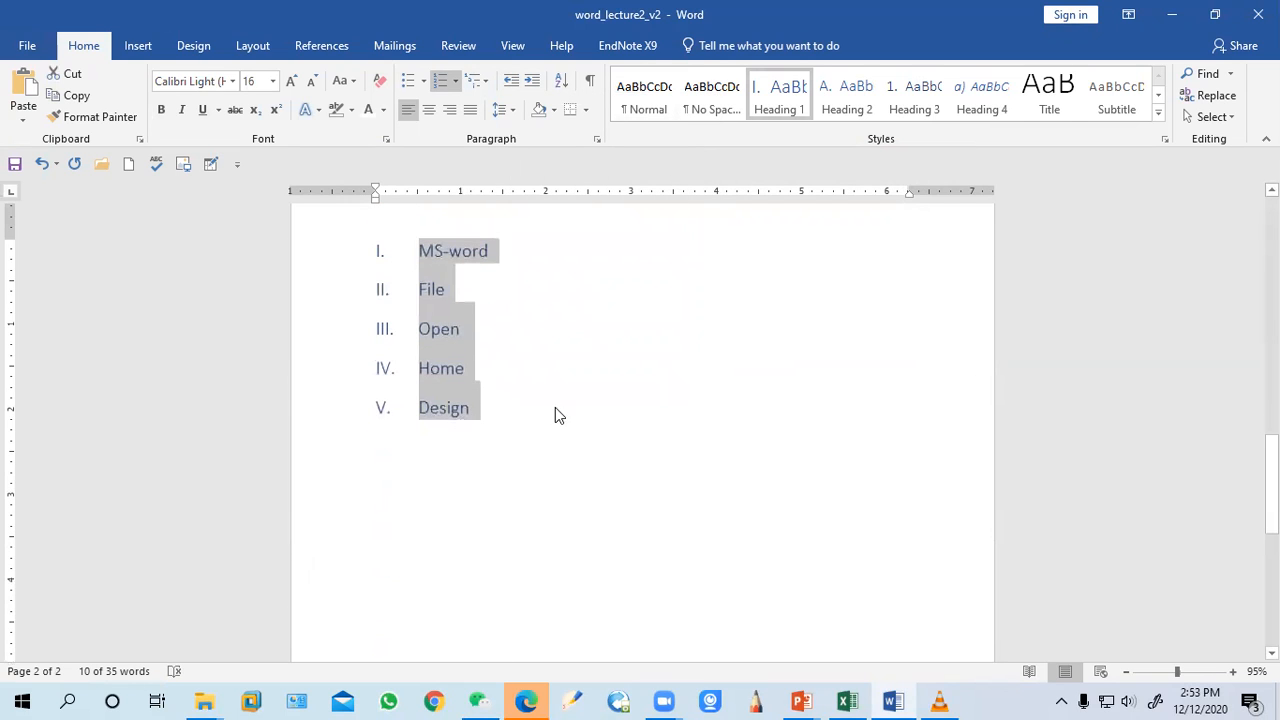
Insert a page break so the multilevel MS-word list starts on a new page
click(492, 251)
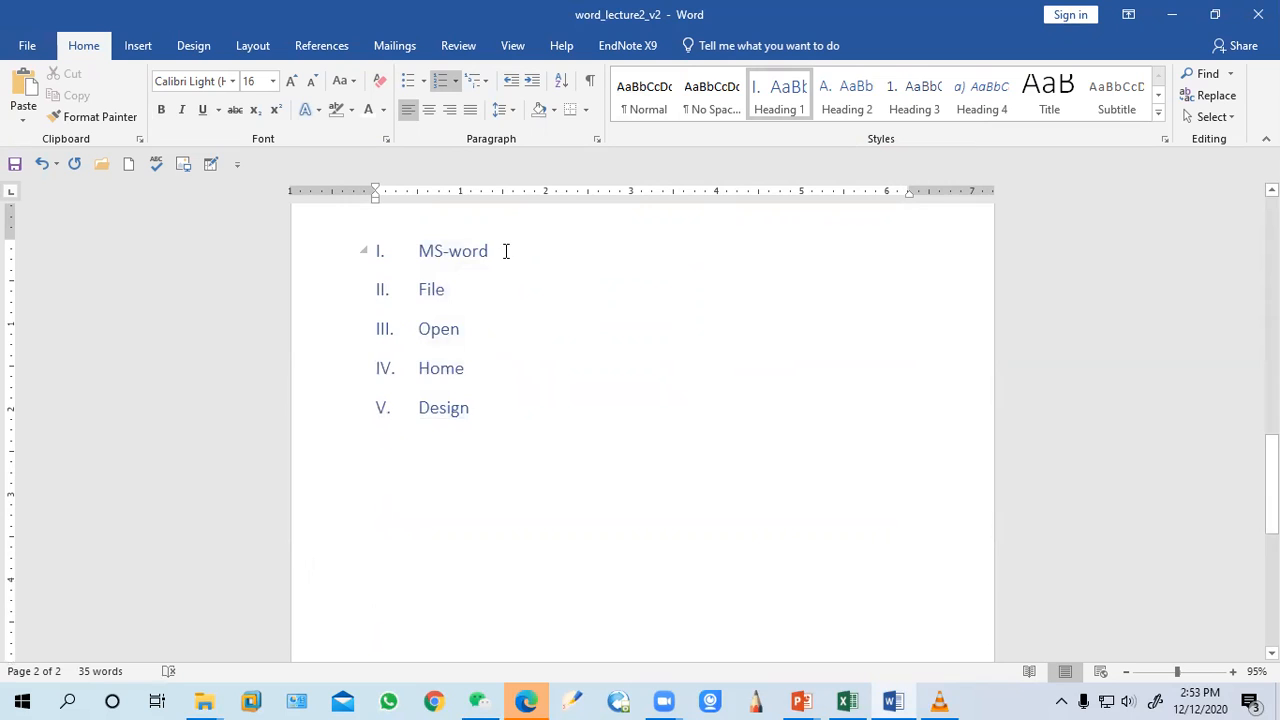
key(ctrl+Return)
scroll(543, 334, up, 2)
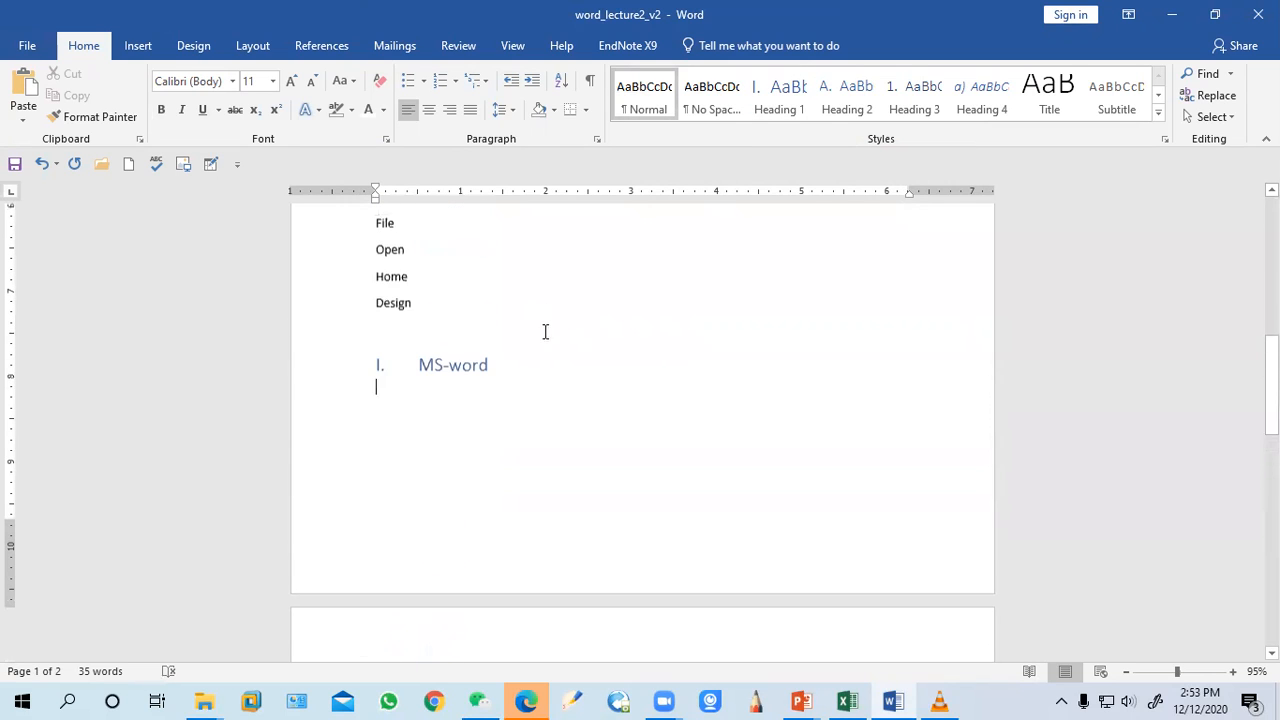
click(494, 384)
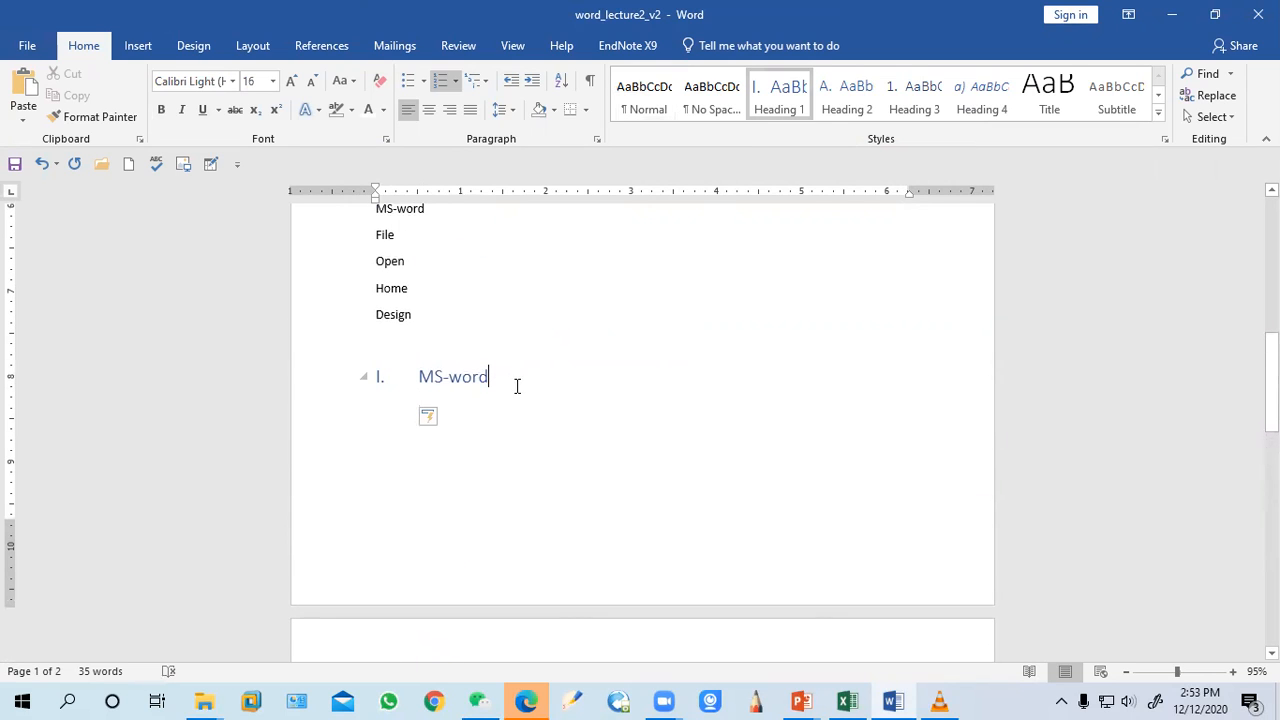
key(Return)
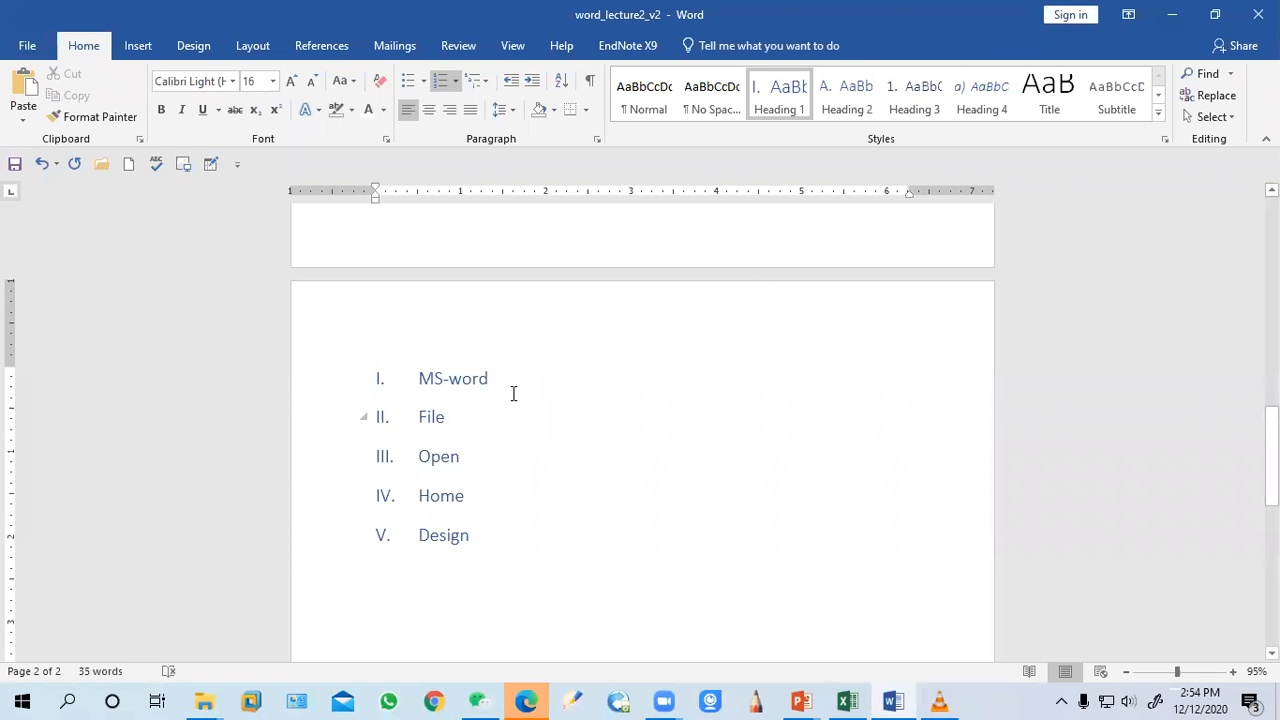
key(Return)
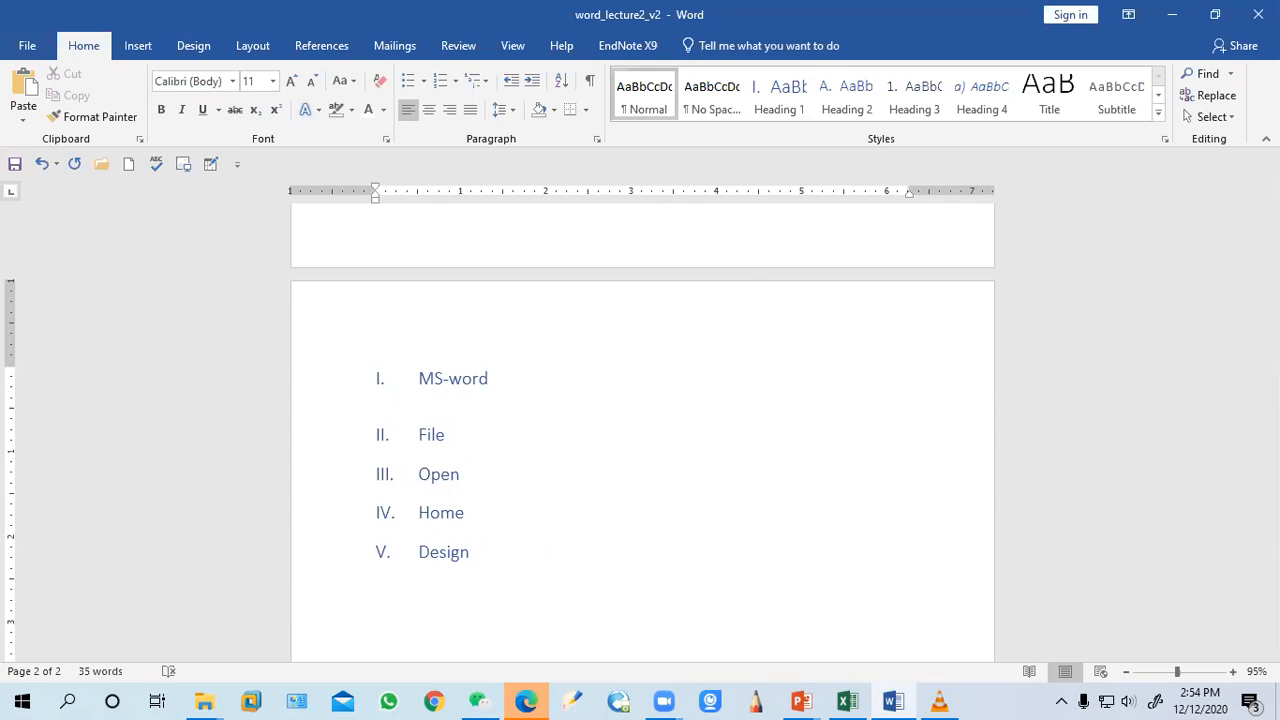
key(BackSpace)
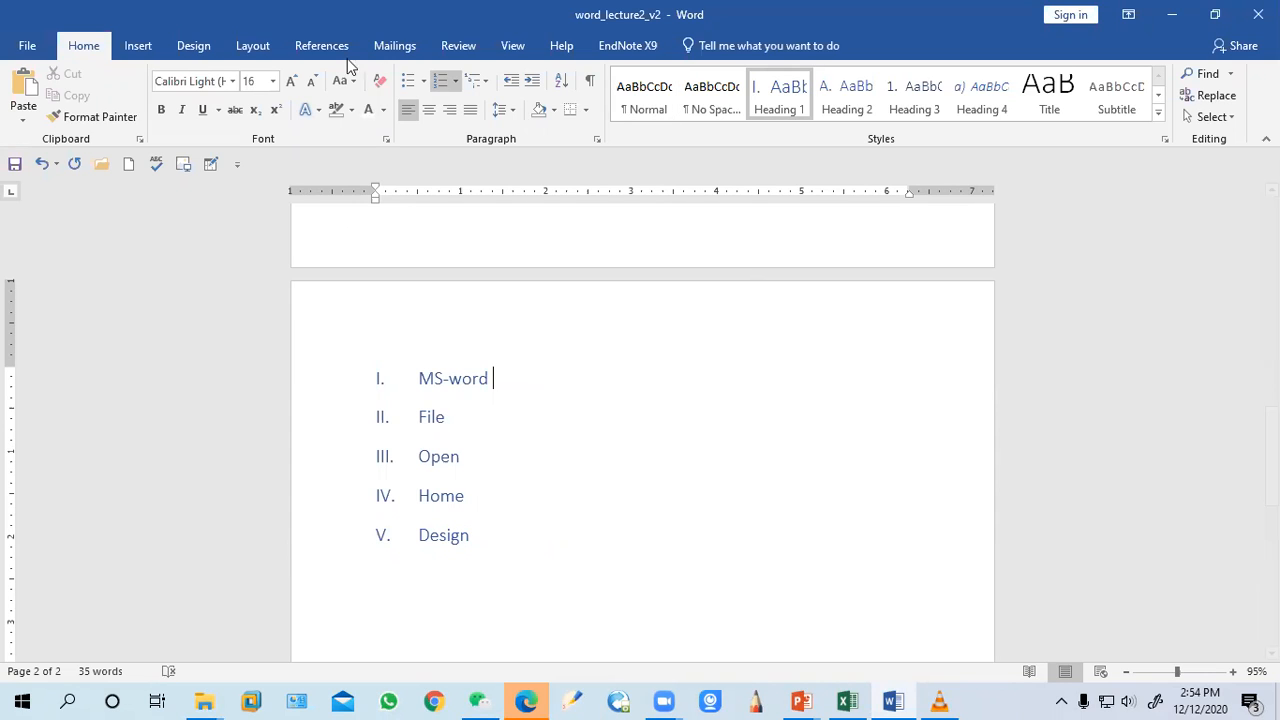
Add a New item after File, apply the multilevel list to it and demote it to sub-item A
click(477, 427)
key(Return)
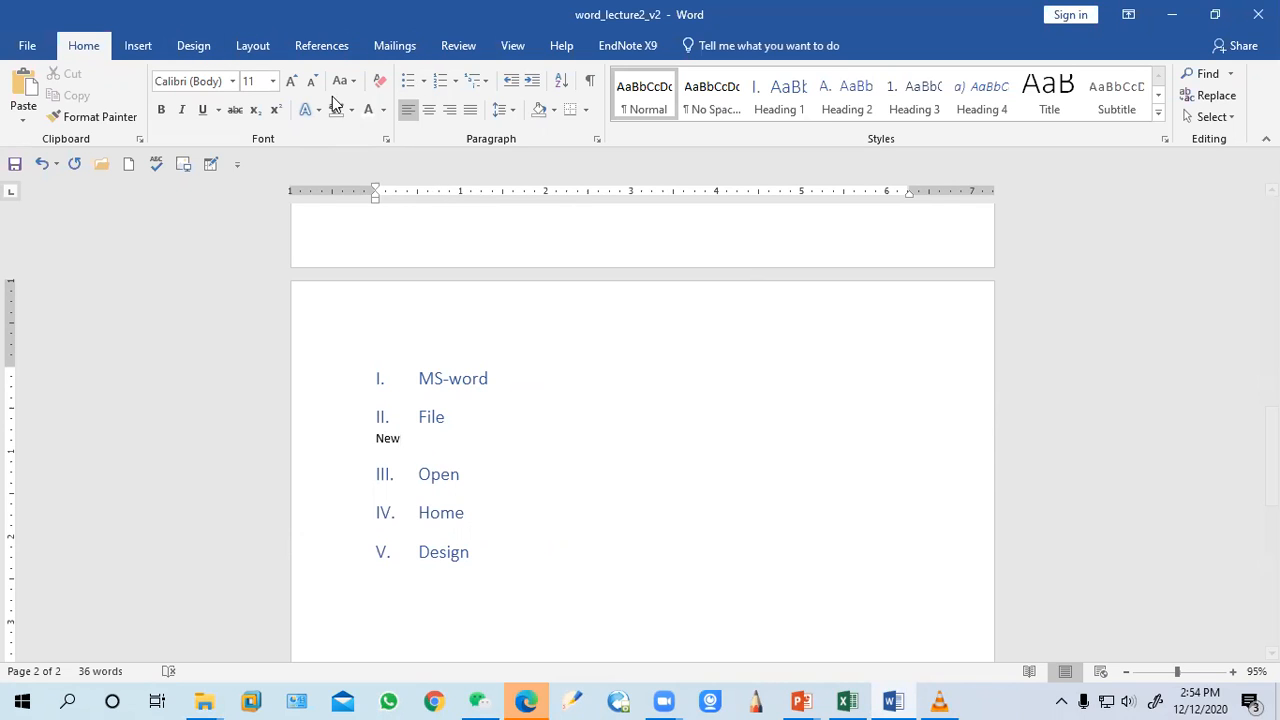
drag(430, 447, 363, 437)
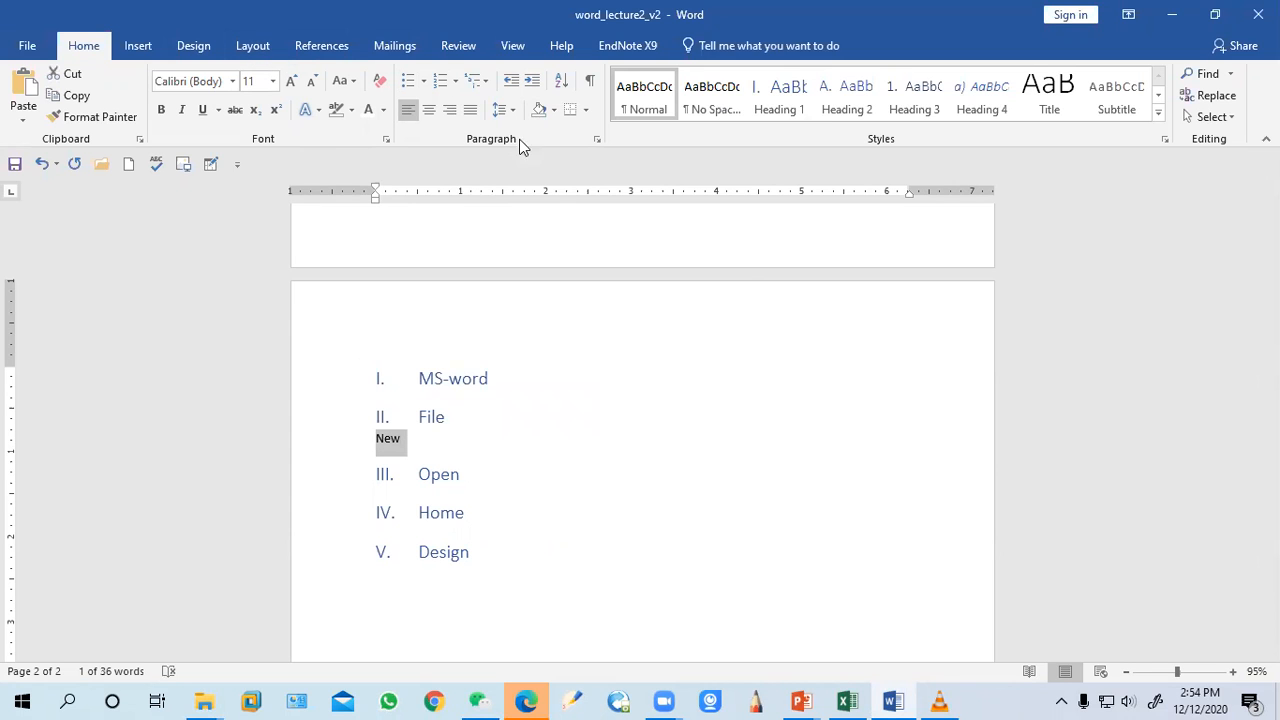
click(476, 81)
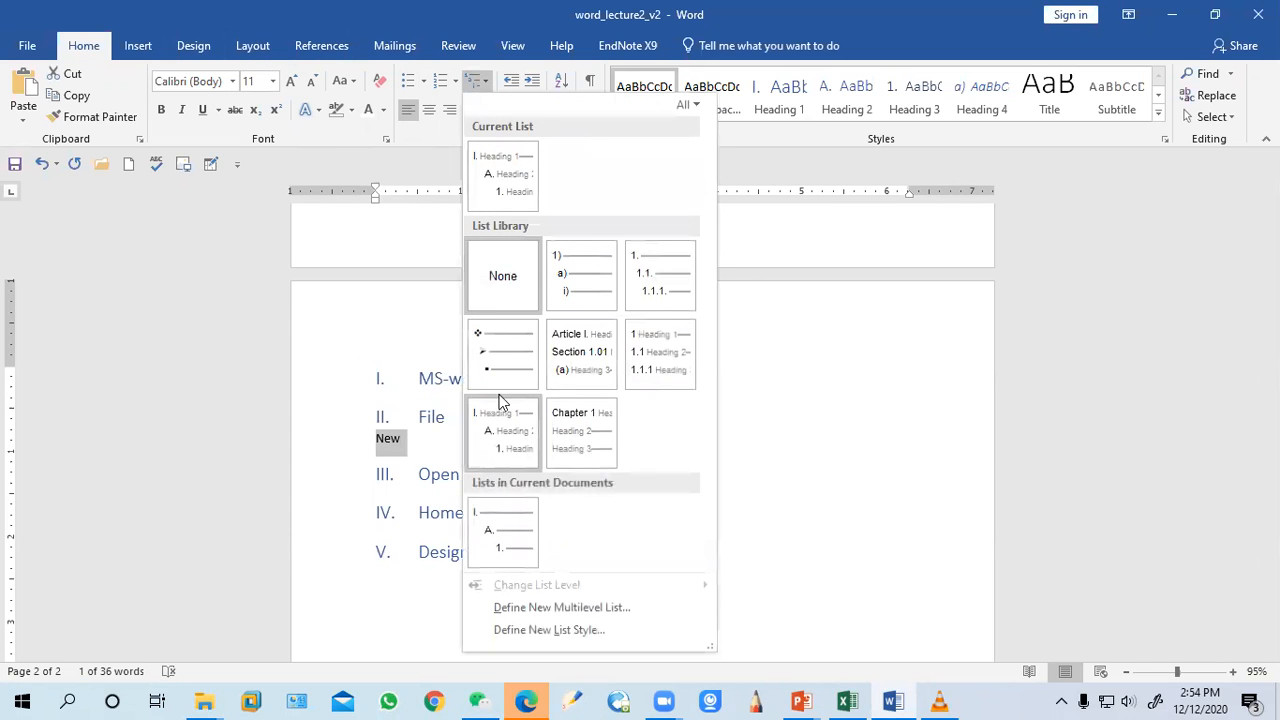
click(480, 435)
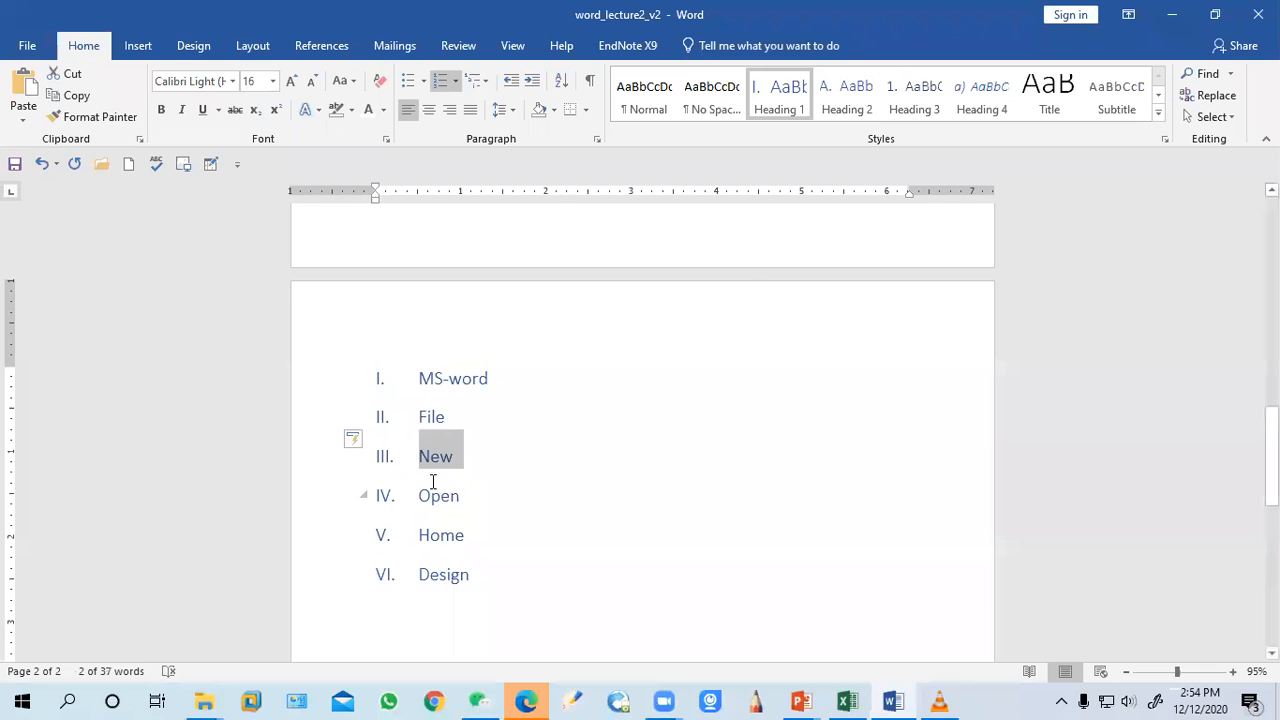
key(Tab)
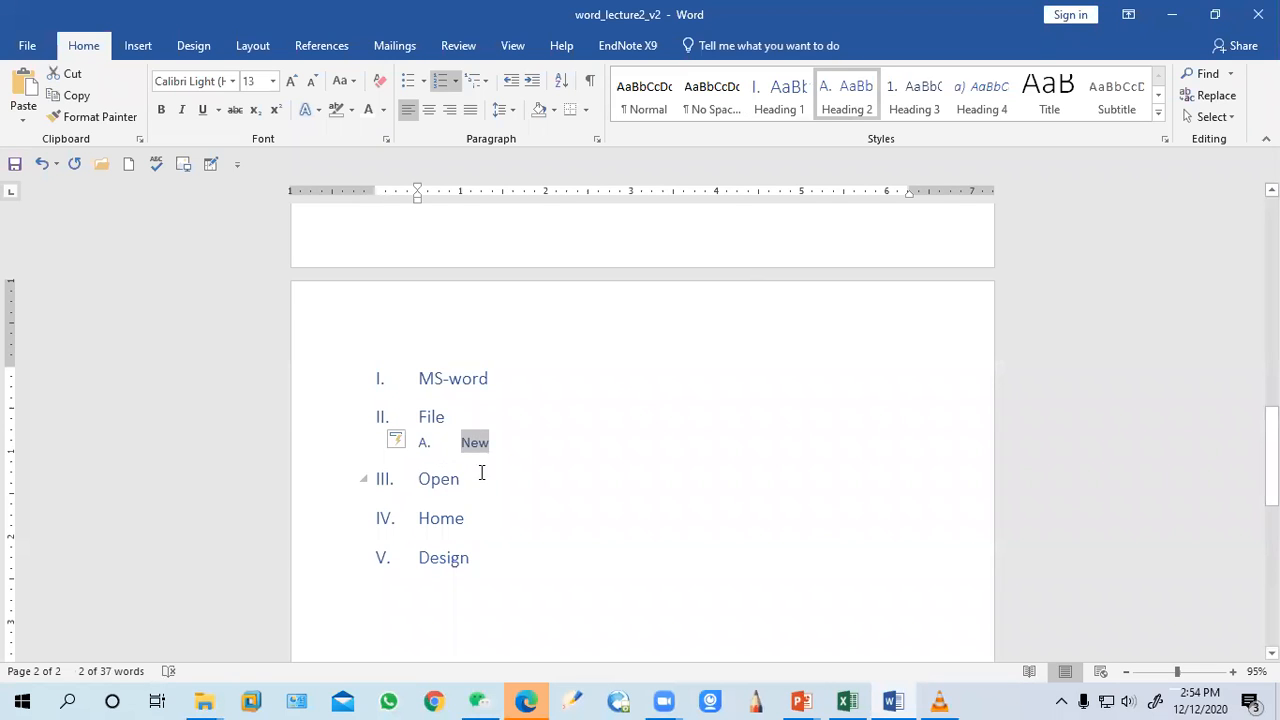
Type Open on a new line below the New sub-item
click(536, 448)
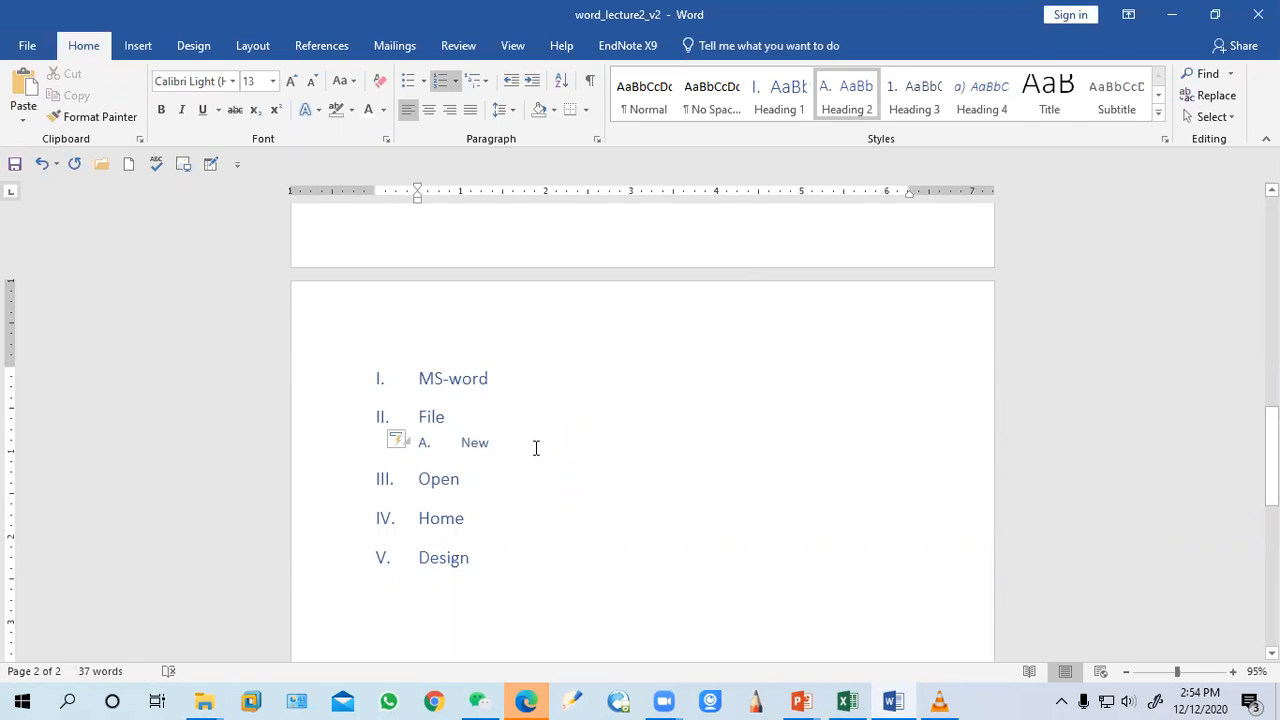
key(Return)
text(V)
key(BackSpace)
key(BackSpace)
key(Return)
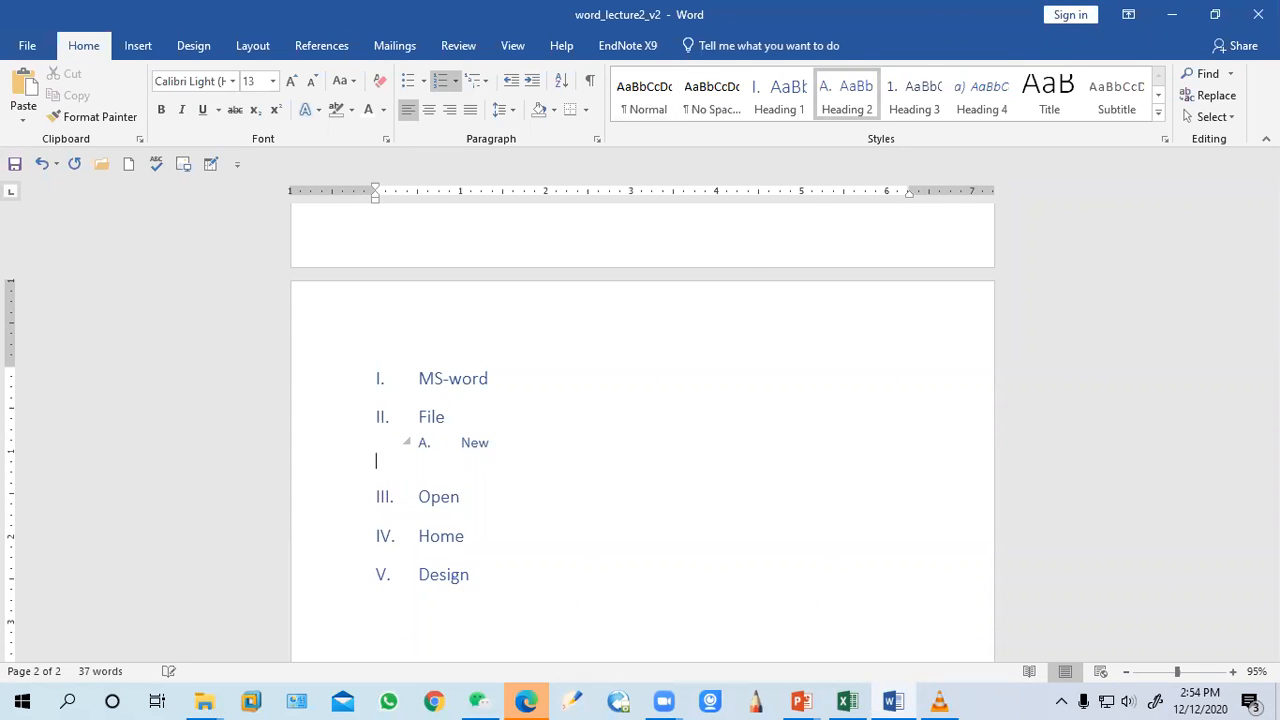
key(Tab)
key(BackSpace)
text(open)
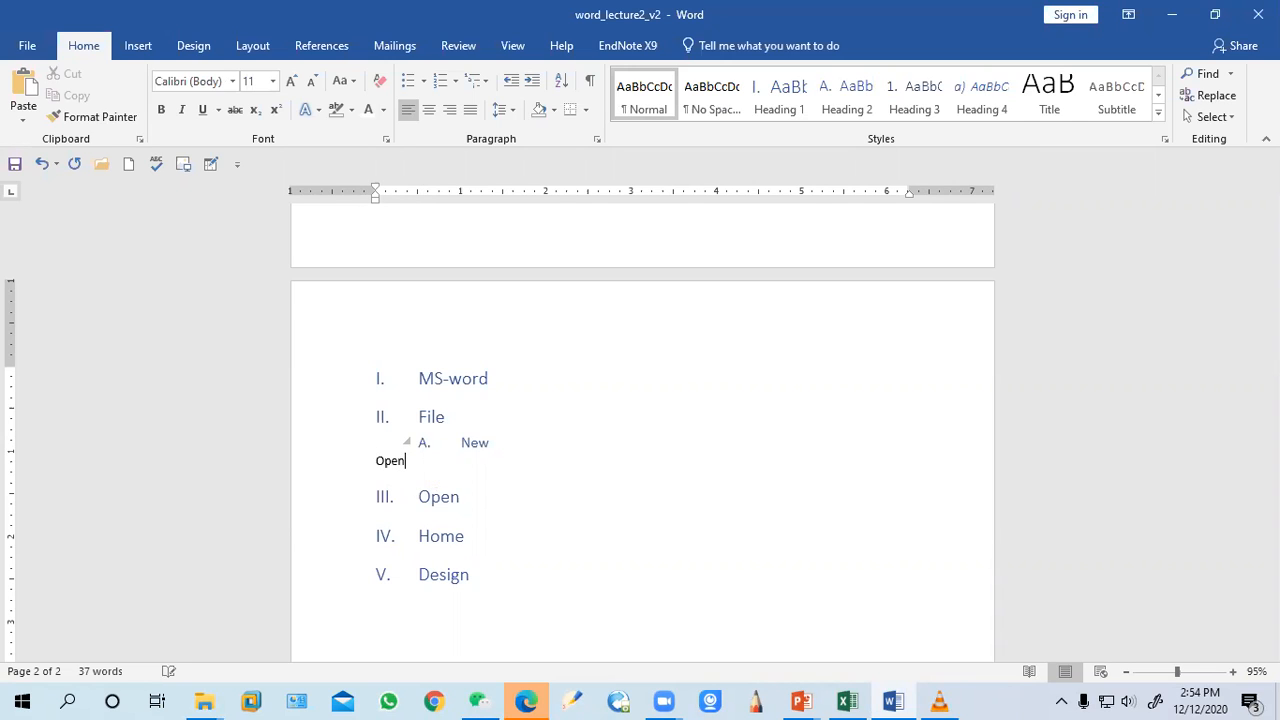
key(Return)
Apply the heading multilevel list to Open and demote it to sub-item B under File
click(366, 451)
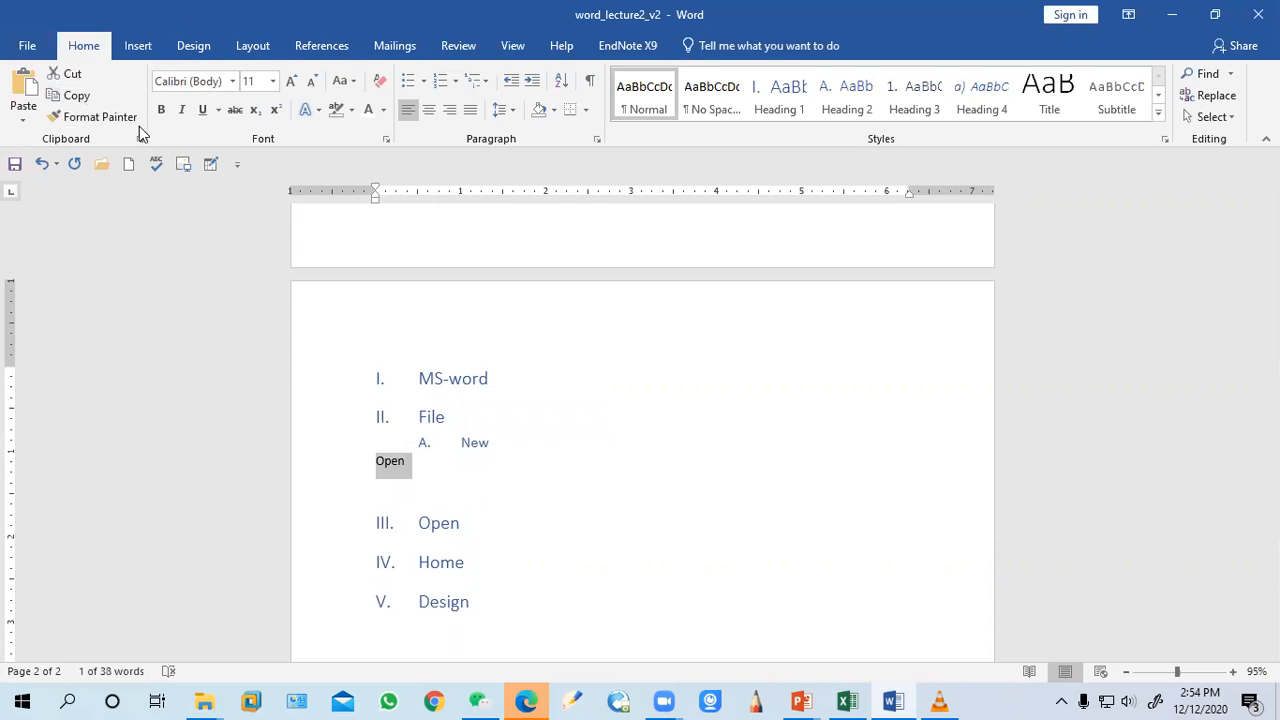
click(477, 80)
click(497, 449)
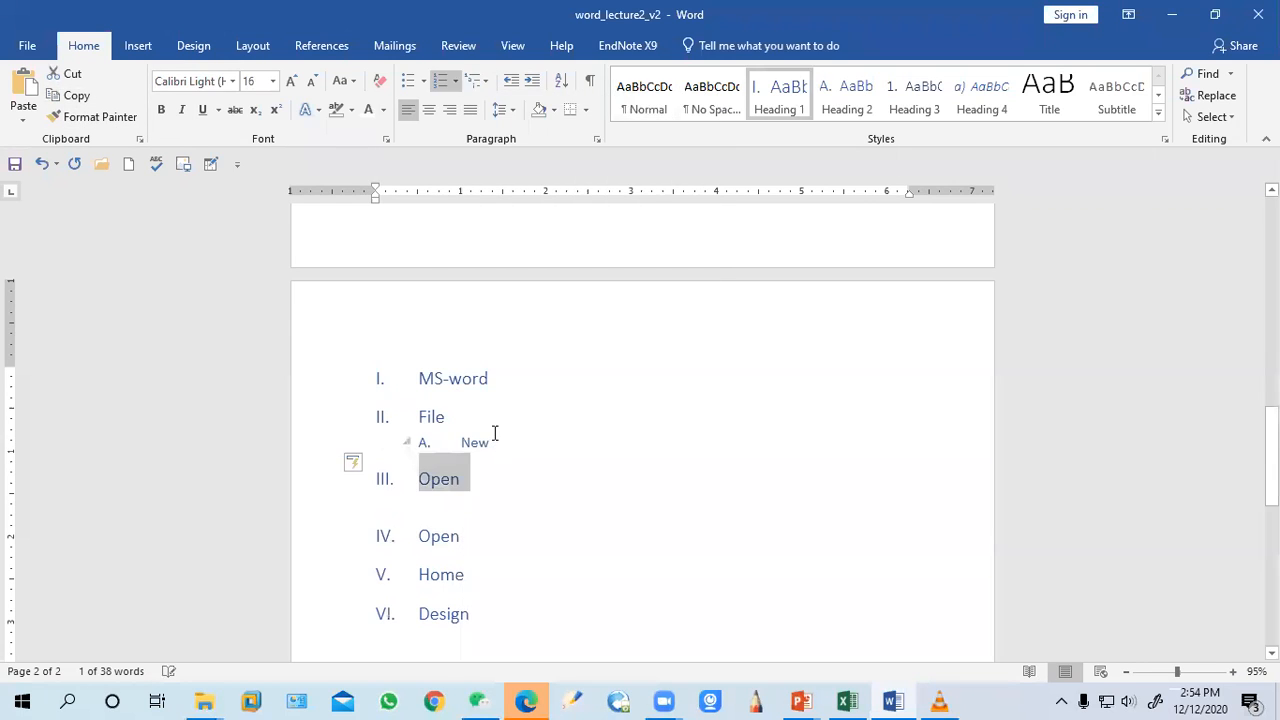
key(Tab)
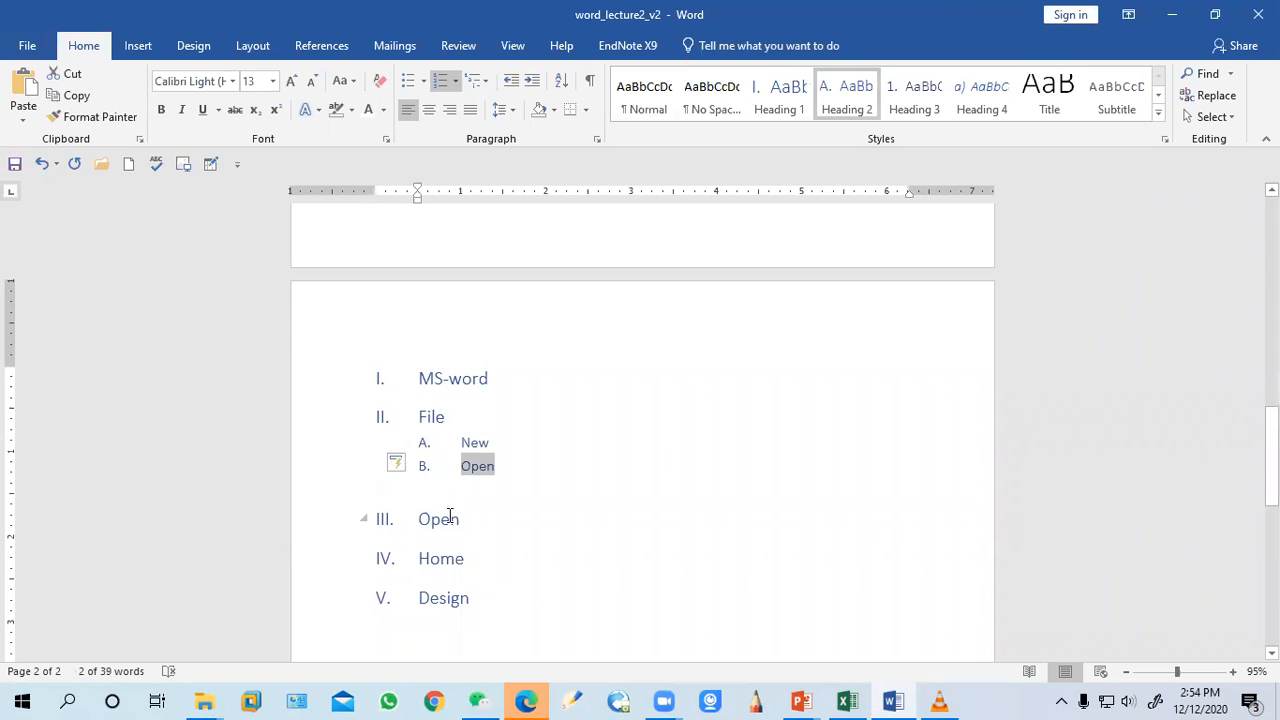
Add Browse and select as two new lines under the Open sub-item
click(518, 480)
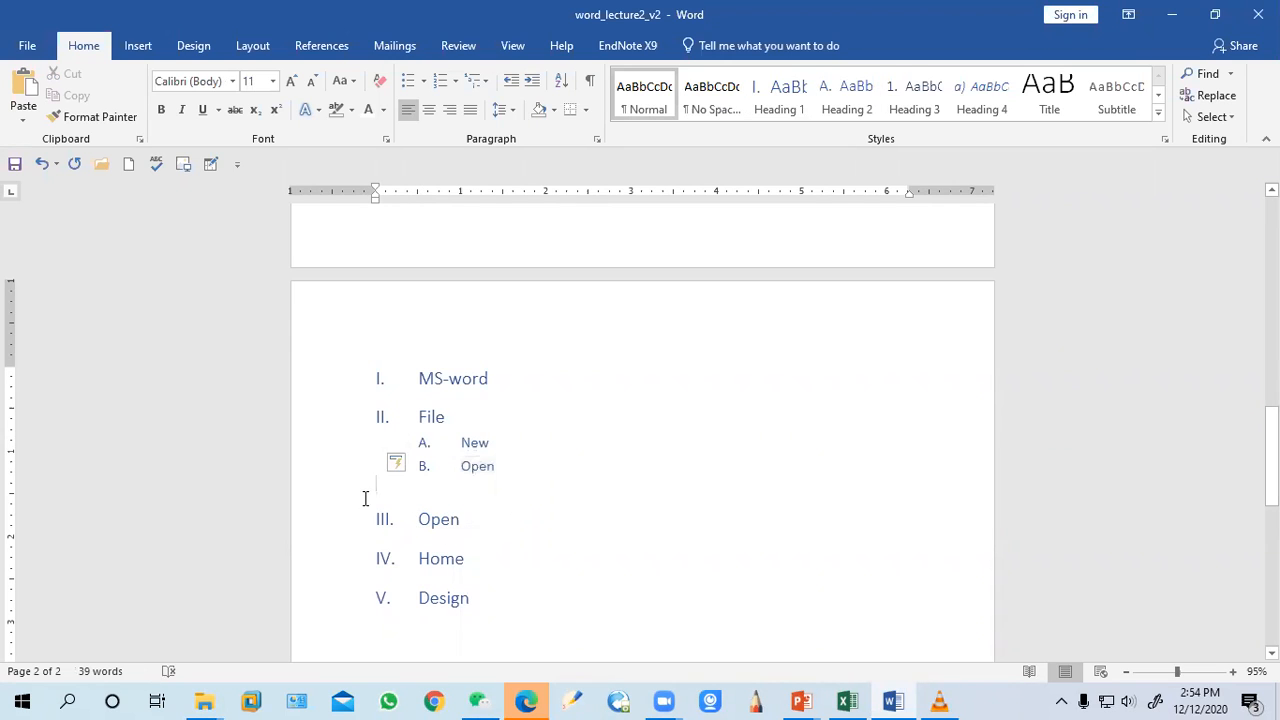
key(BackSpace)
key(Return)
key(Tab)
key(Tab)
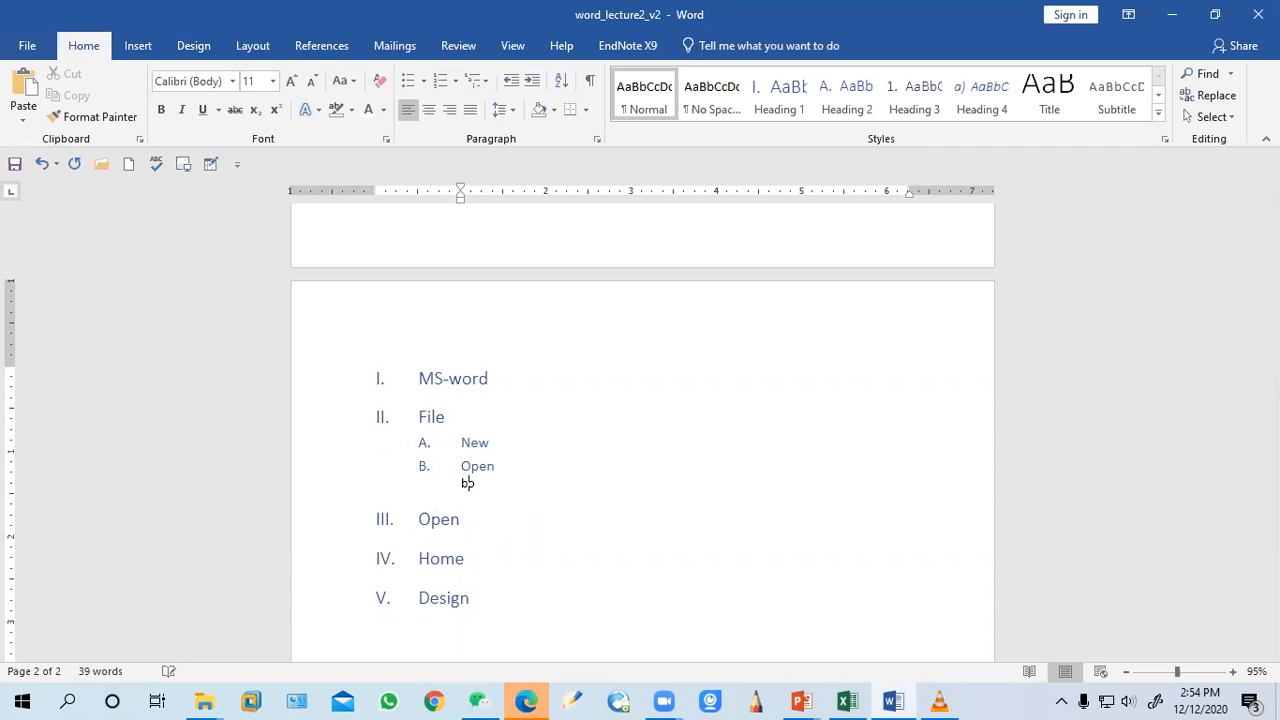
text(briow)
key(BackSpace)
key(BackSpace)
key(BackSpace)
text(os)
key(BackSpace)
key(BackSpace)
text(wse)
key(Return)
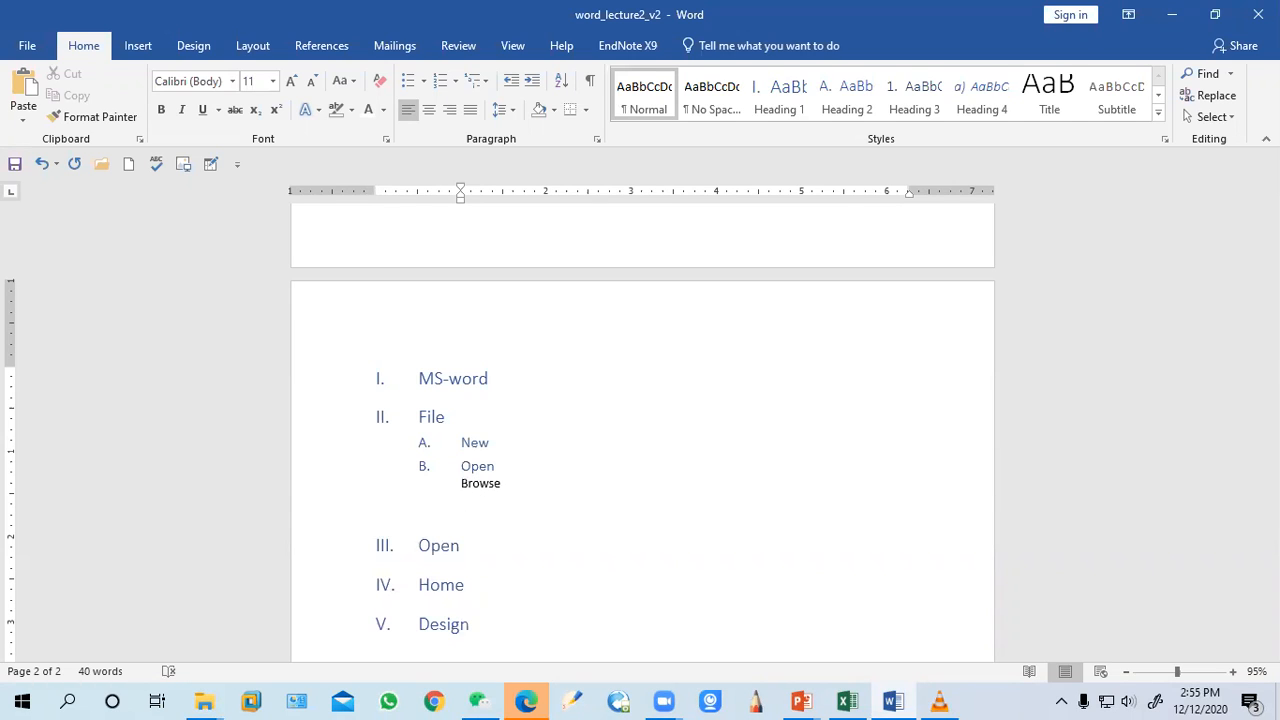
text(select)
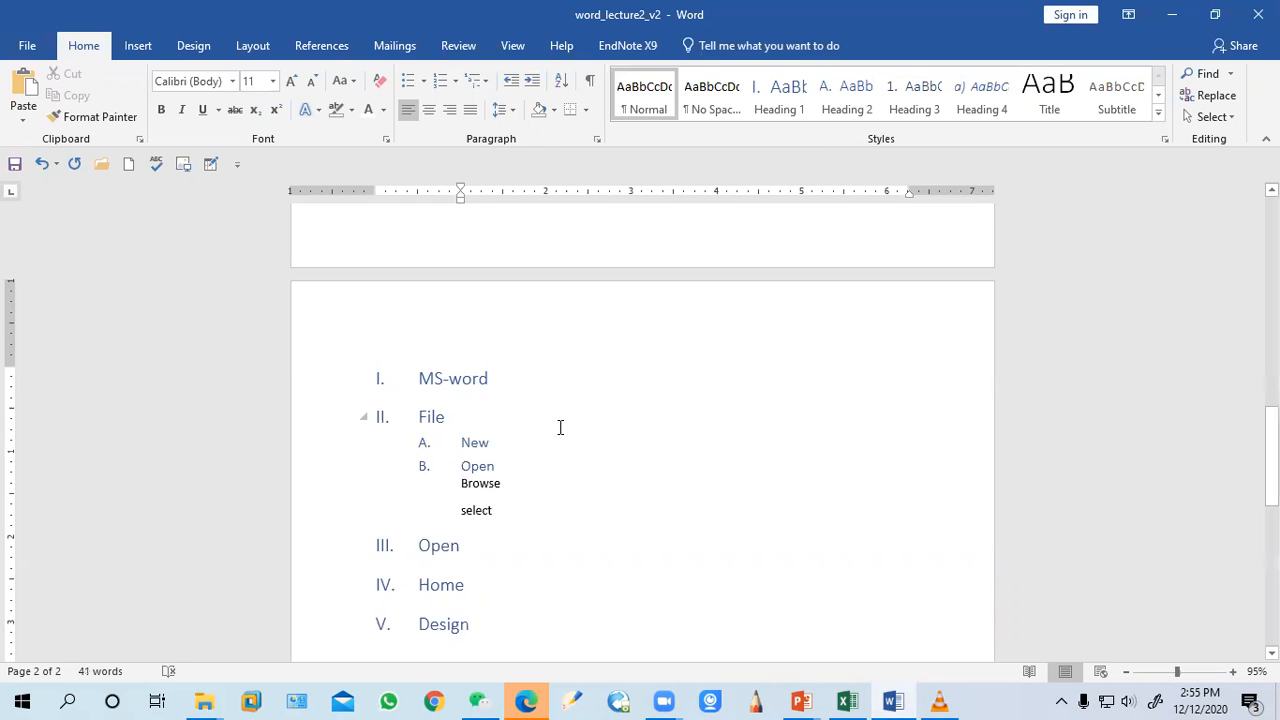
Apply the heading multilevel list to Browse and select, numbering them 1 and 2 under Open
click(508, 465)
drag(509, 509, 453, 489)
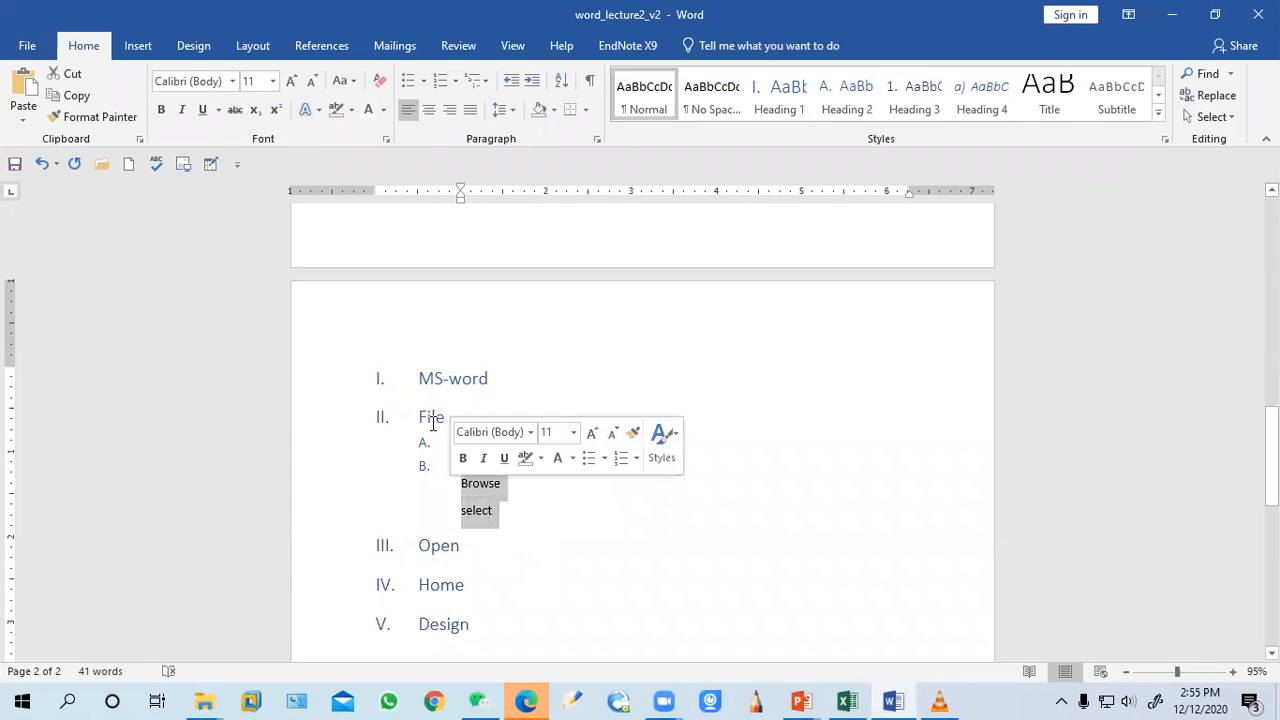
click(478, 83)
click(506, 461)
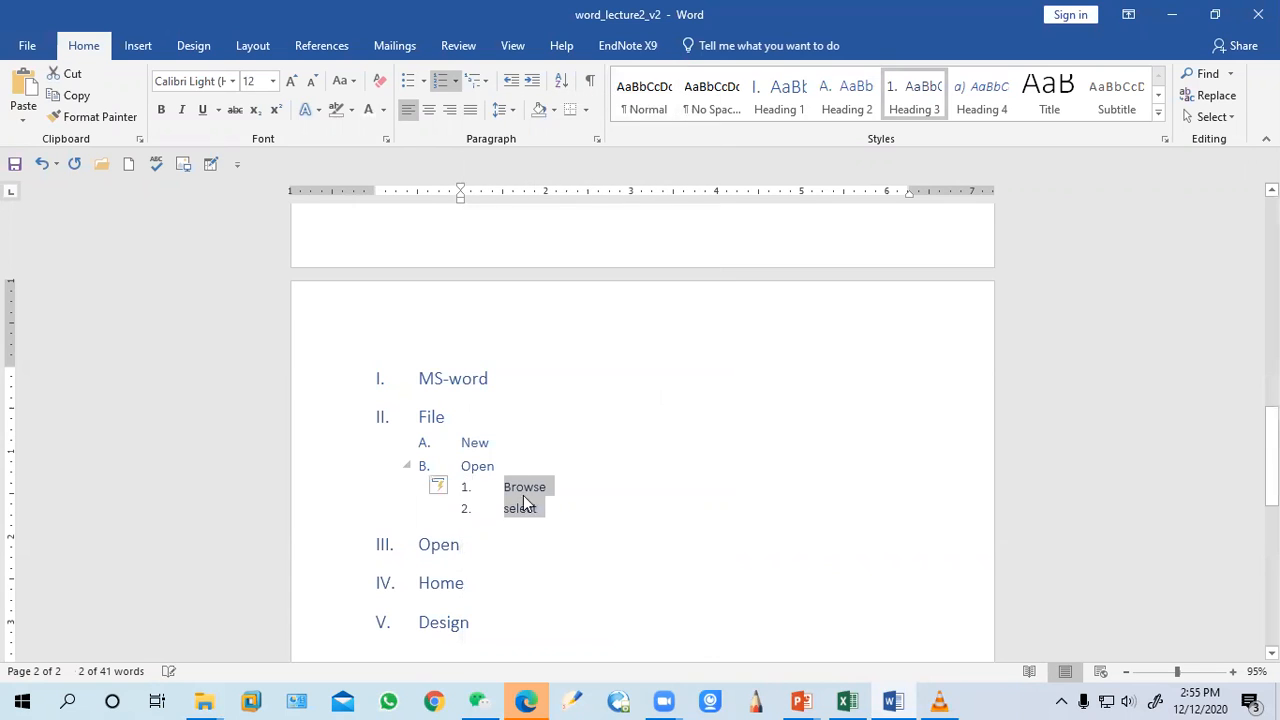
key(Up)
key(Up)
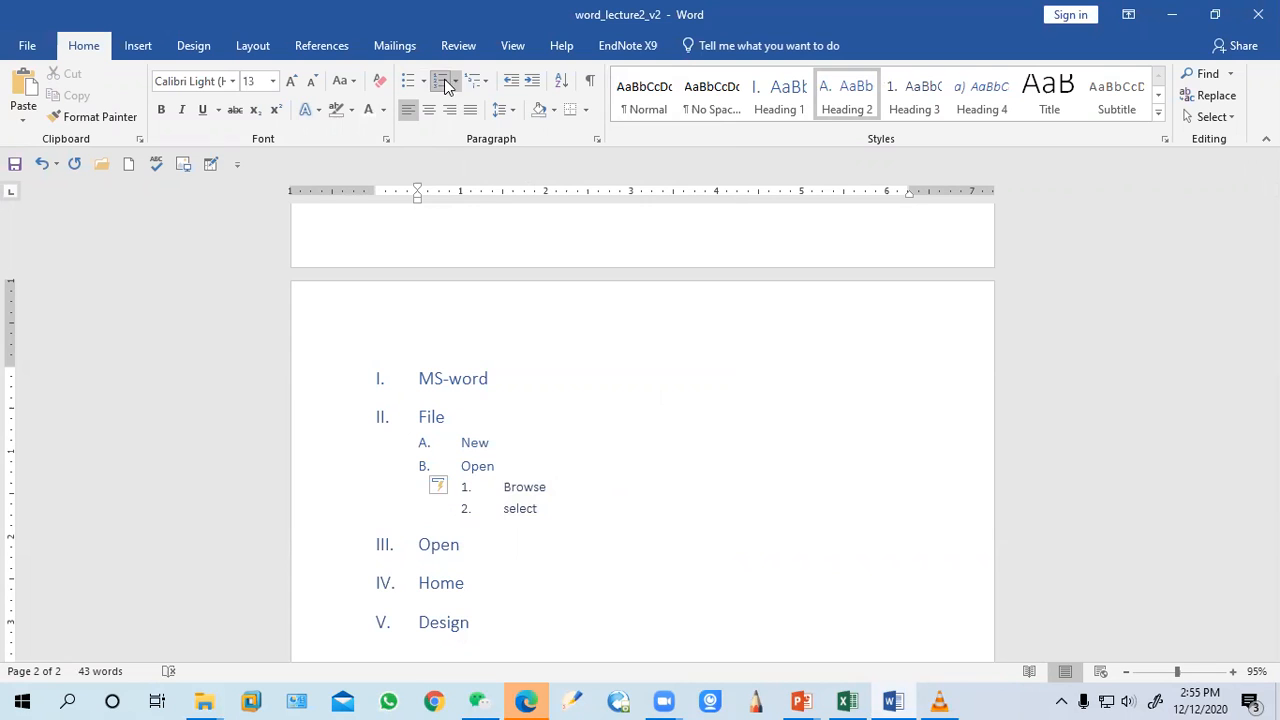
click(492, 90)
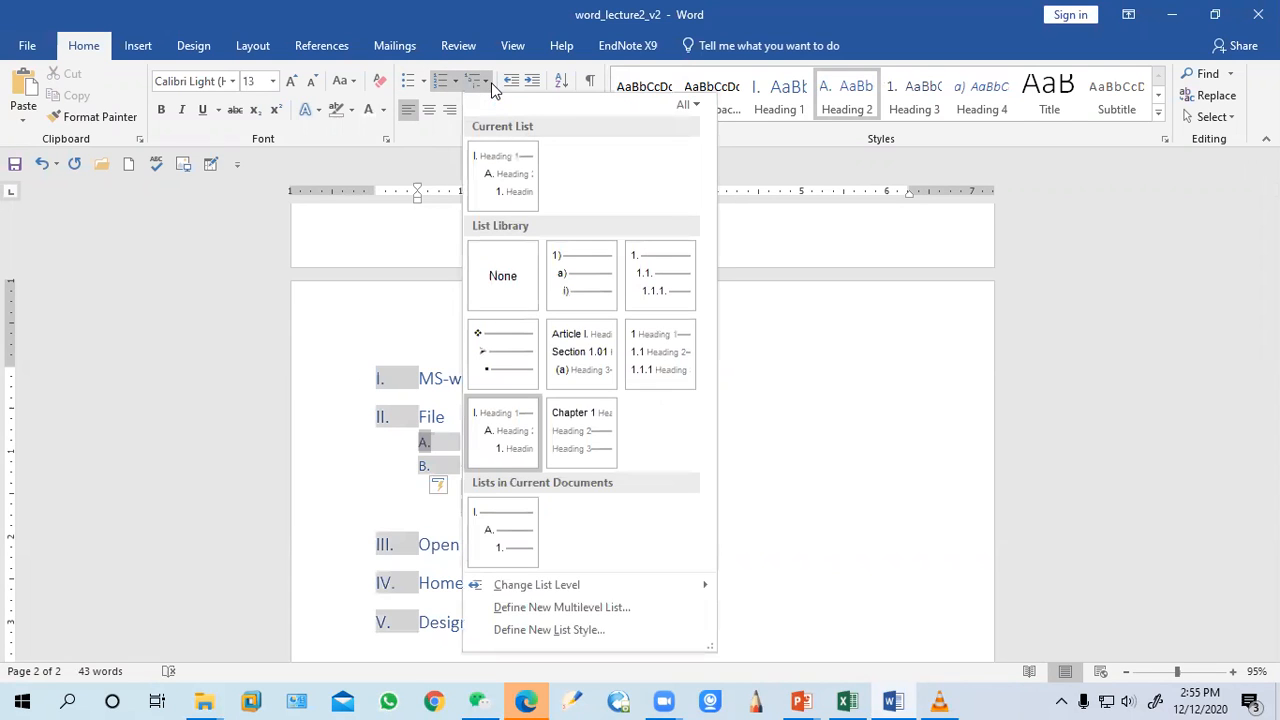
click(823, 480)
scroll(672, 446, up, 10)
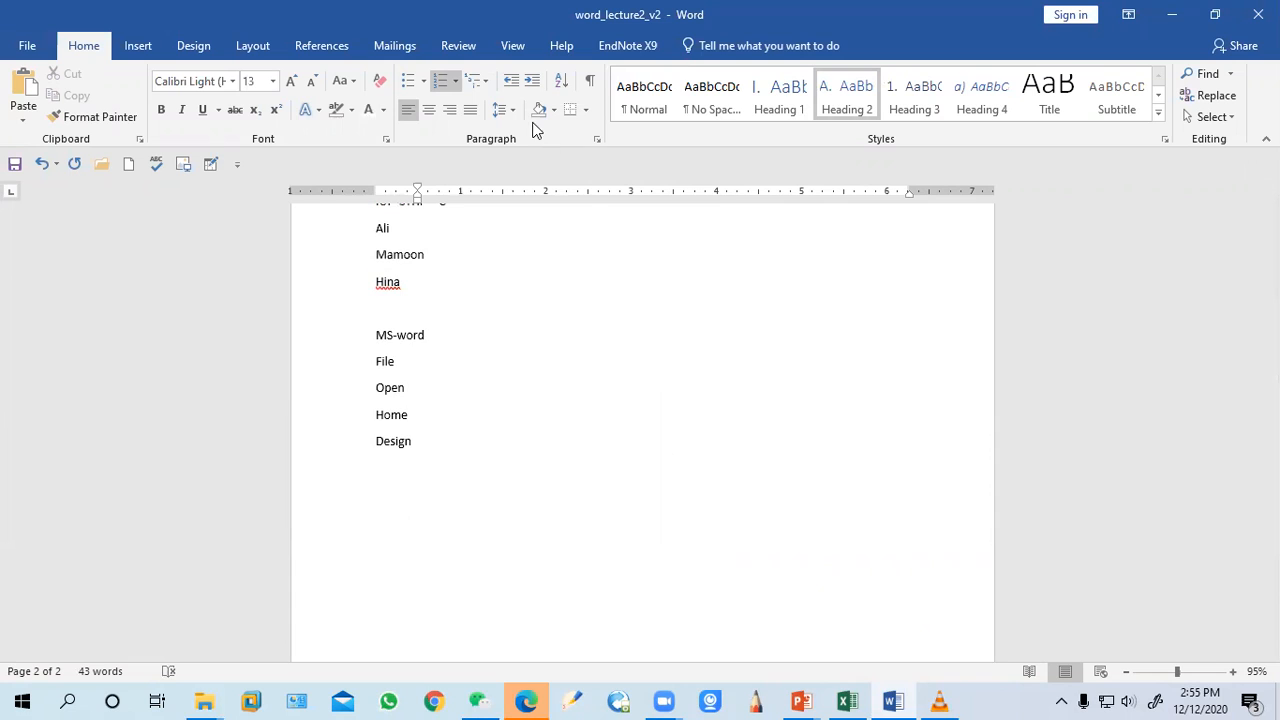
scroll(480, 350, up, 3)
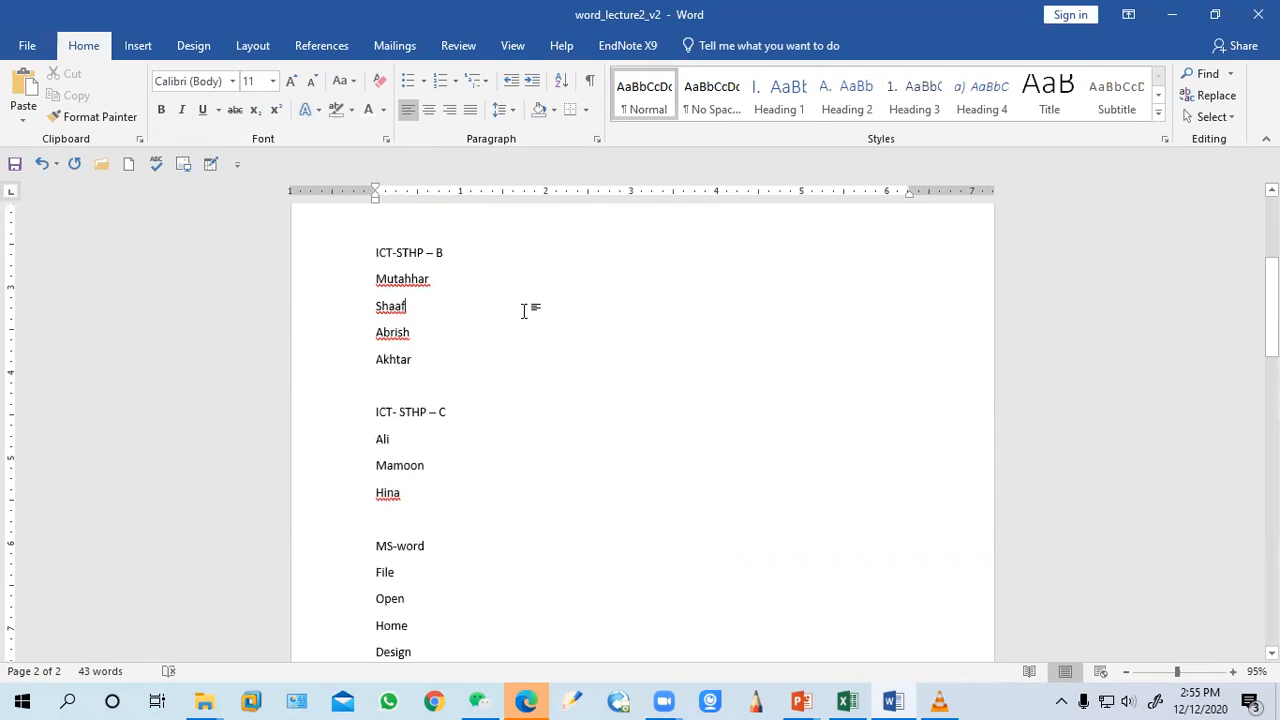
Replace the whole document's content with sample paragraphs generated by =rand()
key(ctrl+a)
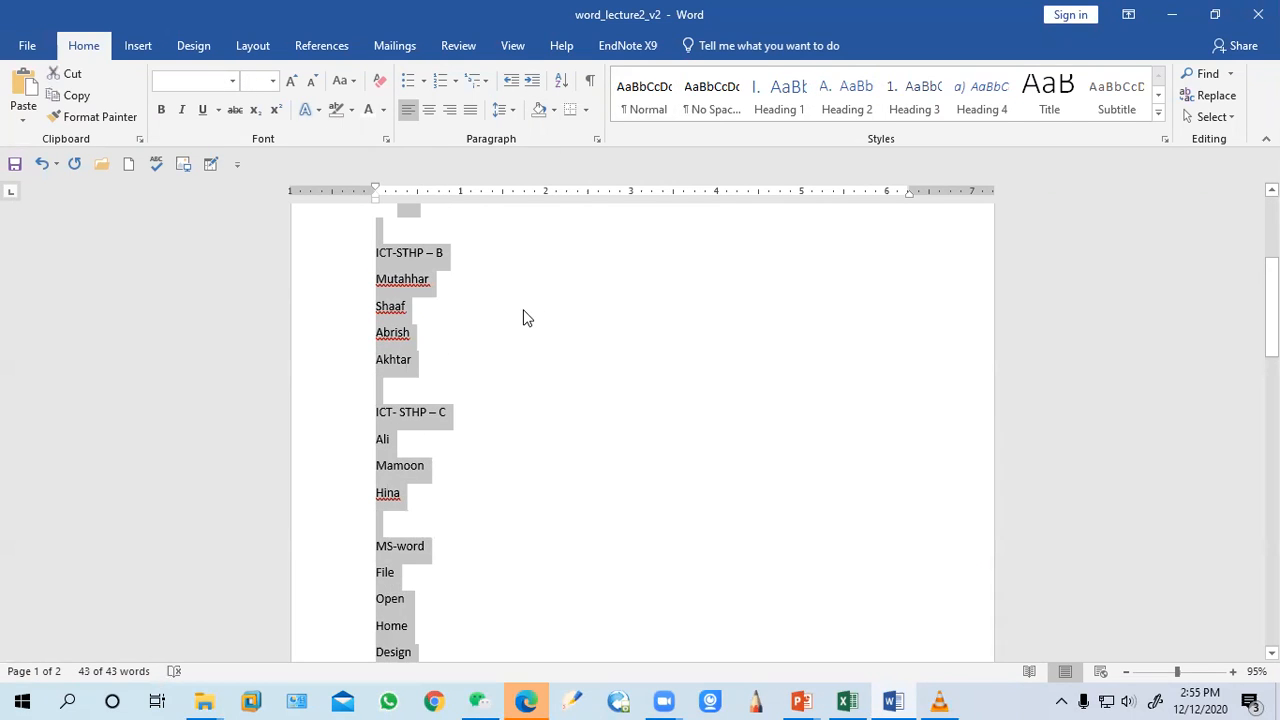
key(Delete)
text(=rand()
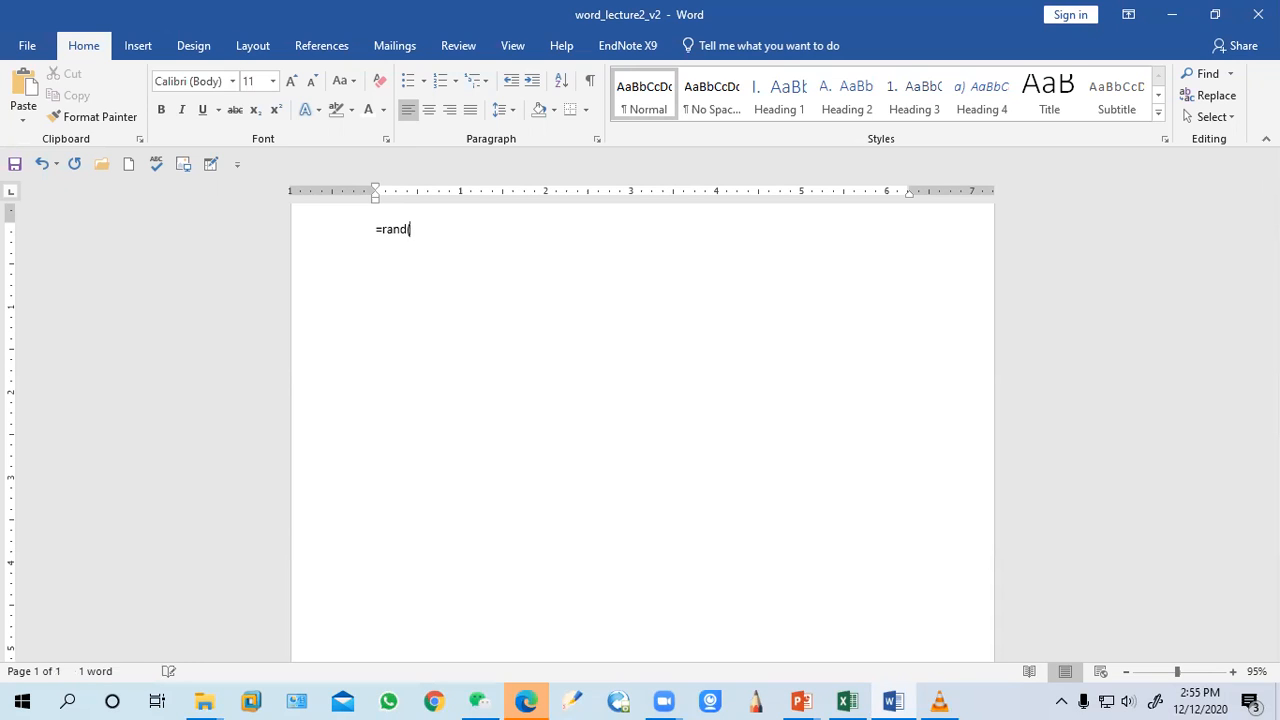
text())
key(Return)
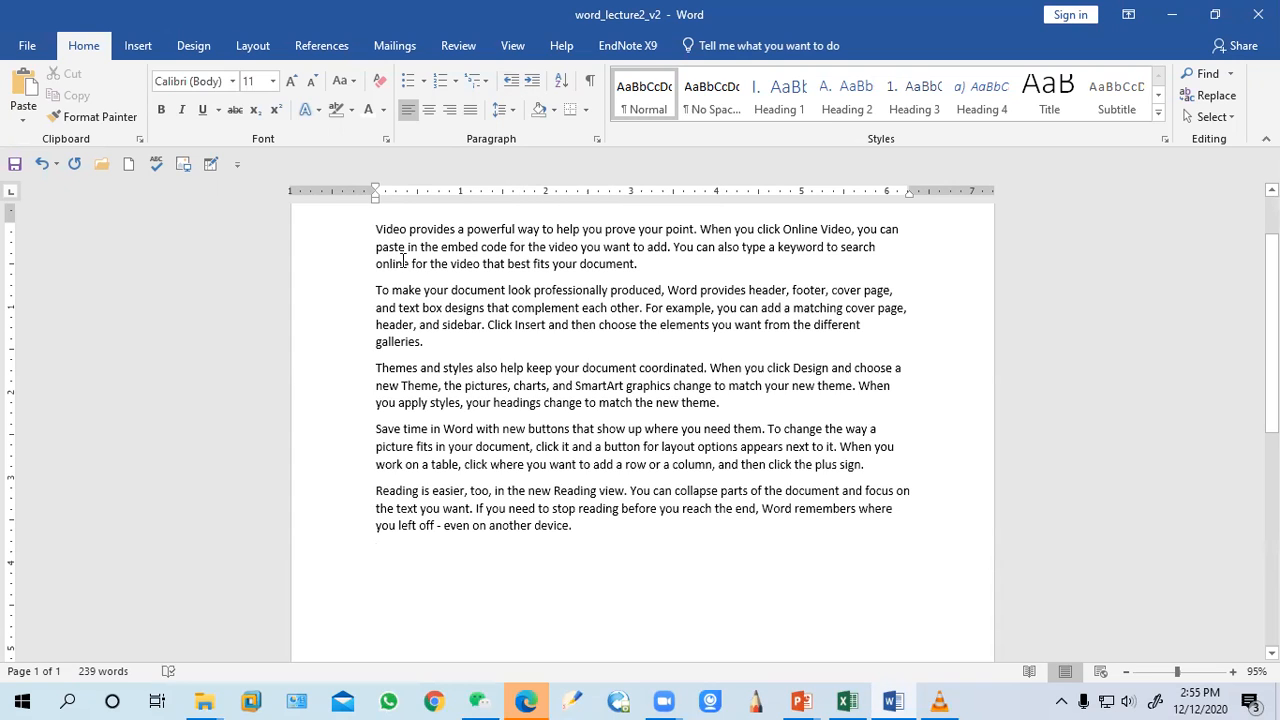
Undo the sample text and the deletion to restore the original content
key(ctrl+z)
key(ctrl+z)
key(ctrl+z)
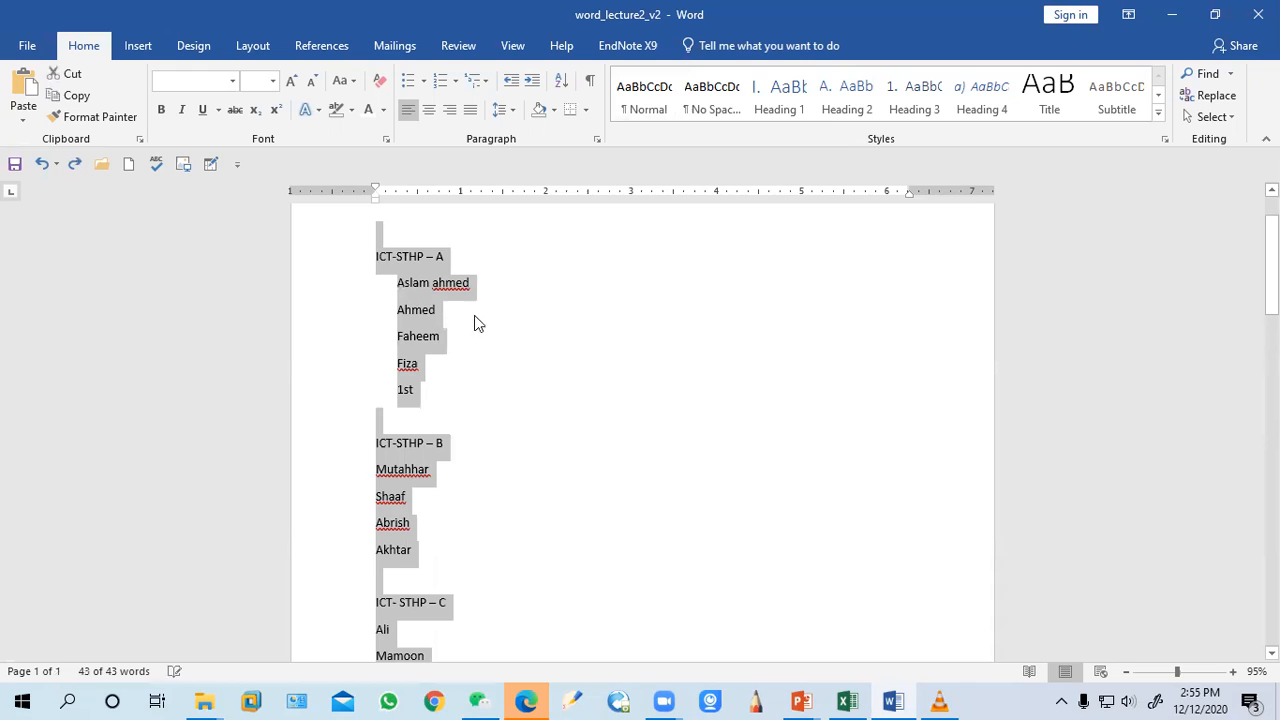
Increase and decrease the indent of the ICT-STHP – A heading repeatedly
click(489, 365)
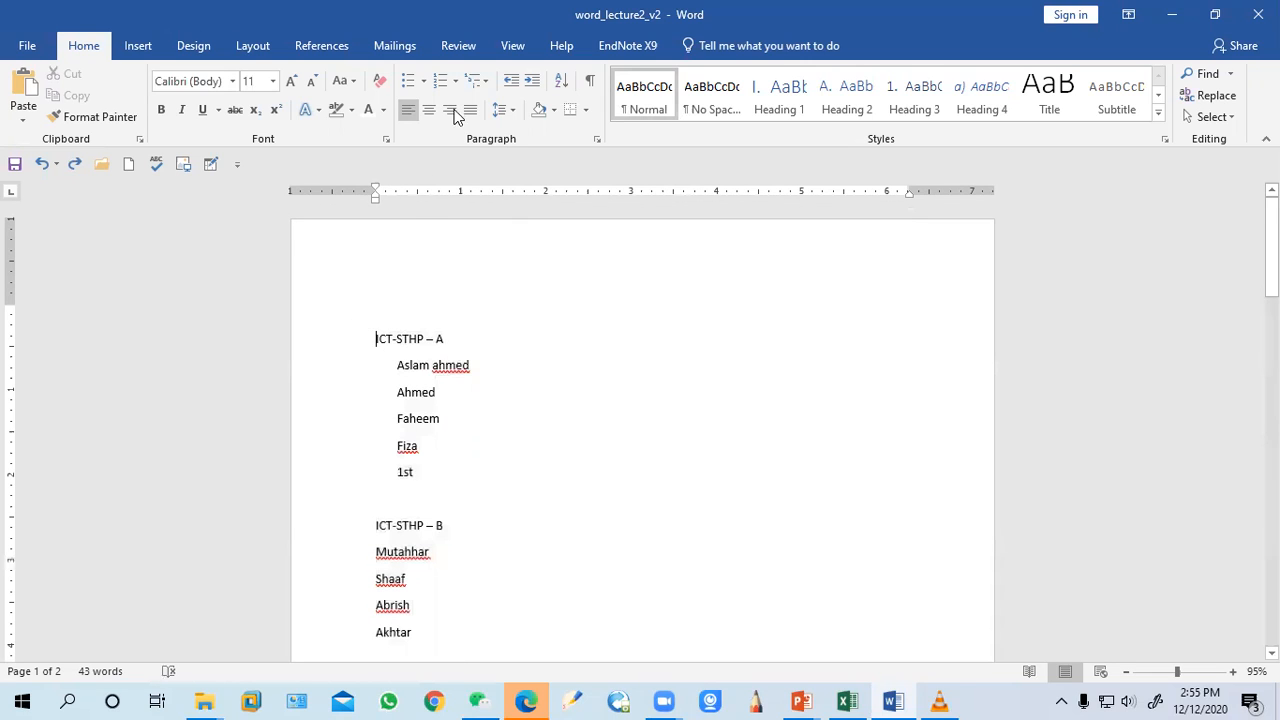
click(532, 81)
click(532, 81)
click(532, 81)
double_click(532, 81)
double_click(532, 81)
click(532, 81)
double_click(510, 82)
double_click(510, 82)
click(510, 82)
click(510, 82)
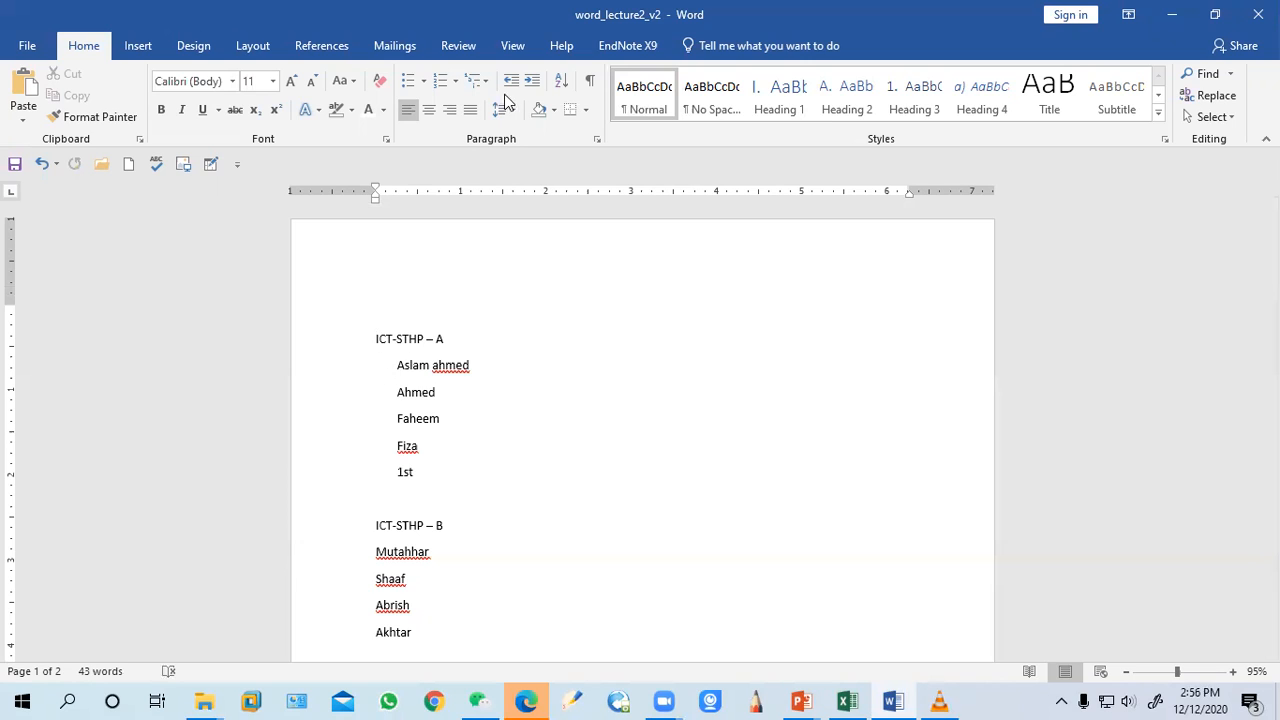
click(531, 80)
click(531, 80)
click(531, 80)
click(531, 80)
click(531, 80)
click(531, 80)
click(531, 80)
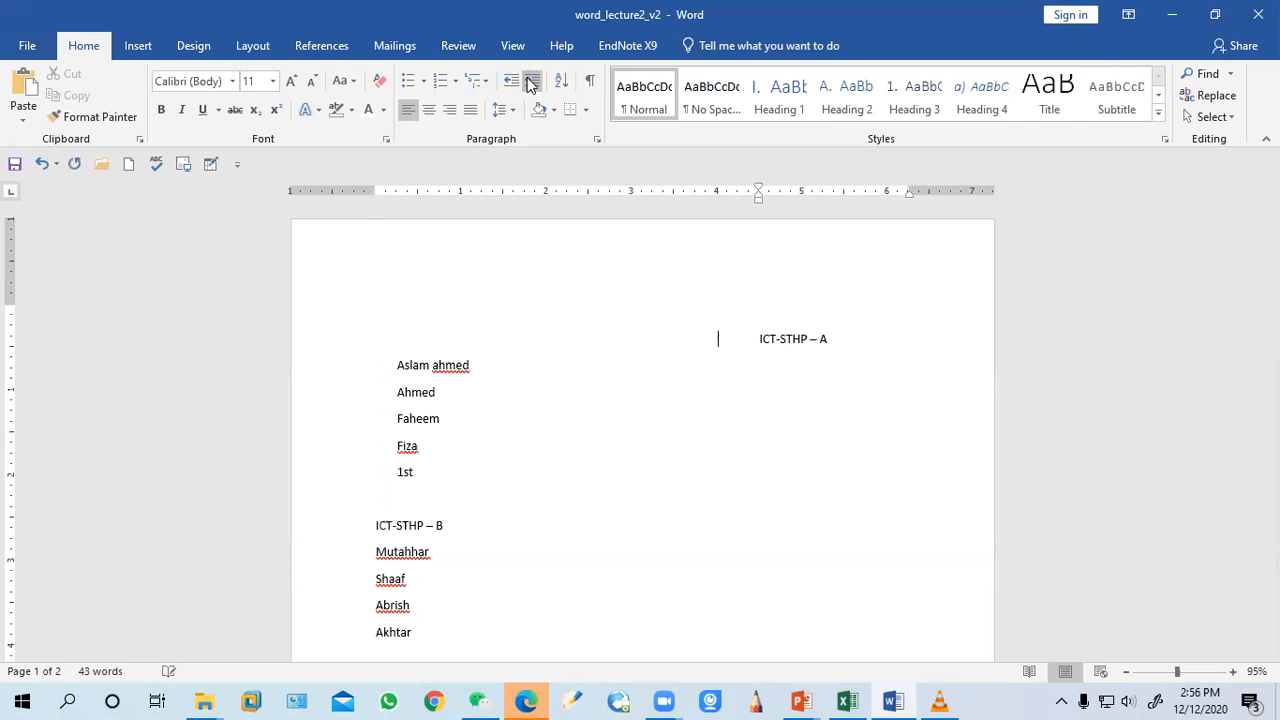
click(510, 85)
click(510, 85)
click(510, 85)
click(510, 85)
click(510, 85)
click(510, 85)
click(510, 85)
click(510, 85)
click(509, 86)
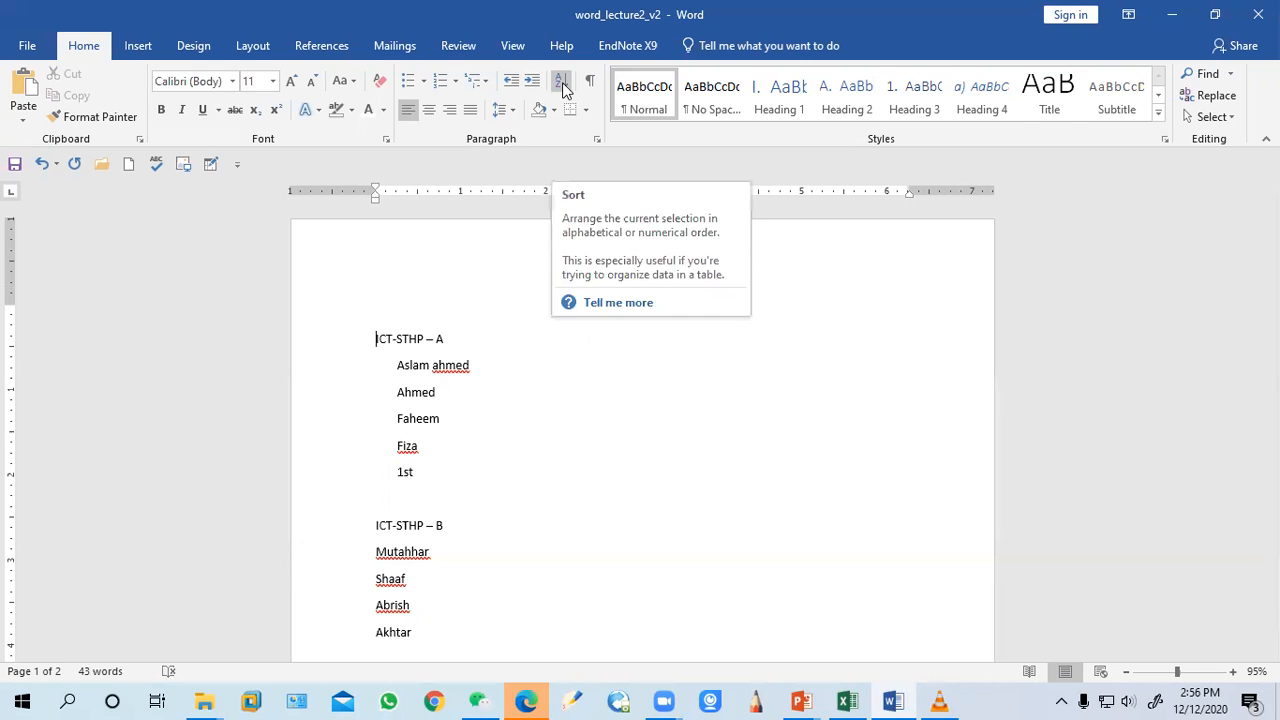
Delete the 1st entry from the names listed under ICT-STHP – A
drag(418, 476, 392, 367)
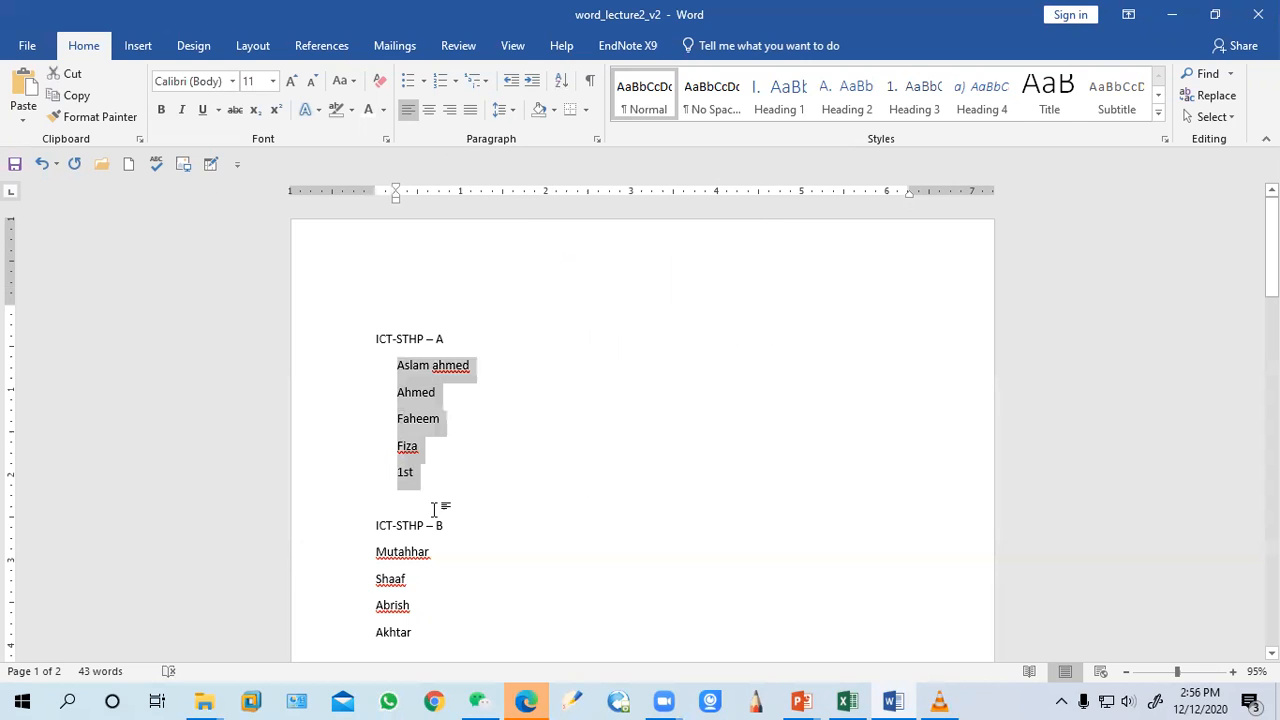
click(428, 476)
key(BackSpace)
key(BackSpace)
key(BackSpace)
Sort the names under ICT-STHP – A by paragraphs as text in ascending order
drag(428, 463, 391, 363)
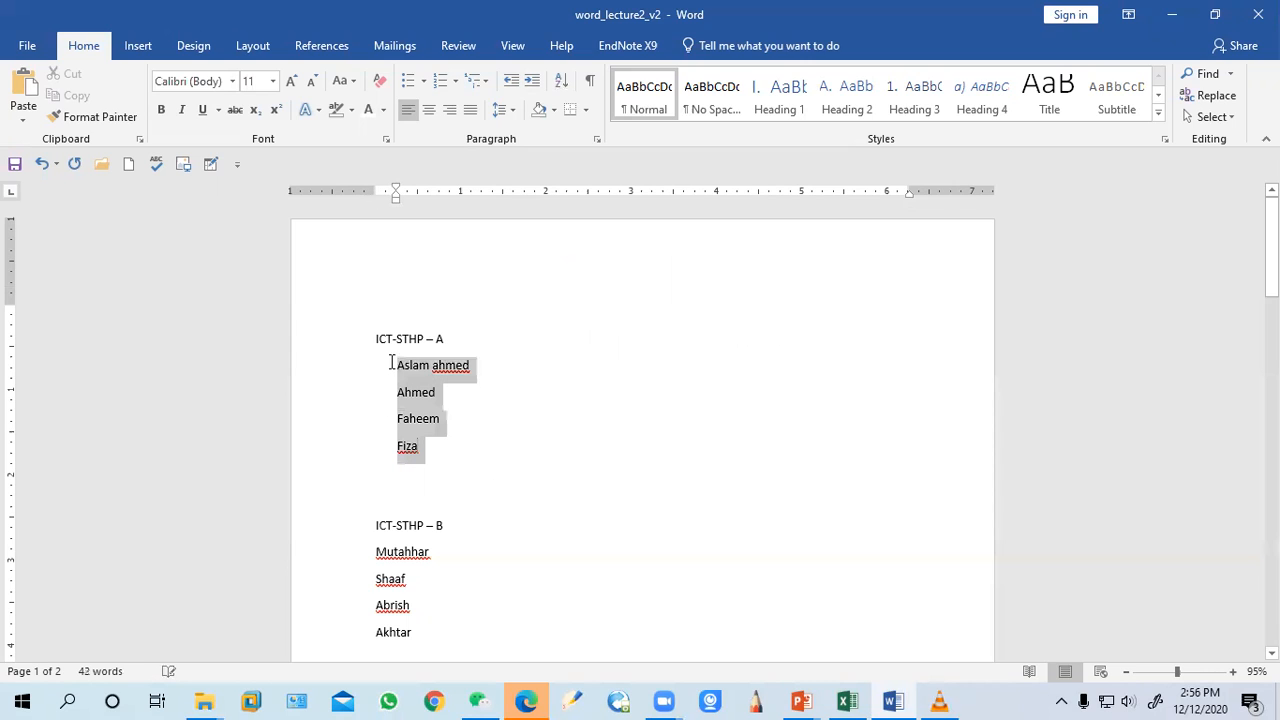
click(565, 82)
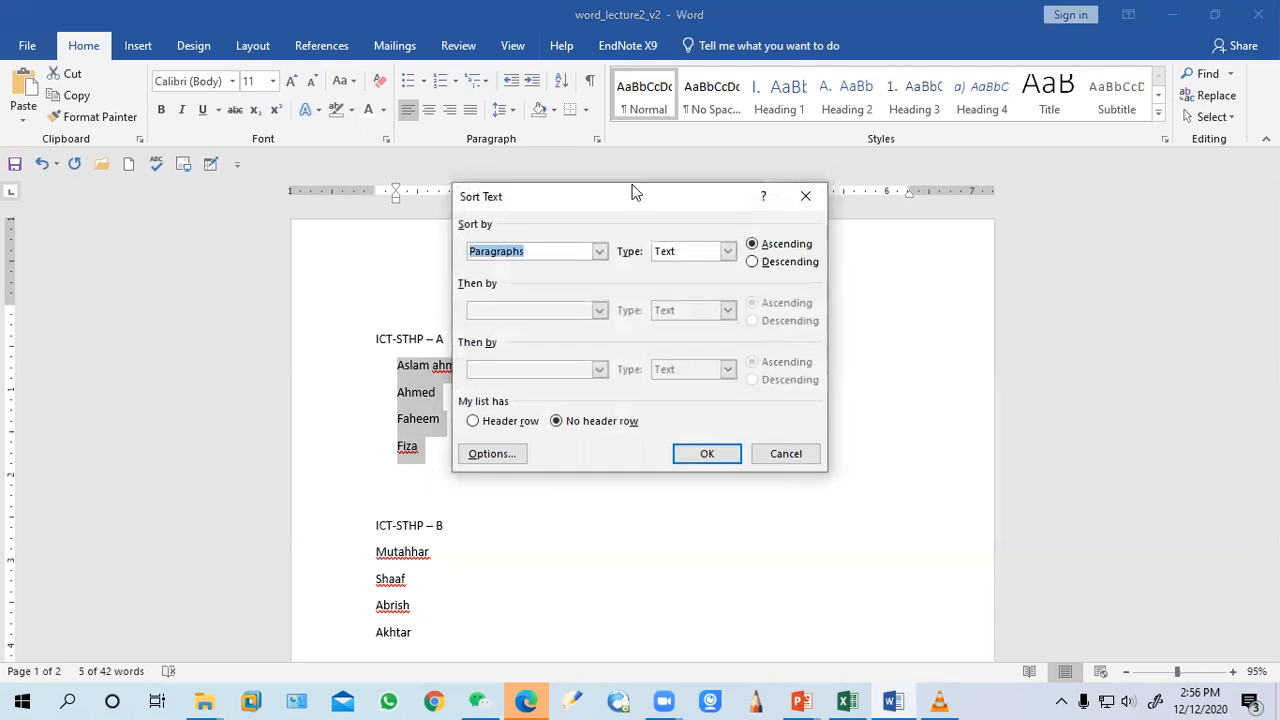
drag(644, 197, 867, 167)
click(950, 221)
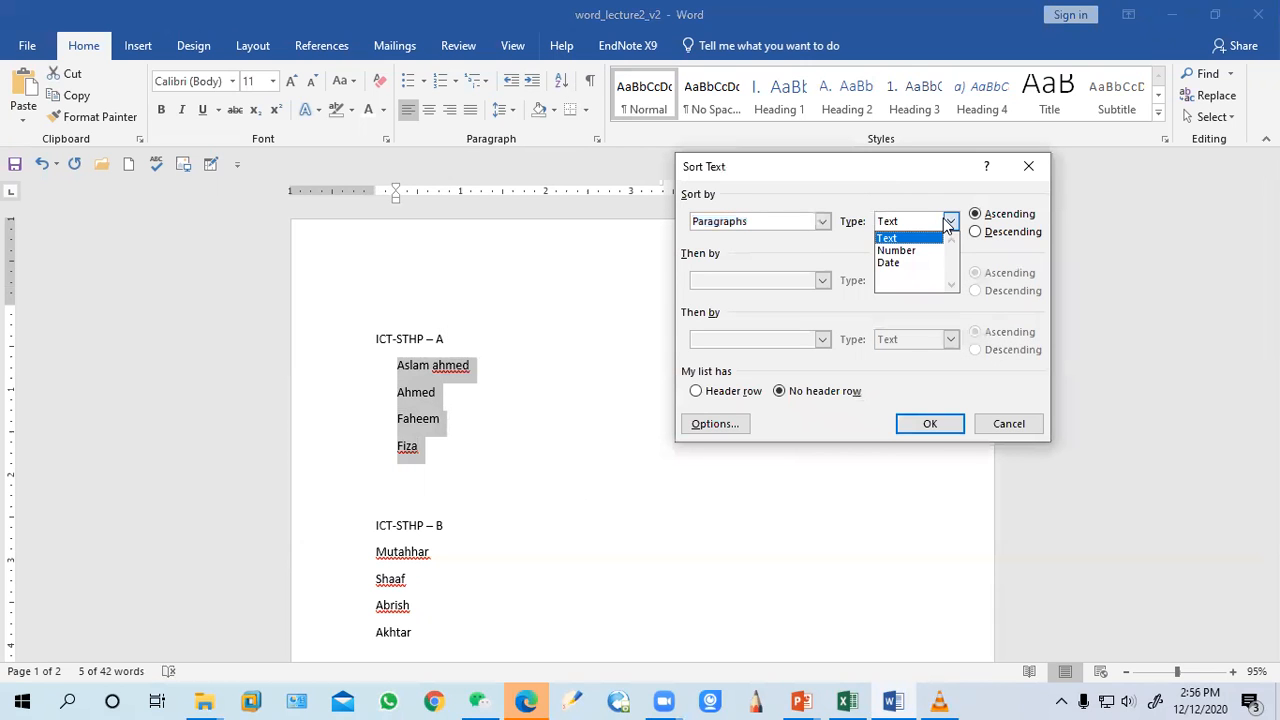
click(918, 238)
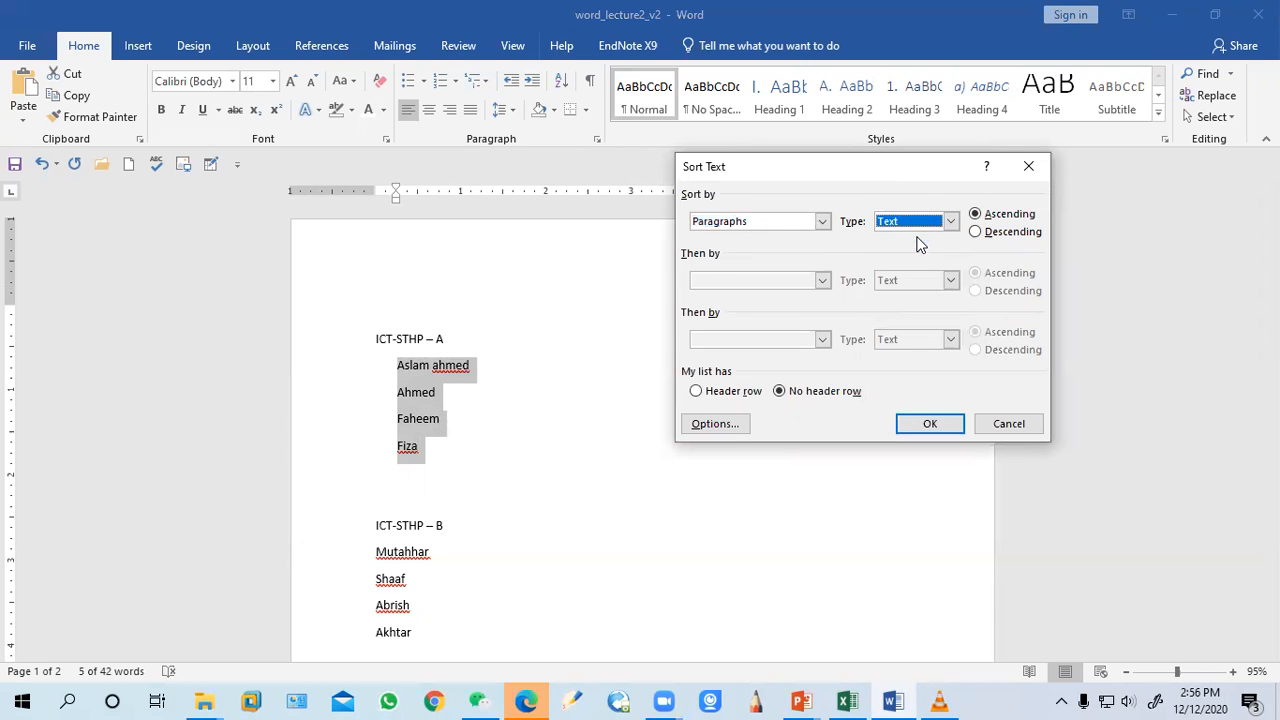
click(928, 426)
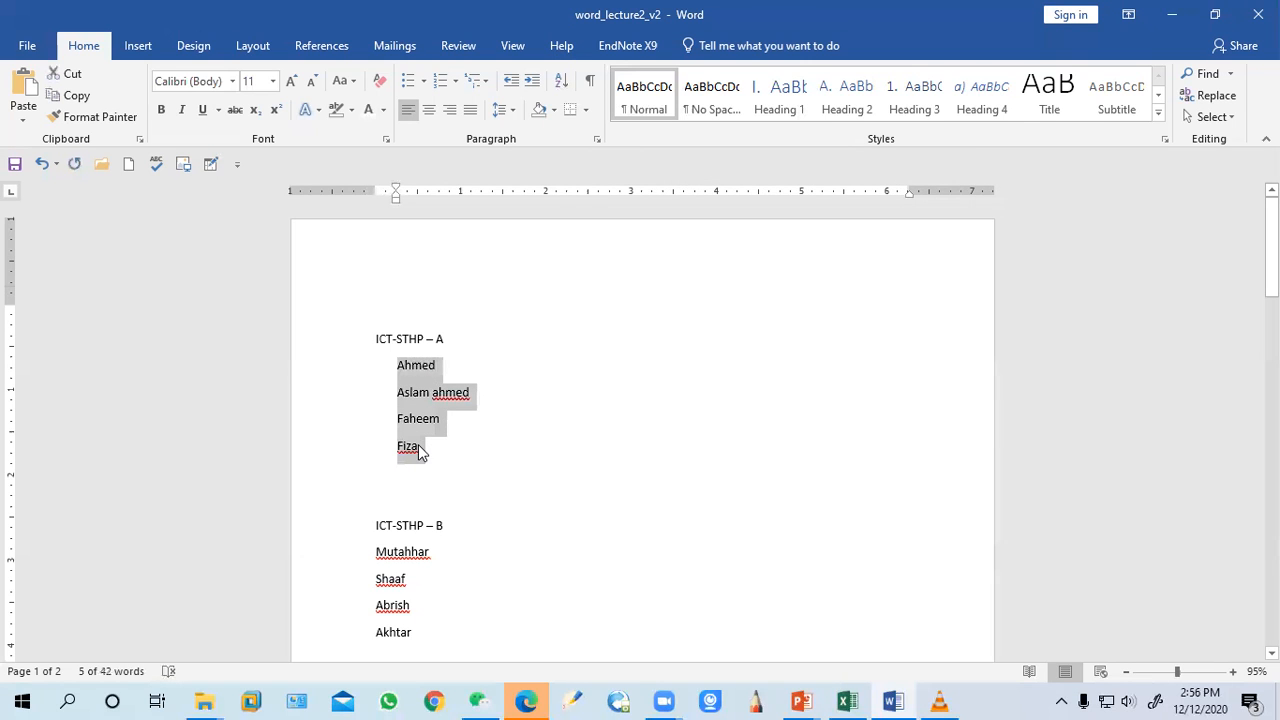
Sort the same names under ICT-STHP – A in descending order
click(562, 80)
click(975, 231)
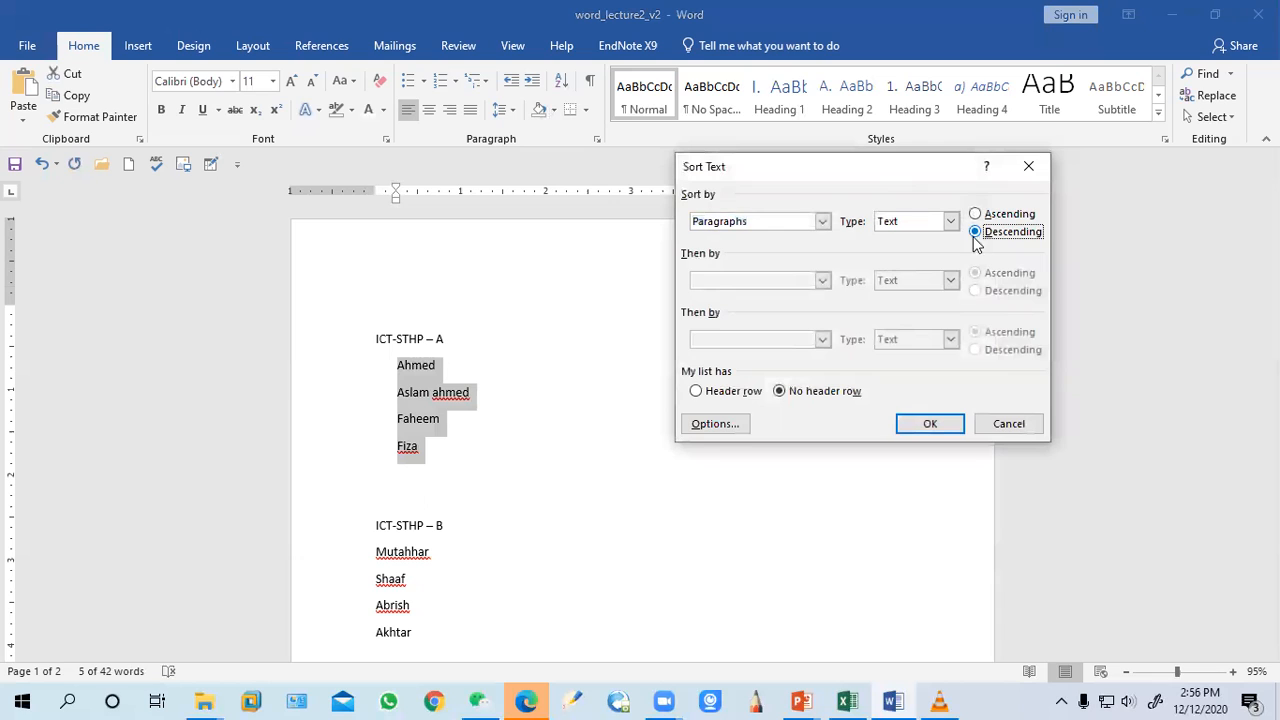
click(930, 425)
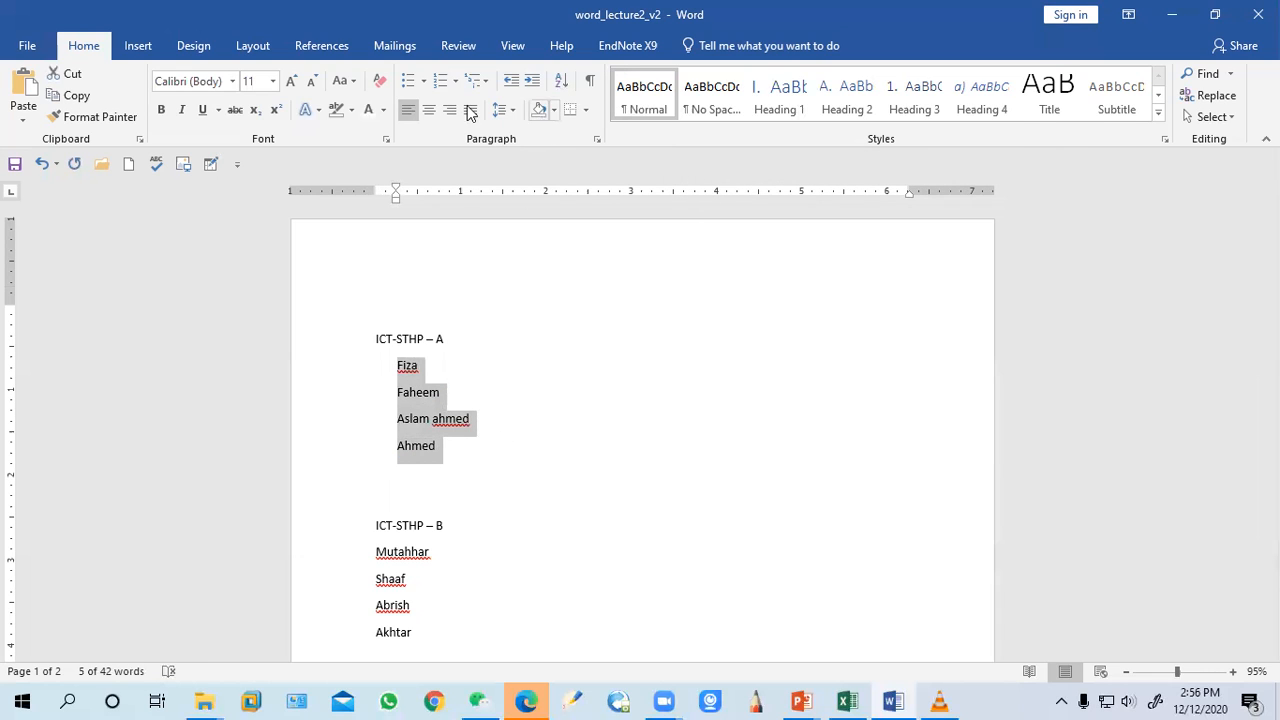
Delete all of the document's content
click(590, 88)
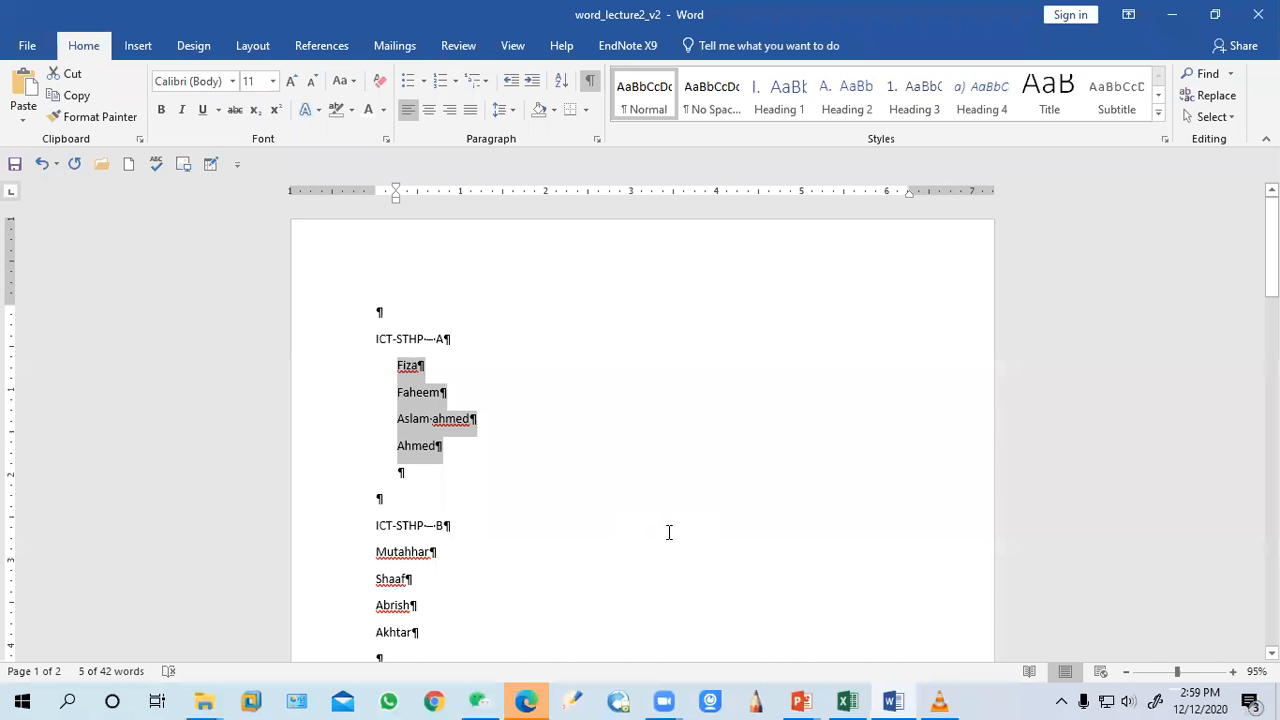
click(477, 512)
key(ctrl+a)
key(Delete)
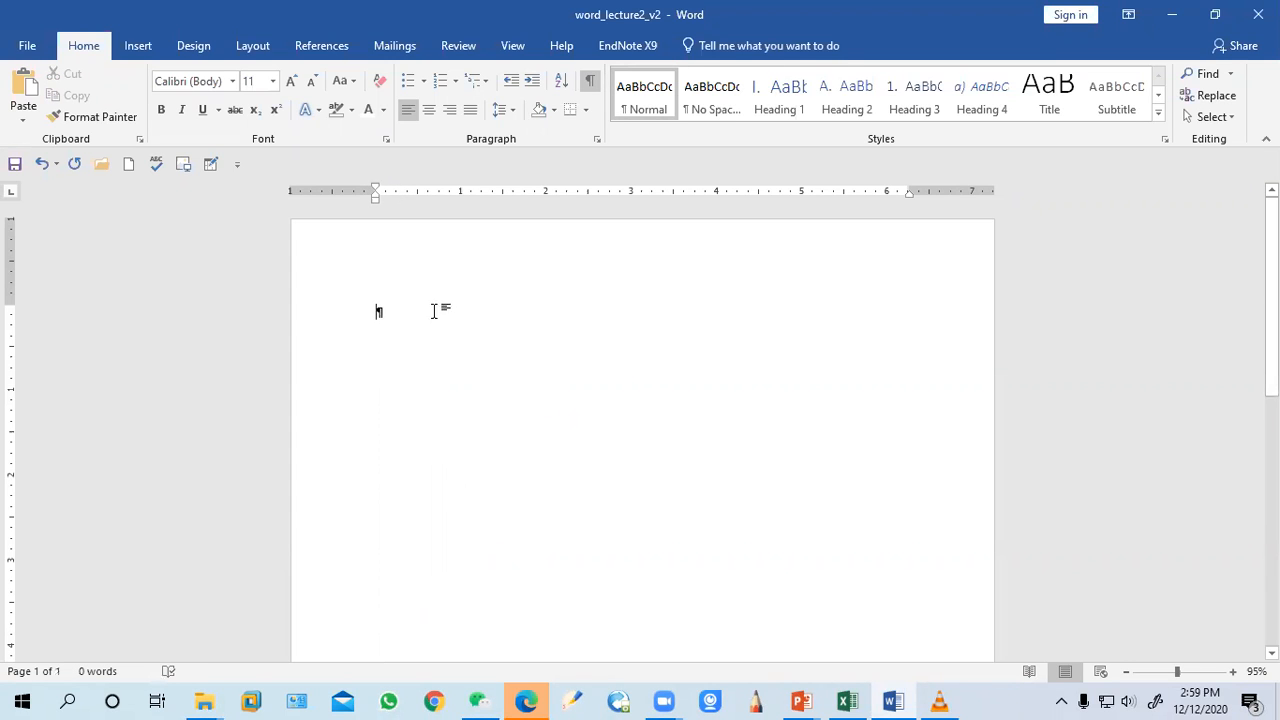
click(590, 79)
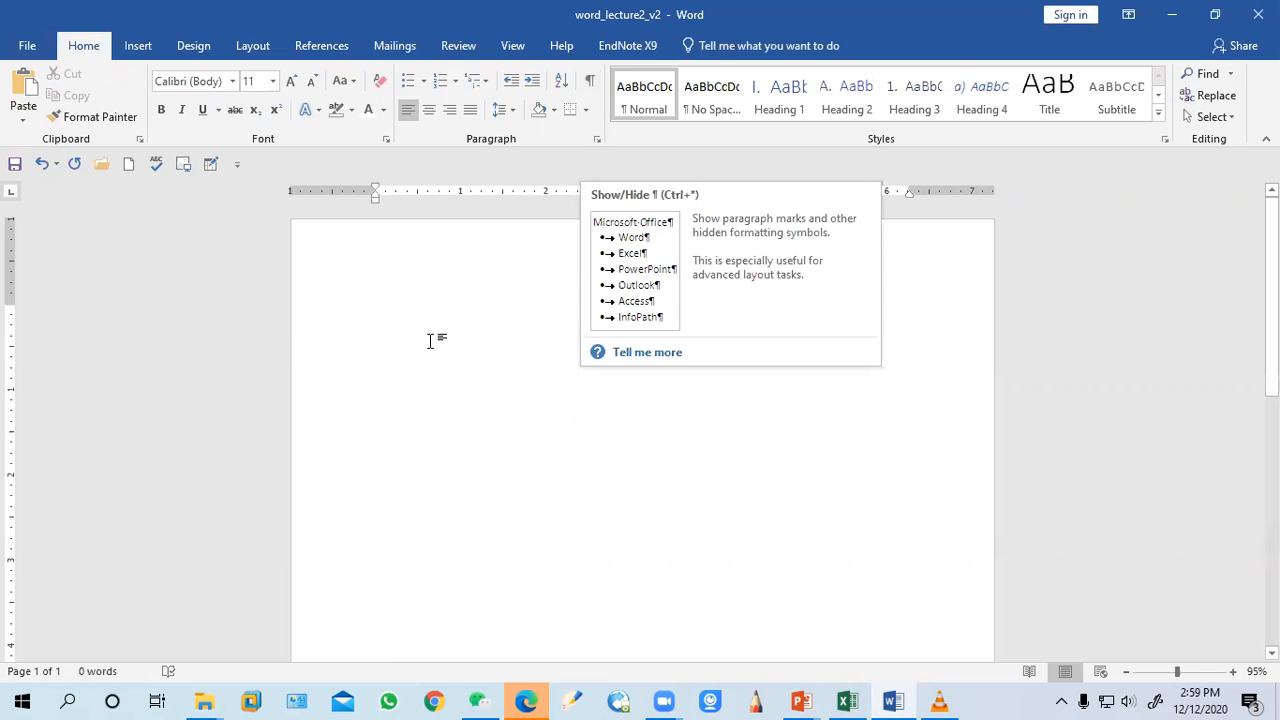
text(NAme)
key(BackSpace)
key(BackSpace)
key(BackSpace)
text(ame)
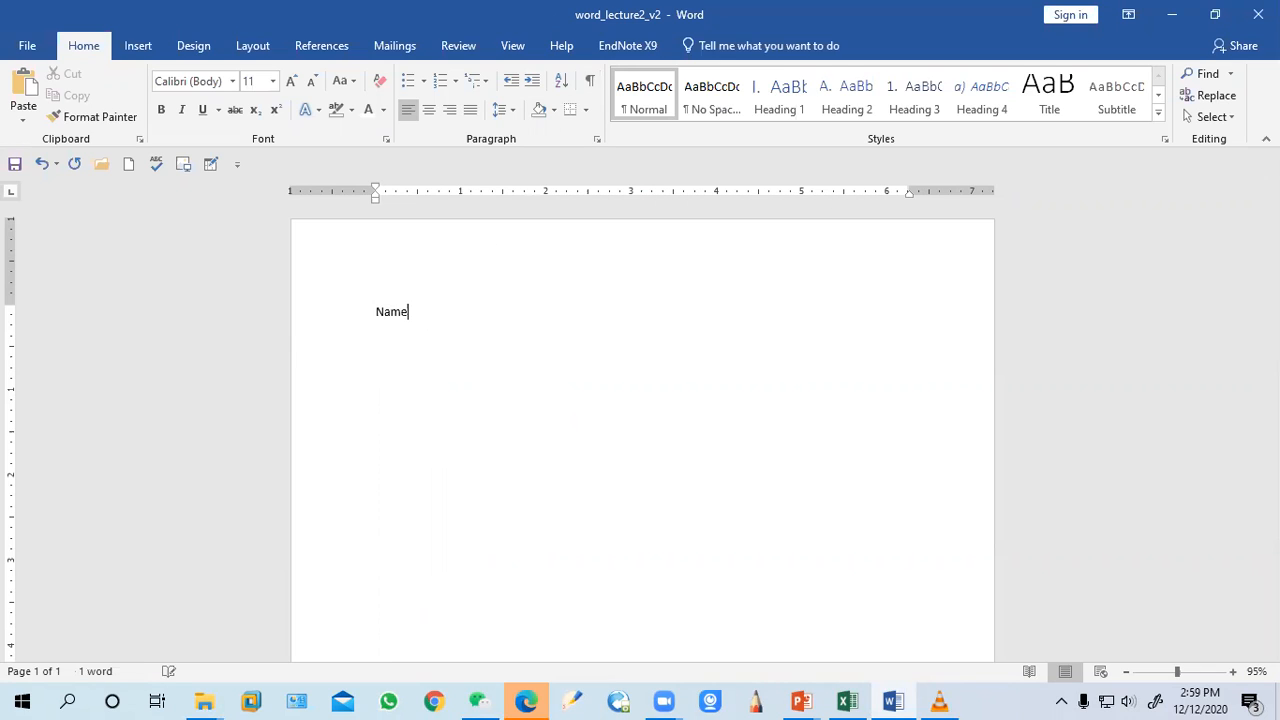
key(BackSpace)
key(BackSpace)
key(BackSpace)
key(BackSpace)
Type tab-separated headers ID, Name, Age, Gender and a row with ID 1, a short name, 65 and m
text(ID	Name	Age)
key(Tab)
text(Gender)
text(FA)
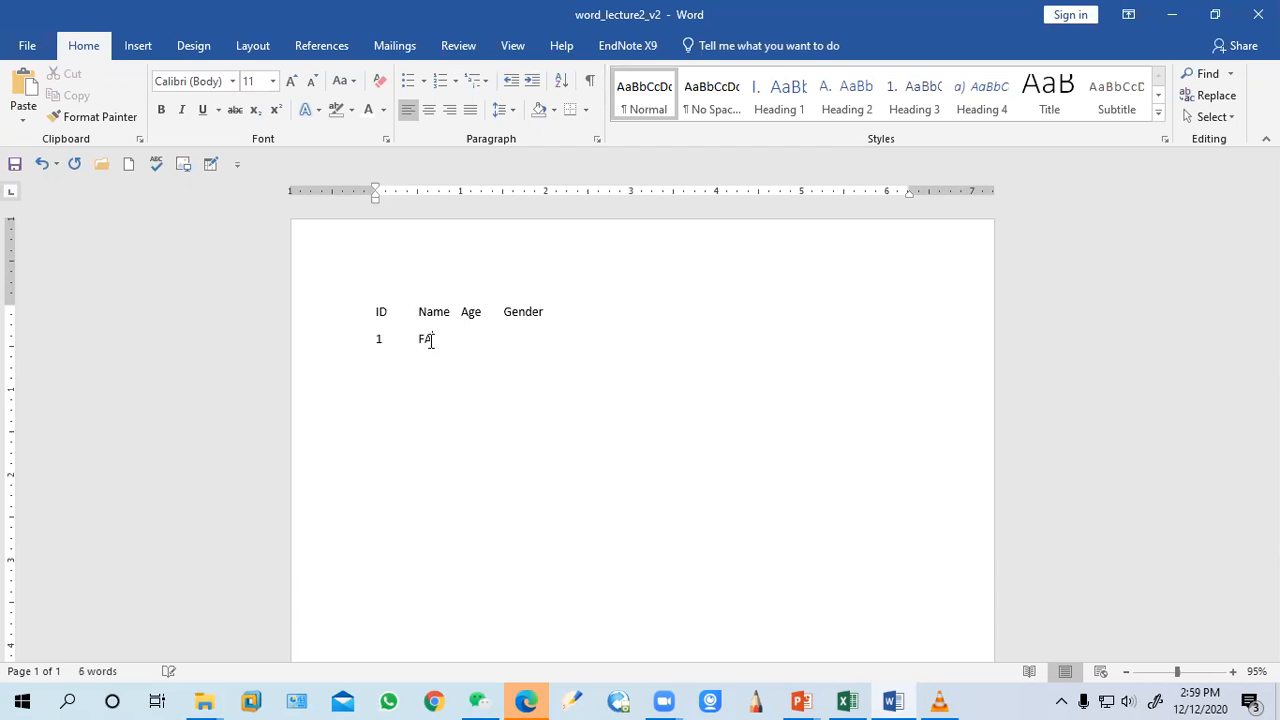
text(h)
key(Tab)
text(65)
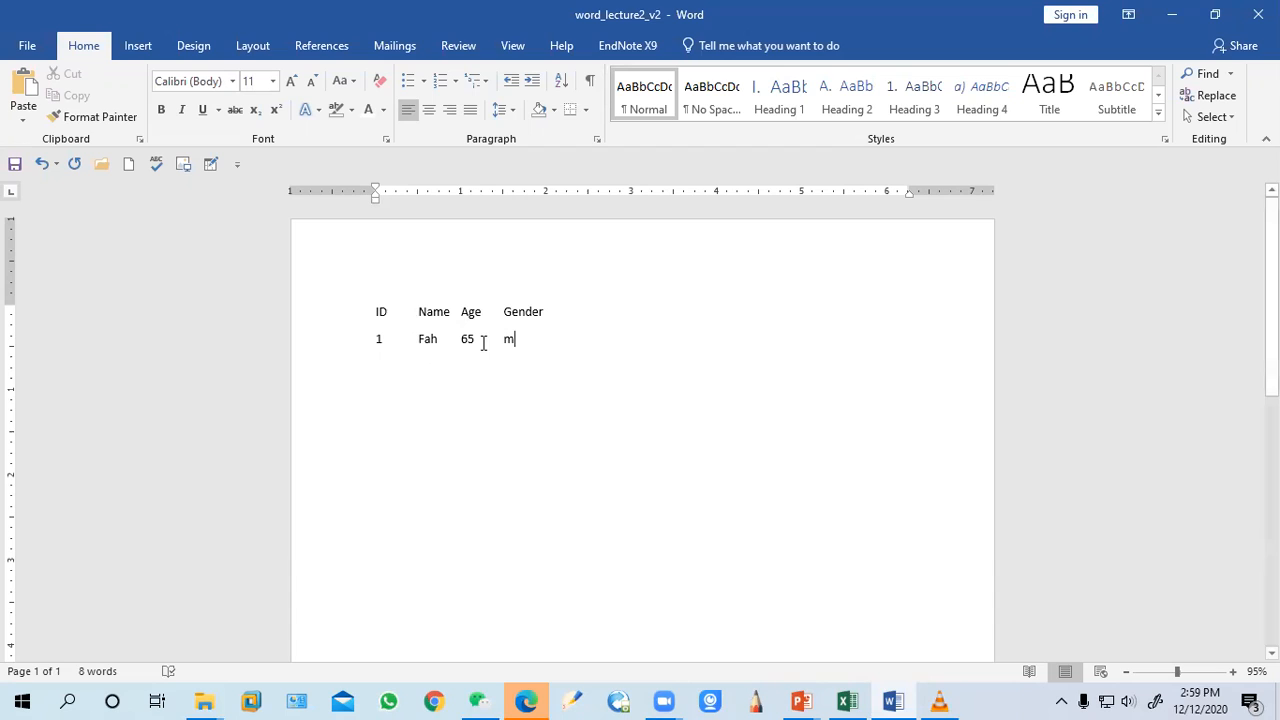
key(Return)
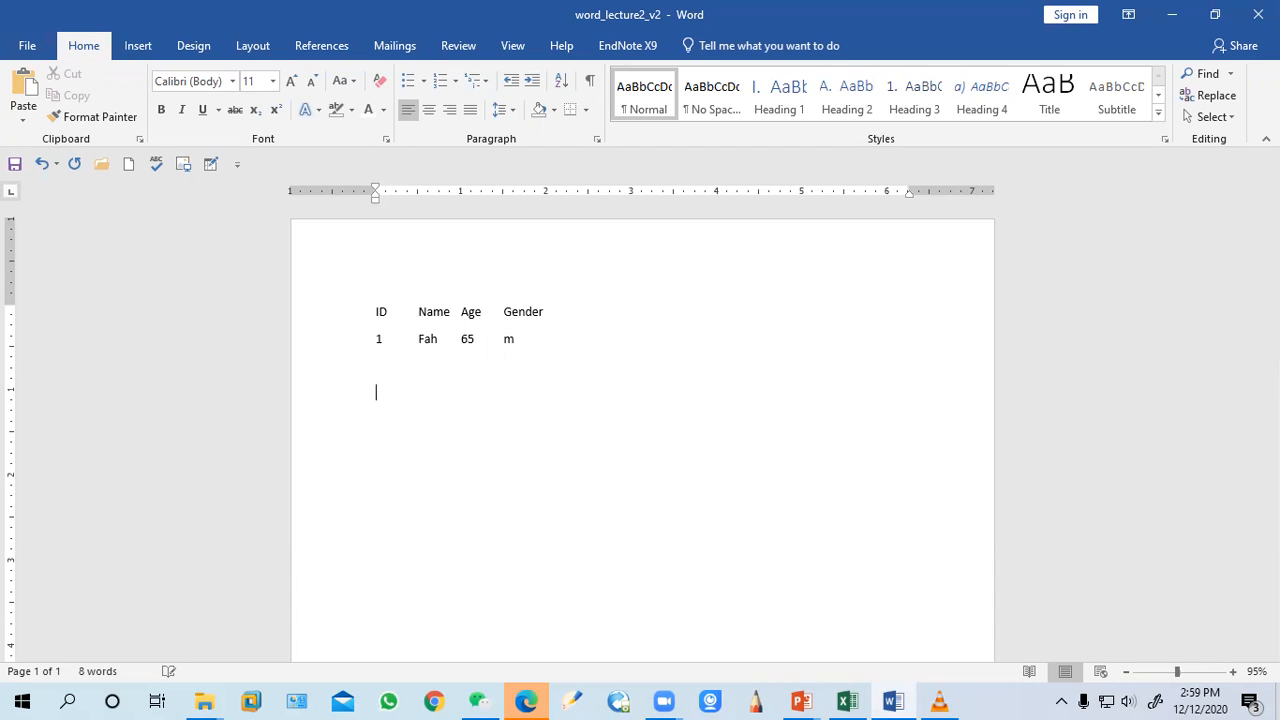
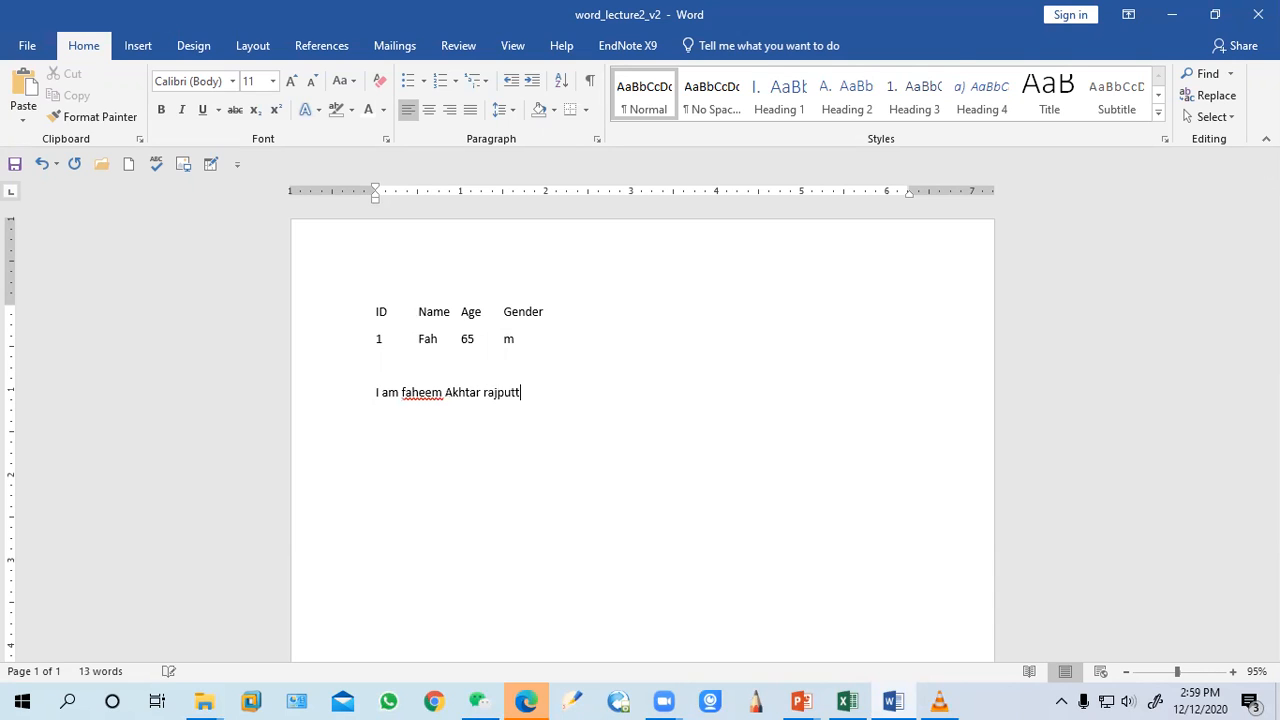
Type a sentence introducing a person's full name on a new line and show formatting marks
click(589, 80)
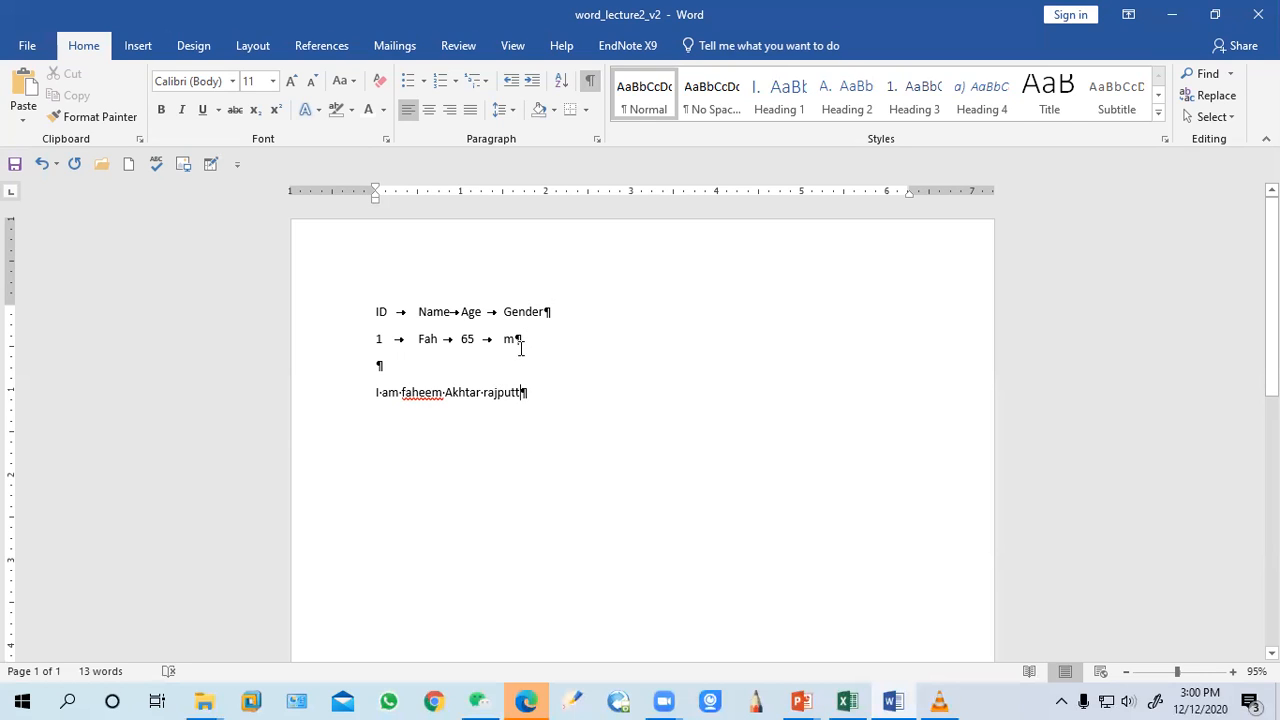
Hide formatting marks and delete all of the document's content
click(380, 366)
click(590, 80)
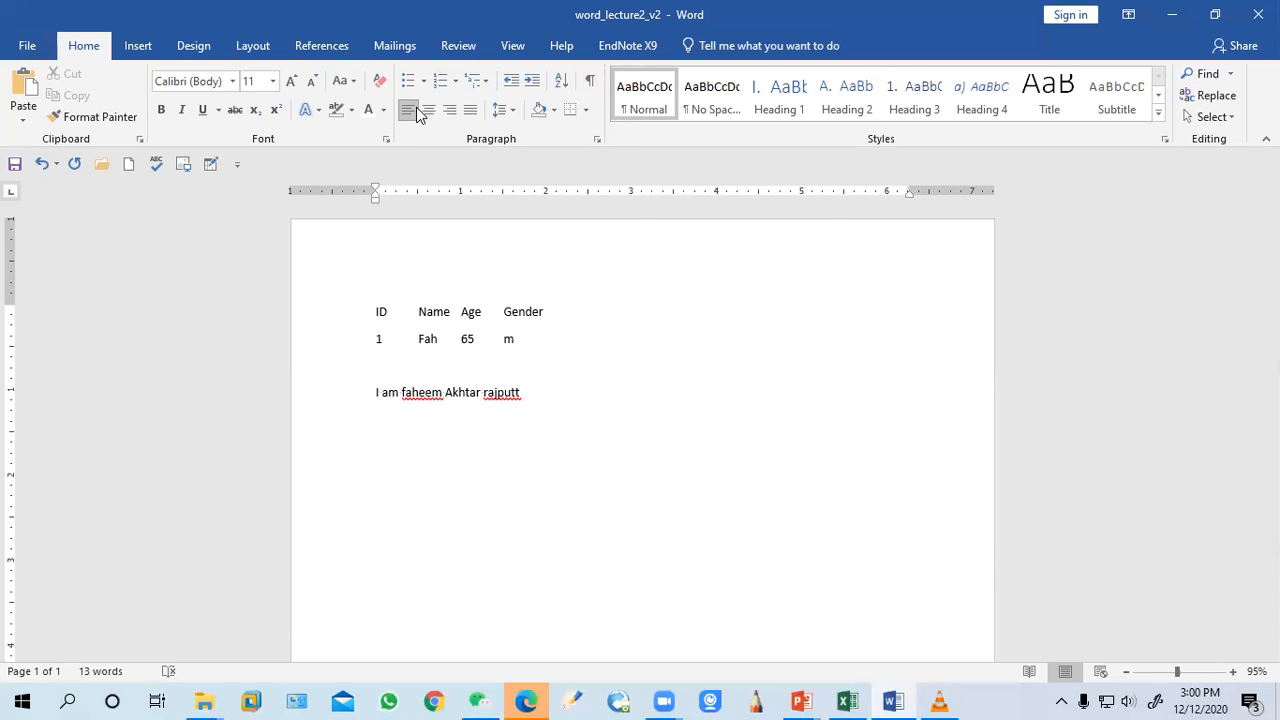
drag(522, 394, 358, 322)
key(BackSpace)
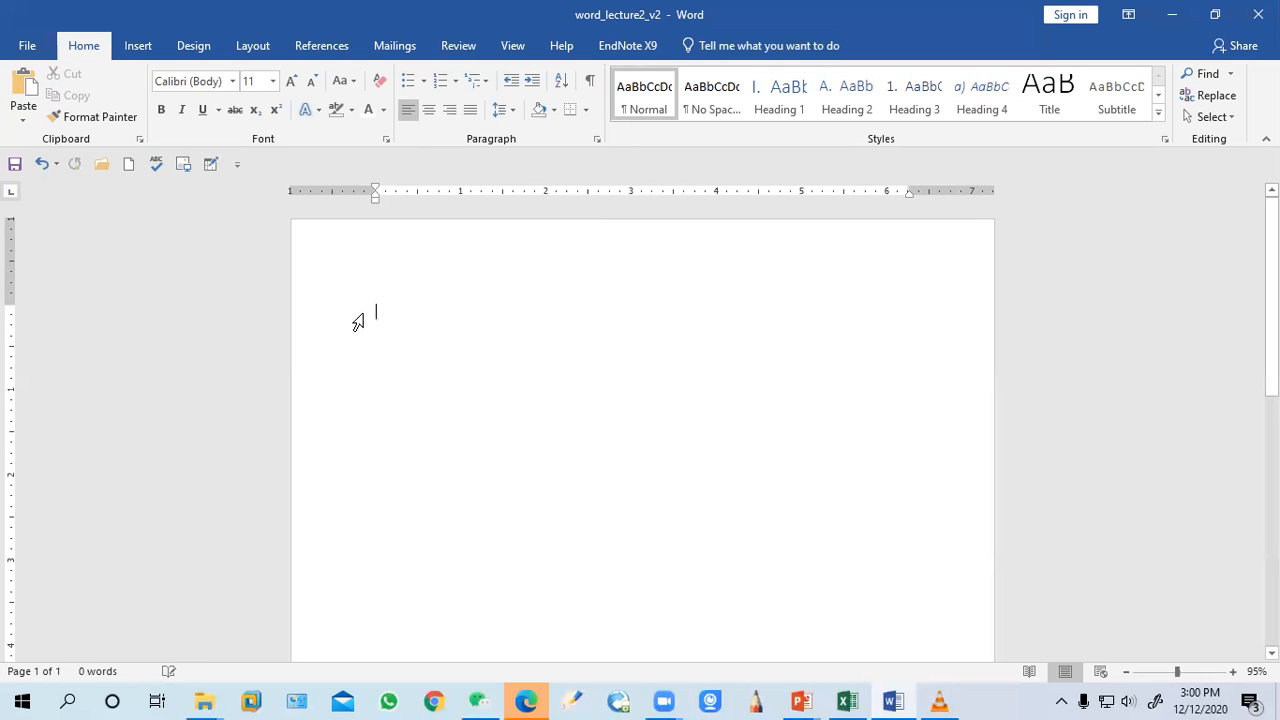
Generate sample paragraphs by entering the =rand() function
text(=rand())
key(Return)
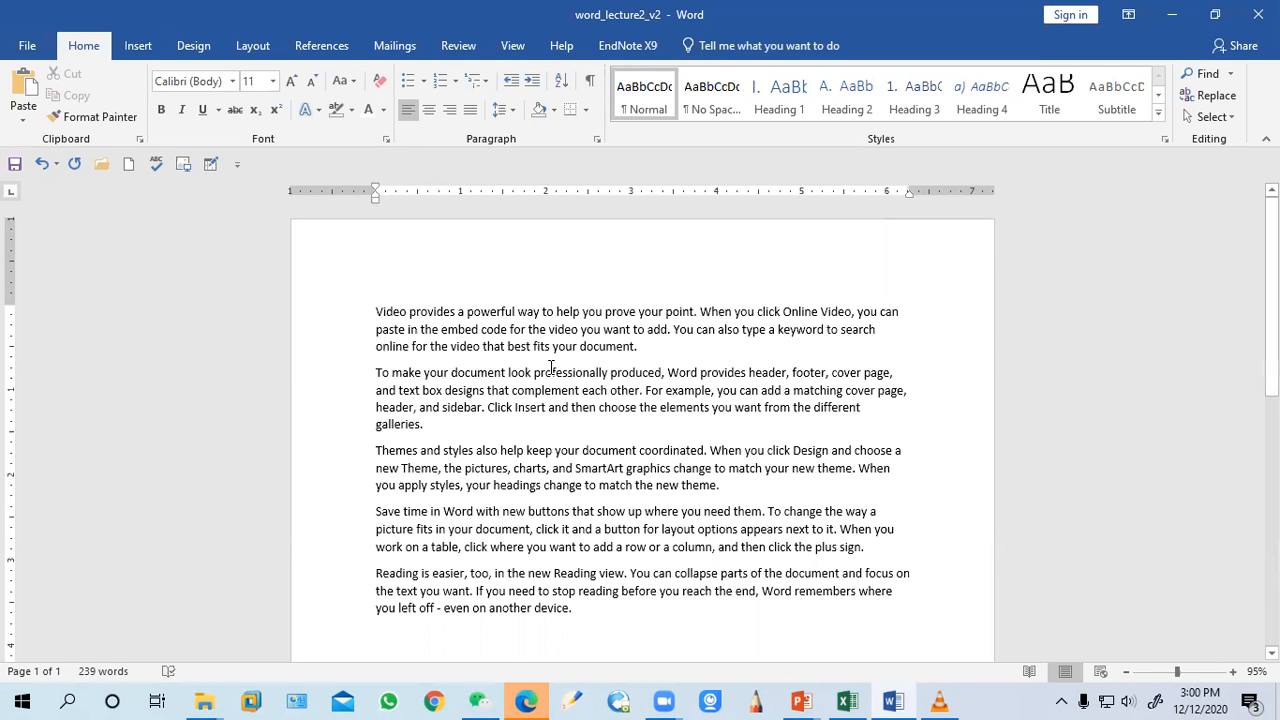
Select the first paragraph and apply each alignment in turn, leaving it justified
drag(640, 350, 390, 306)
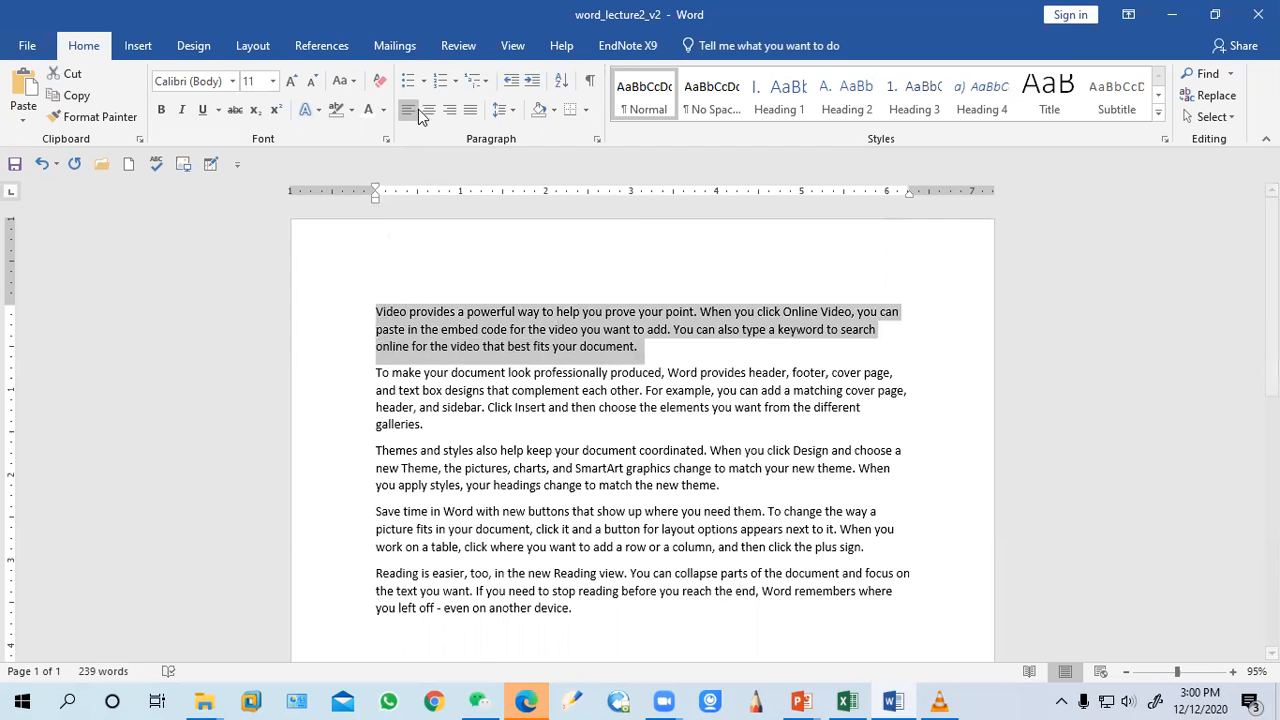
key(ctrl+j)
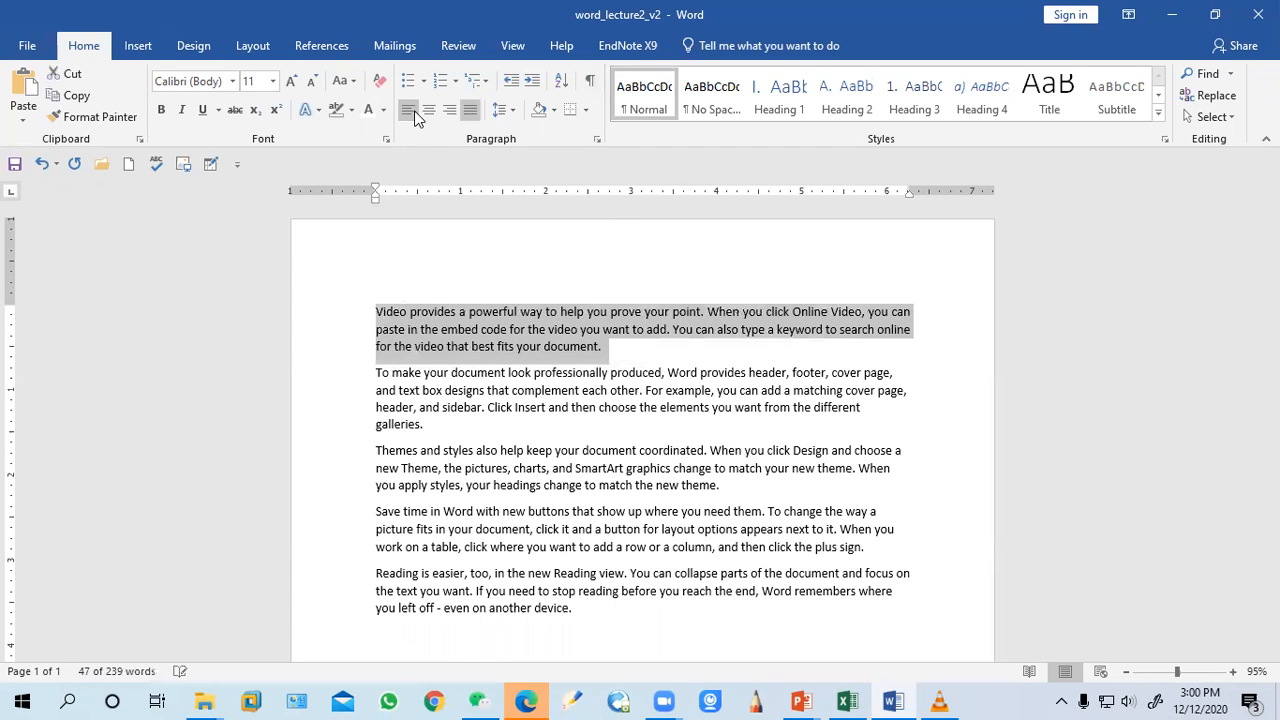
click(414, 117)
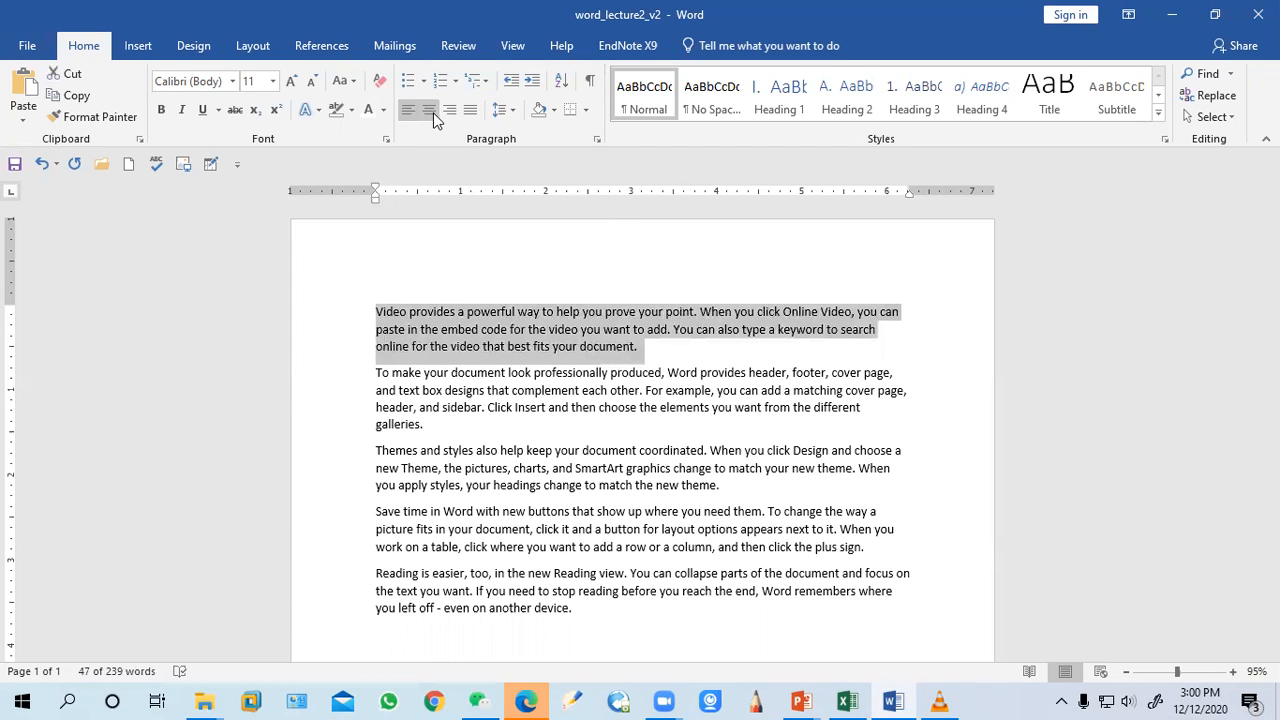
click(432, 118)
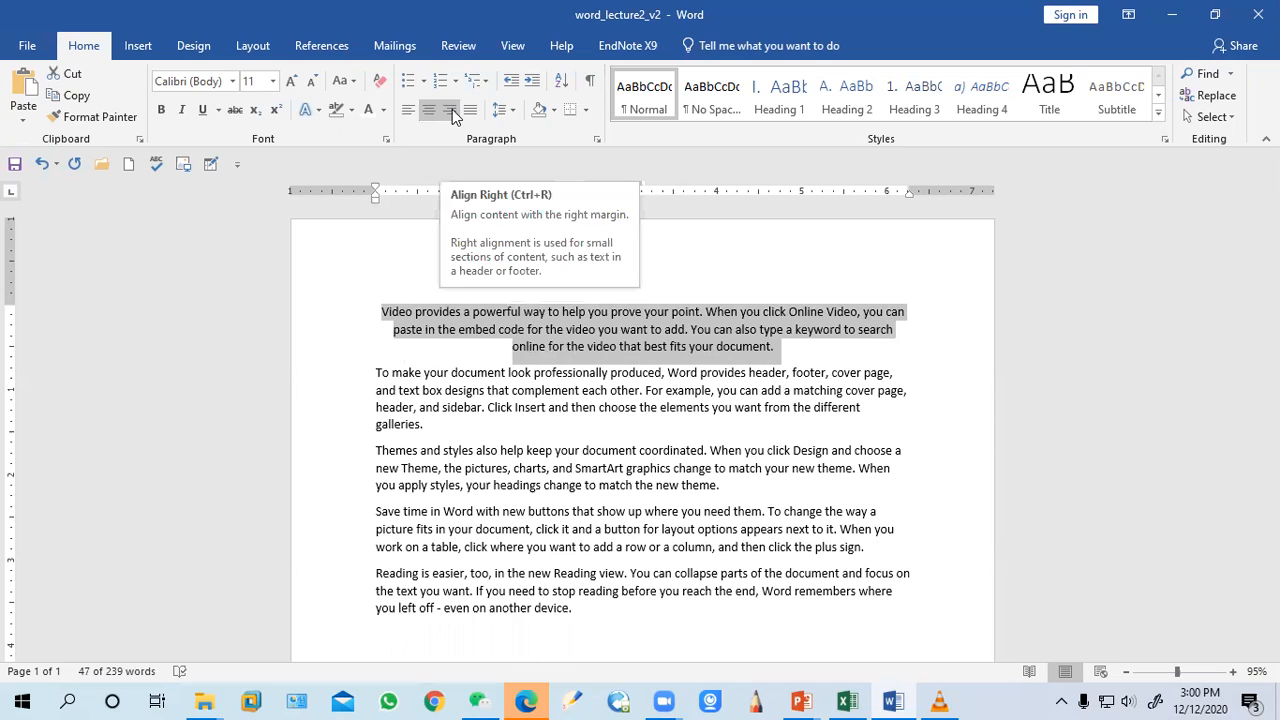
click(452, 109)
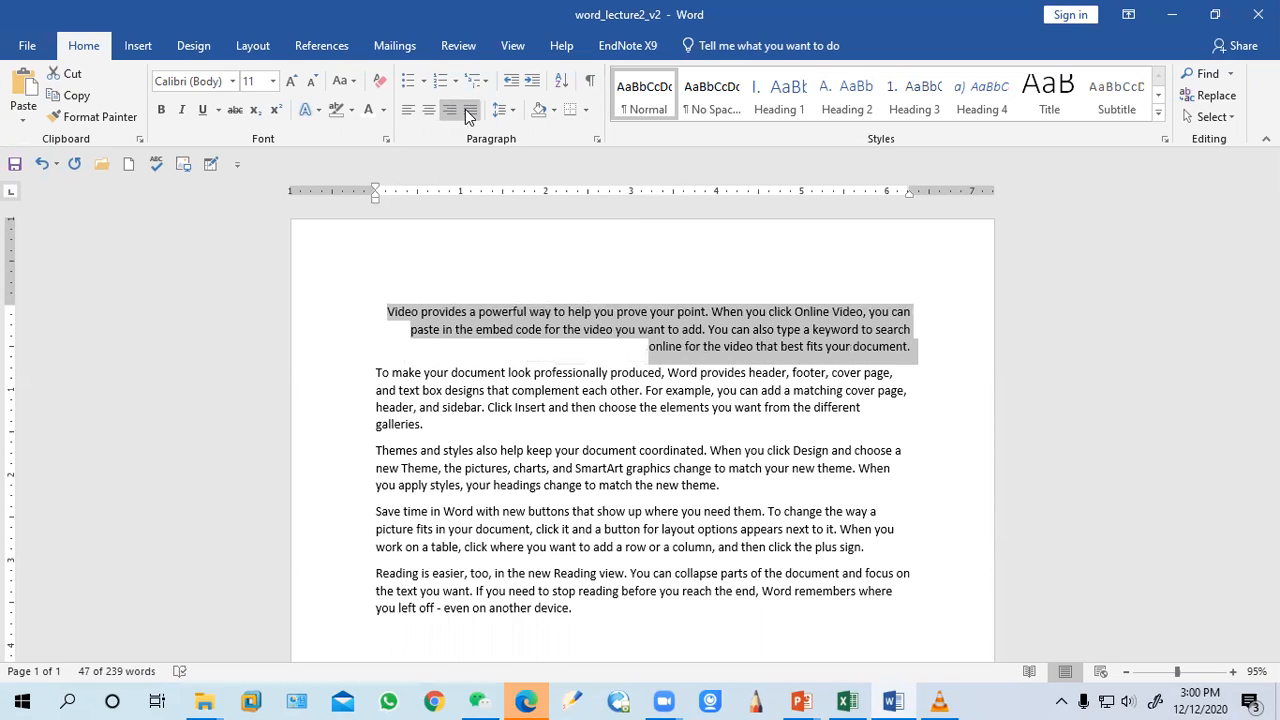
click(467, 113)
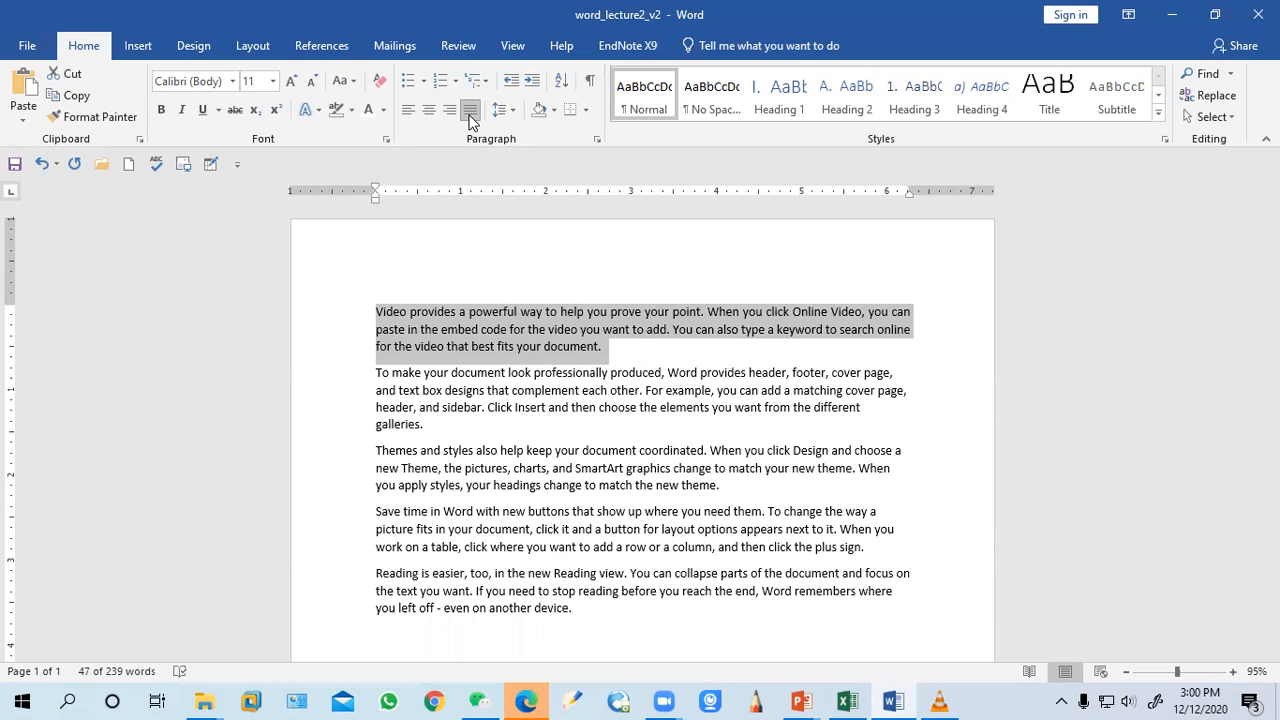
click(470, 116)
right_click(471, 119)
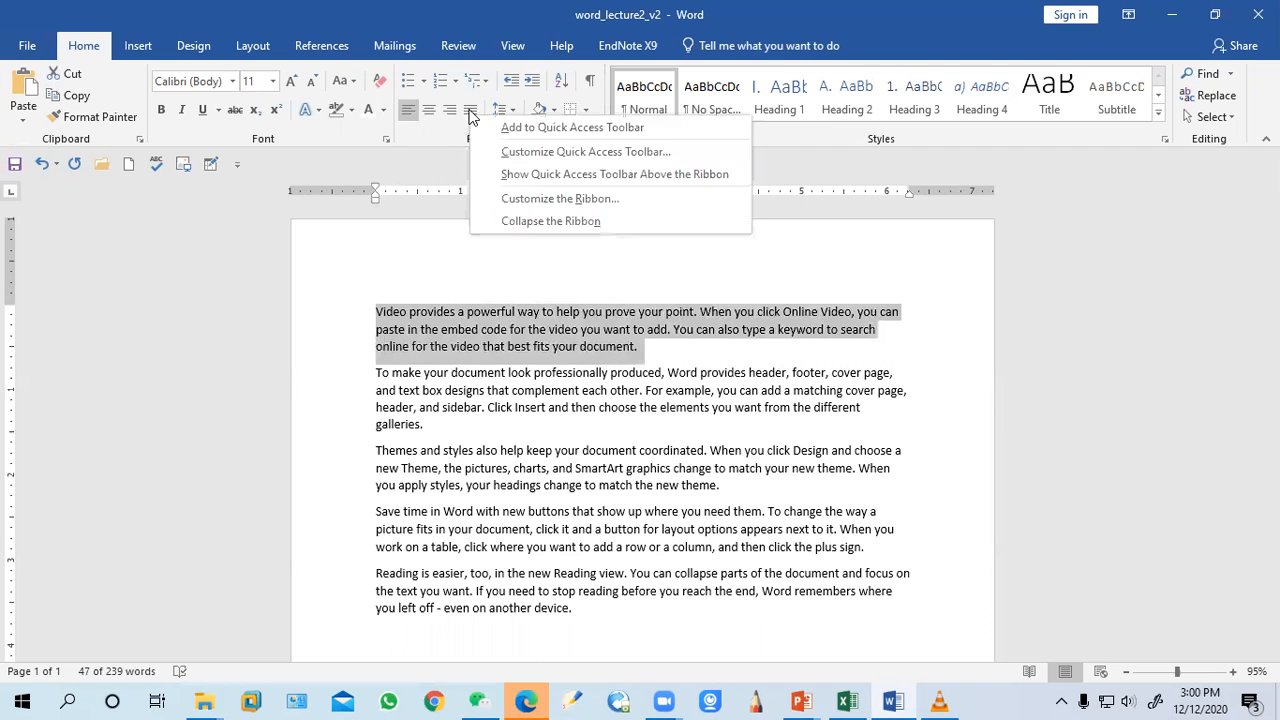
click(470, 113)
Set the first paragraph's line spacing to 1.15
click(511, 112)
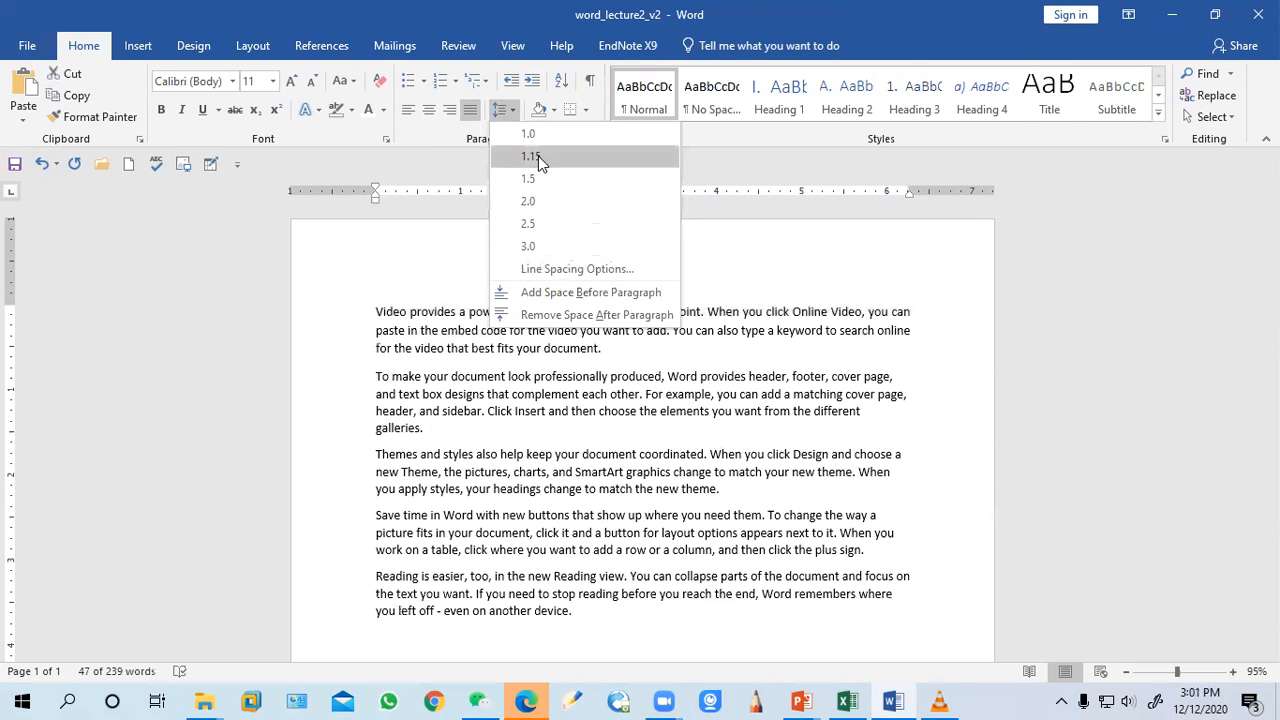
click(538, 156)
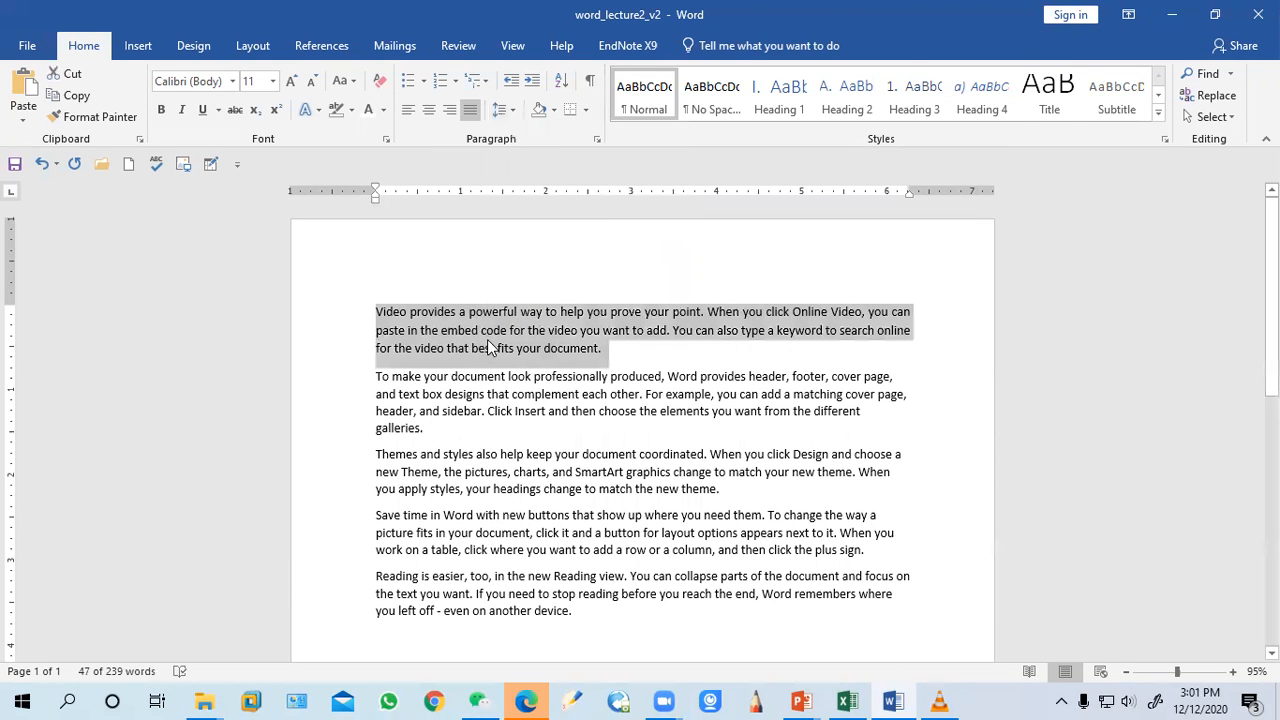
Copy the first paragraph's formatting onto the remaining paragraphs with Format Painter
click(92, 116)
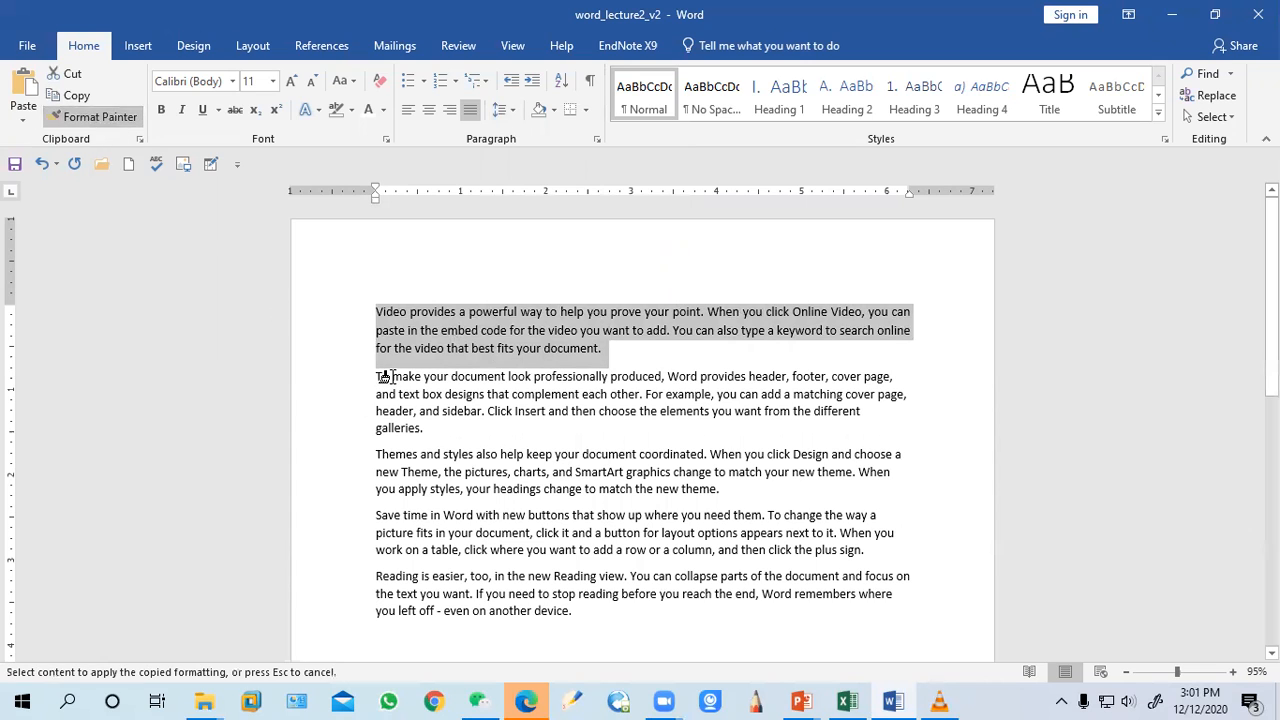
mouse_move(376, 374)
mouse_down()
mouse_move(460, 569)
mouse_move(561, 632)
mouse_up()
click(534, 457)
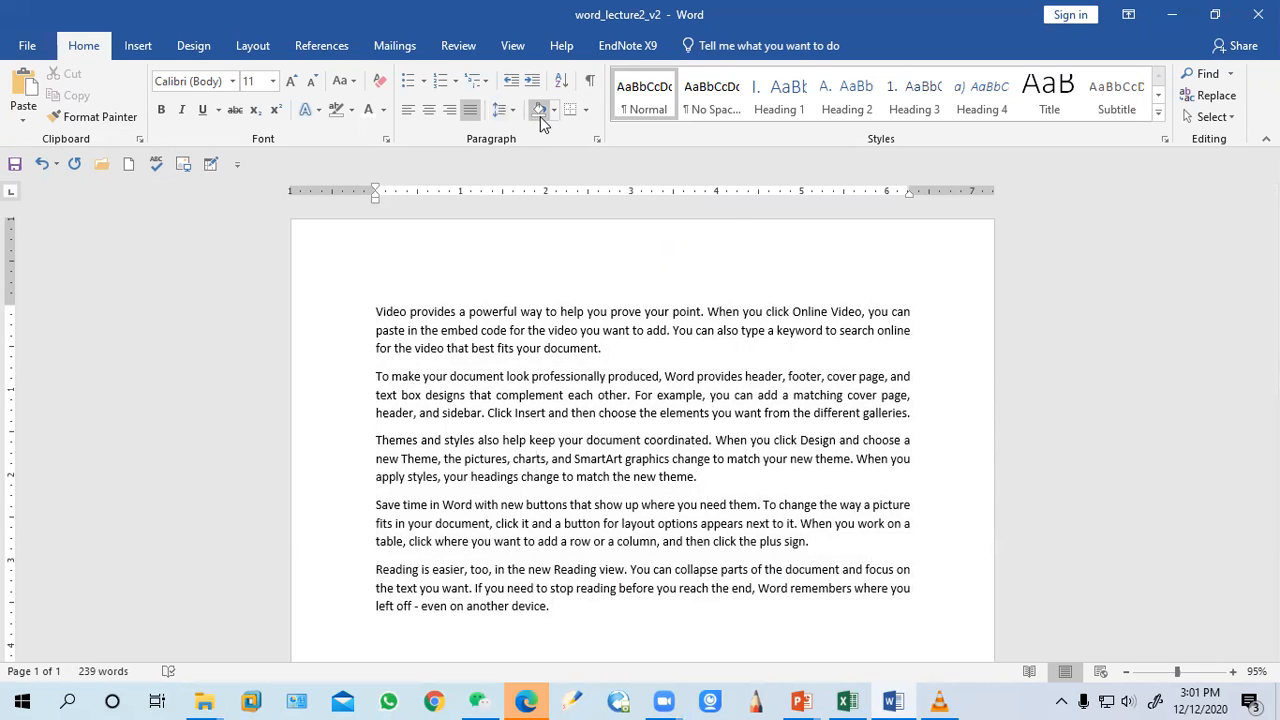
Add a new first line with the title ICT Word Tutorial above the paragraphs
click(377, 314)
key(Return)
key(Up)
text(IC)
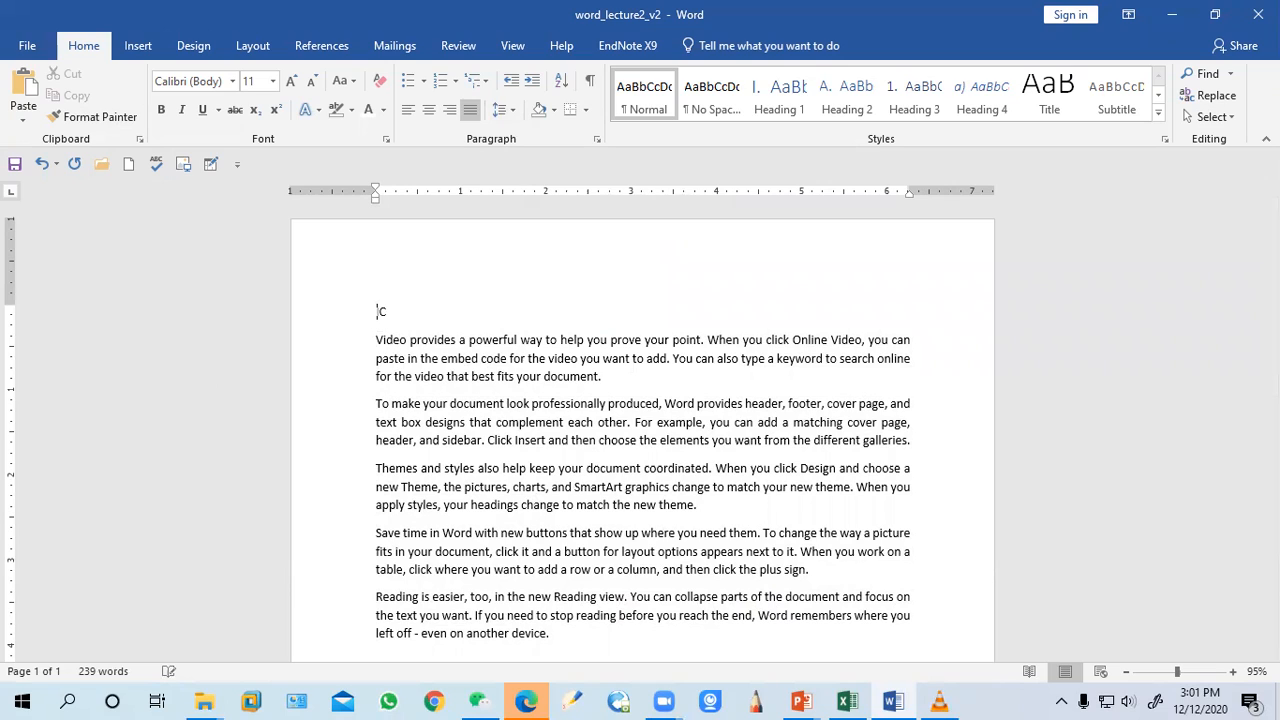
text(A Word Tu)
Center the title and give its paragraph orange shading
click(430, 112)
drag(694, 311, 594, 312)
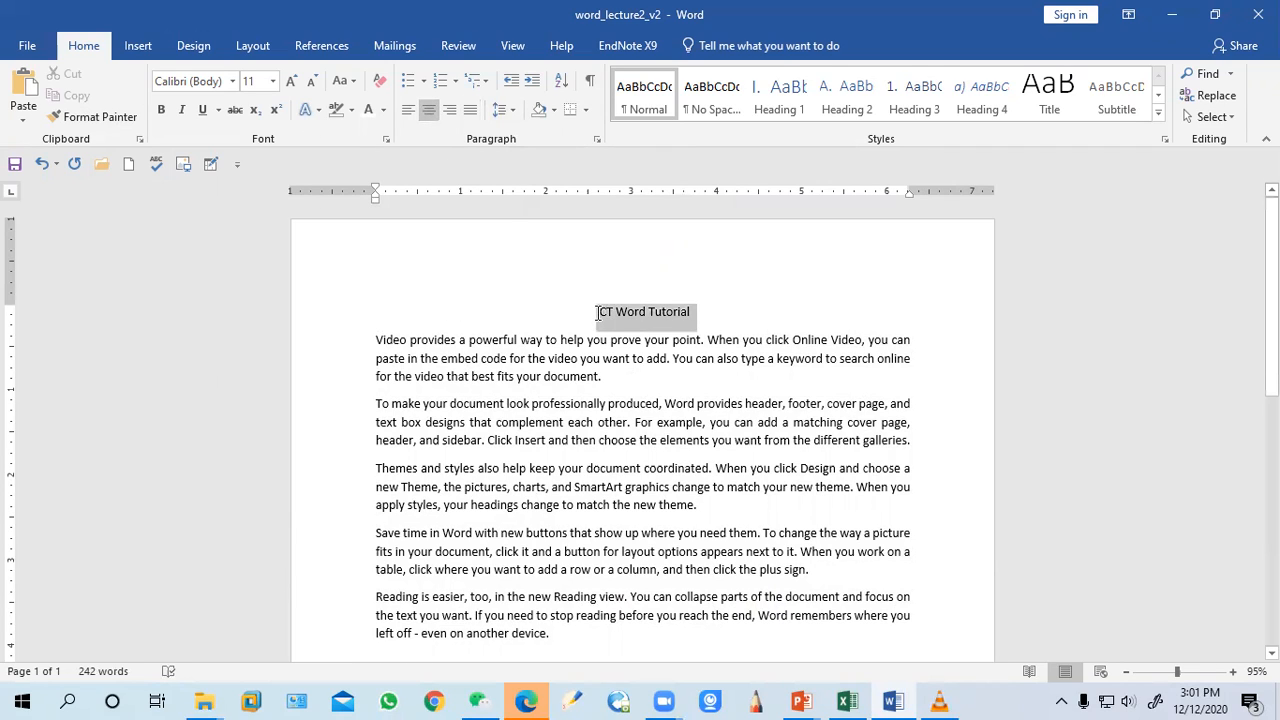
click(551, 106)
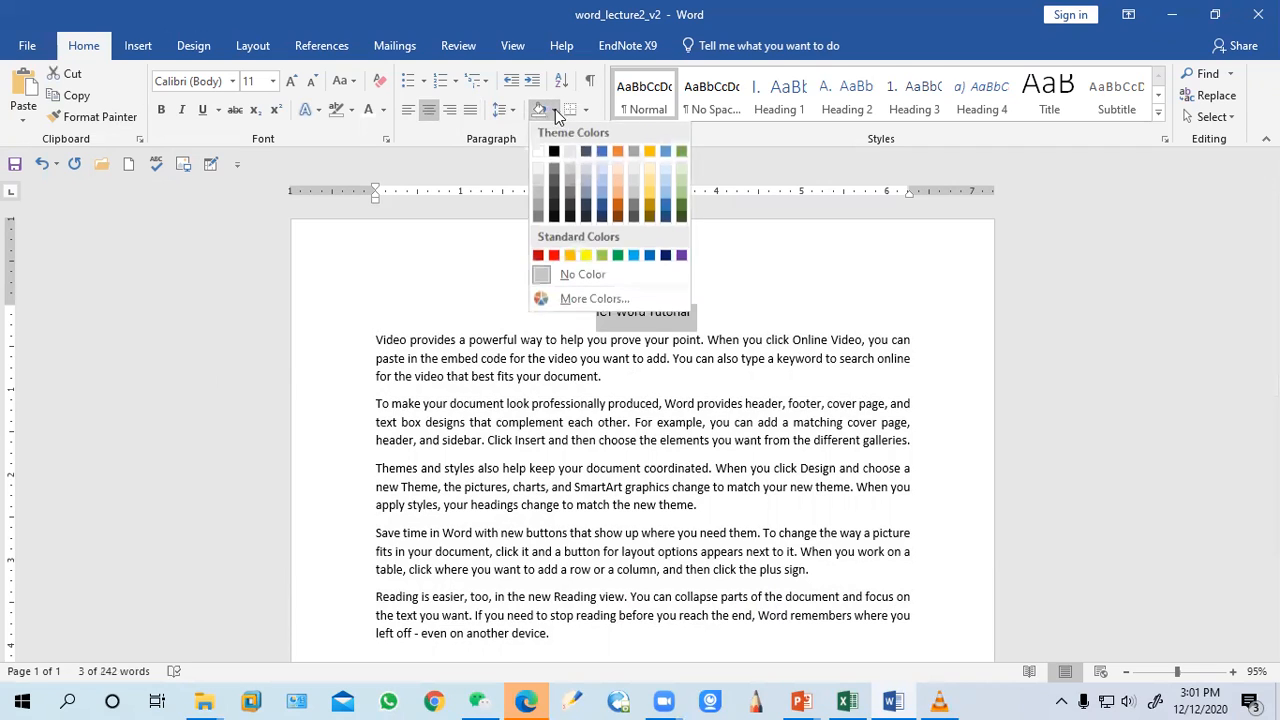
click(570, 257)
click(652, 437)
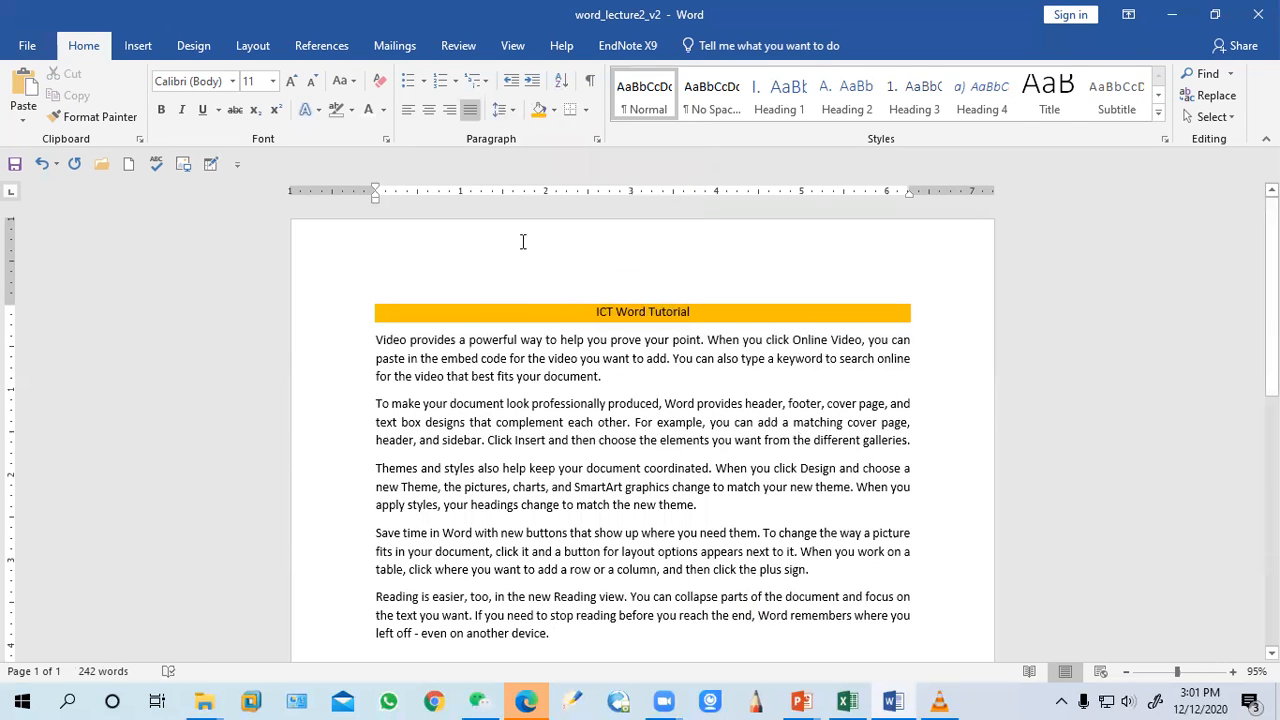
Type the lines MS- Word, MS- powerpoint and MS-Excel at the end of the document
scroll(549, 560, down, 1)
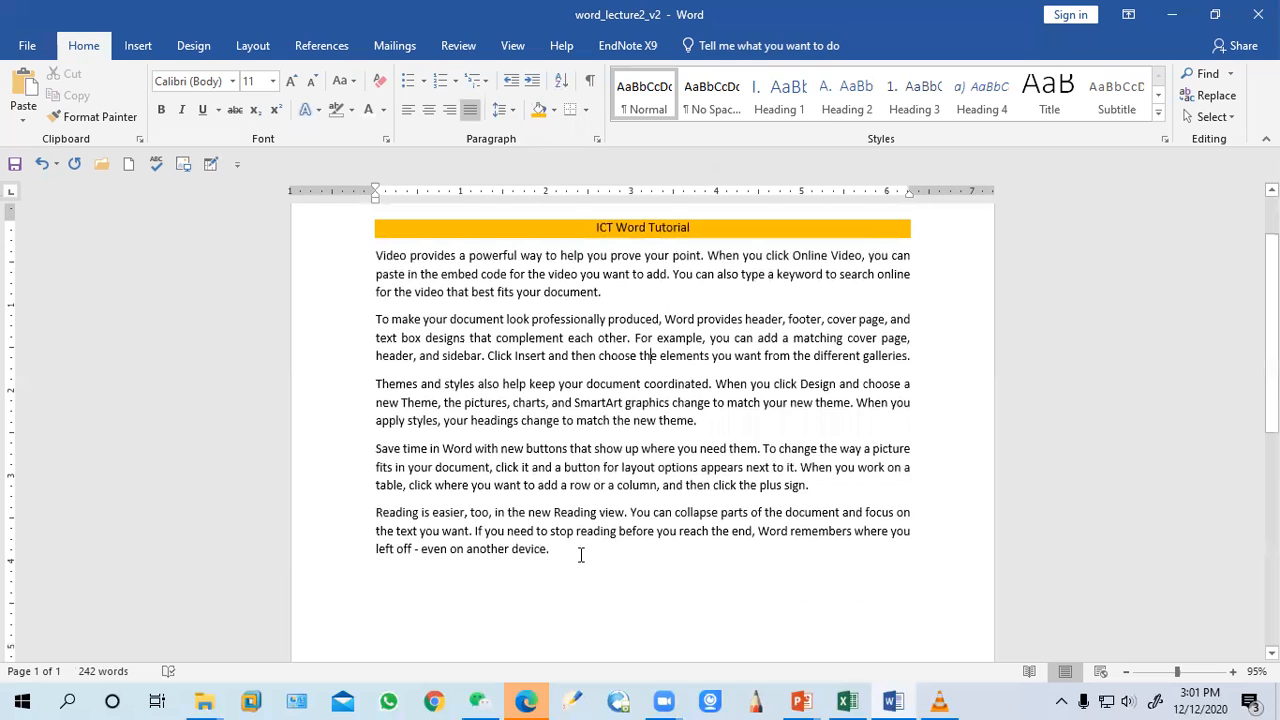
key(Return)
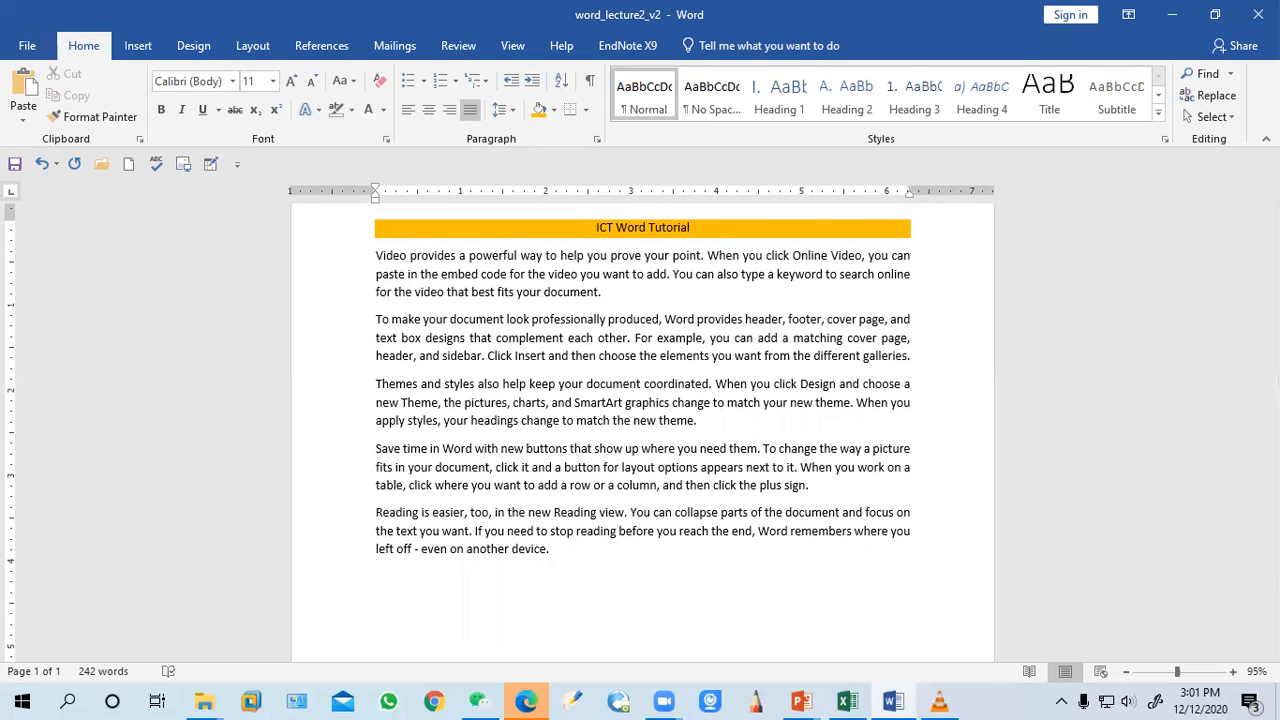
text(MS)
text(- Word )
text(MS- powerpo)
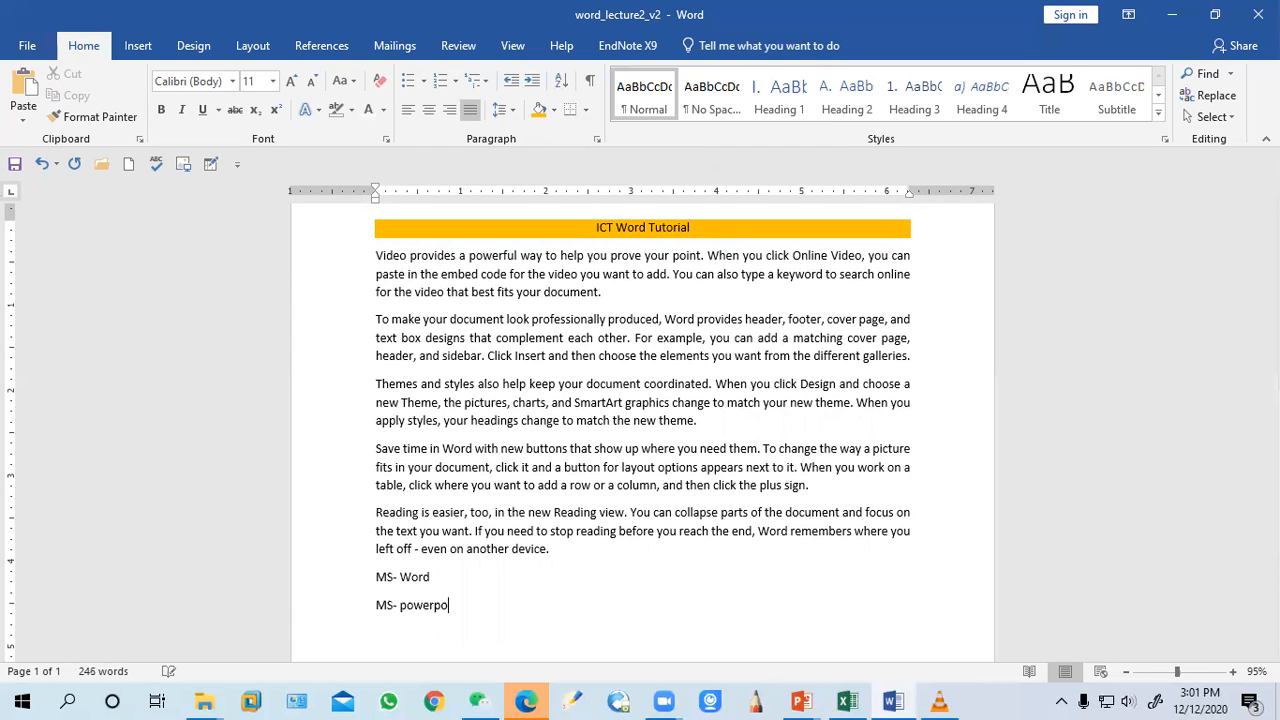
text(int)
key(Return)
text(MS-Excel)
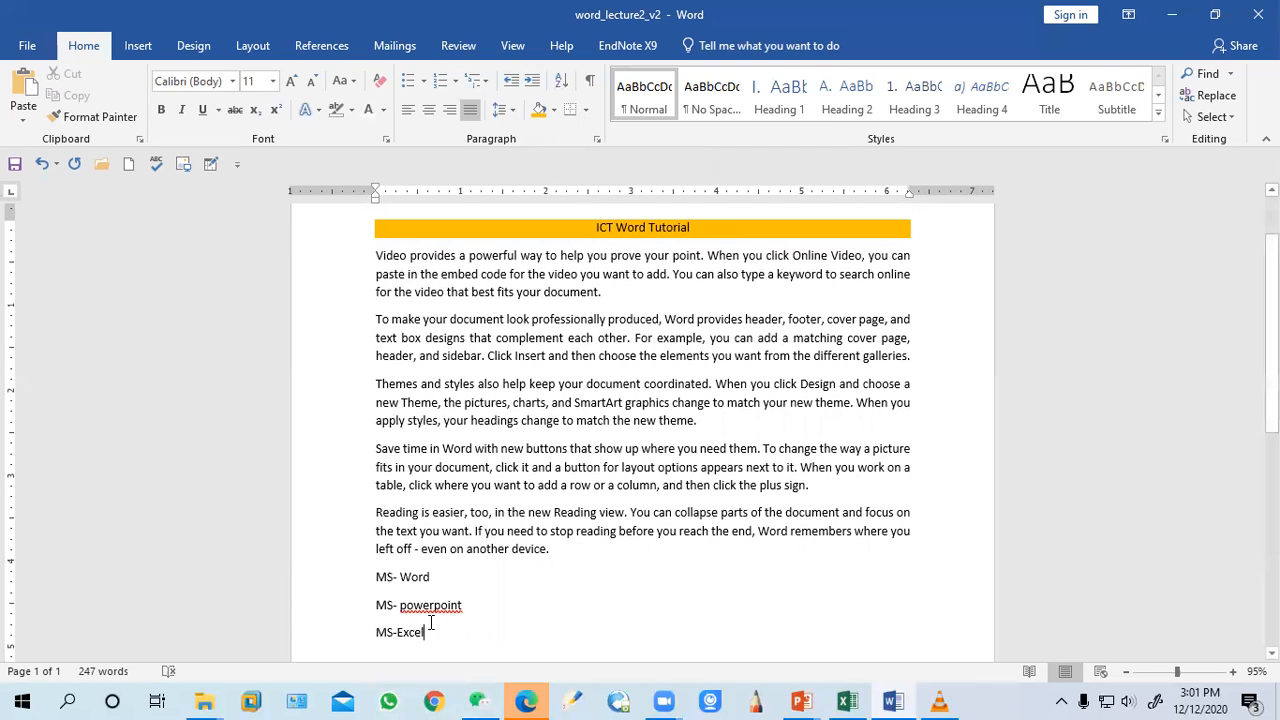
Select the three MS lines, toggle the View Gridlines option and show formatting marks
mouse_move(376, 577)
mouse_down()
mouse_move(464, 627)
mouse_move(371, 606)
mouse_move(359, 578)
mouse_up()
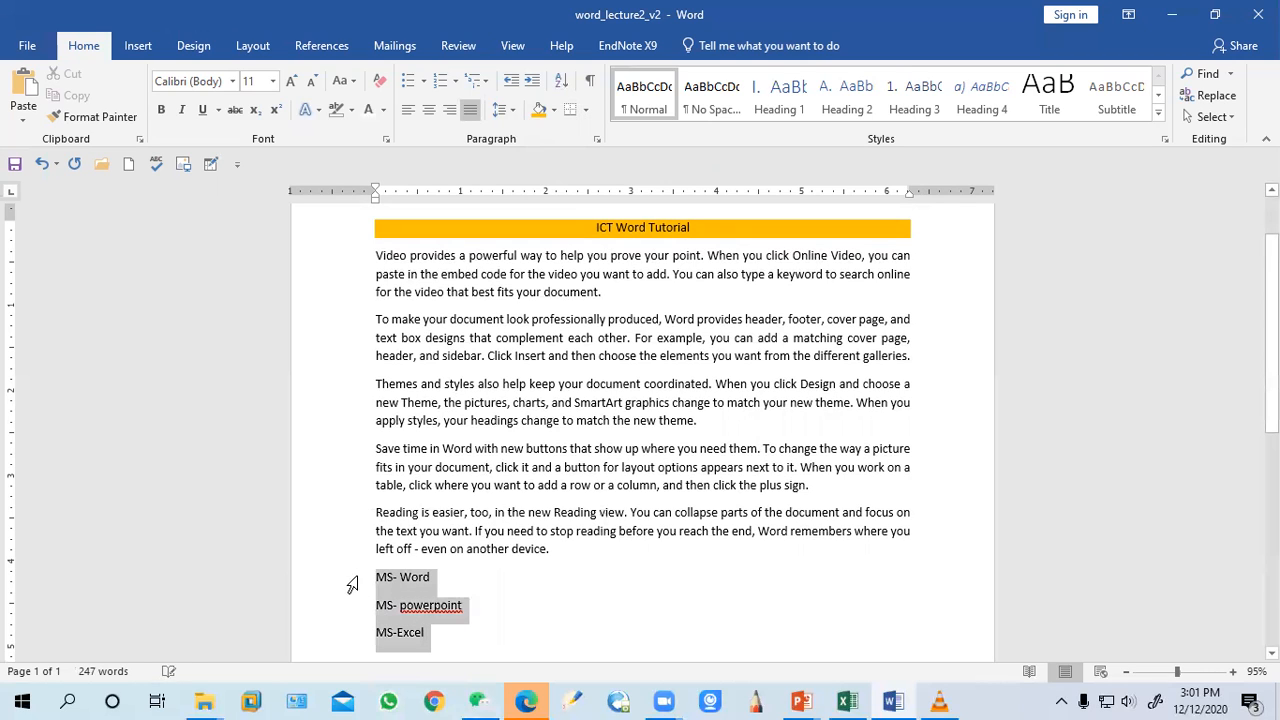
click(585, 110)
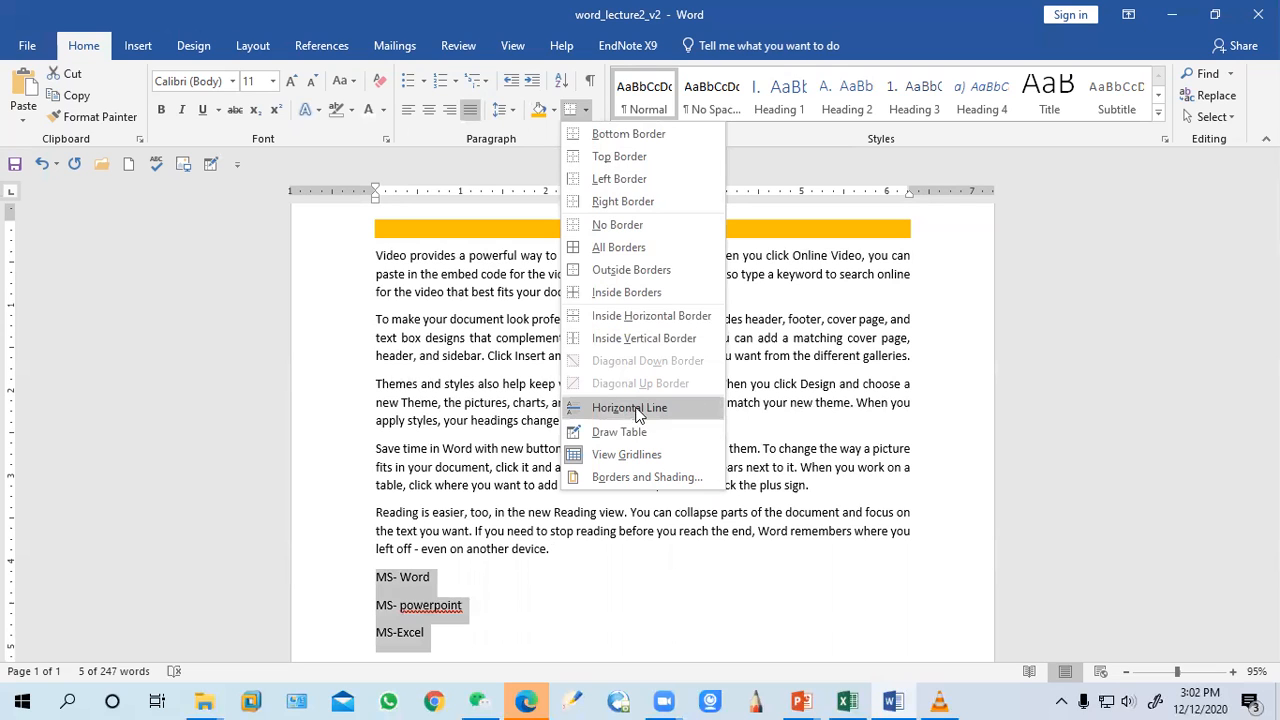
click(637, 456)
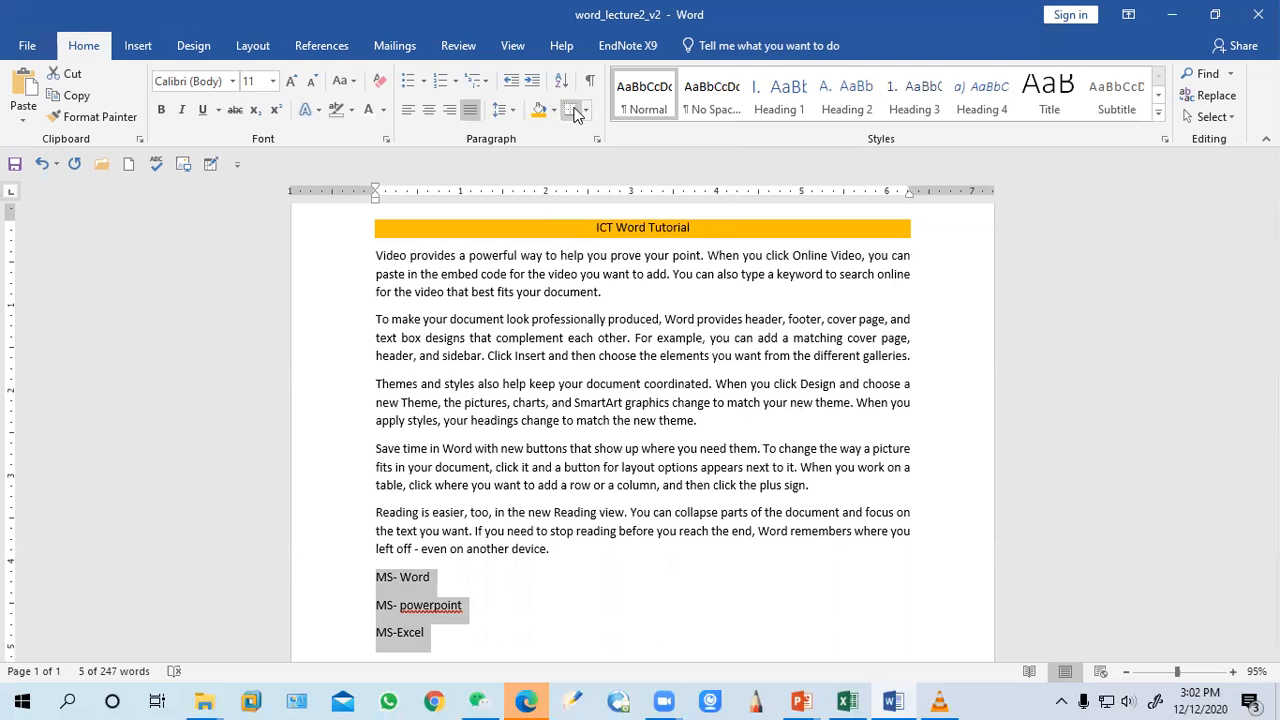
click(591, 82)
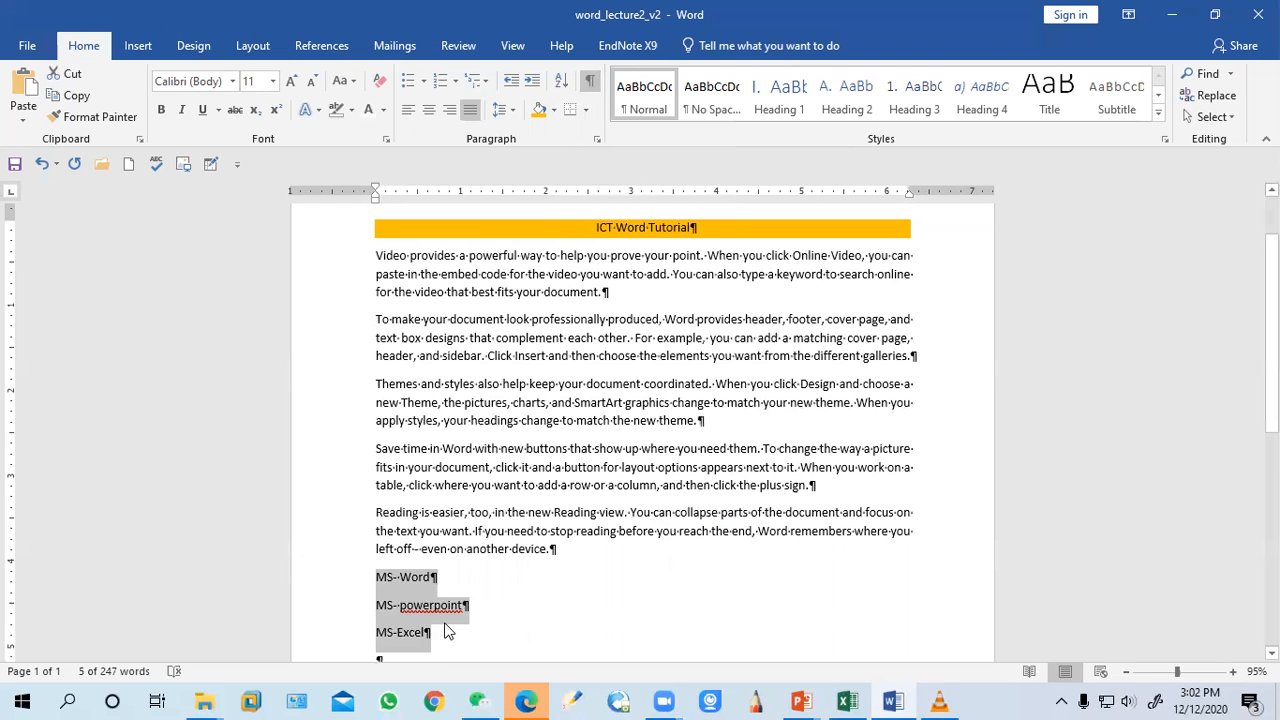
Apply all borders to the three MS lines
scroll(446, 625, down, 3)
click(402, 493)
drag(436, 550, 377, 492)
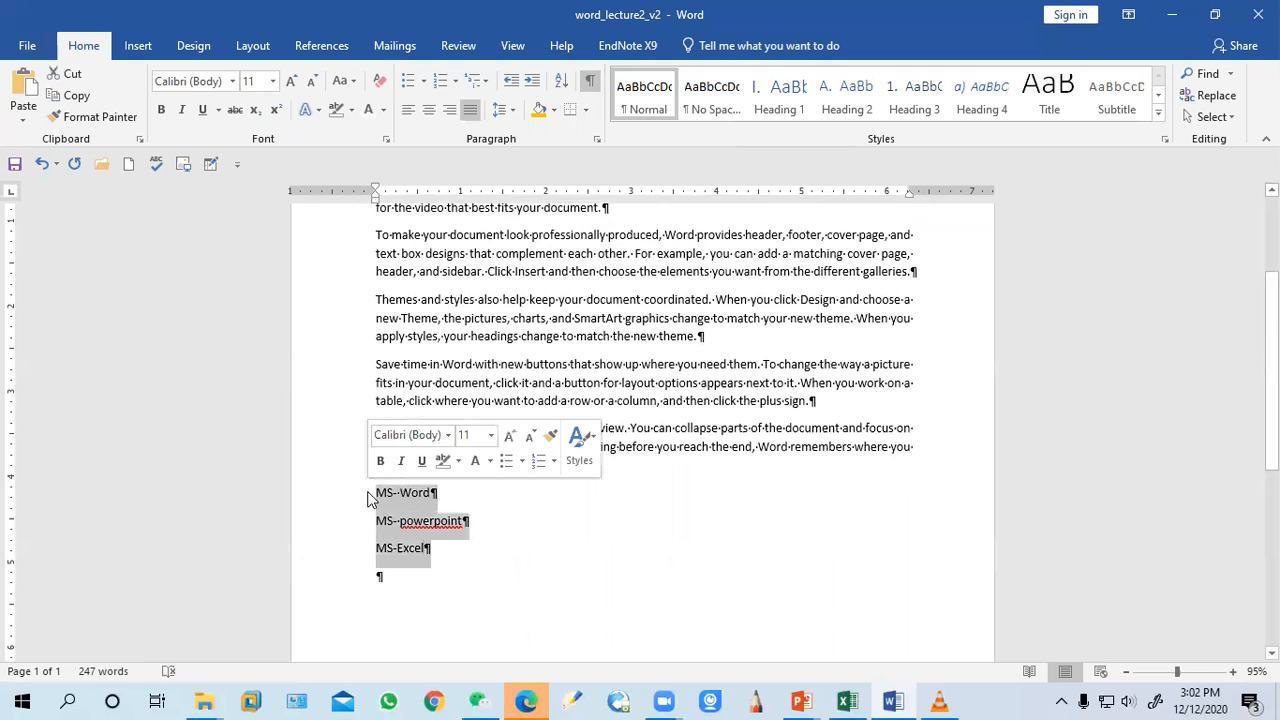
click(585, 110)
click(606, 251)
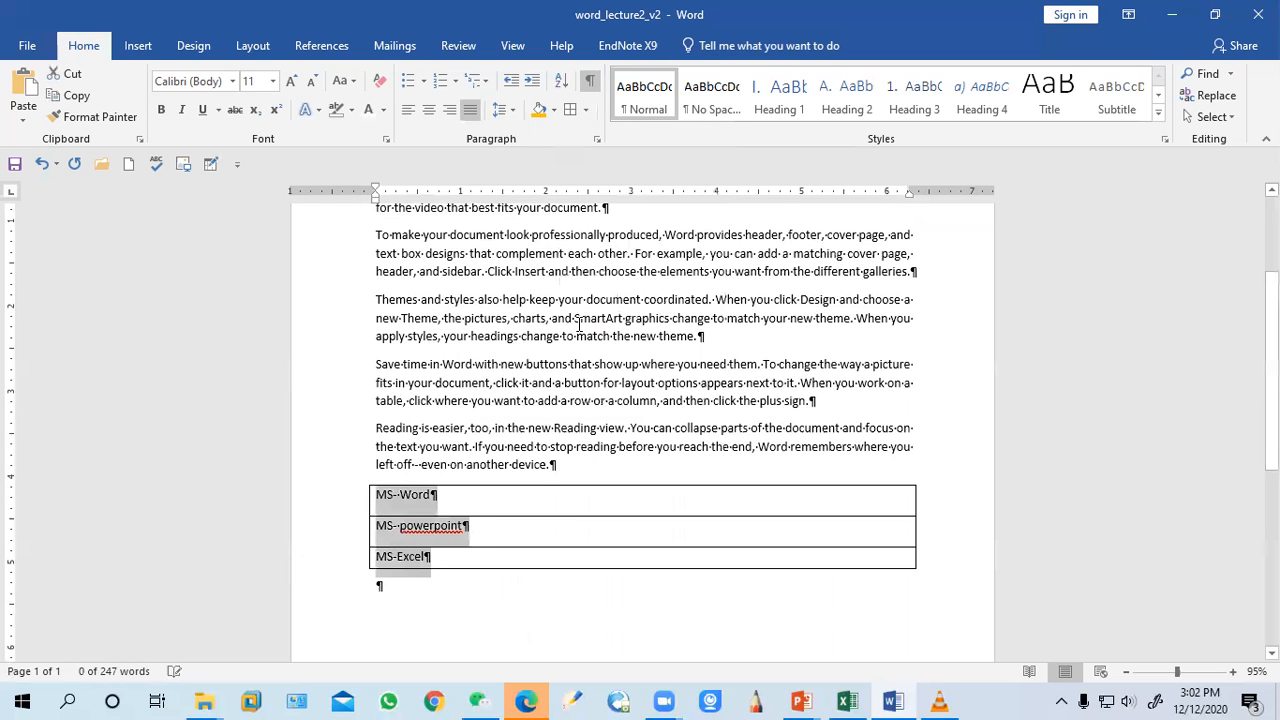
Shade the bordered MS lines with a custom purple colour of RGB 118, 61, 195
click(540, 110)
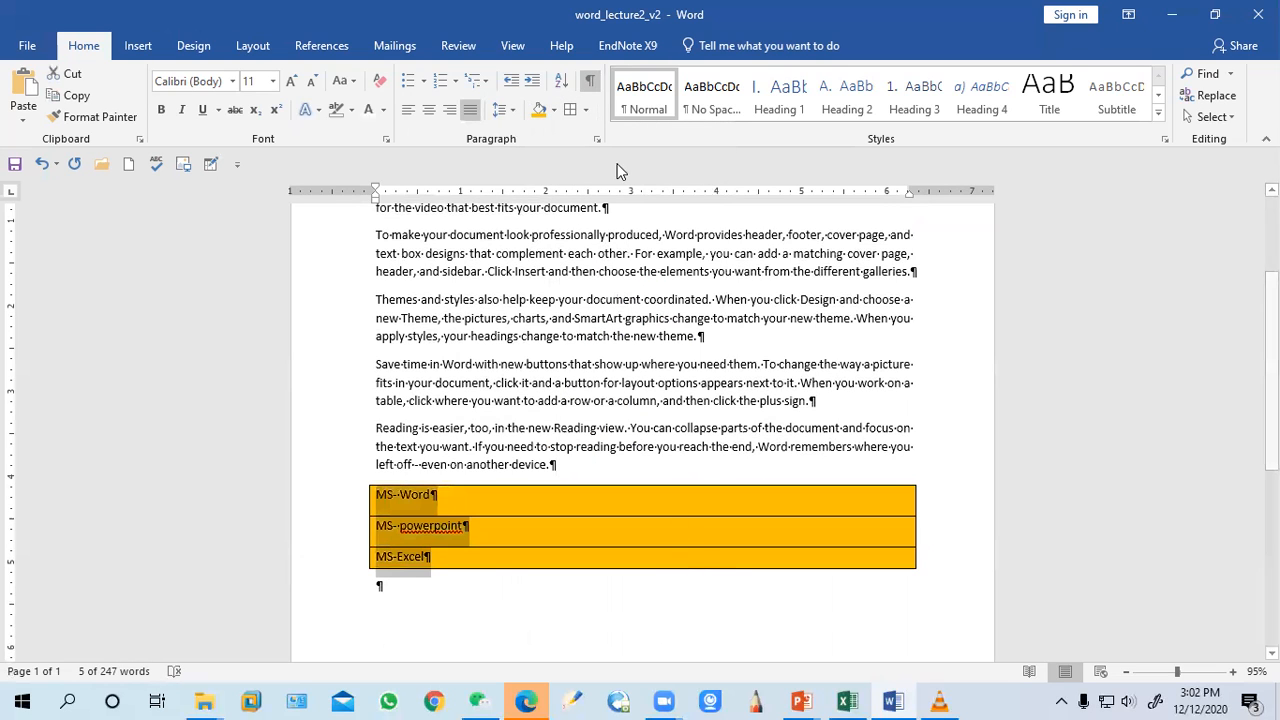
click(554, 111)
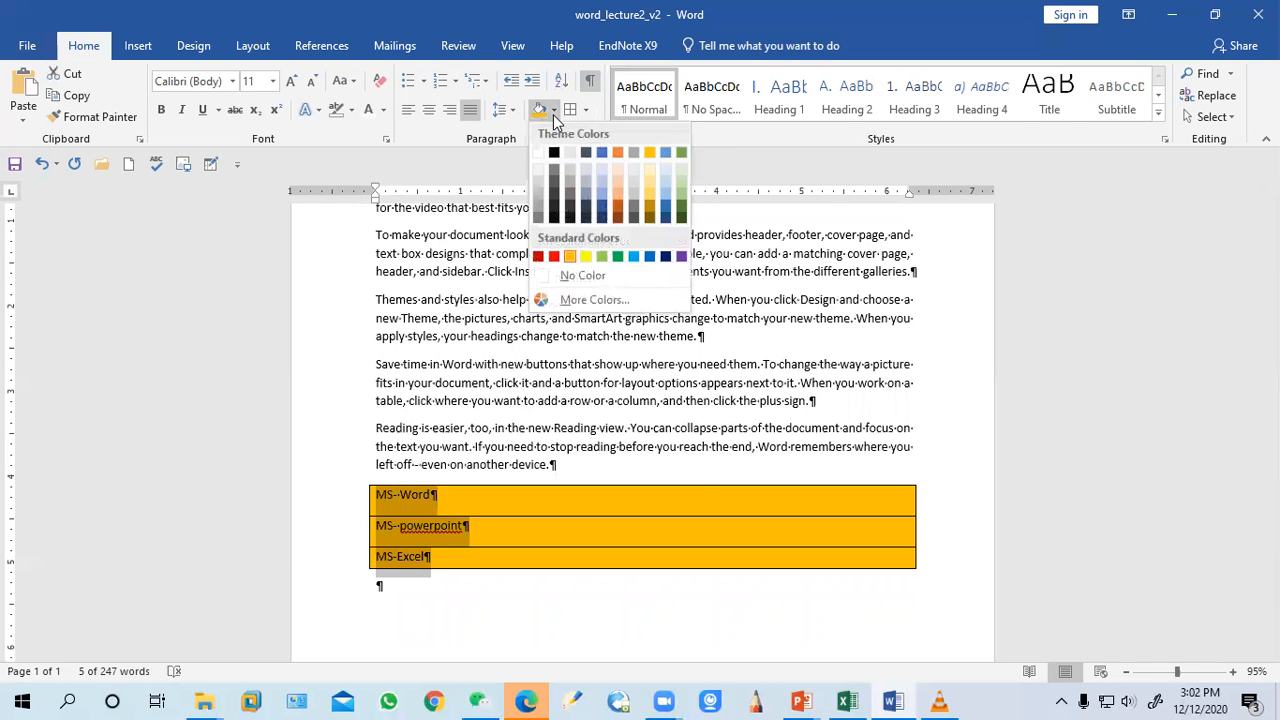
click(588, 300)
drag(602, 305, 622, 300)
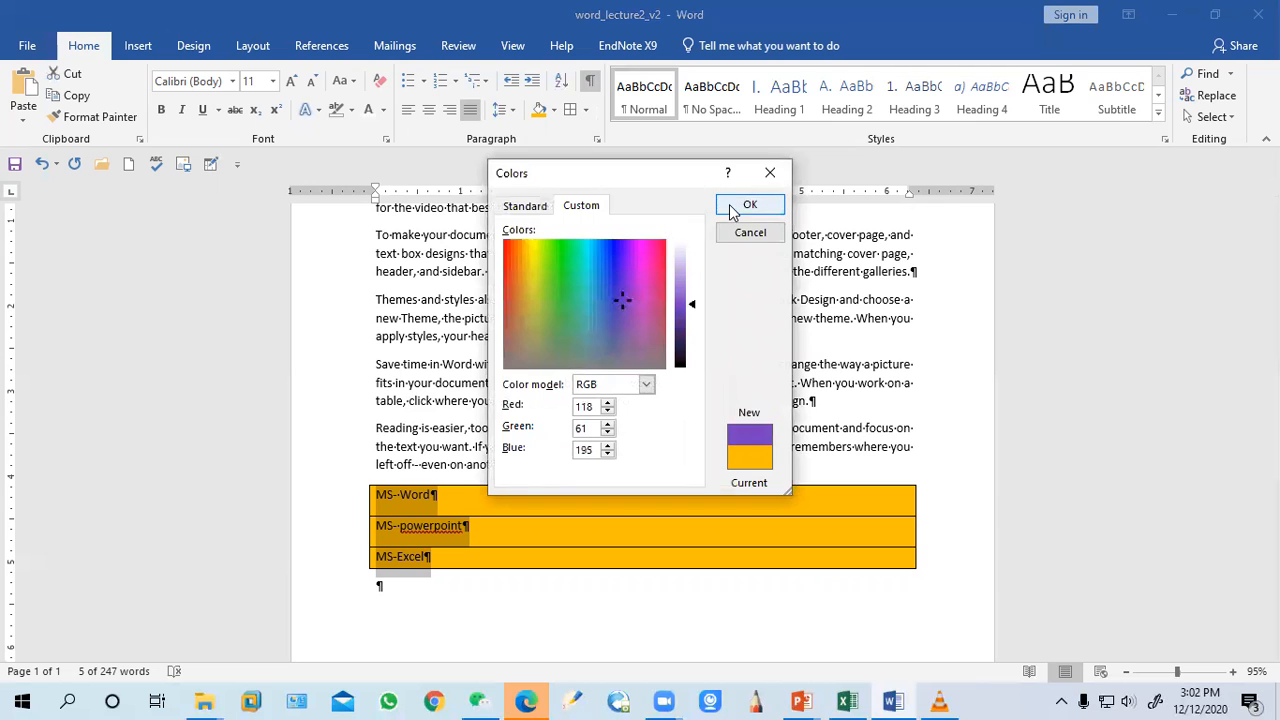
click(730, 205)
click(523, 609)
scroll(525, 615, up, 3)
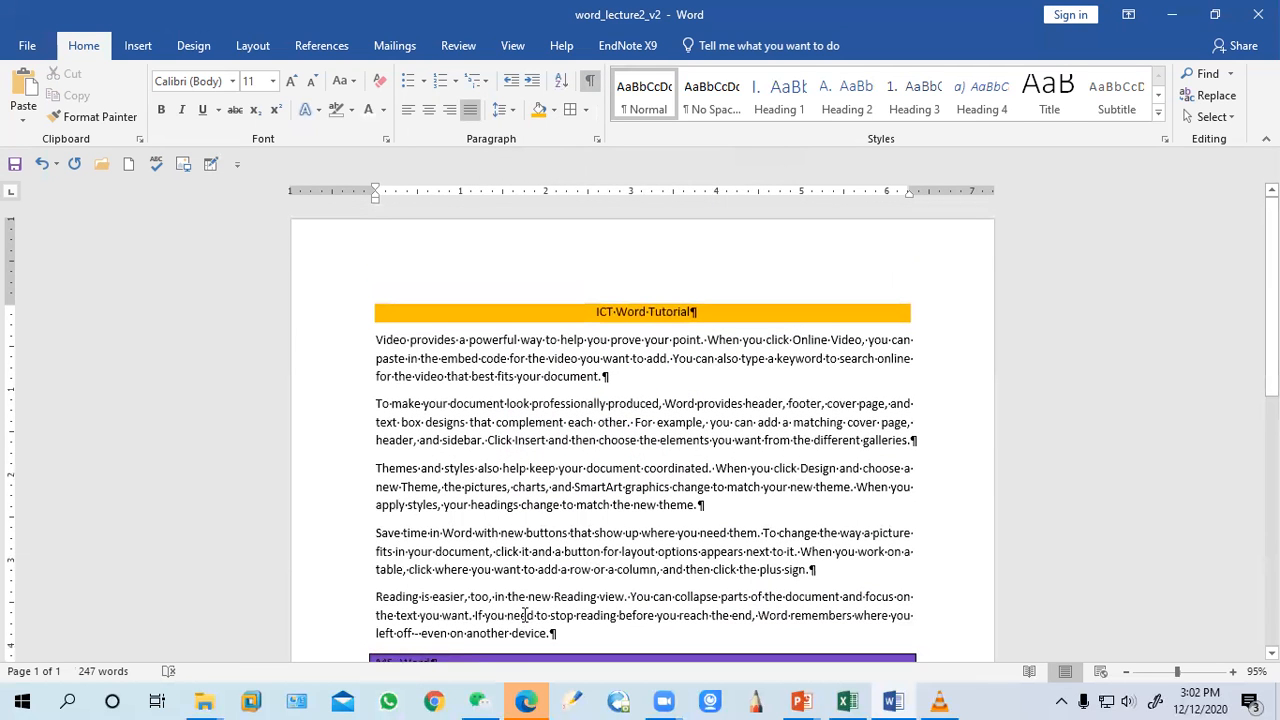